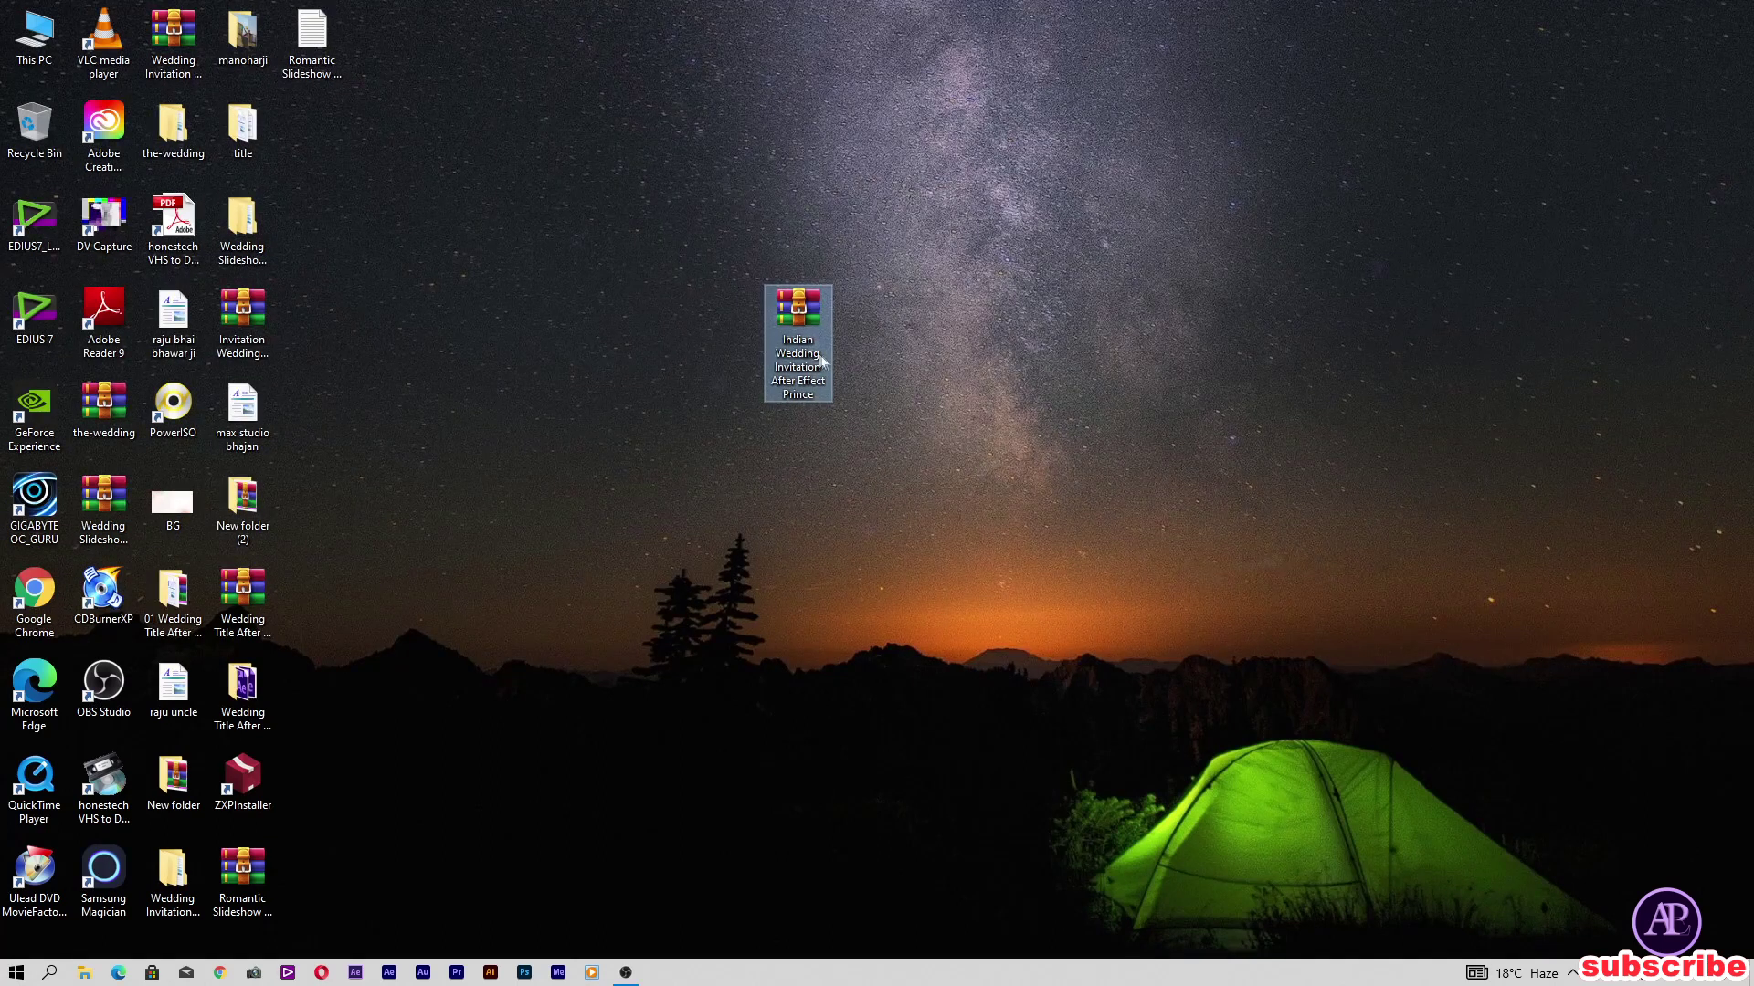
# Step: Extract the Indian Wedding Invitation After Effect Prince archive onto the desktop using the archive password, and place the extracted folder beside it
pyautogui.doubleClick(804, 340)
pyautogui.rightClick(806, 338)
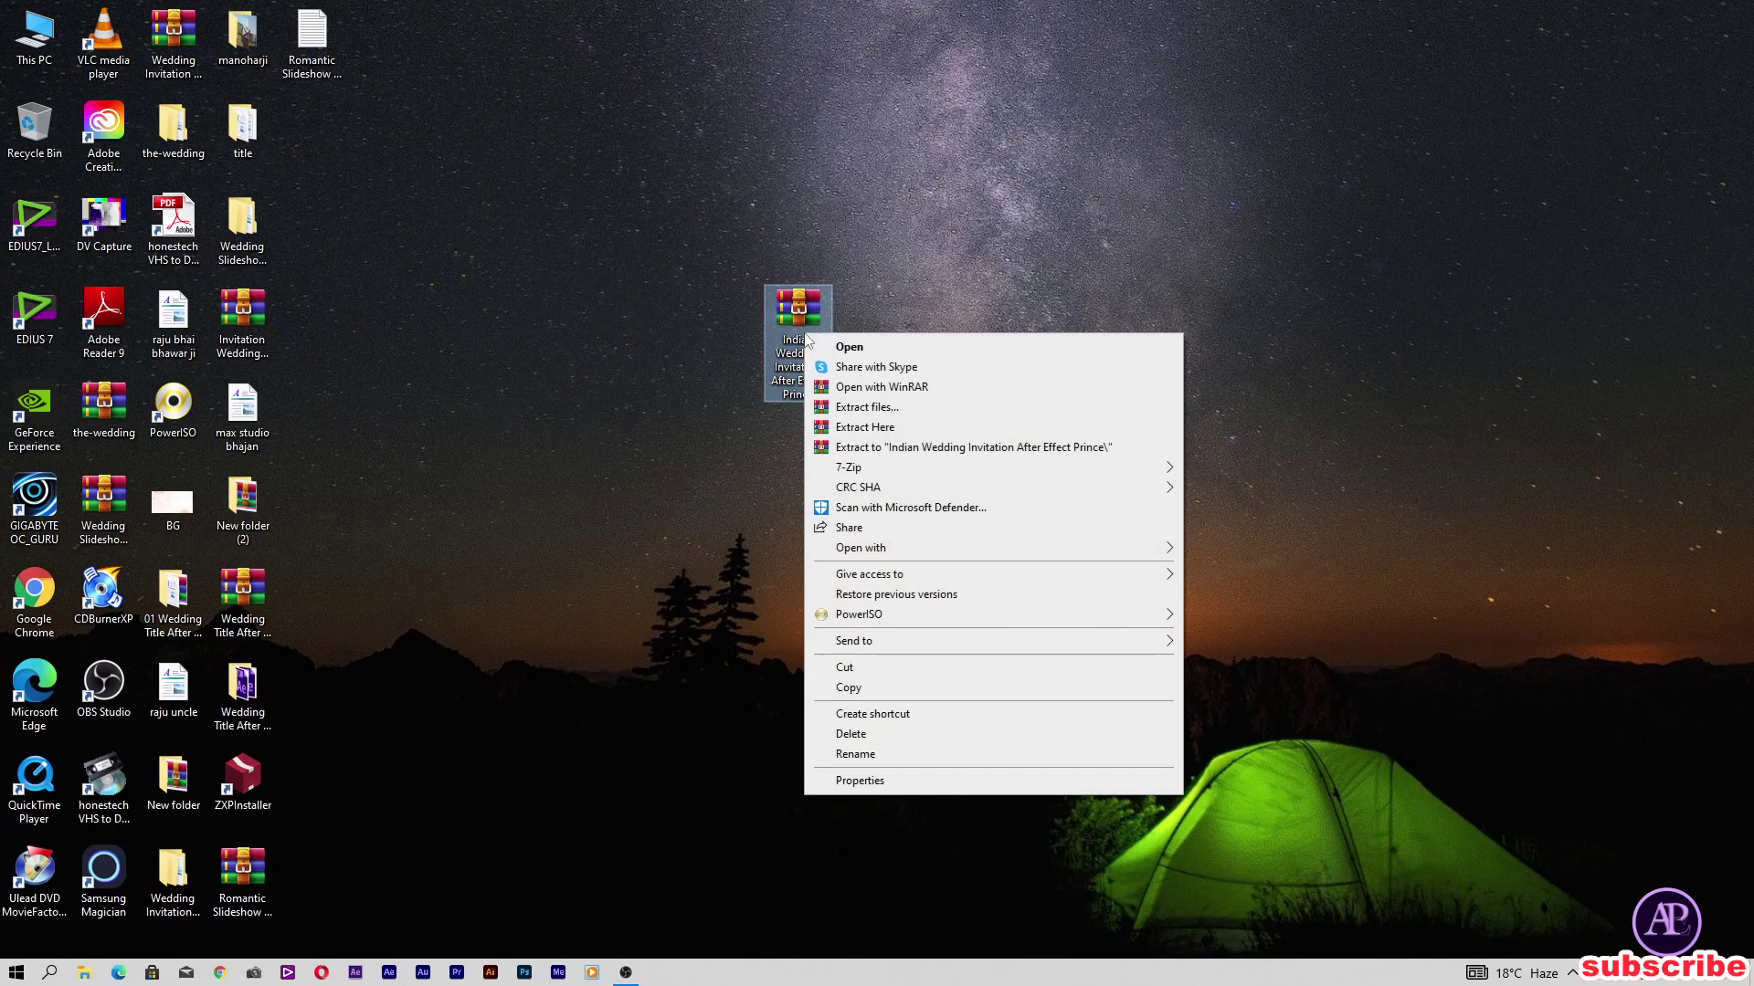
pyautogui.click(872, 428)
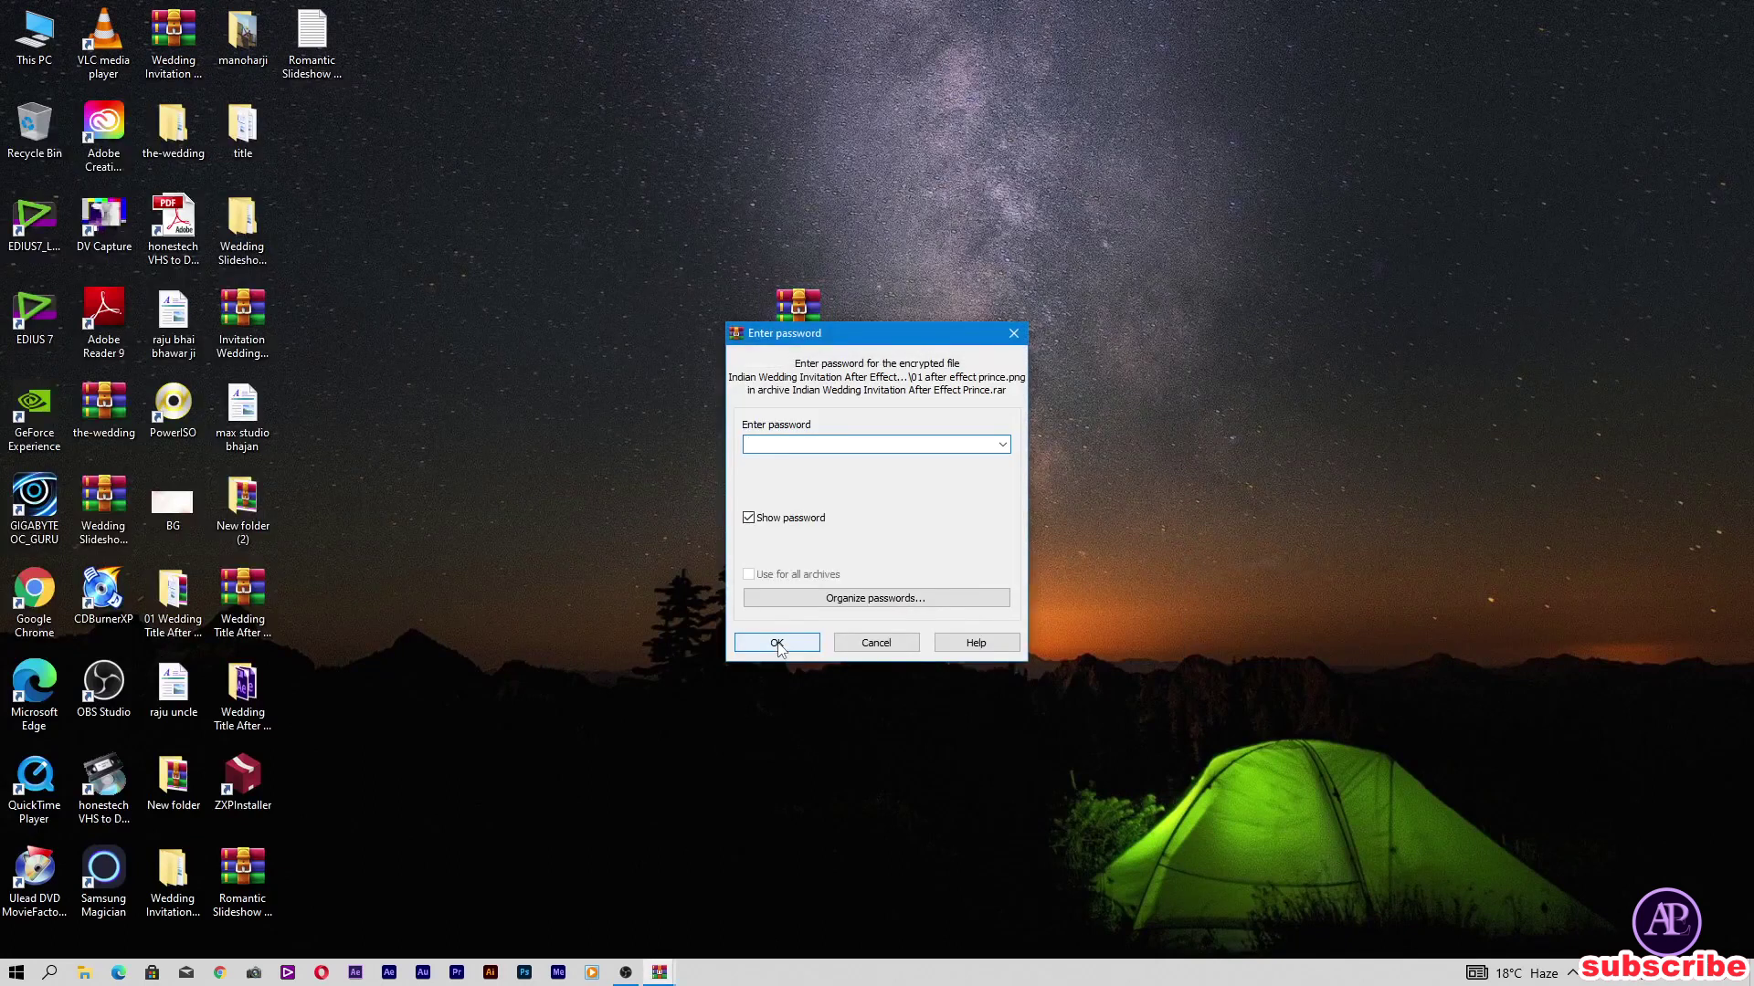
pyautogui.click(749, 518)
pyautogui.click(790, 447)
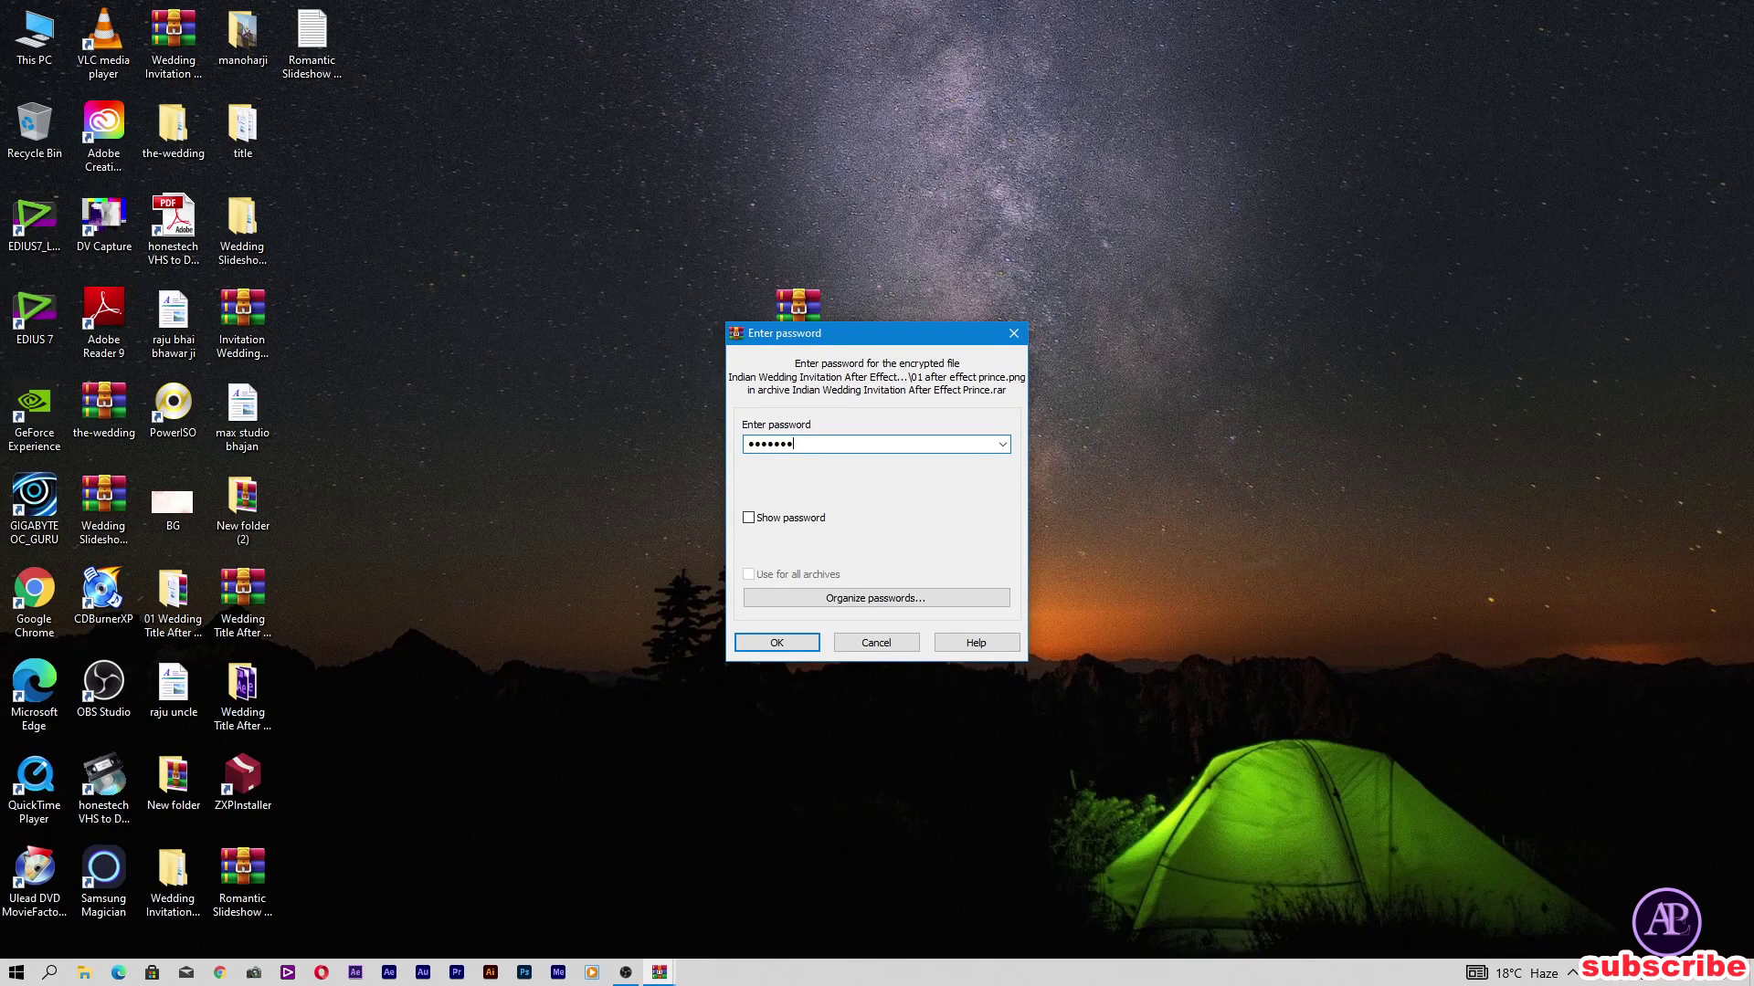
pyautogui.click(787, 642)
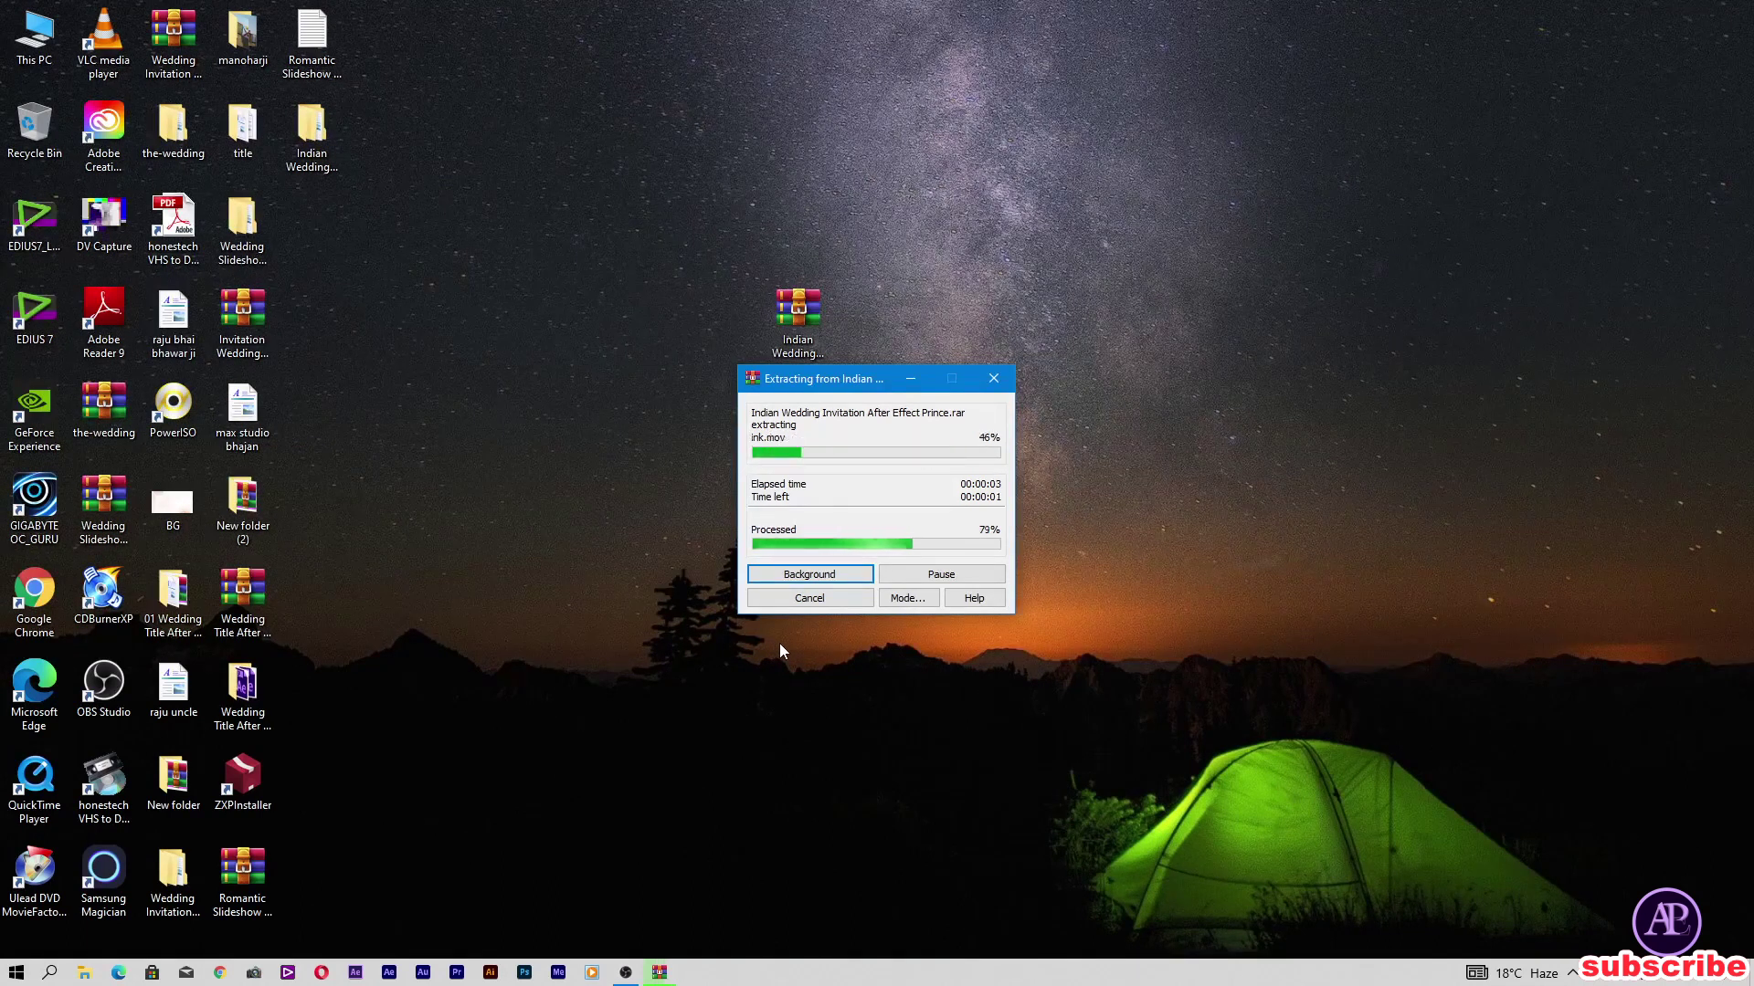
pyautogui.moveTo(336, 150); pyautogui.dragTo(885, 365)
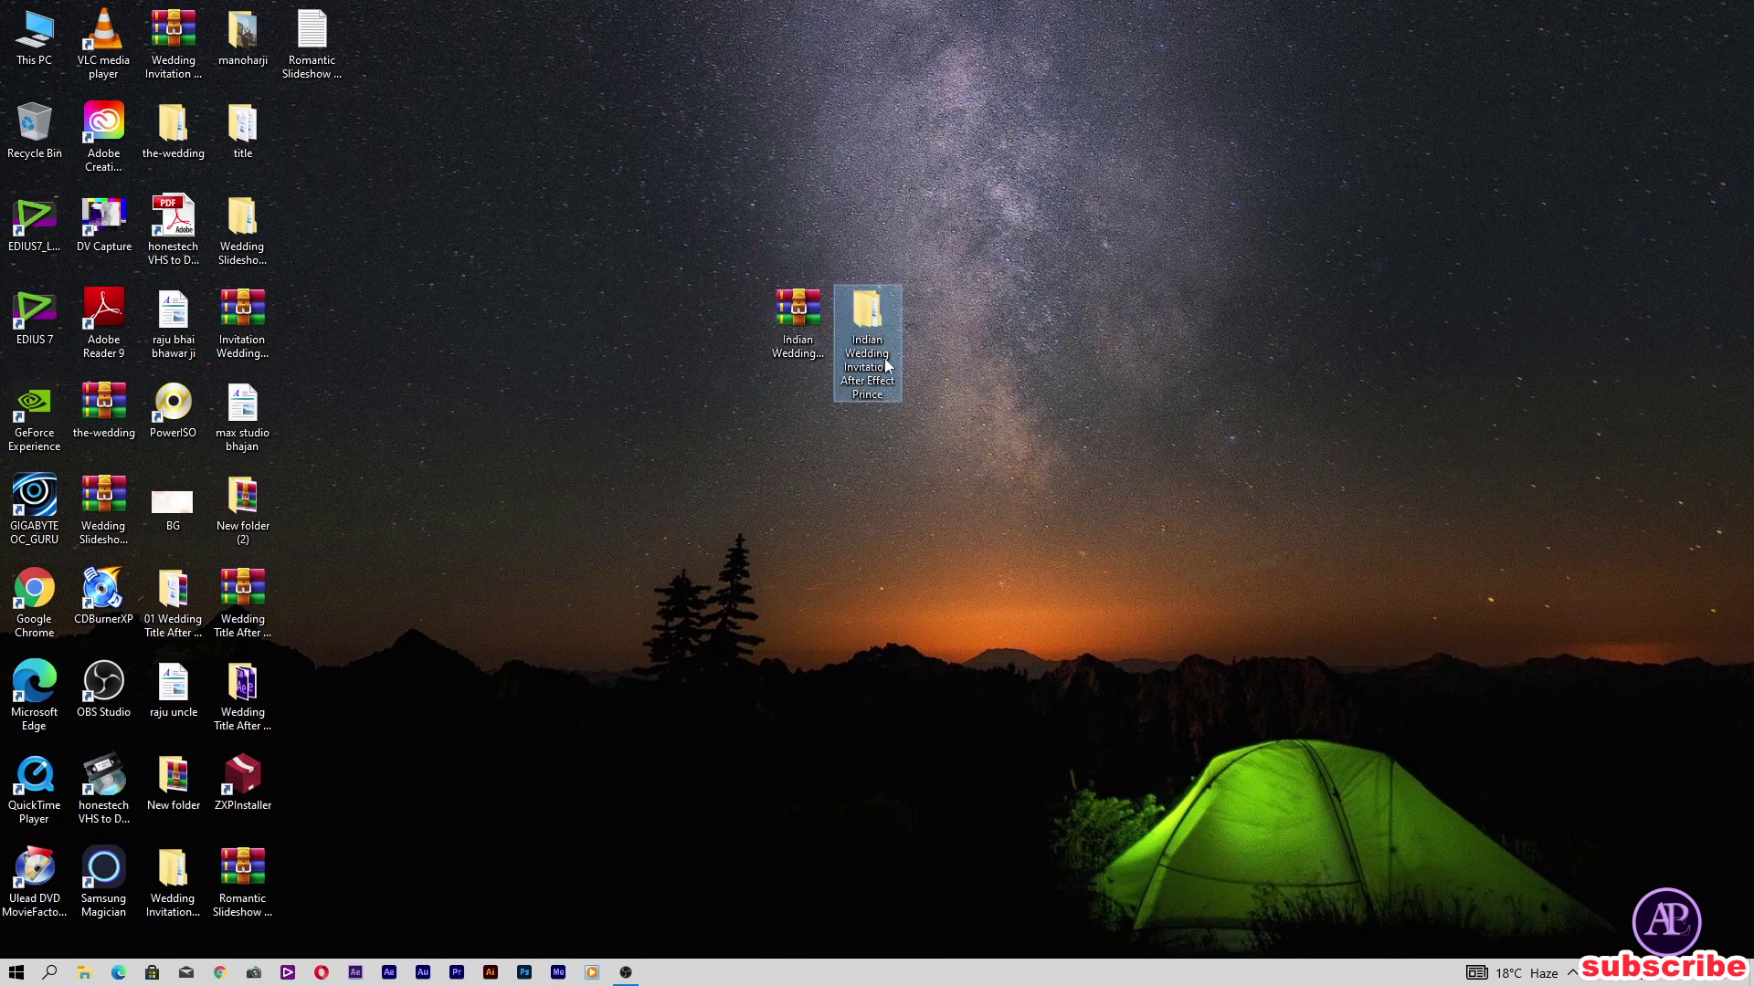
# Step: Examine the extracted folder's project files and its Placeholder After Effect Prince subfolder, and close the file window
pyautogui.doubleClick(882, 364)
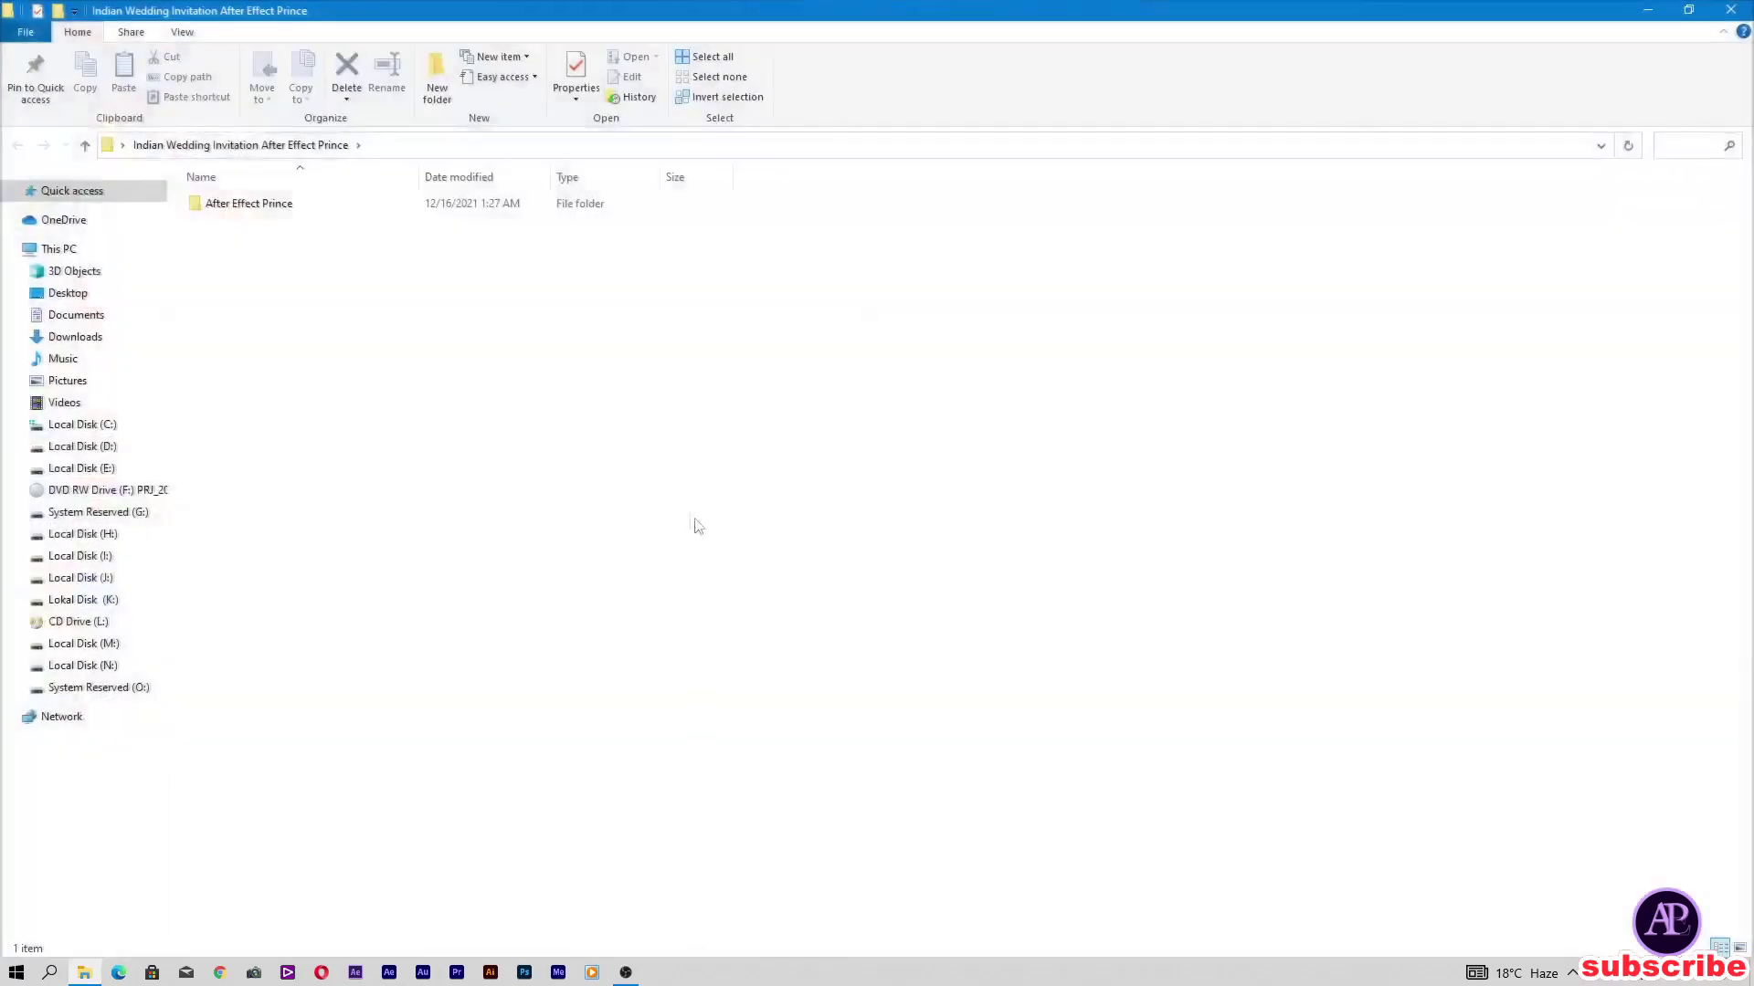
pyautogui.doubleClick(274, 204)
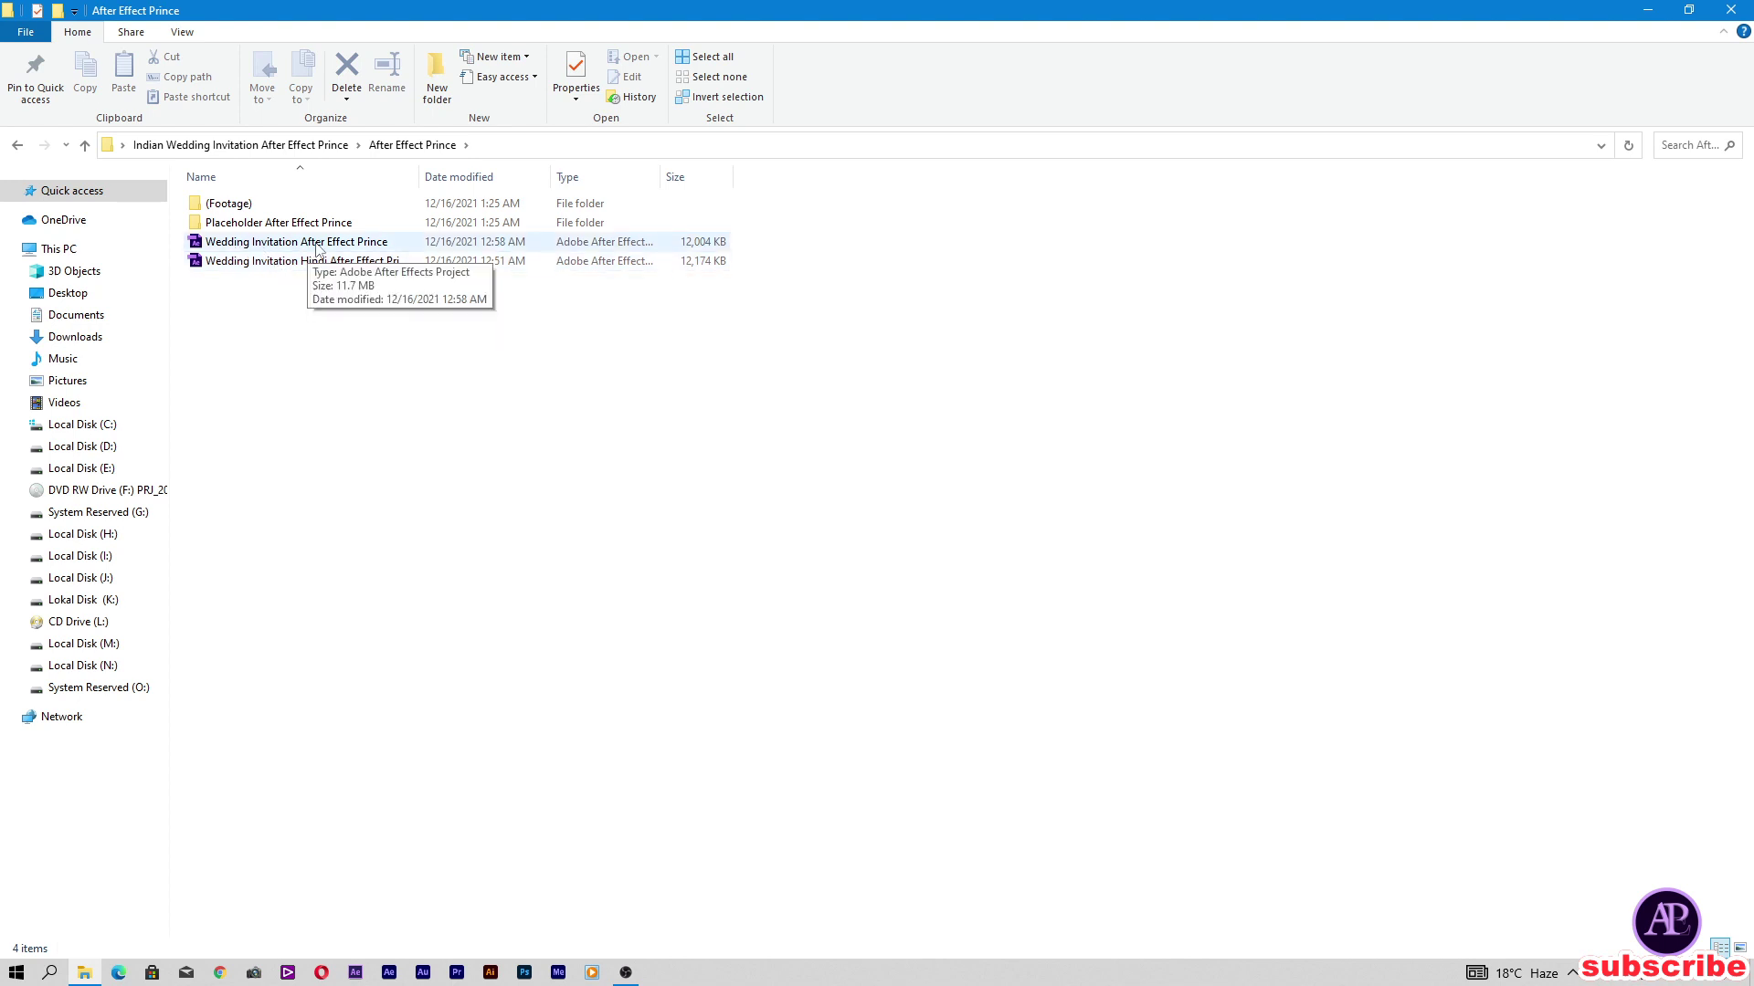
pyautogui.doubleClick(267, 227)
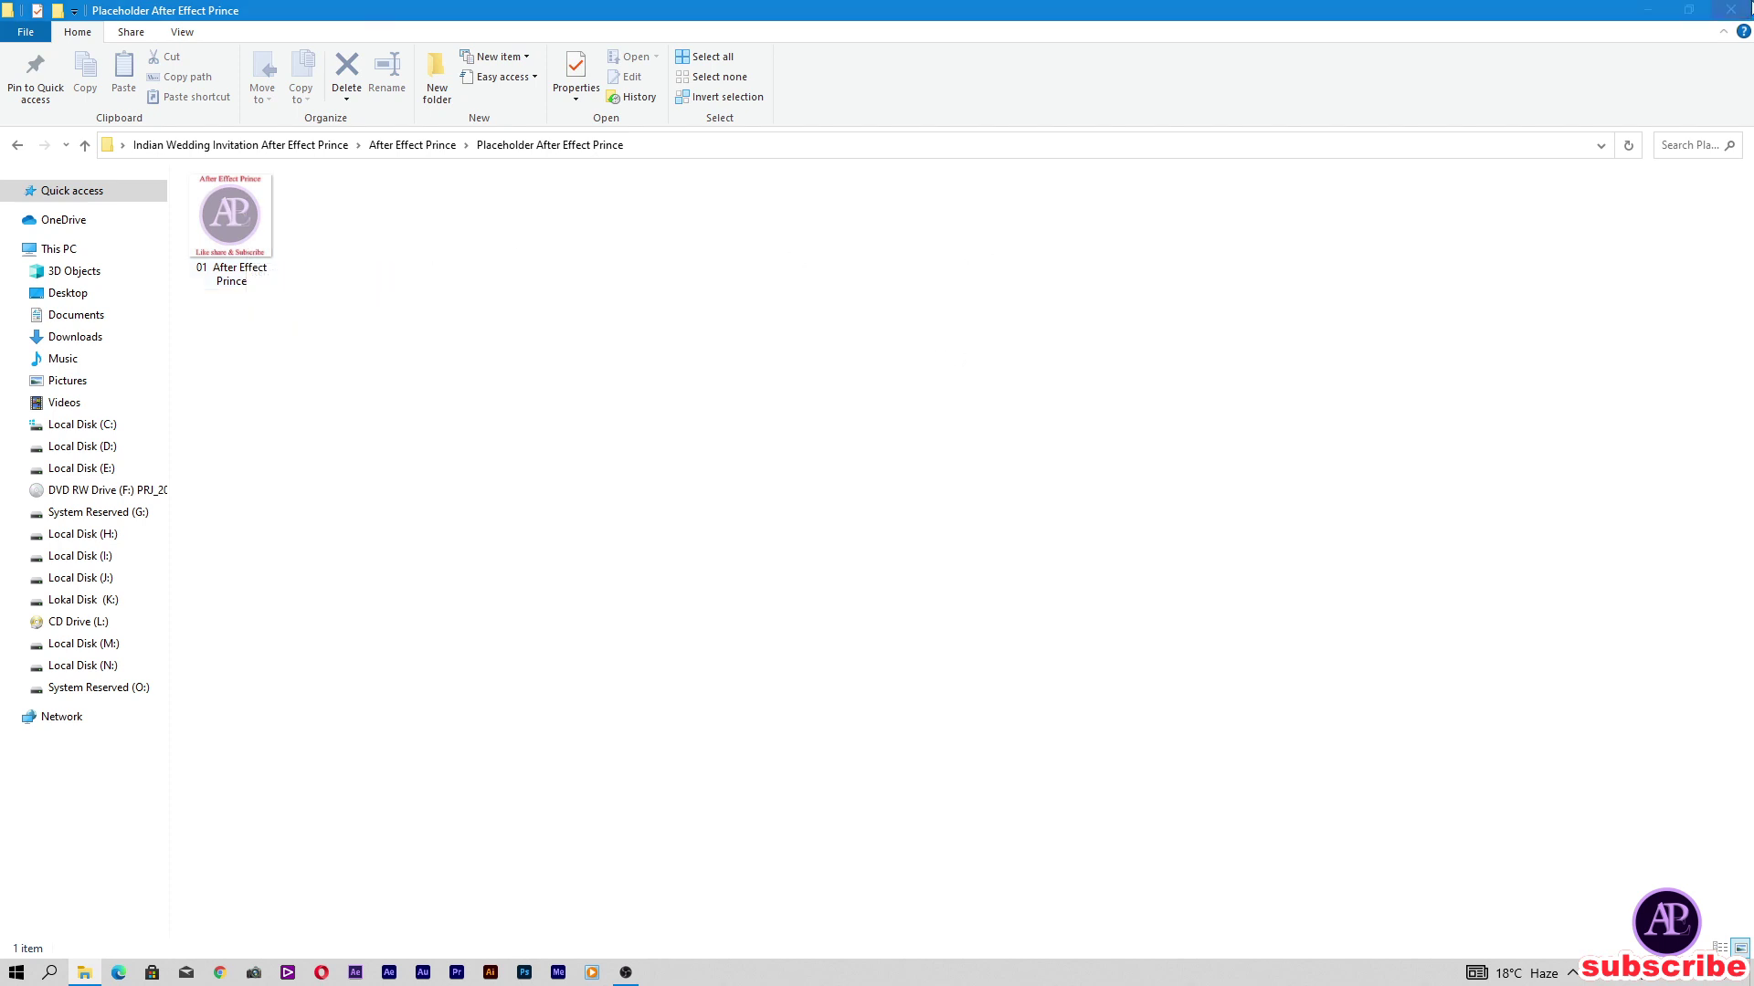
pyautogui.click(1731, 10)
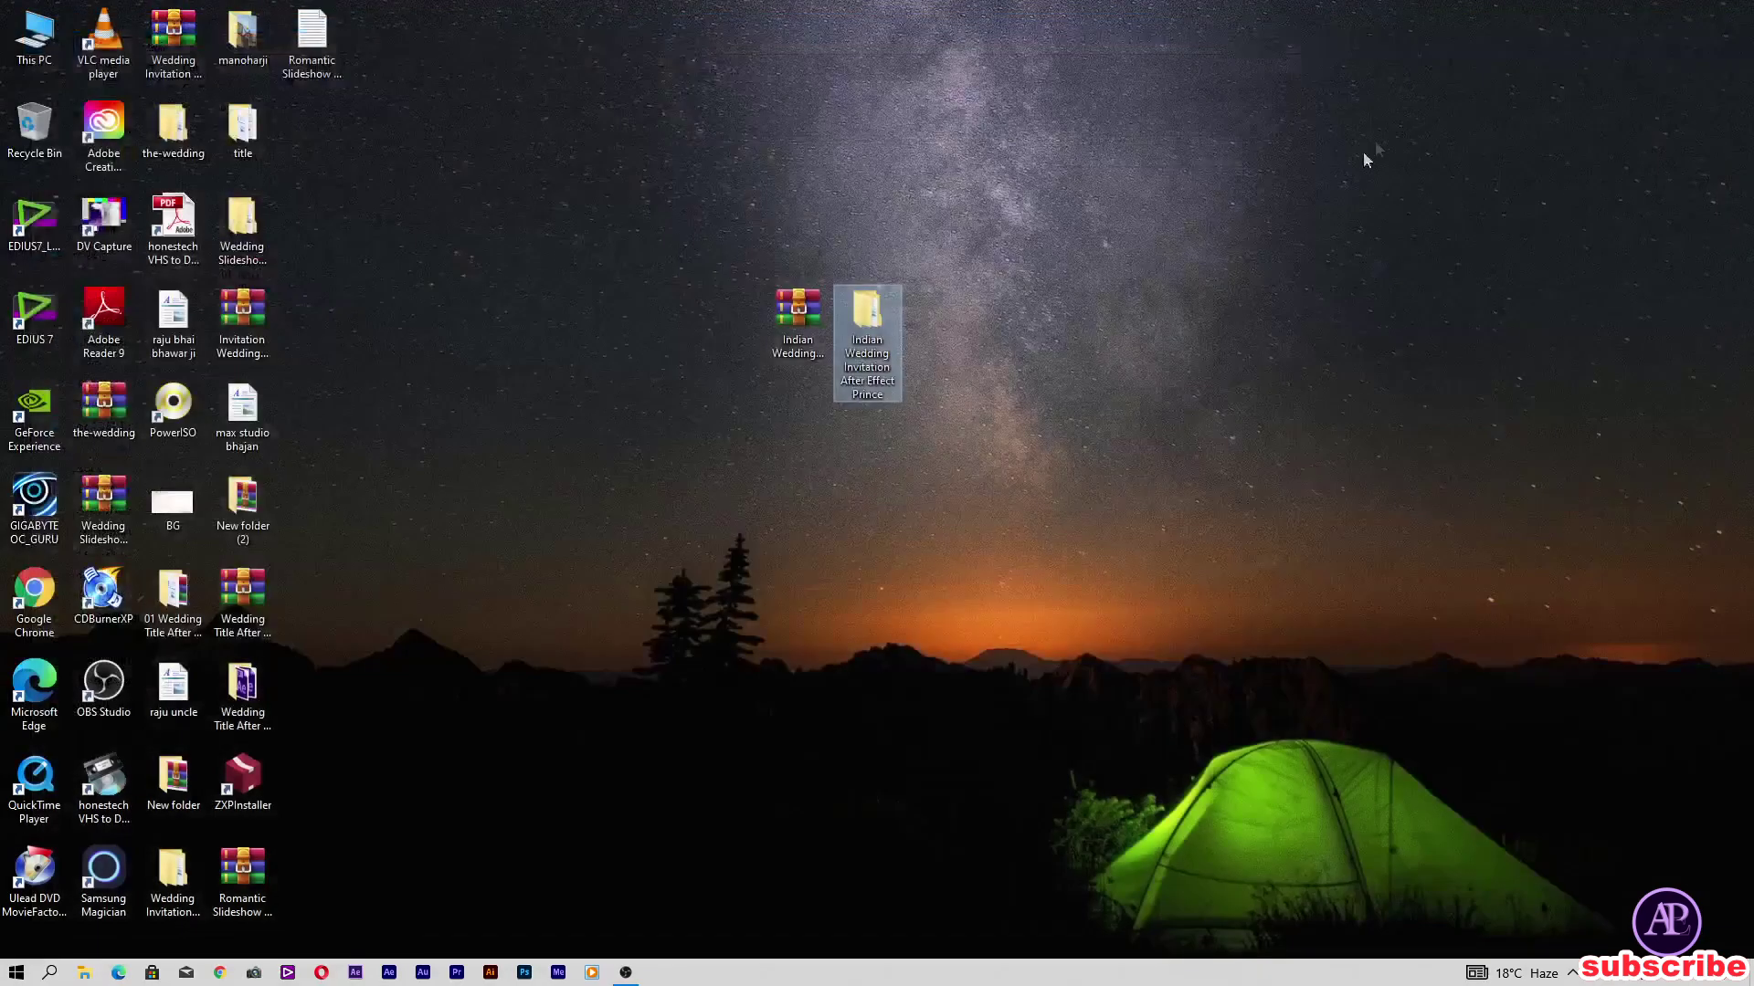
# Step: Start Adobe After Effects
pyautogui.click(389, 972)
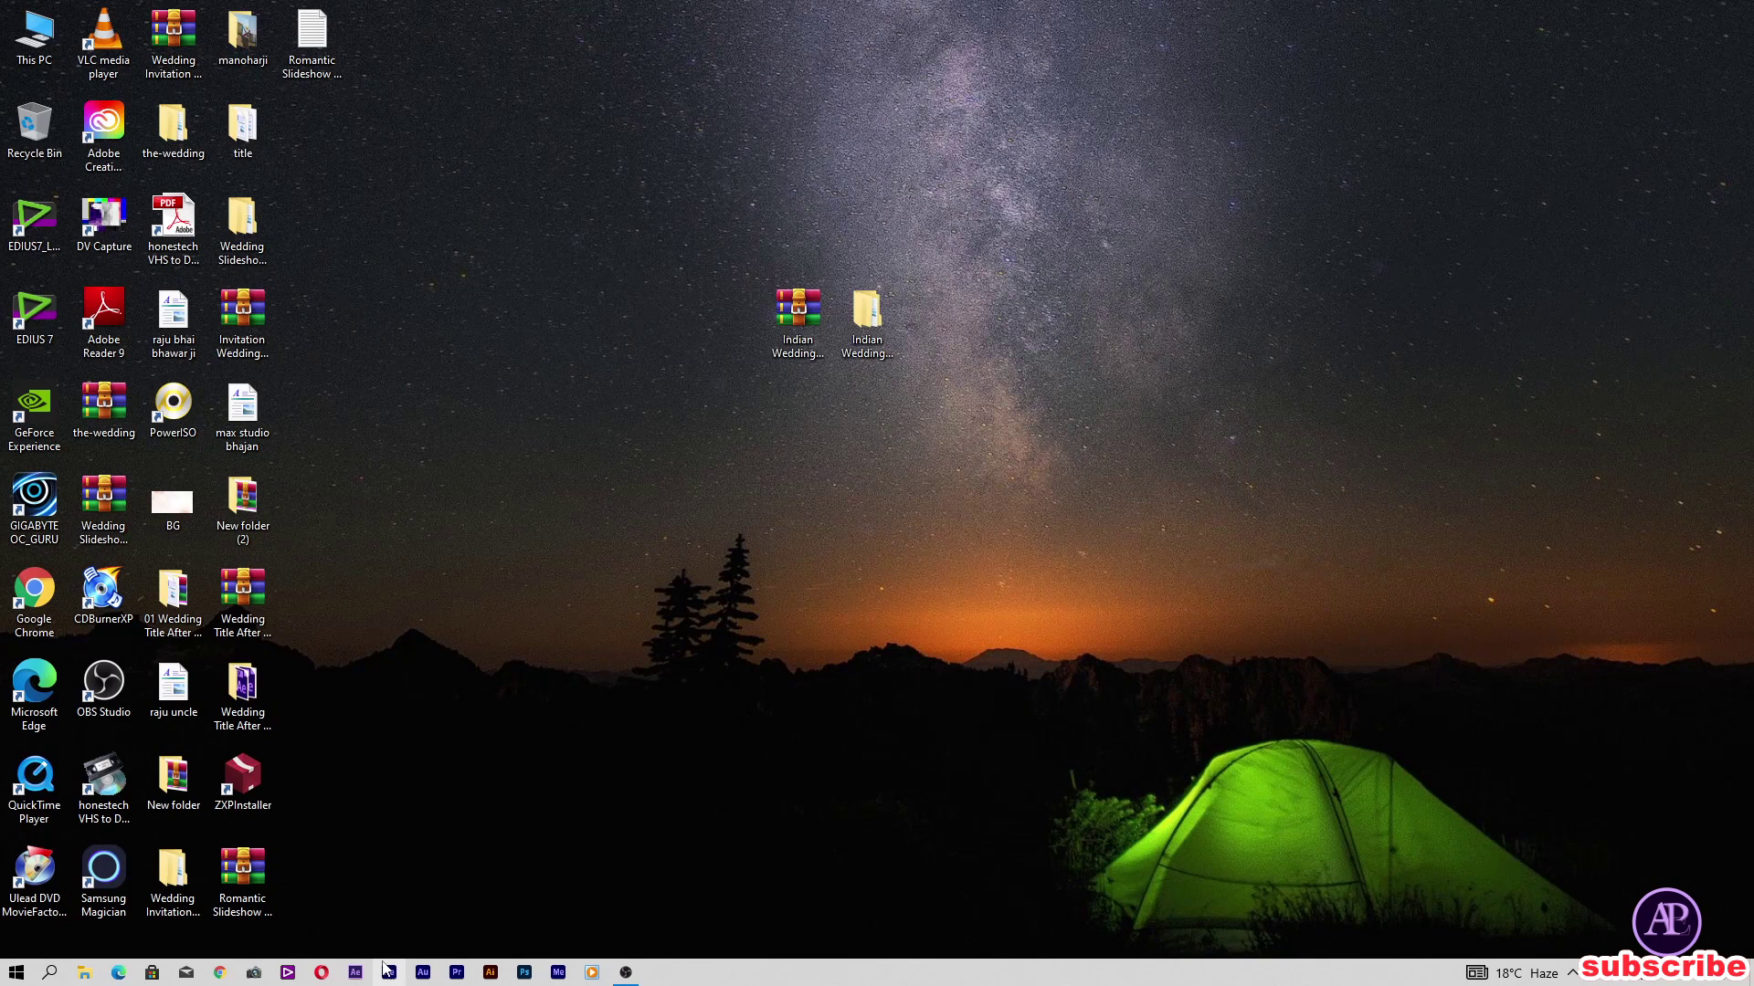
pyautogui.click(388, 972)
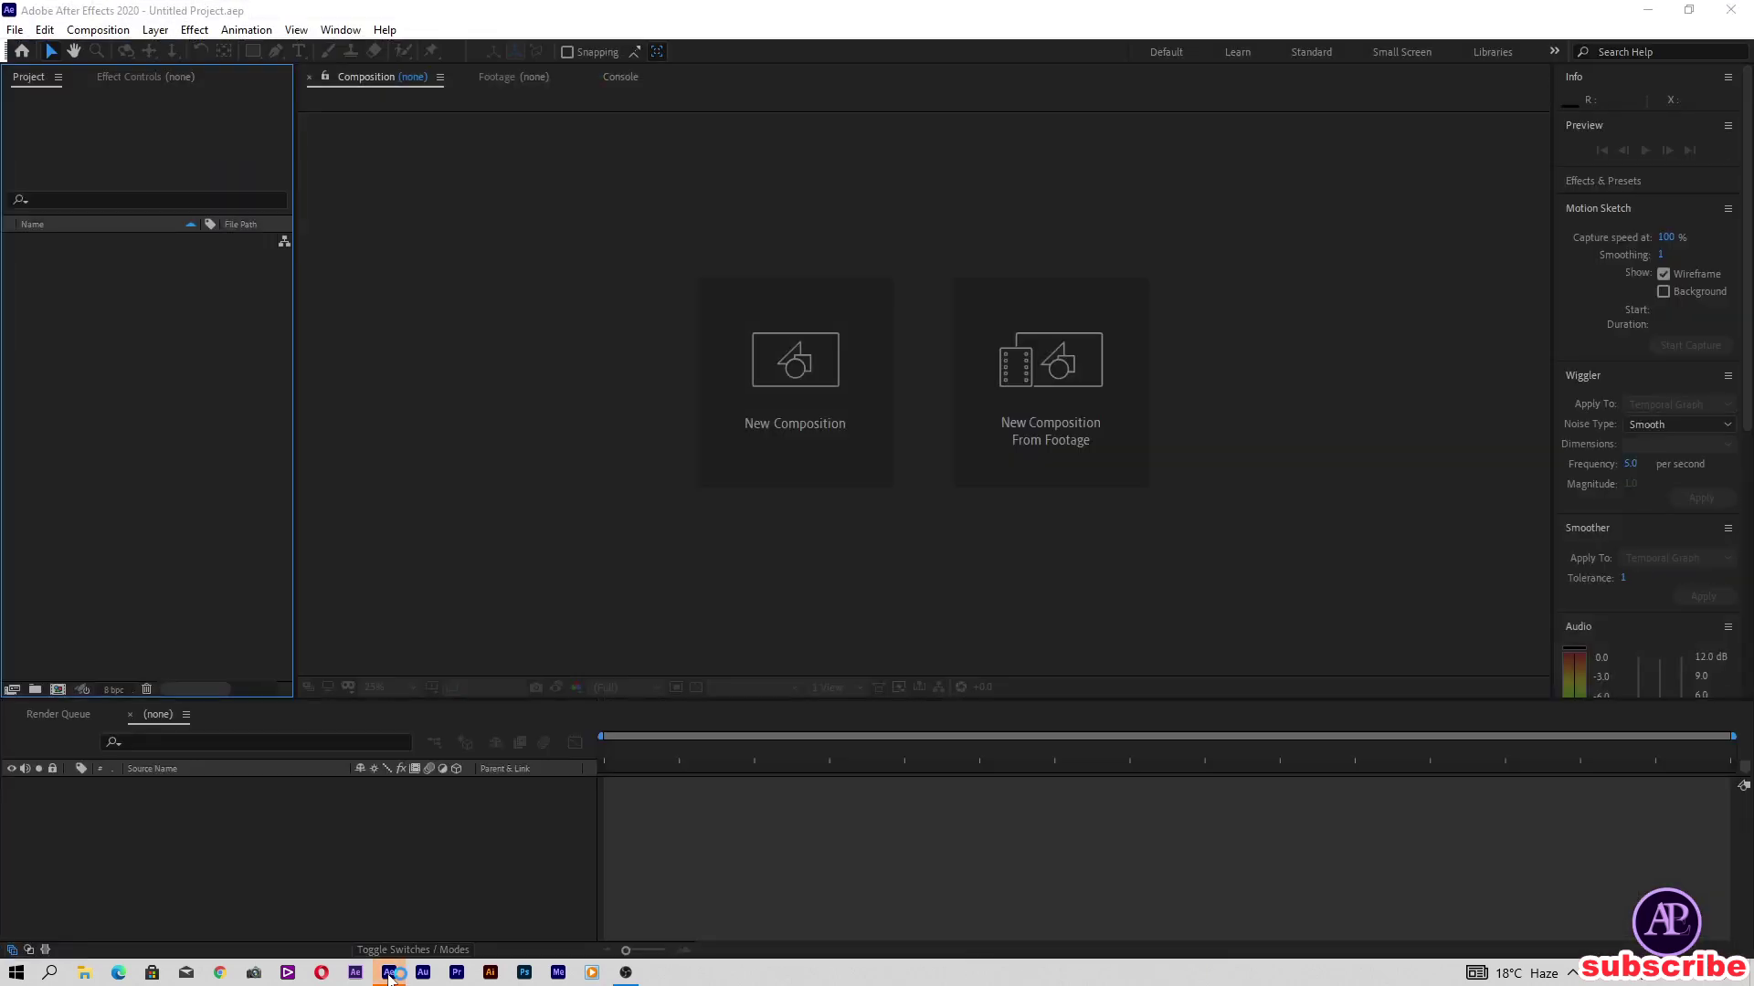
pyautogui.click(390, 974)
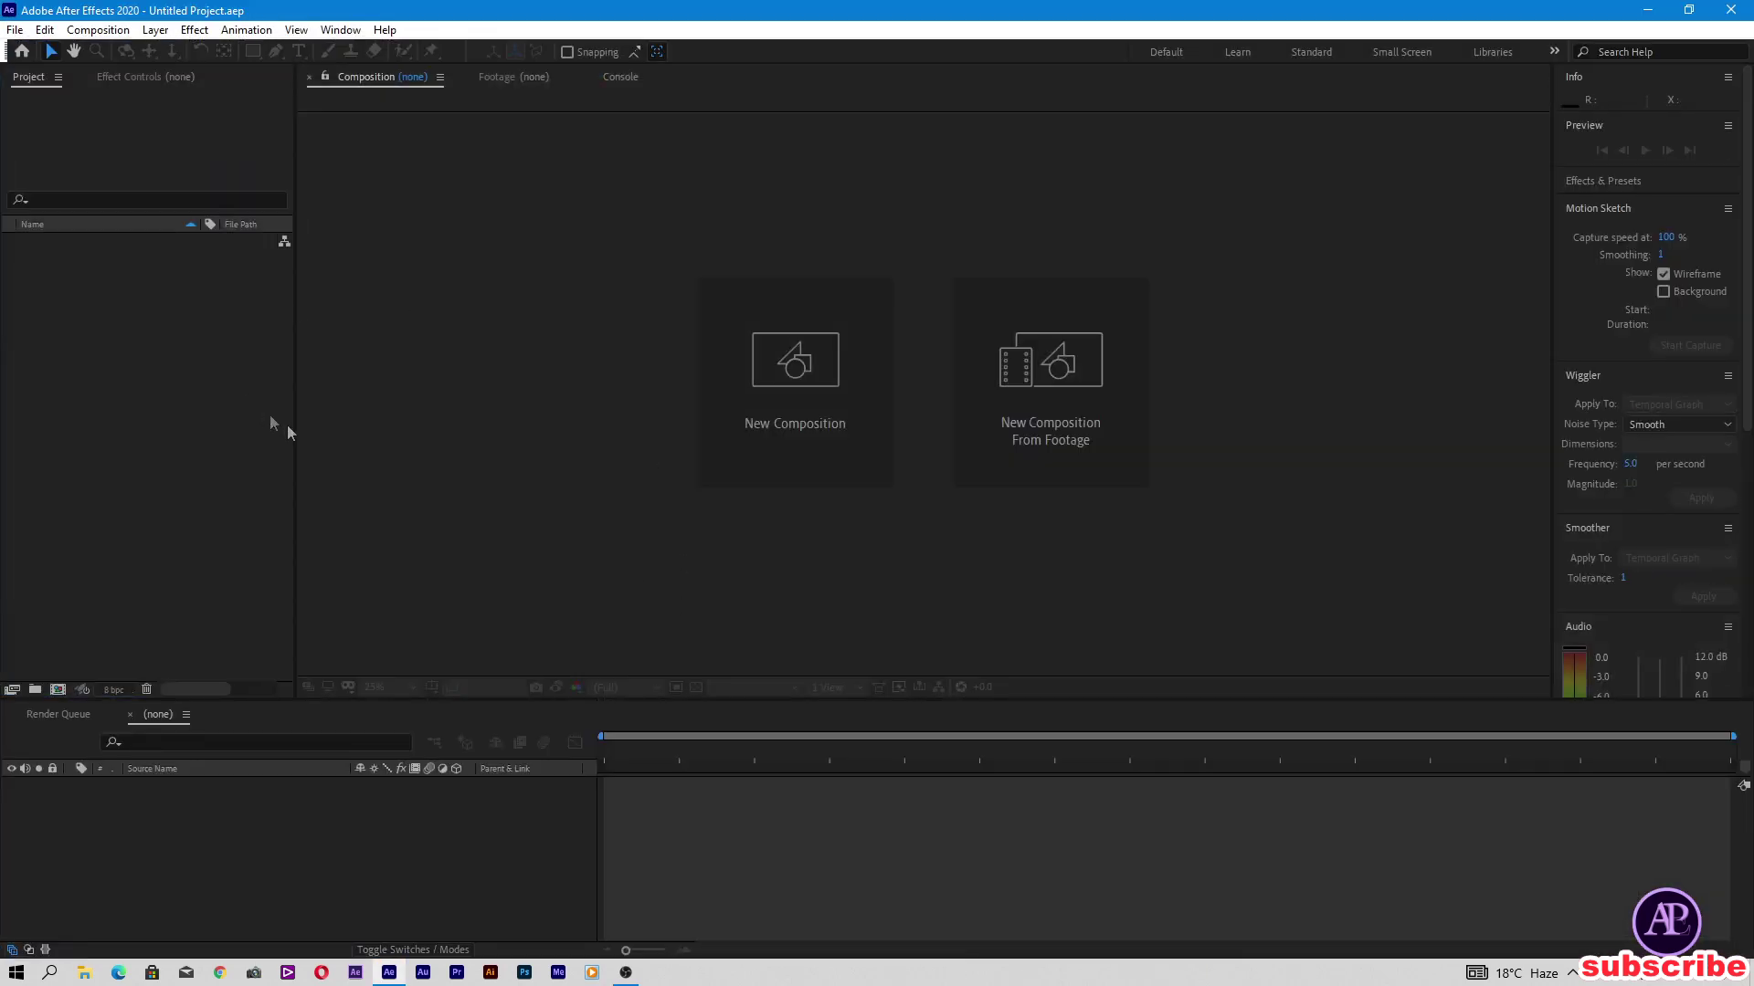
# Step: Open the project Wedding Invitation Hindi After Effect Prince from the extracted desktop folder and dismiss the font warnings
pyautogui.click(15, 29)
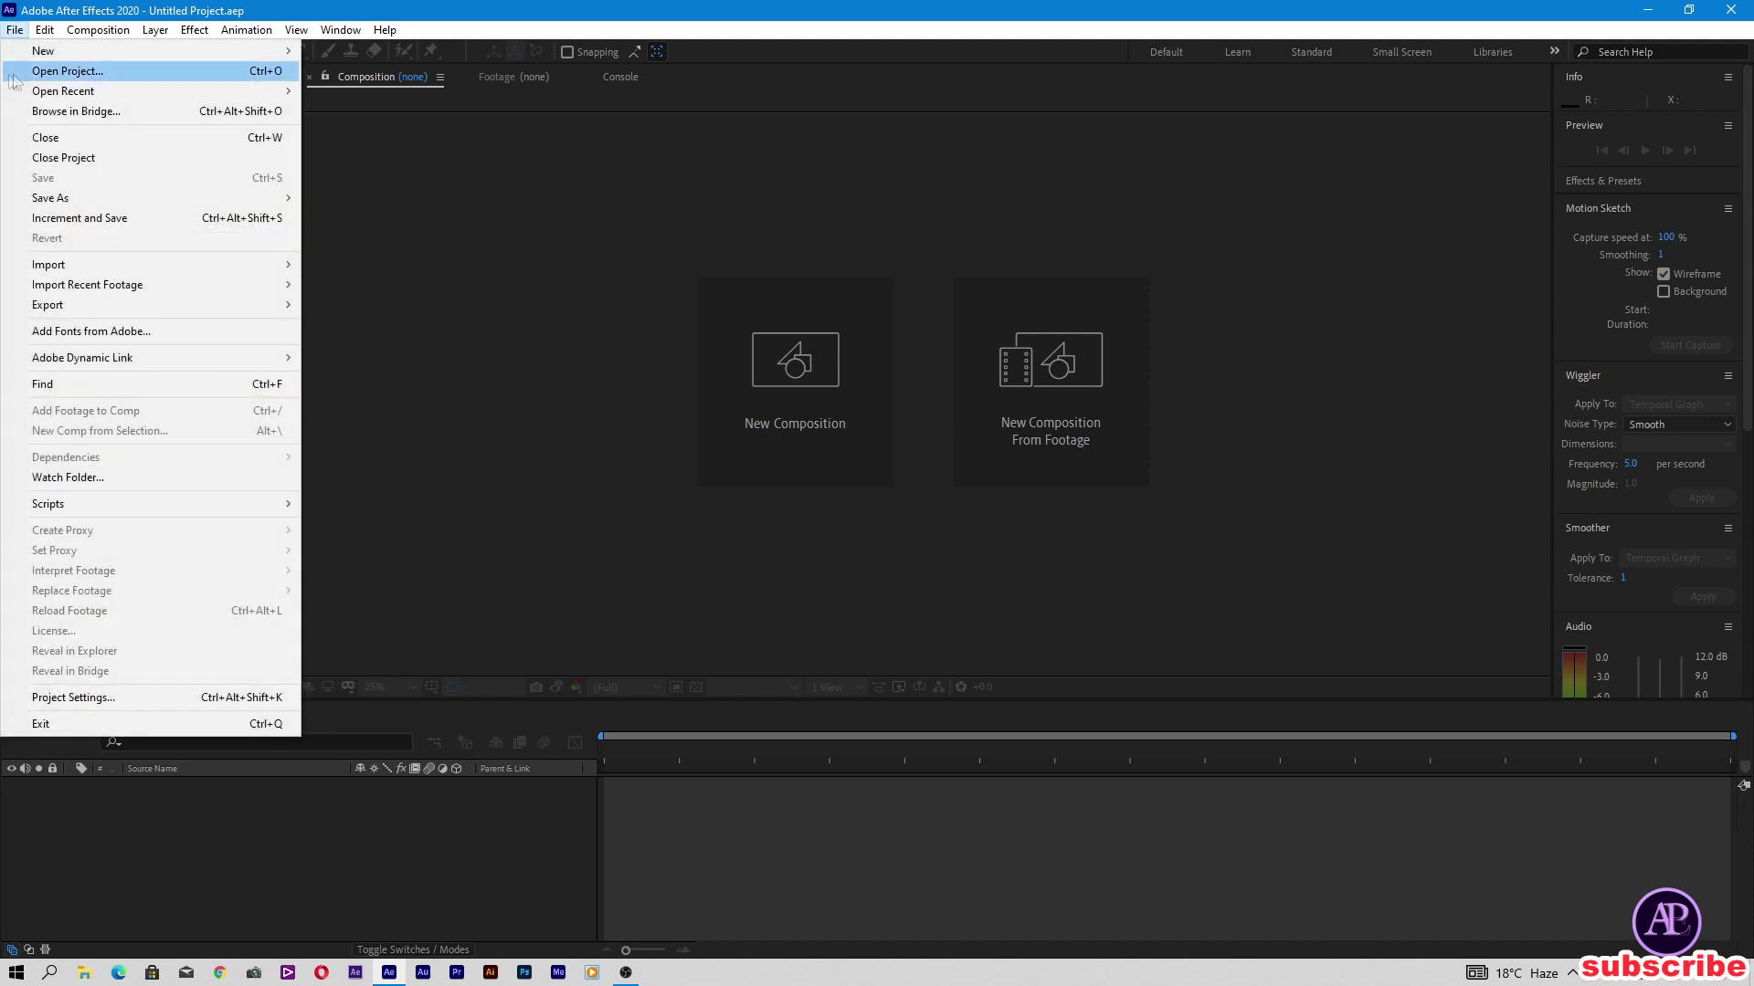
pyautogui.click(41, 91)
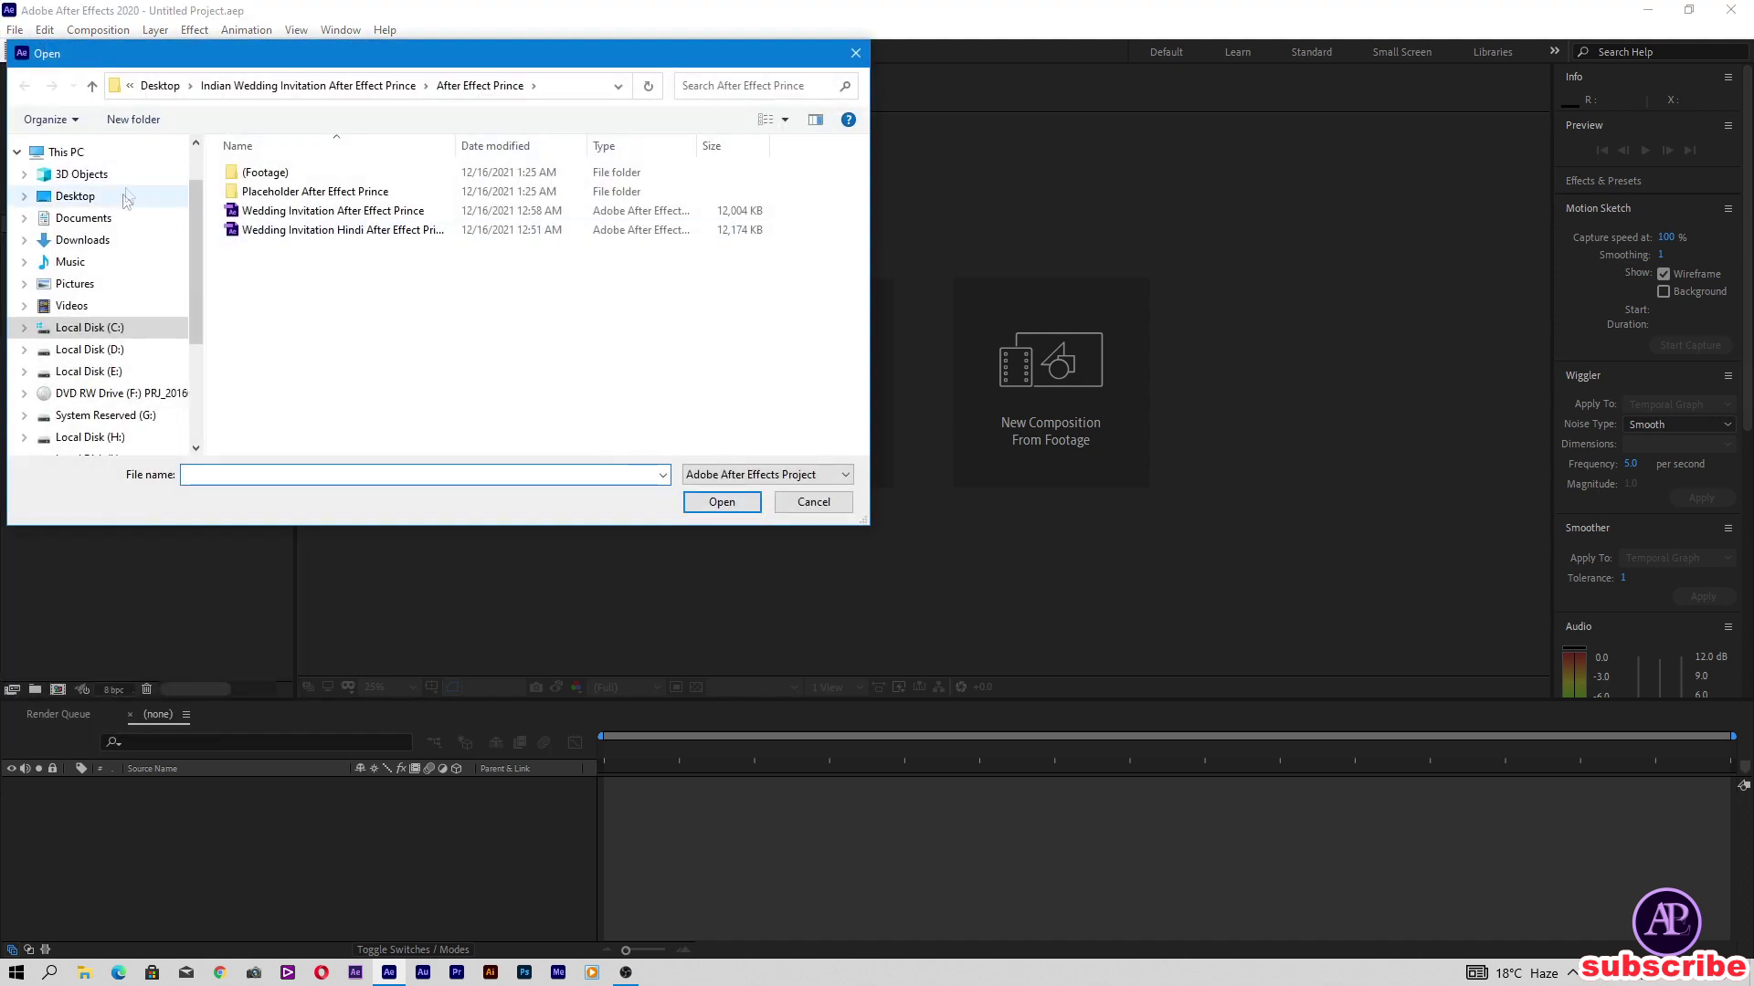
pyautogui.click(128, 196)
pyautogui.doubleClick(356, 193)
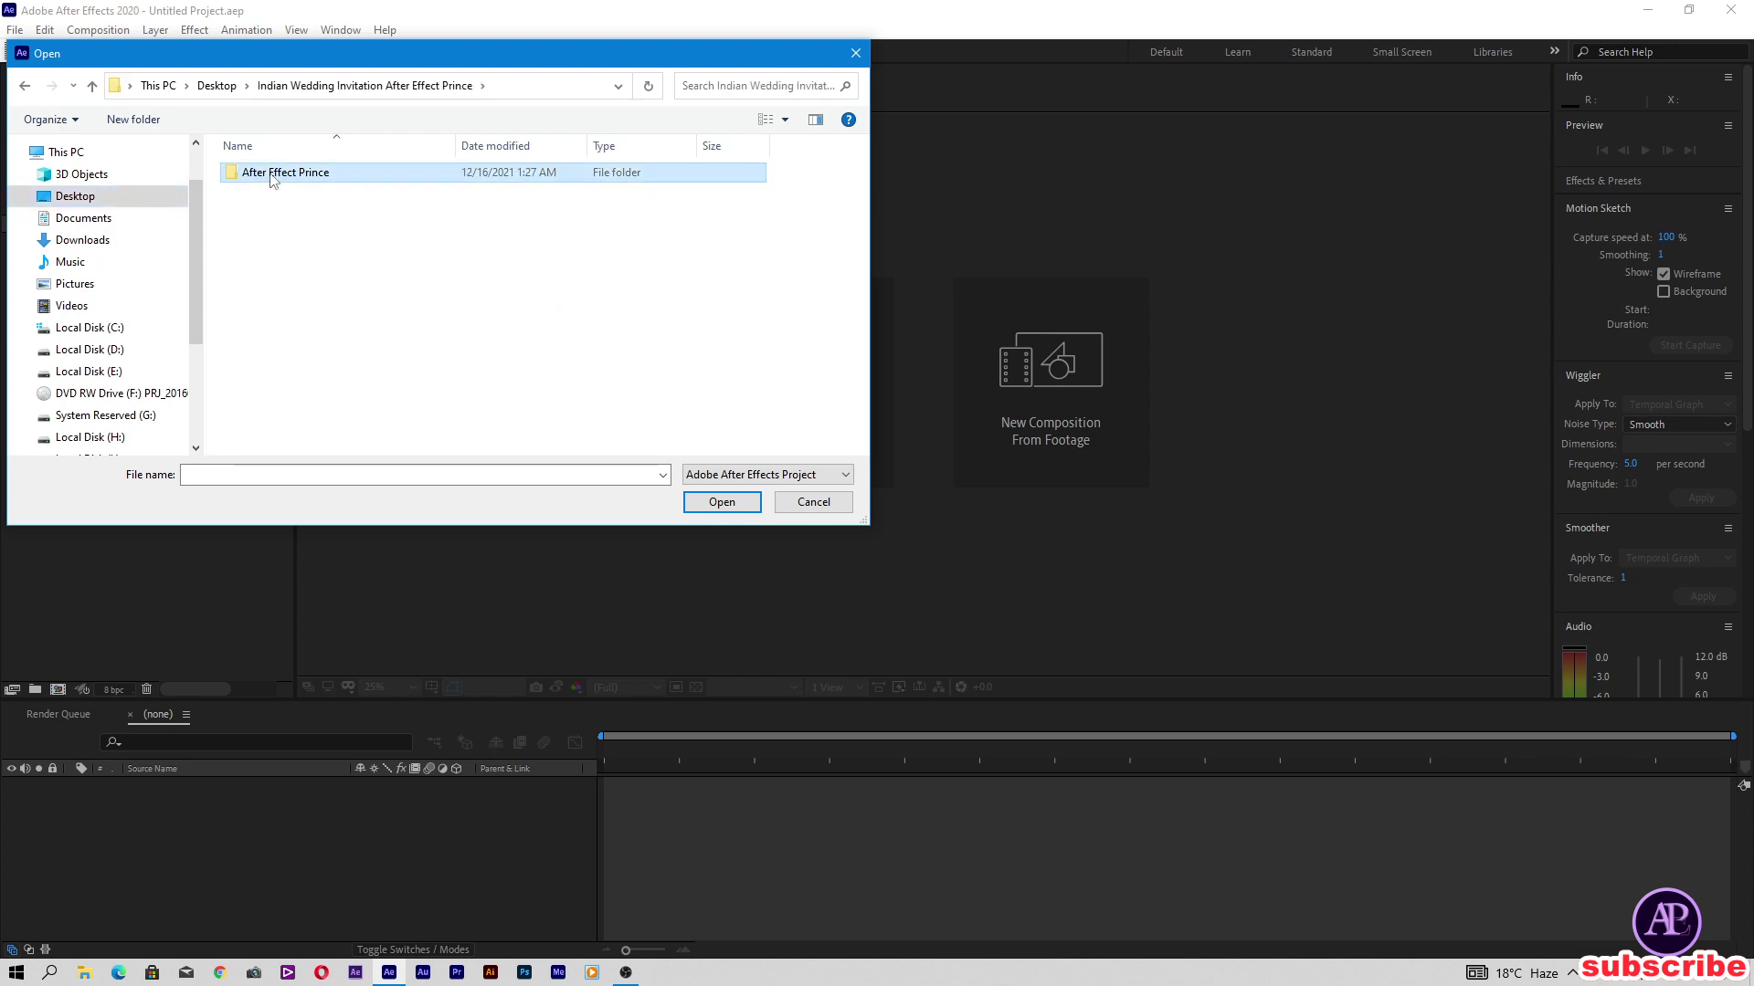
pyautogui.doubleClick(270, 173)
pyautogui.click(320, 231)
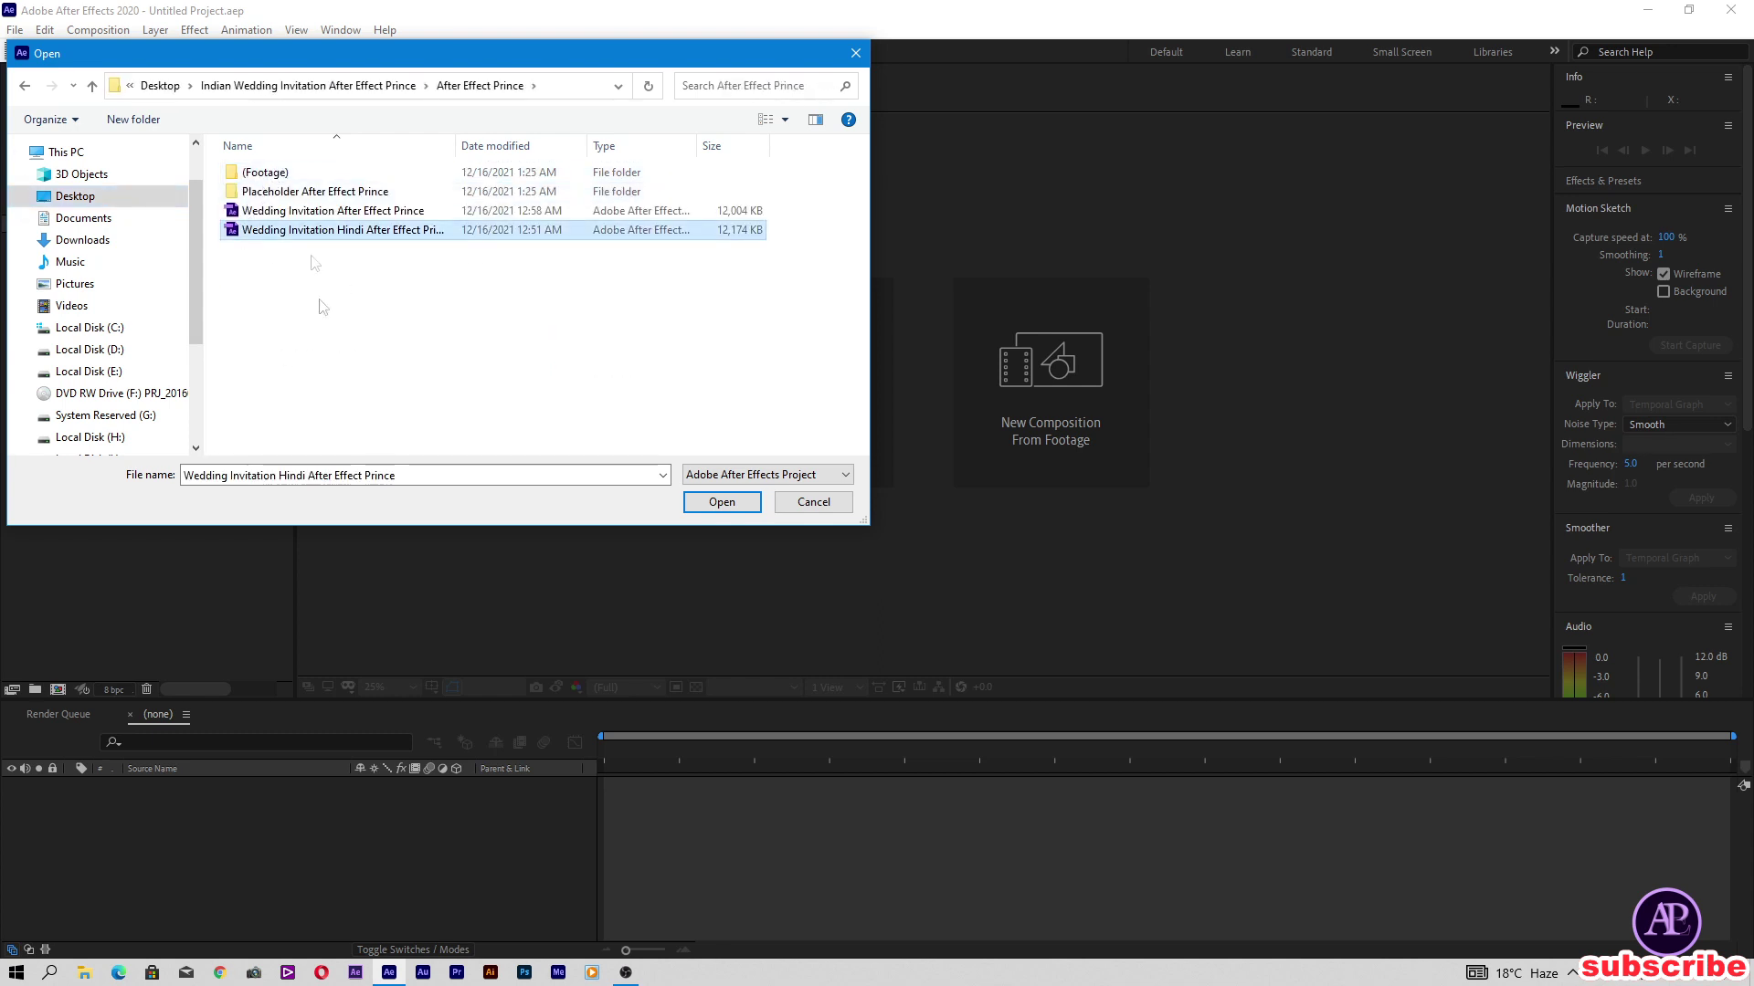
pyautogui.click(722, 502)
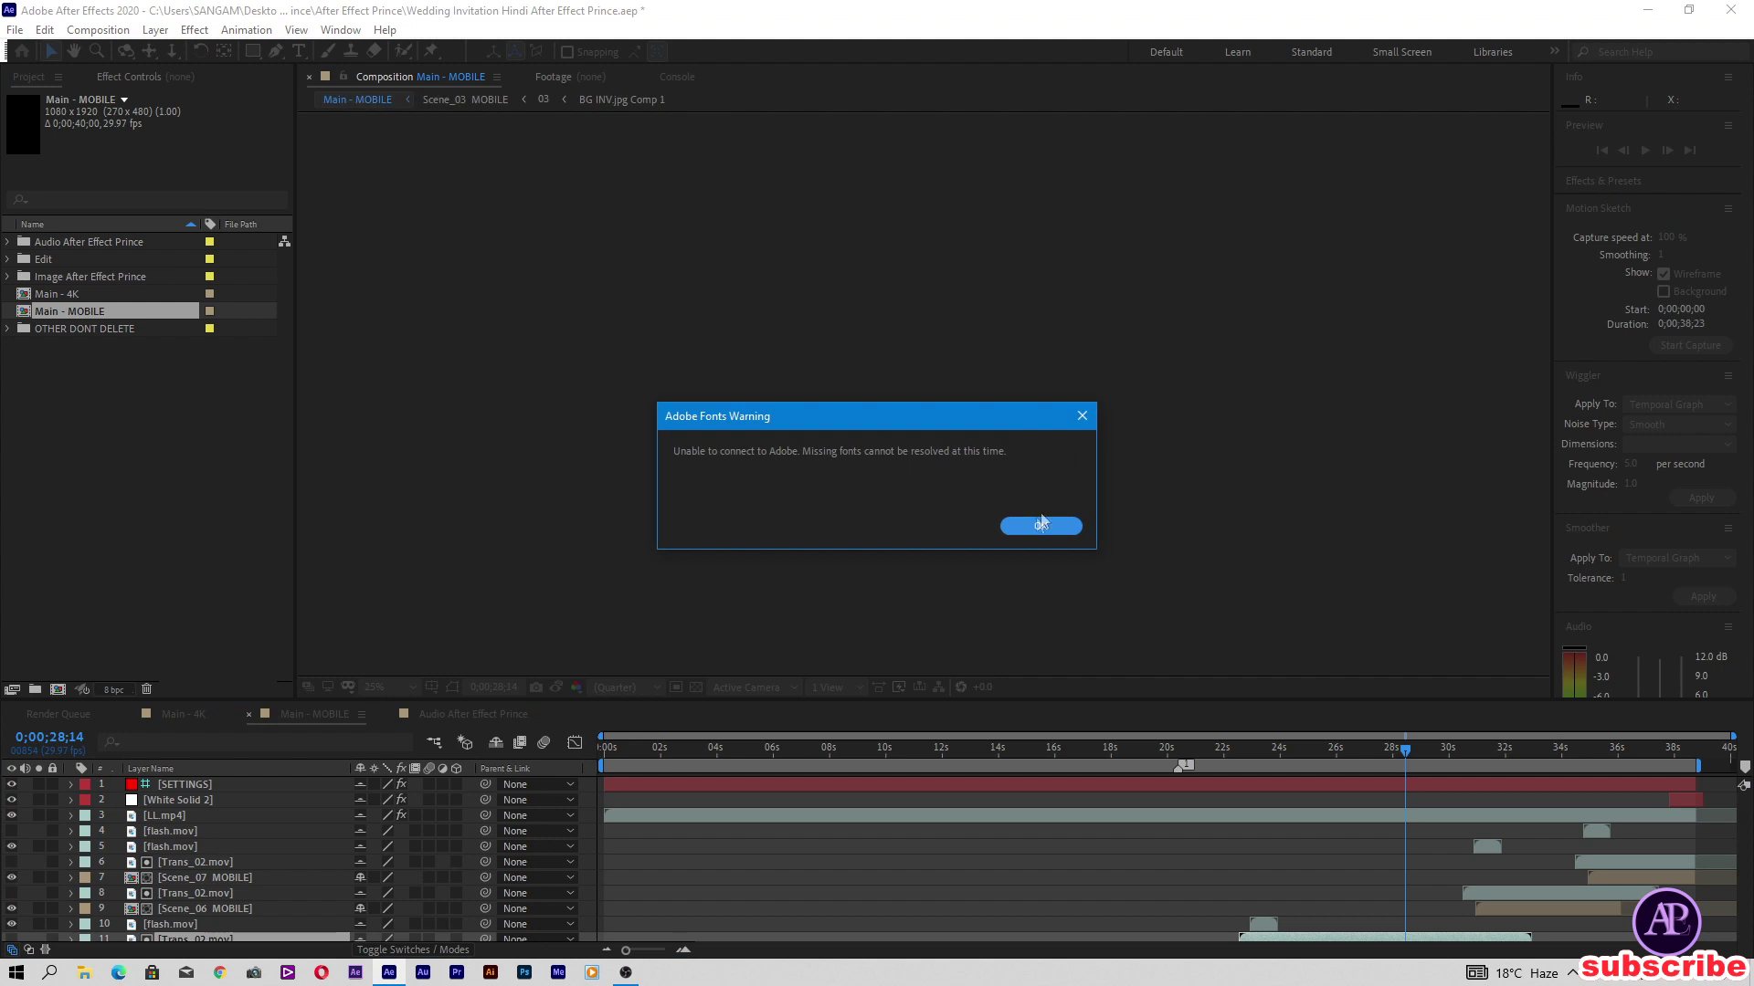
pyautogui.click(1039, 528)
pyautogui.click(1085, 641)
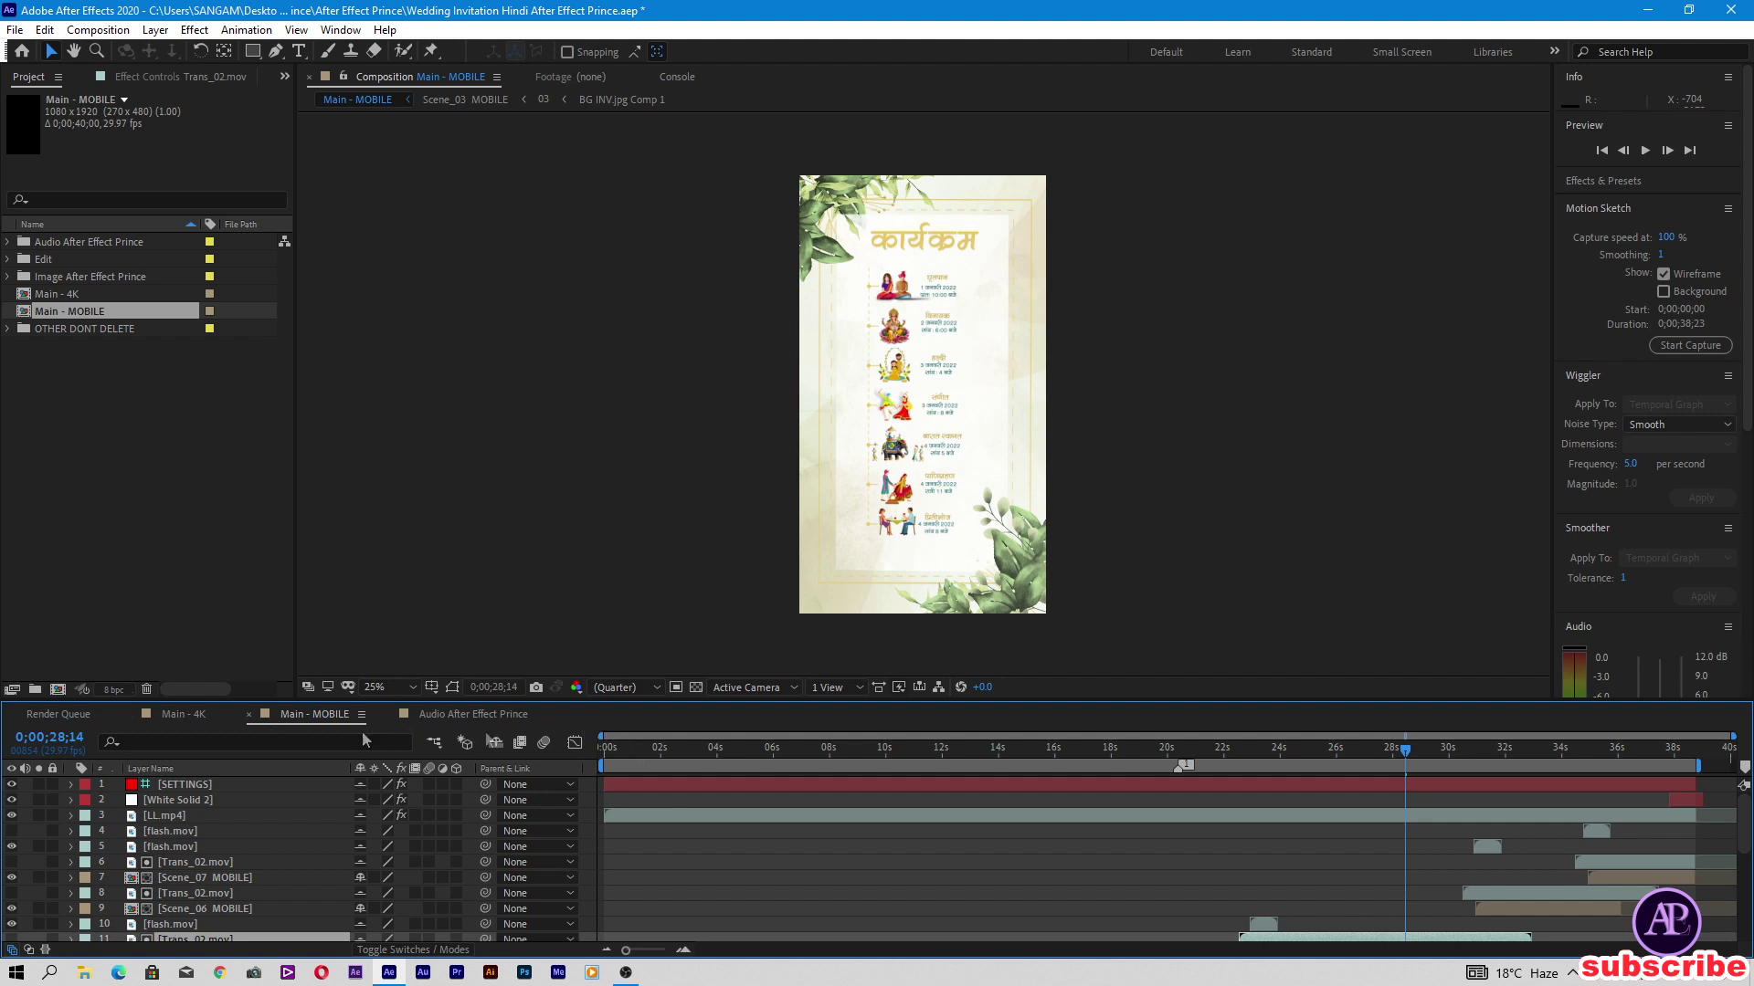
# Step: Examine the scenes of the Main - 4K composition by scrubbing through its timeline from beginning to end
pyautogui.click(188, 716)
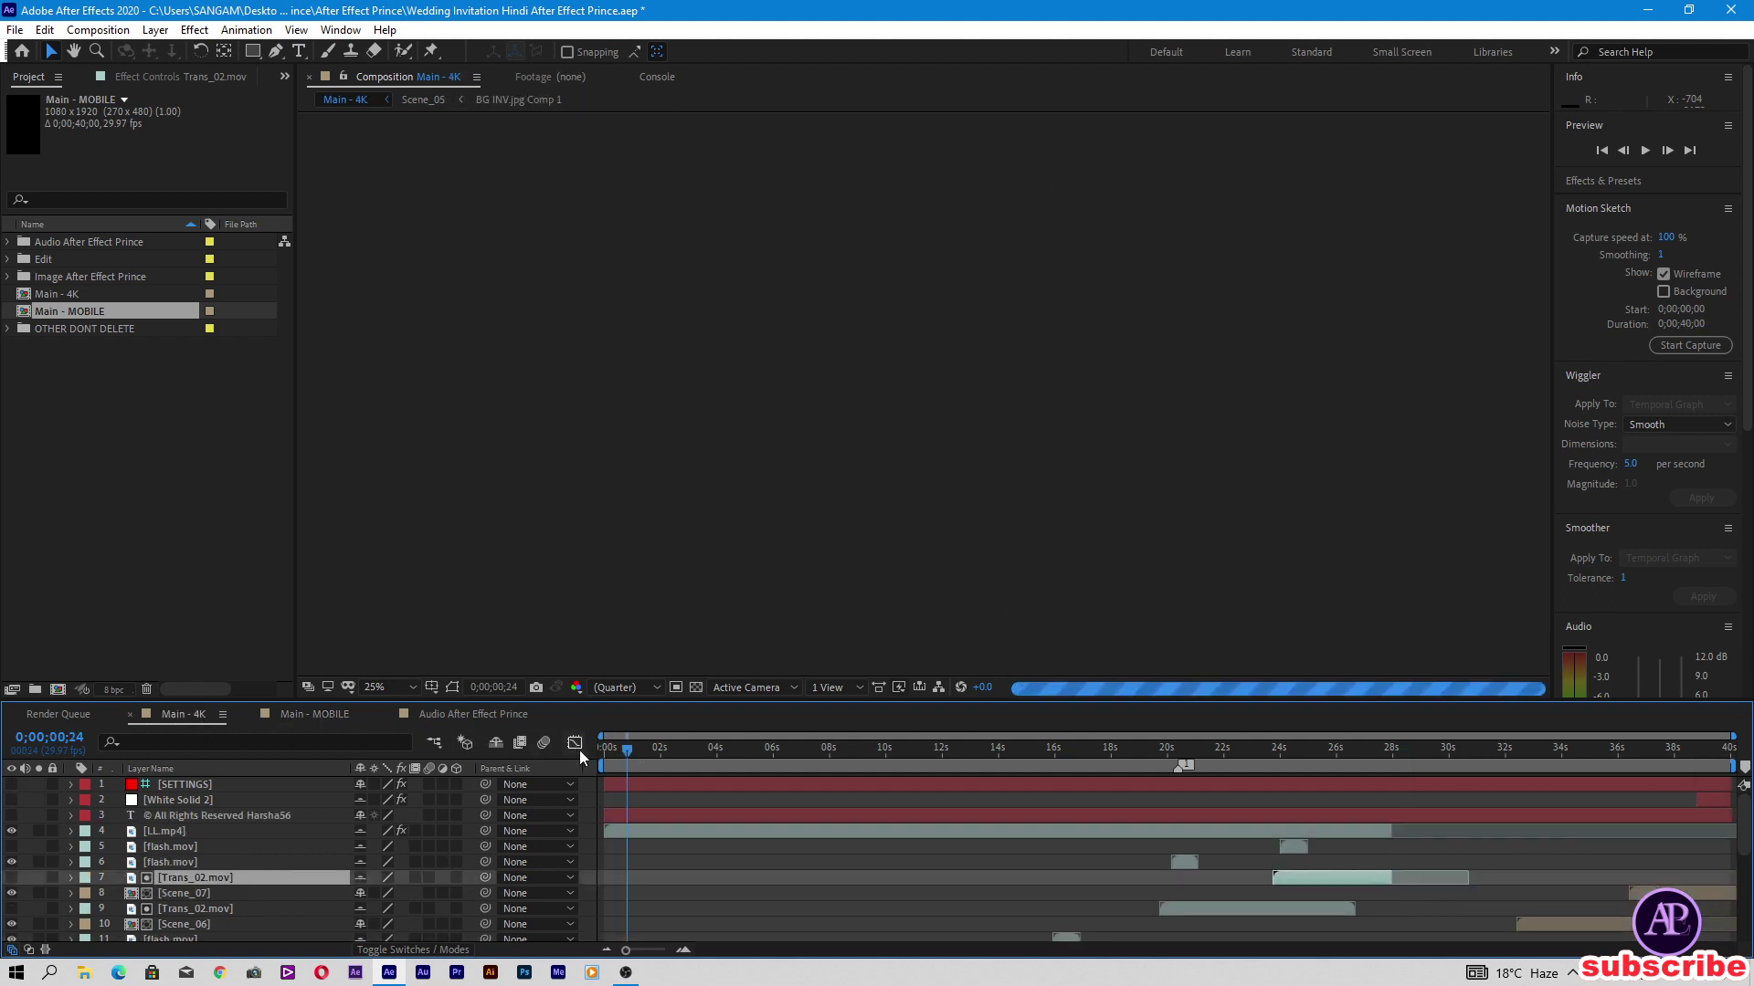
pyautogui.press(',')
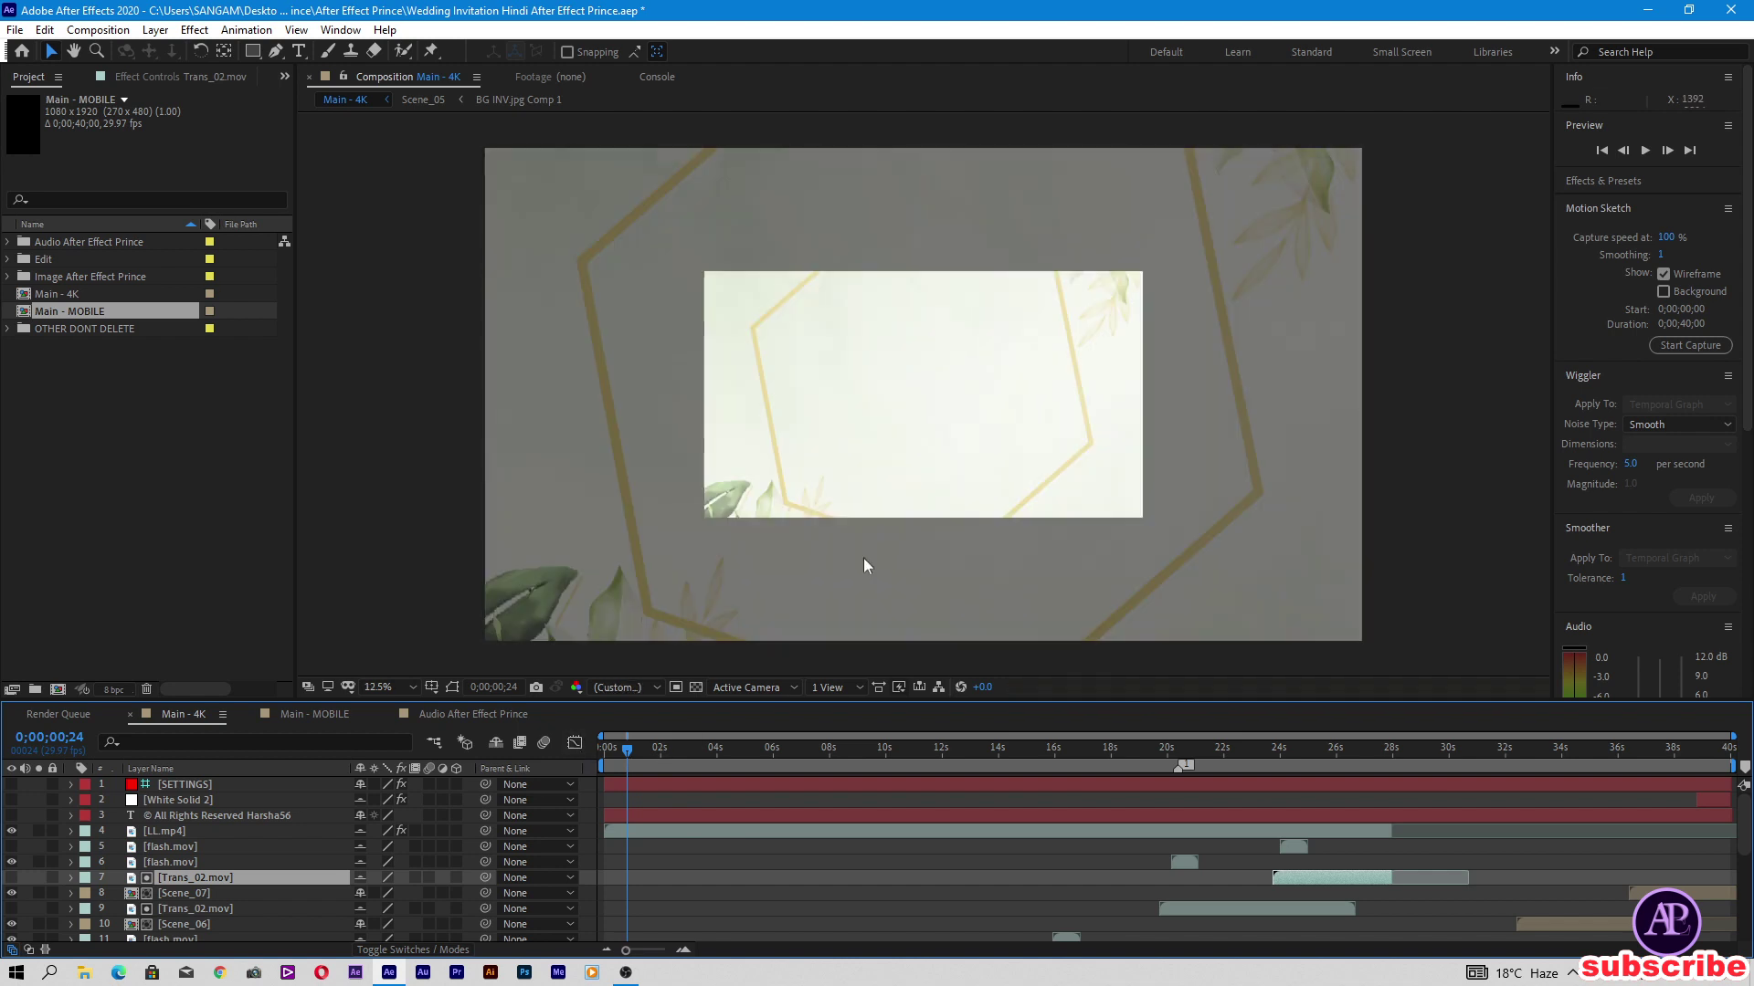
pyautogui.press('.')
pyautogui.moveTo(654, 749); pyautogui.dragTo(683, 748)
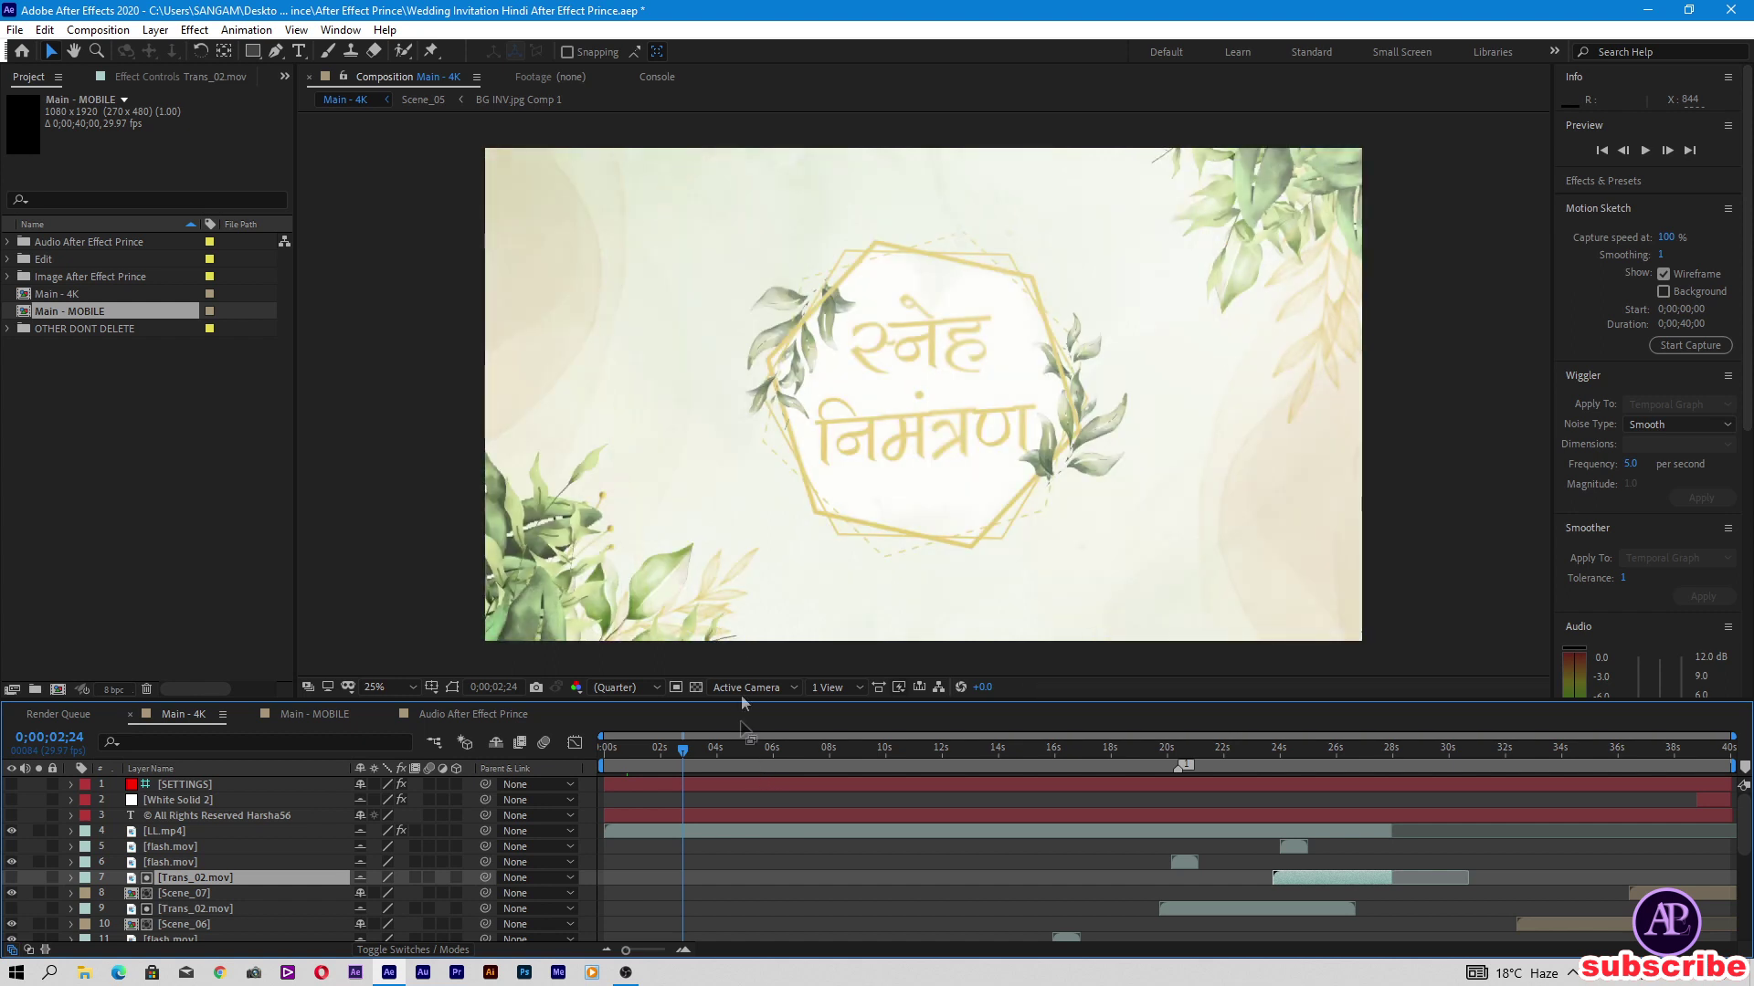
pyautogui.moveTo(756, 747); pyautogui.dragTo(827, 761)
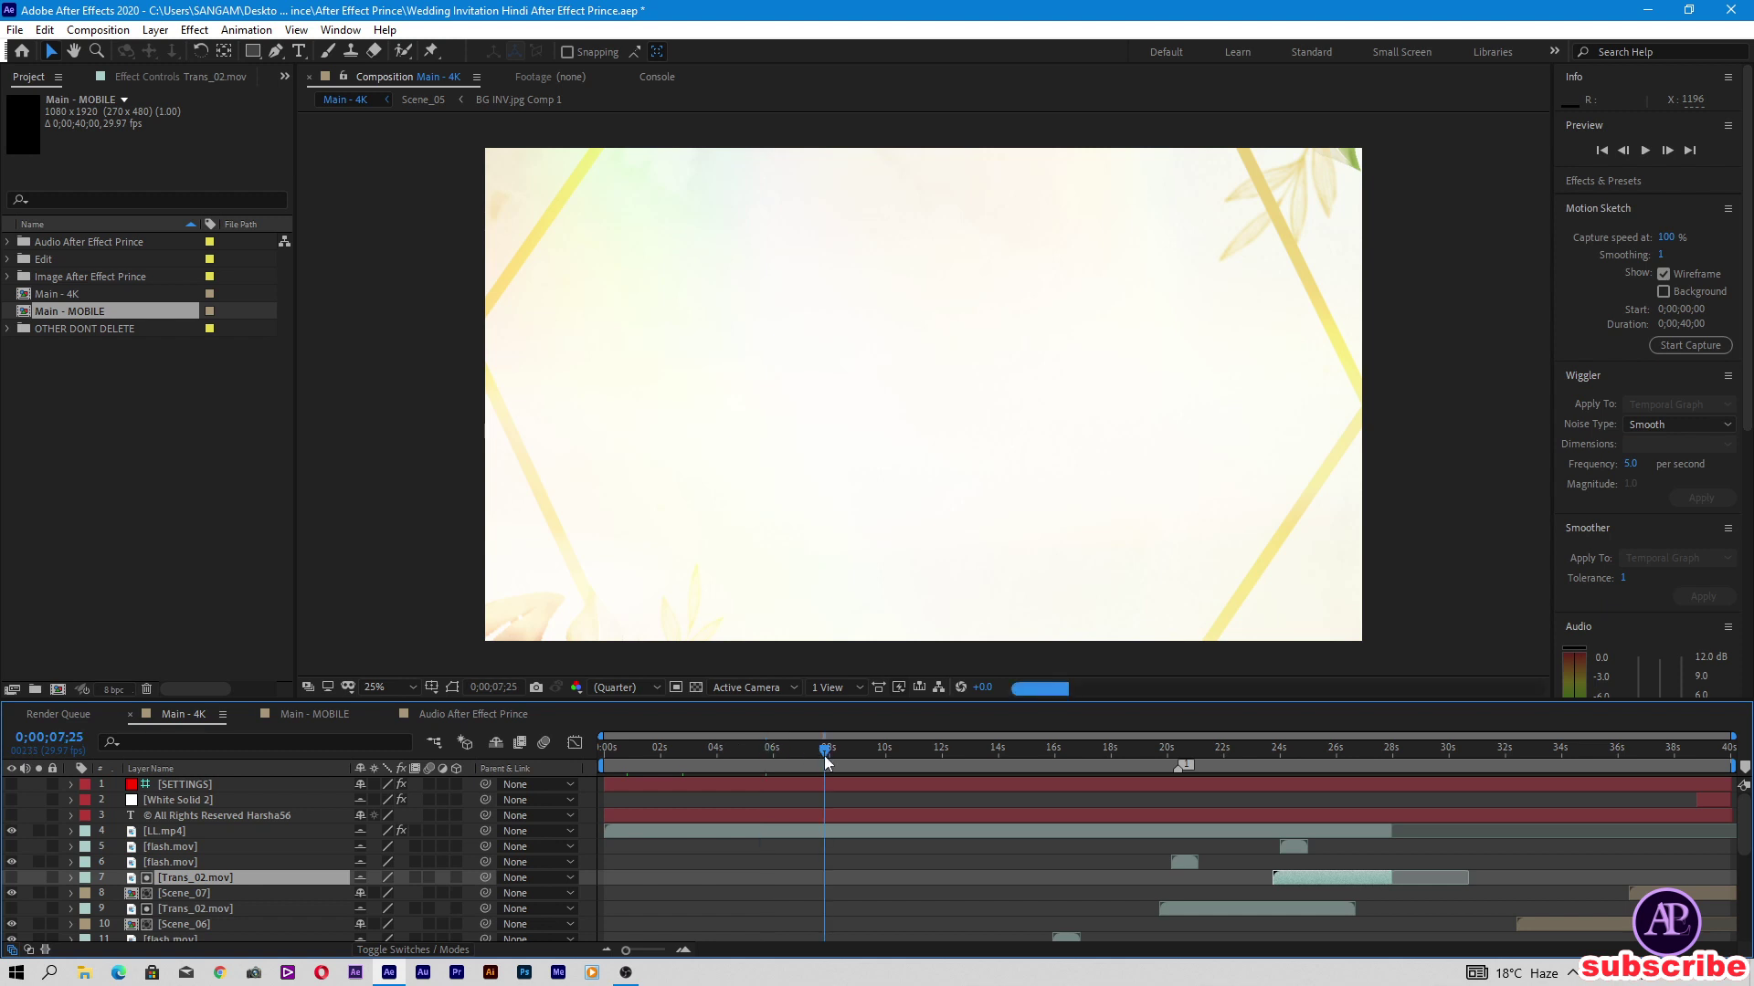
pyautogui.click(891, 756)
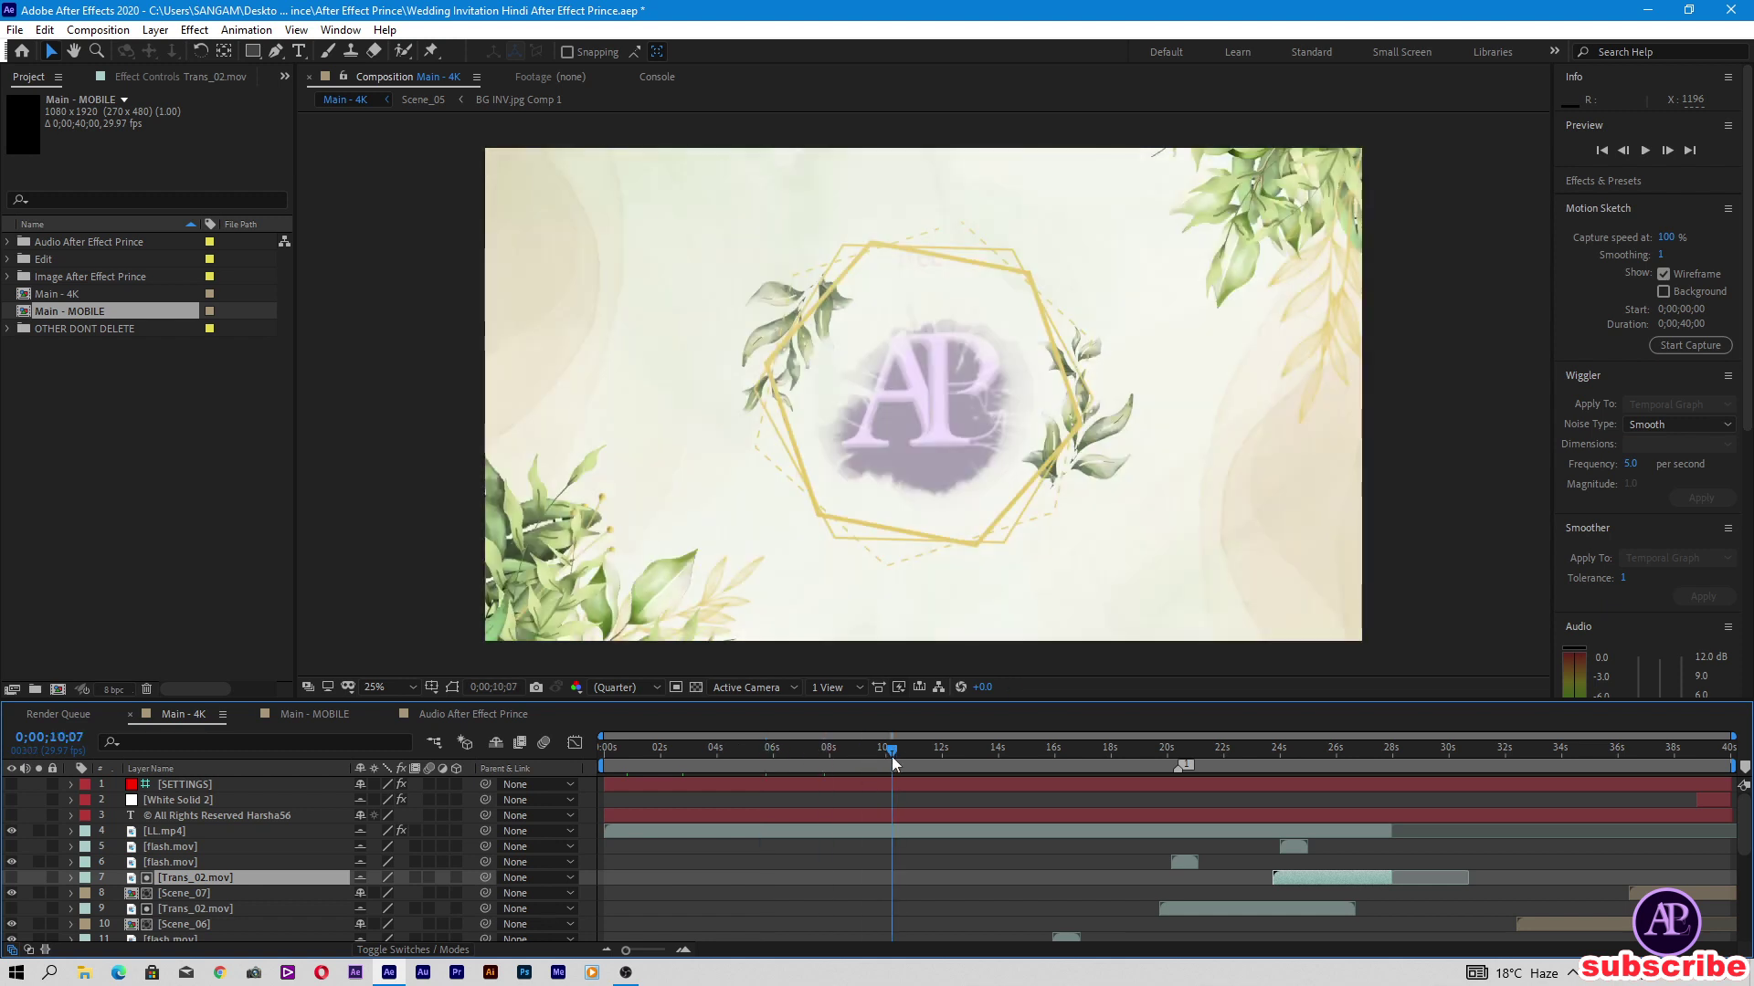
pyautogui.click(939, 754)
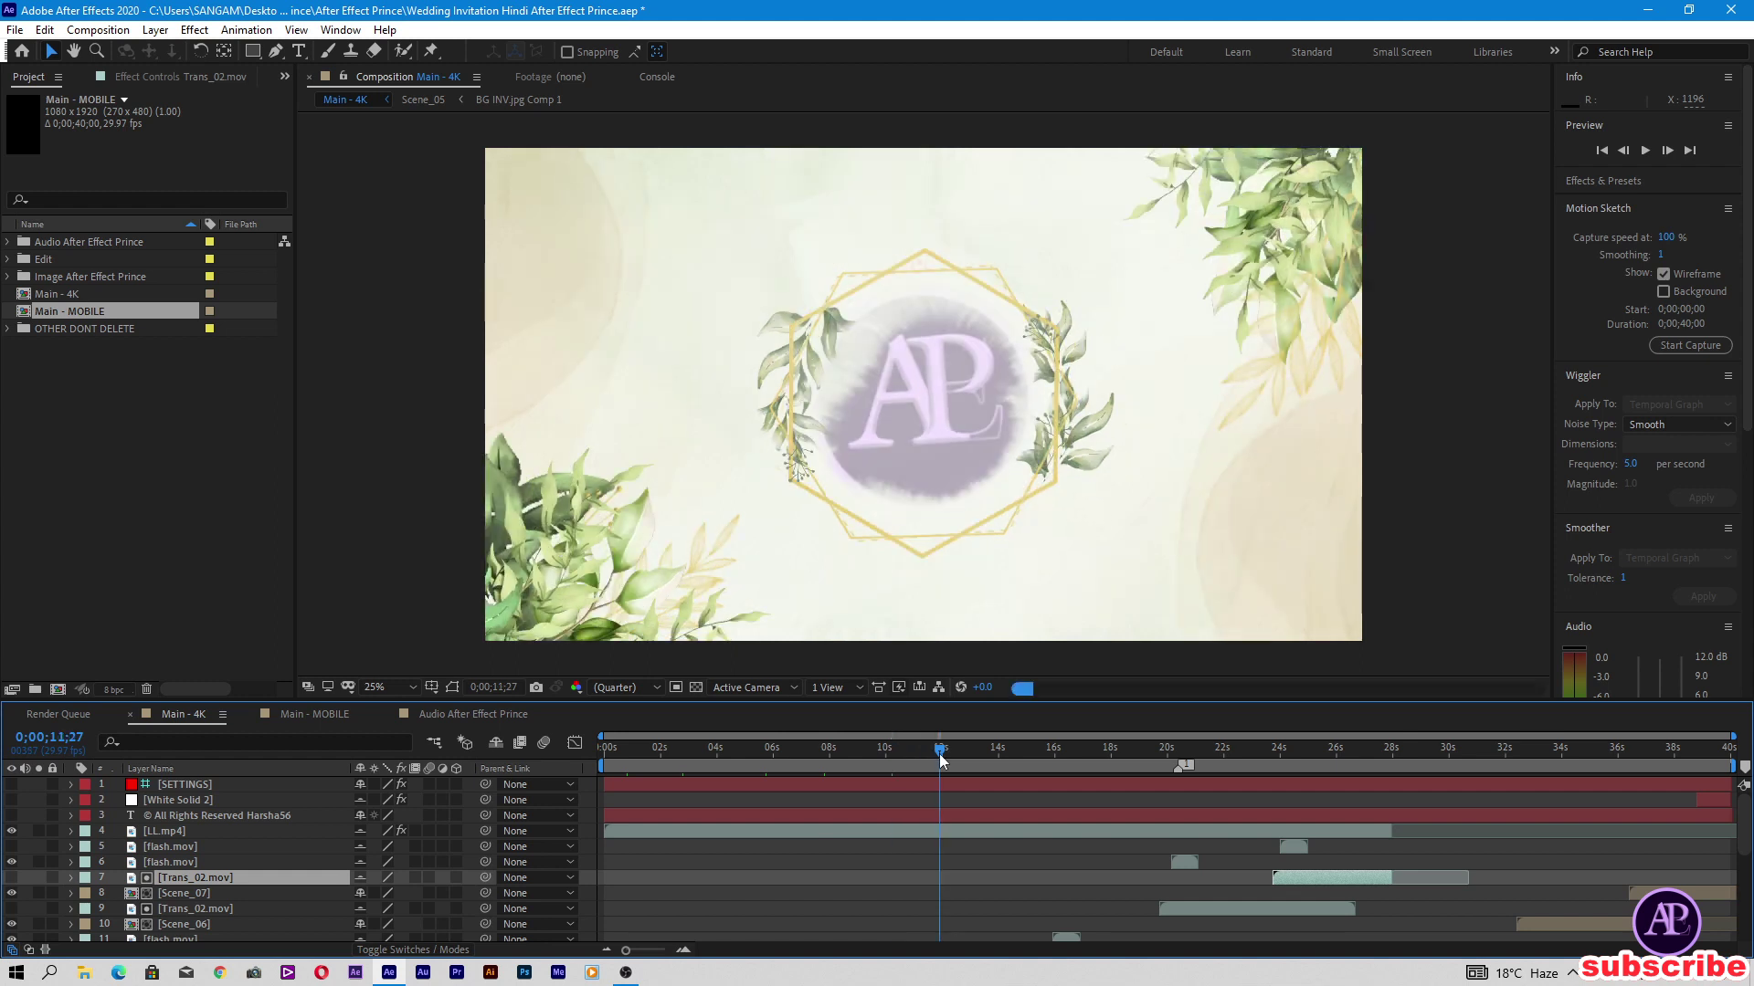
pyautogui.moveTo(940, 758); pyautogui.dragTo(1126, 756)
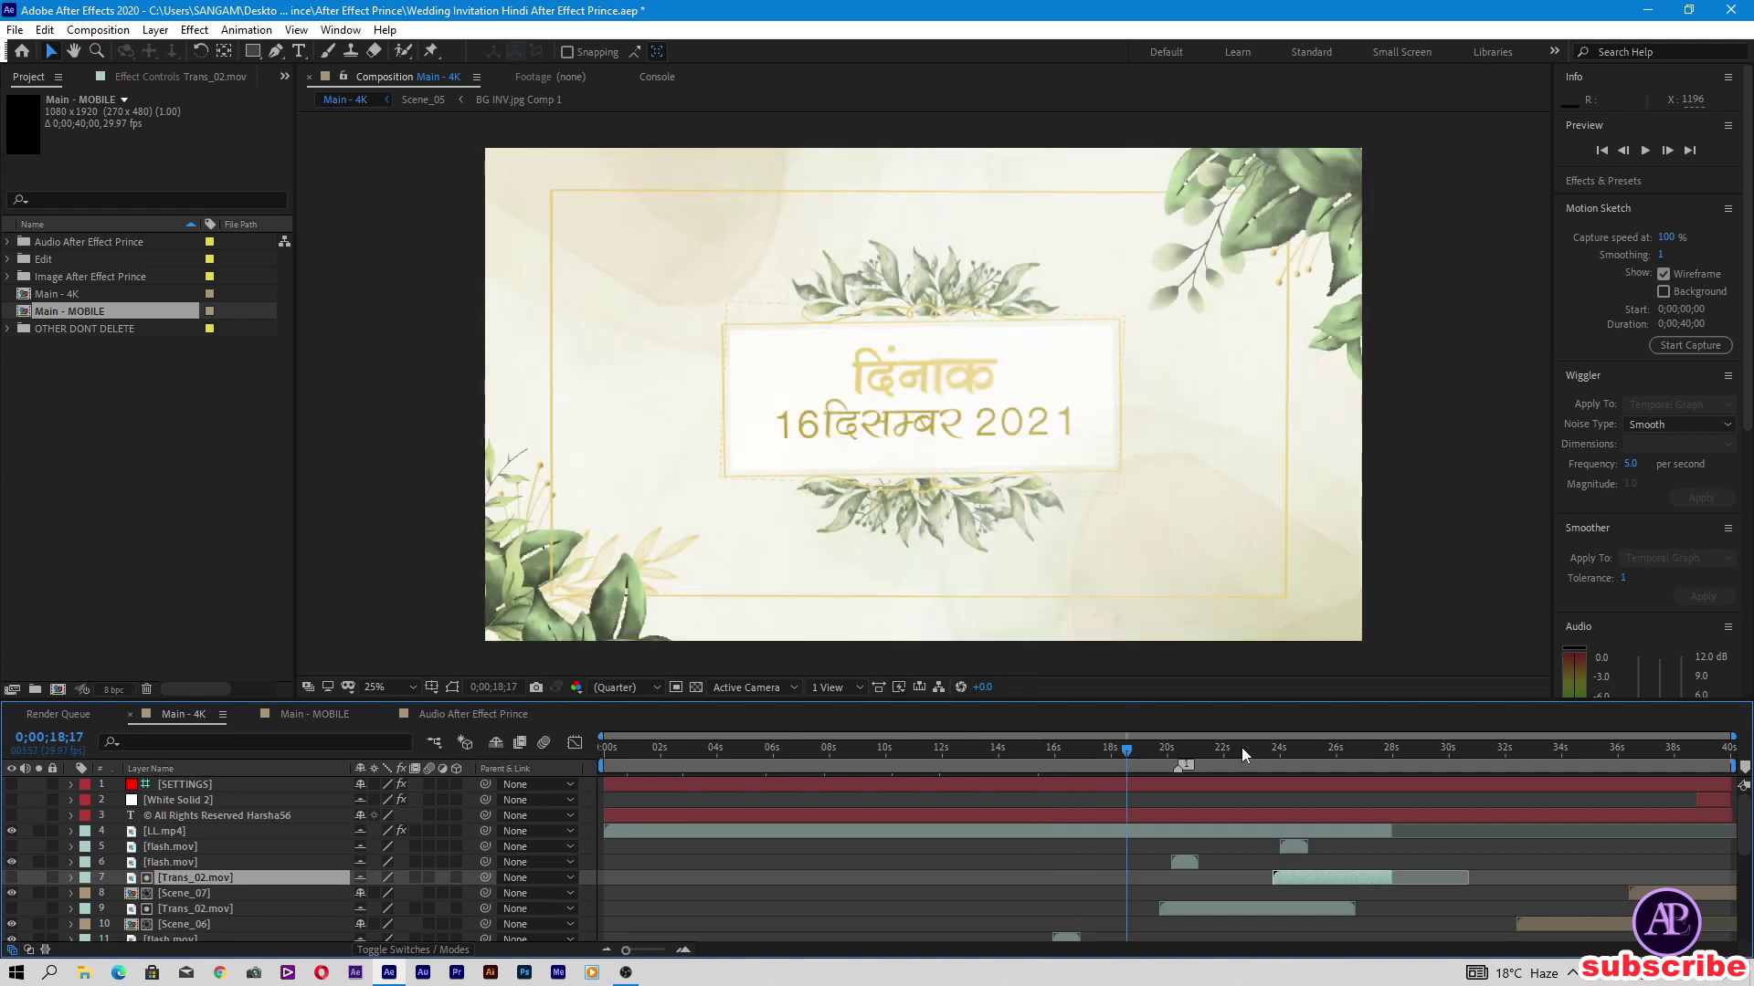
pyautogui.moveTo(1244, 747); pyautogui.dragTo(1343, 758)
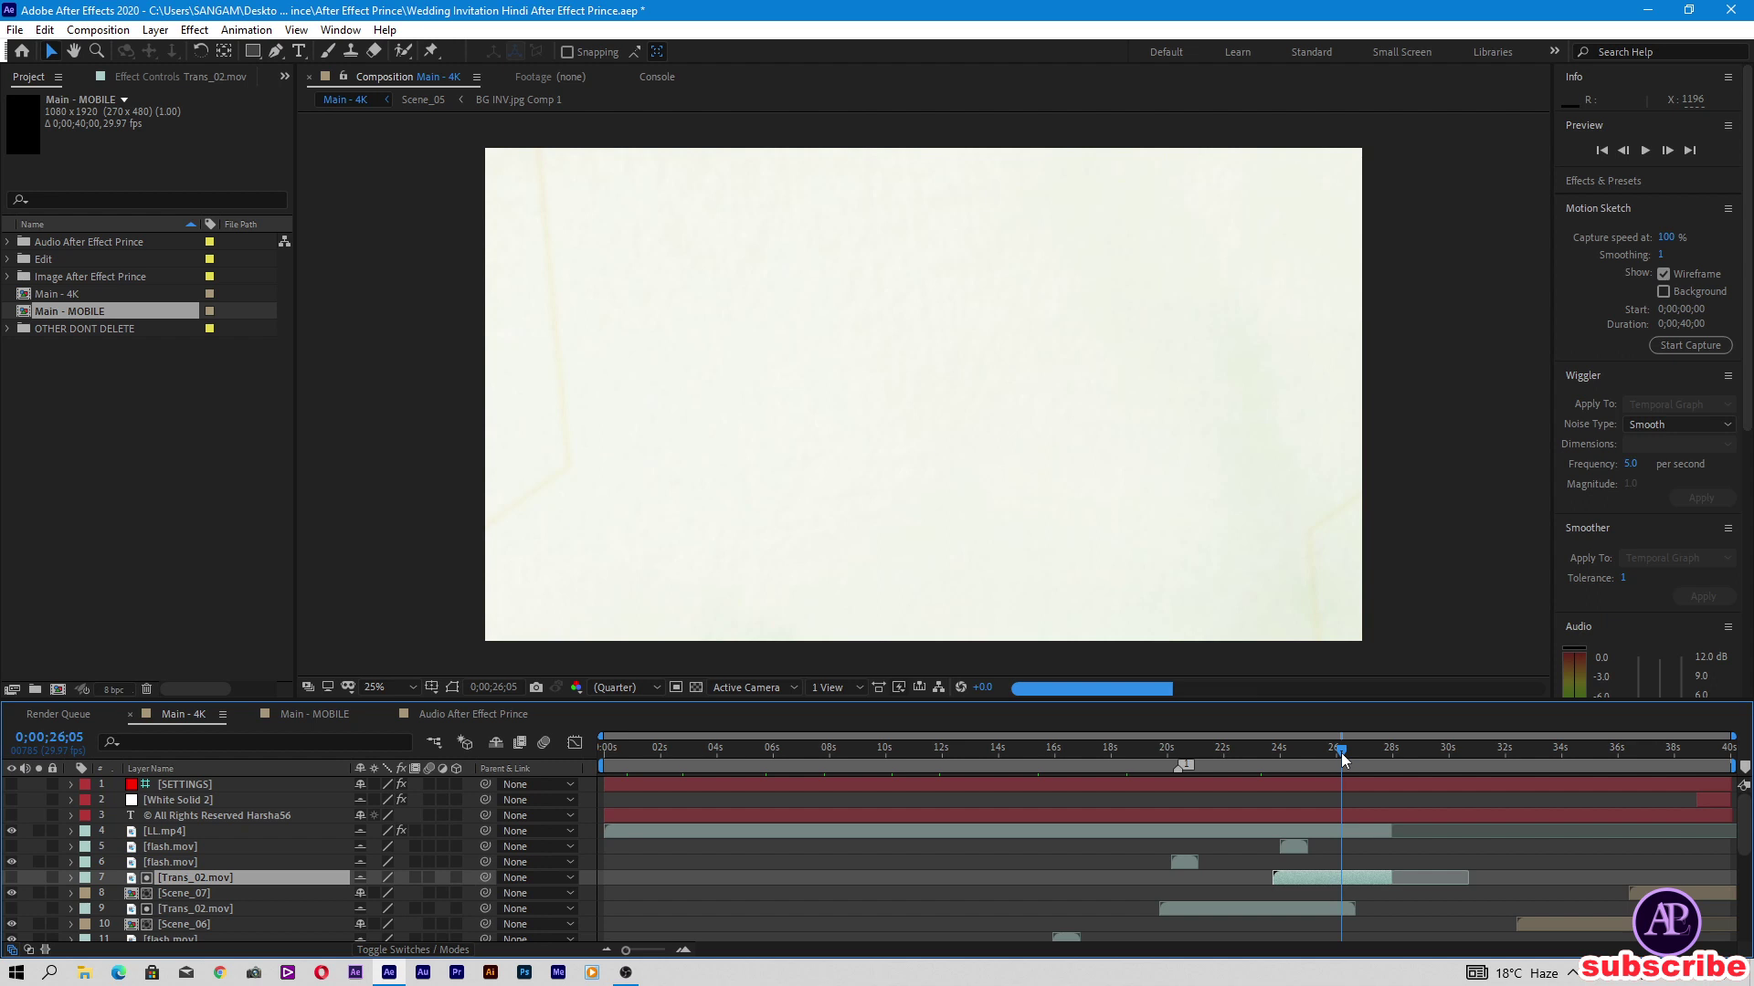
pyautogui.moveTo(1419, 751); pyautogui.dragTo(1448, 763)
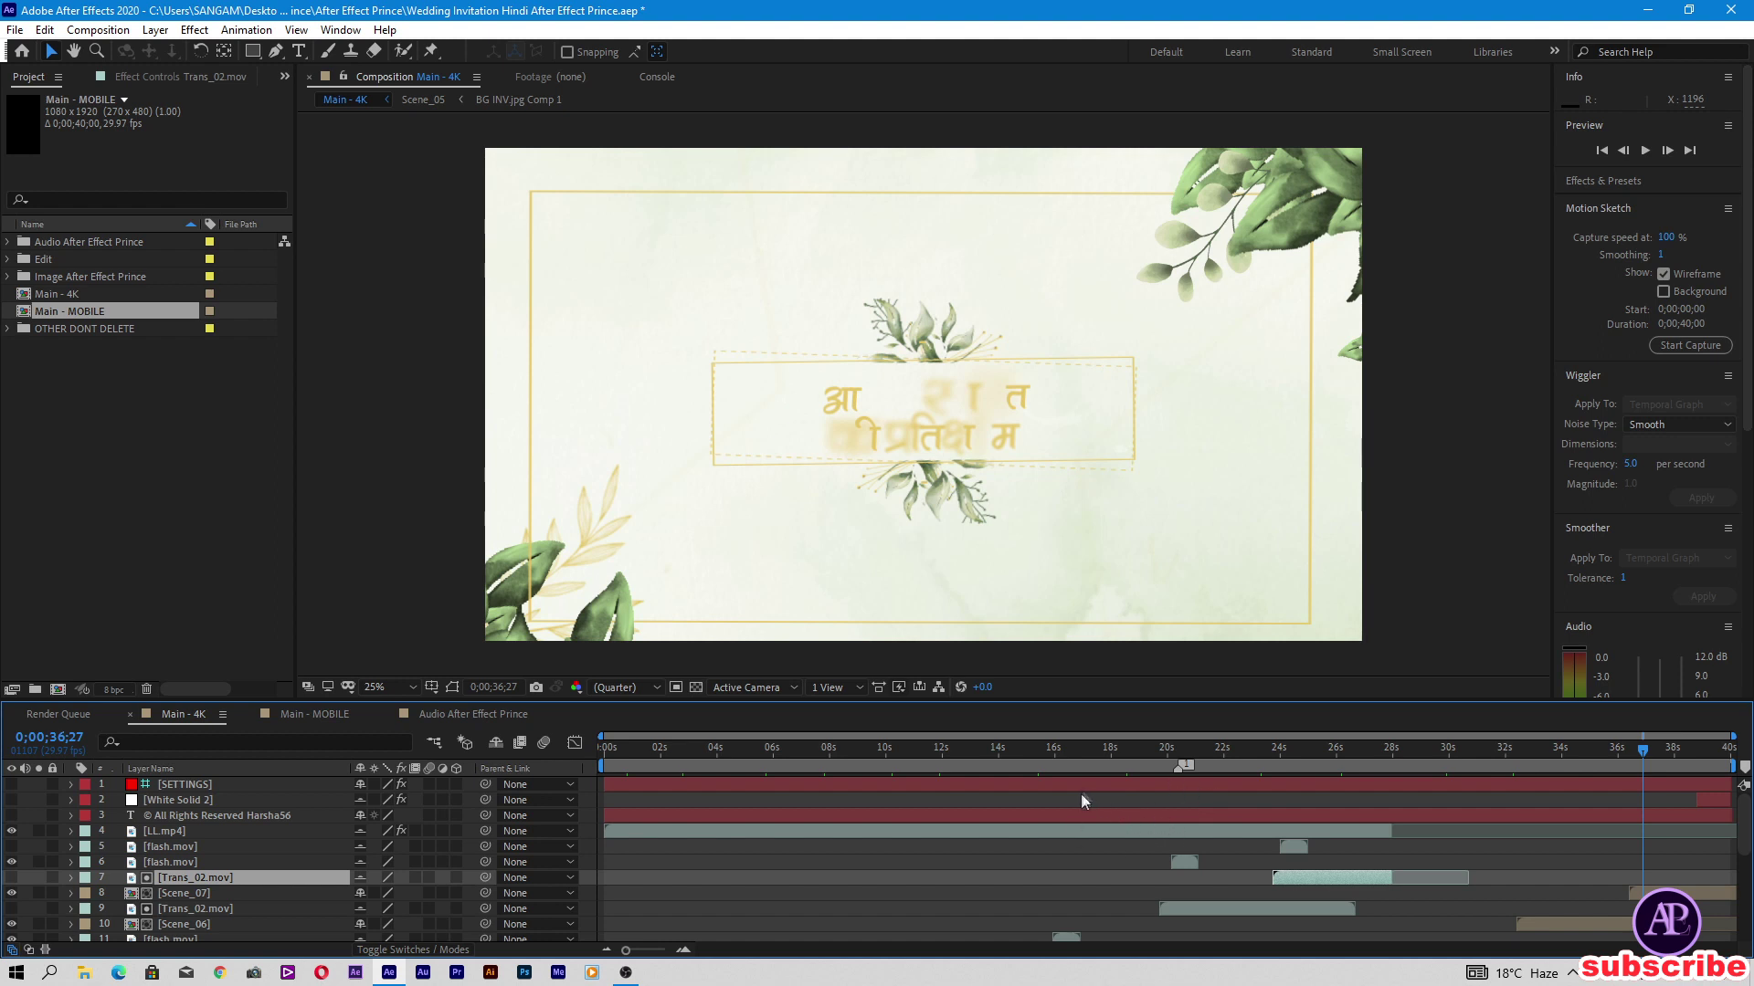
# Step: Start Photoshop and open the 01 After Effect Prince image from the Placeholder After Effect Prince folder in it
pyautogui.click(1649, 10)
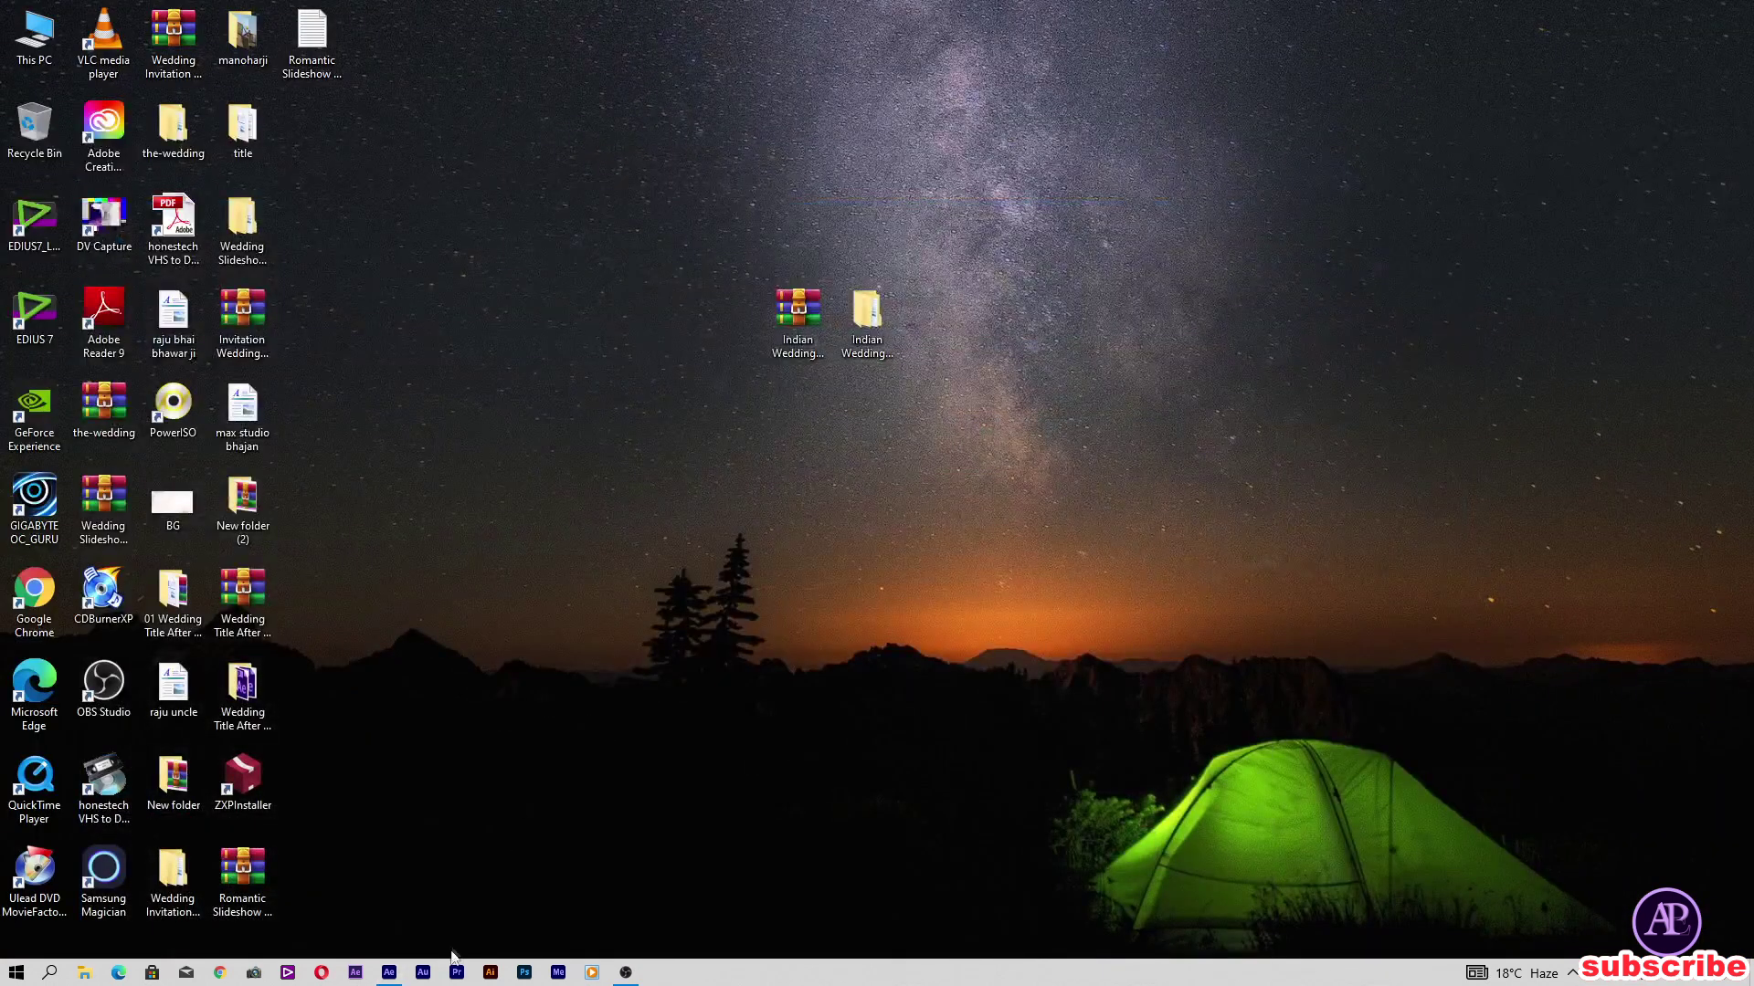
pyautogui.click(524, 973)
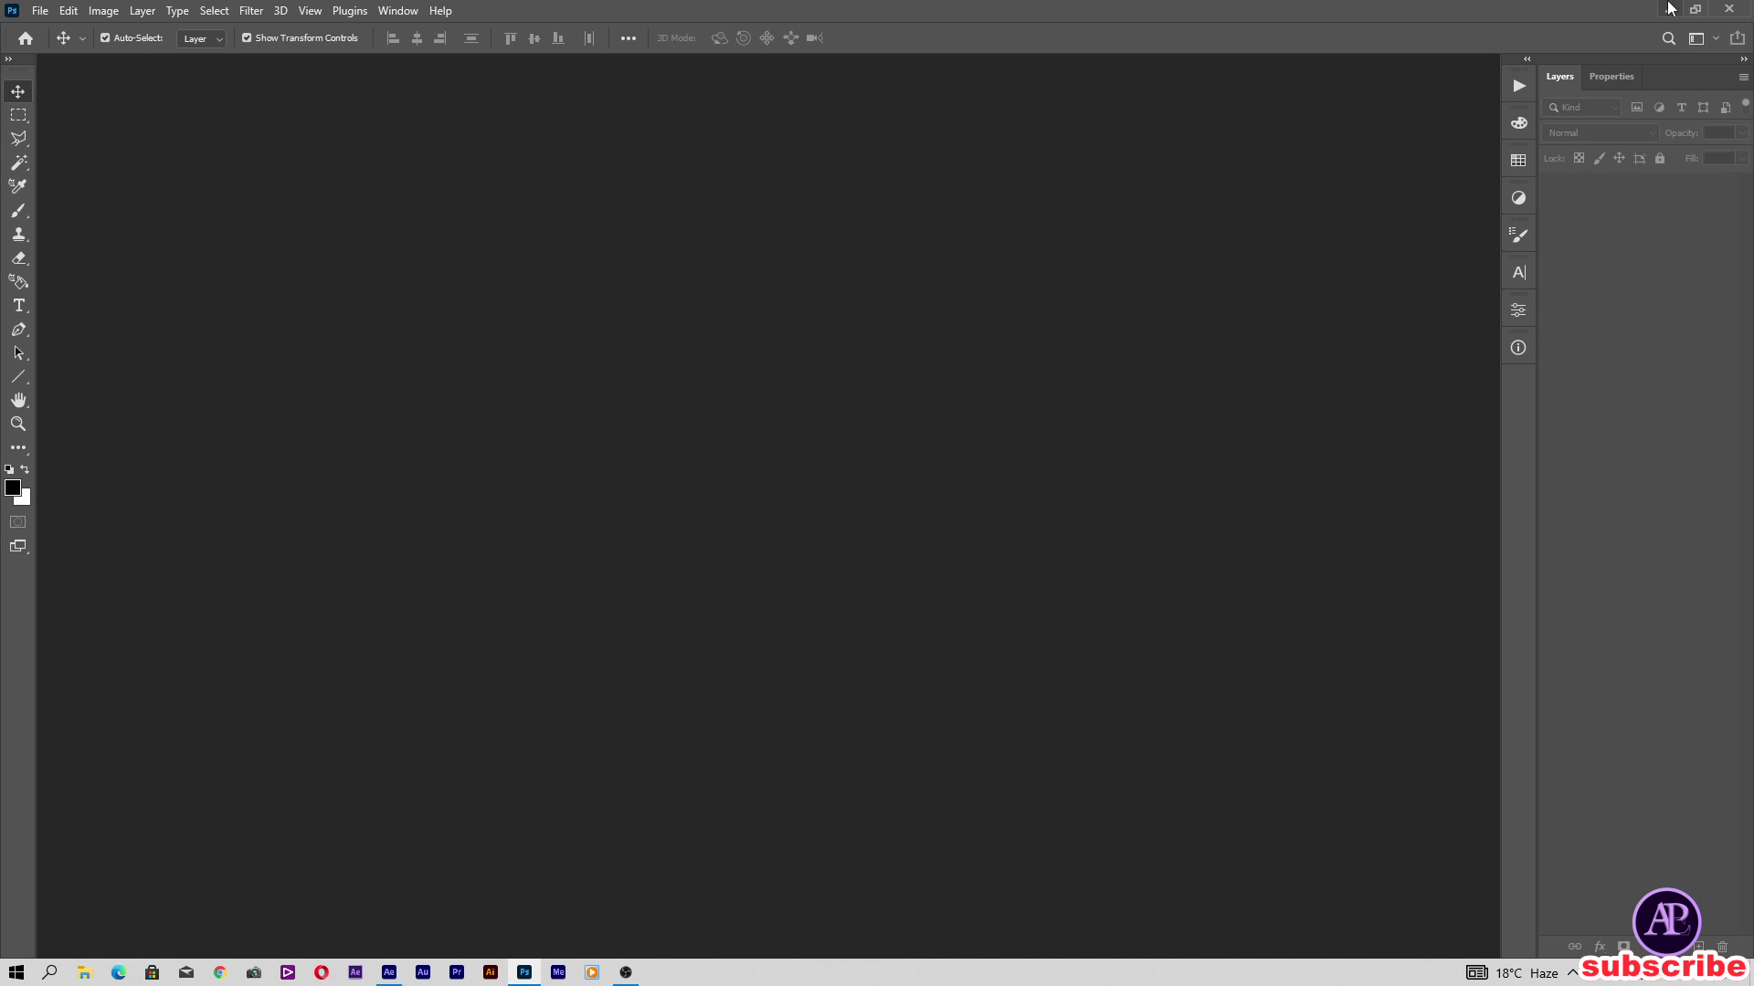
pyautogui.click(1667, 10)
pyautogui.doubleClick(863, 315)
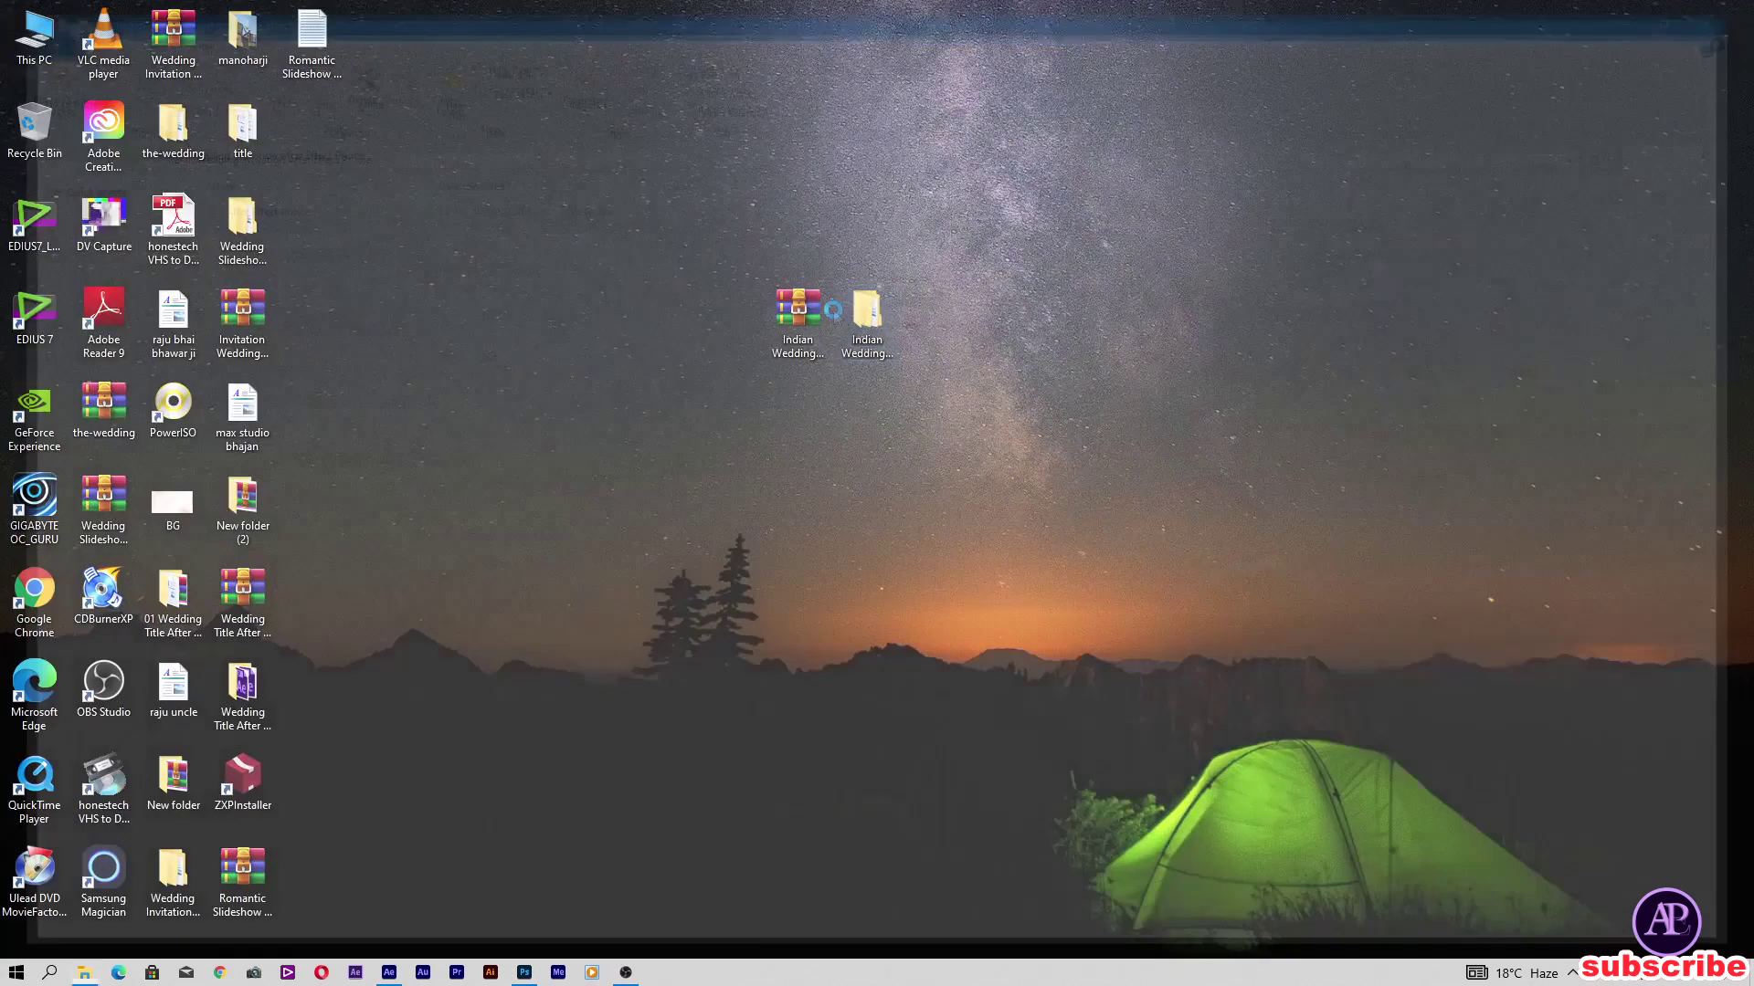
pyautogui.doubleClick(359, 208)
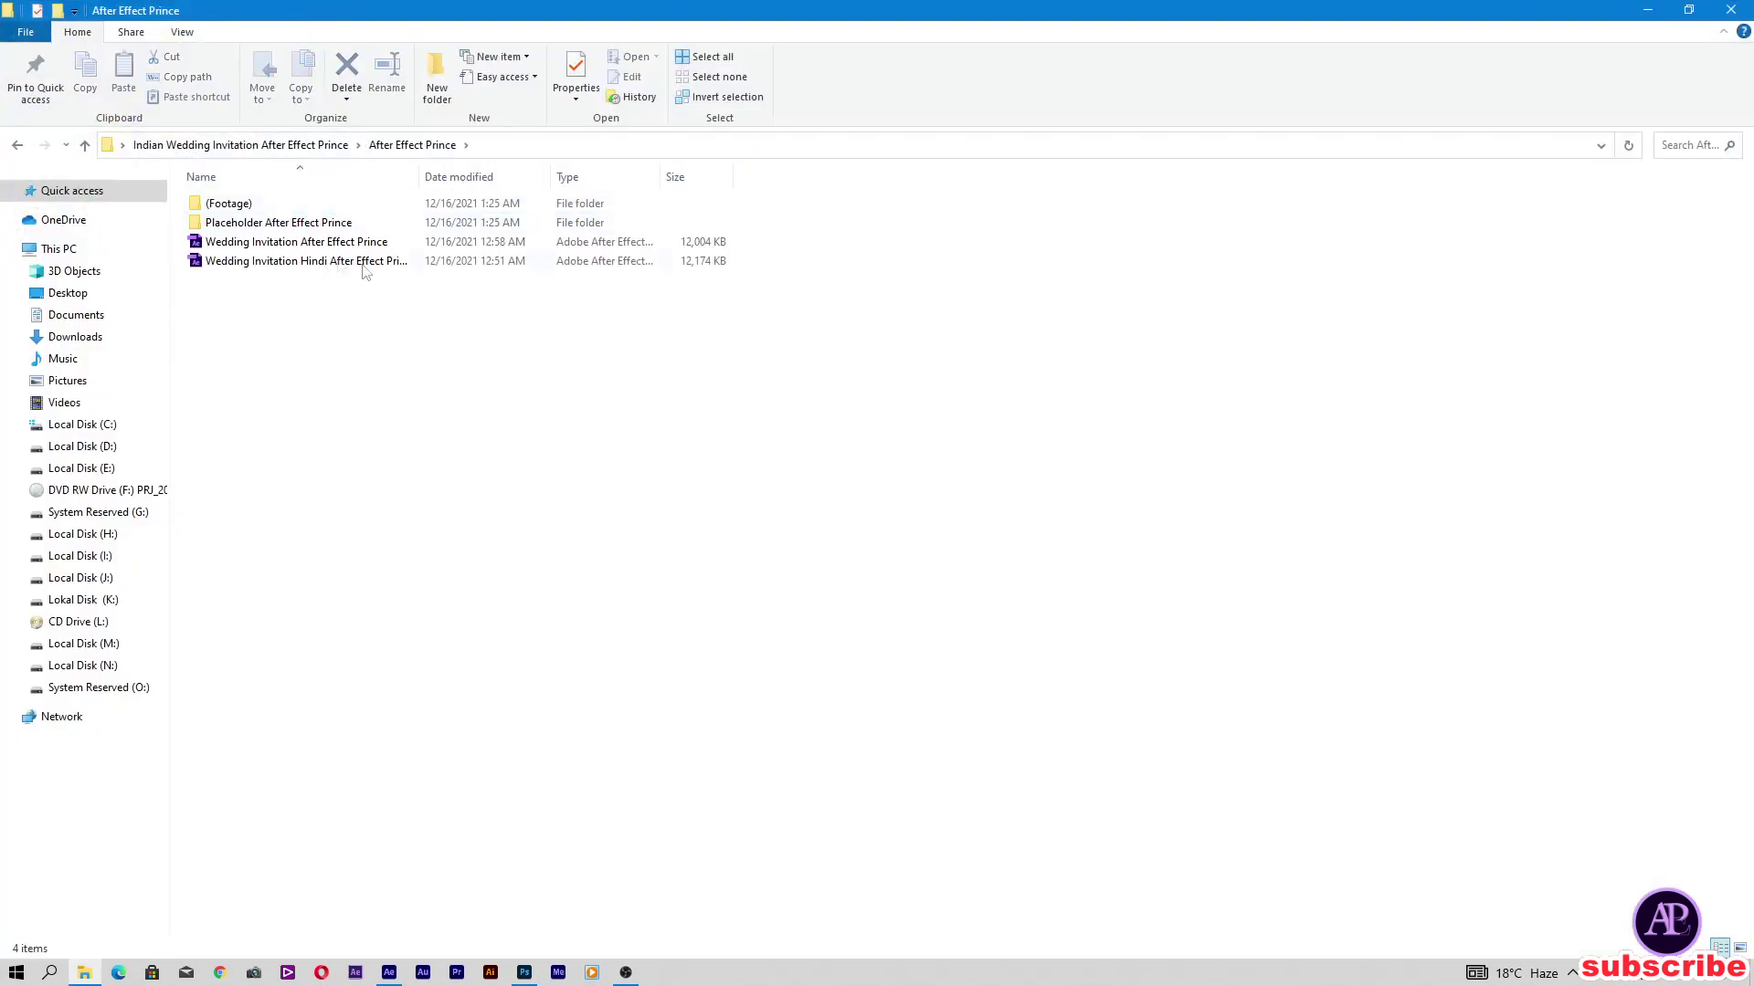
pyautogui.doubleClick(277, 222)
pyautogui.moveTo(240, 225); pyautogui.dragTo(725, 685)
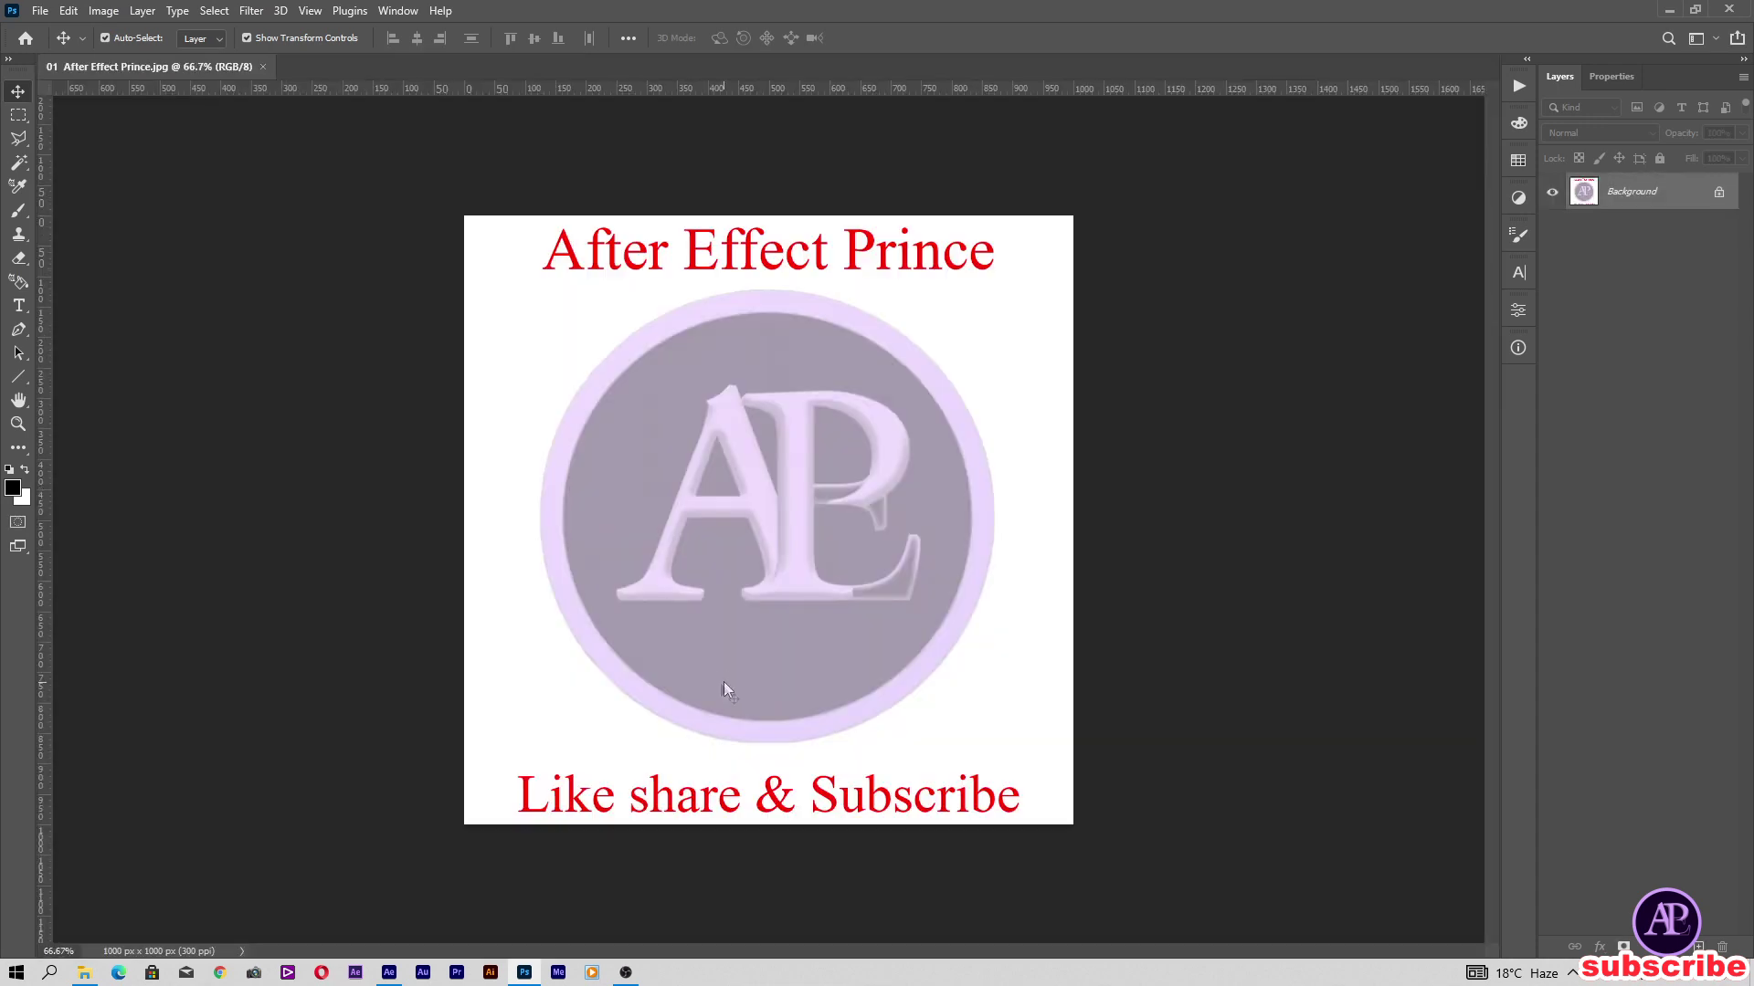
# Step: Place the wedding couple photo from the cople images folder inside prince on Local Disk (E:) into the open Photoshop placeholder image
pyautogui.click(84, 973)
pyautogui.click(81, 468)
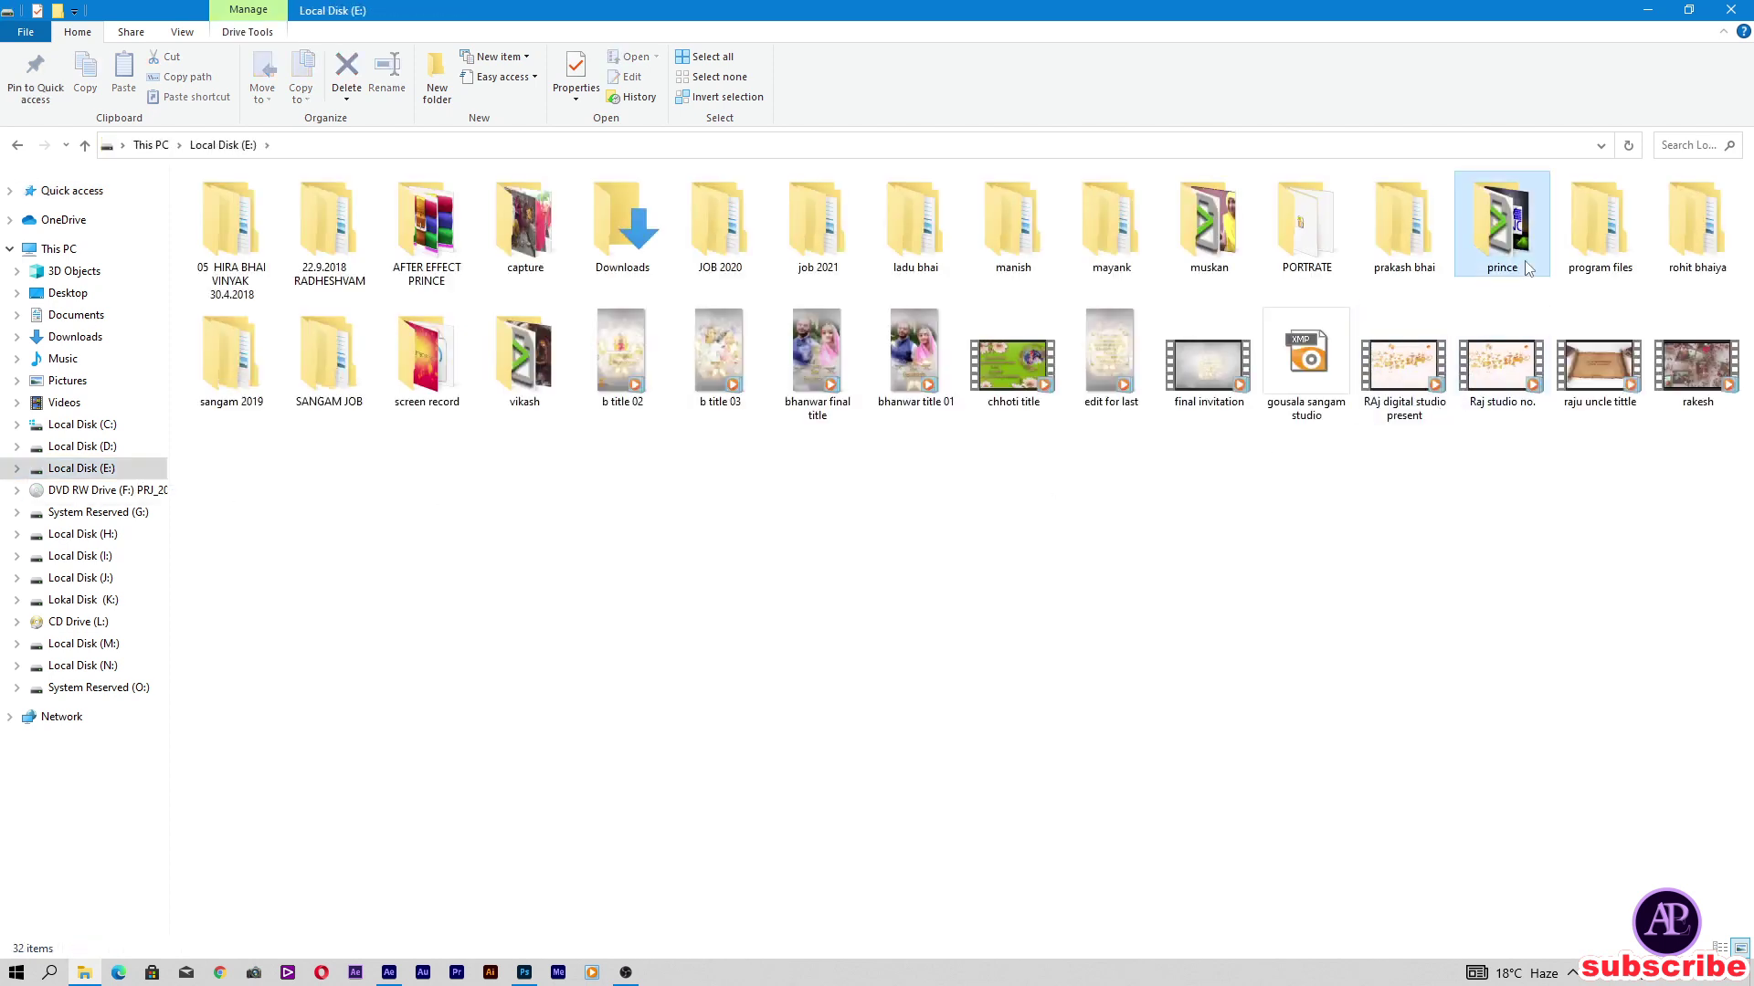
pyautogui.doubleClick(1503, 219)
pyautogui.doubleClick(329, 224)
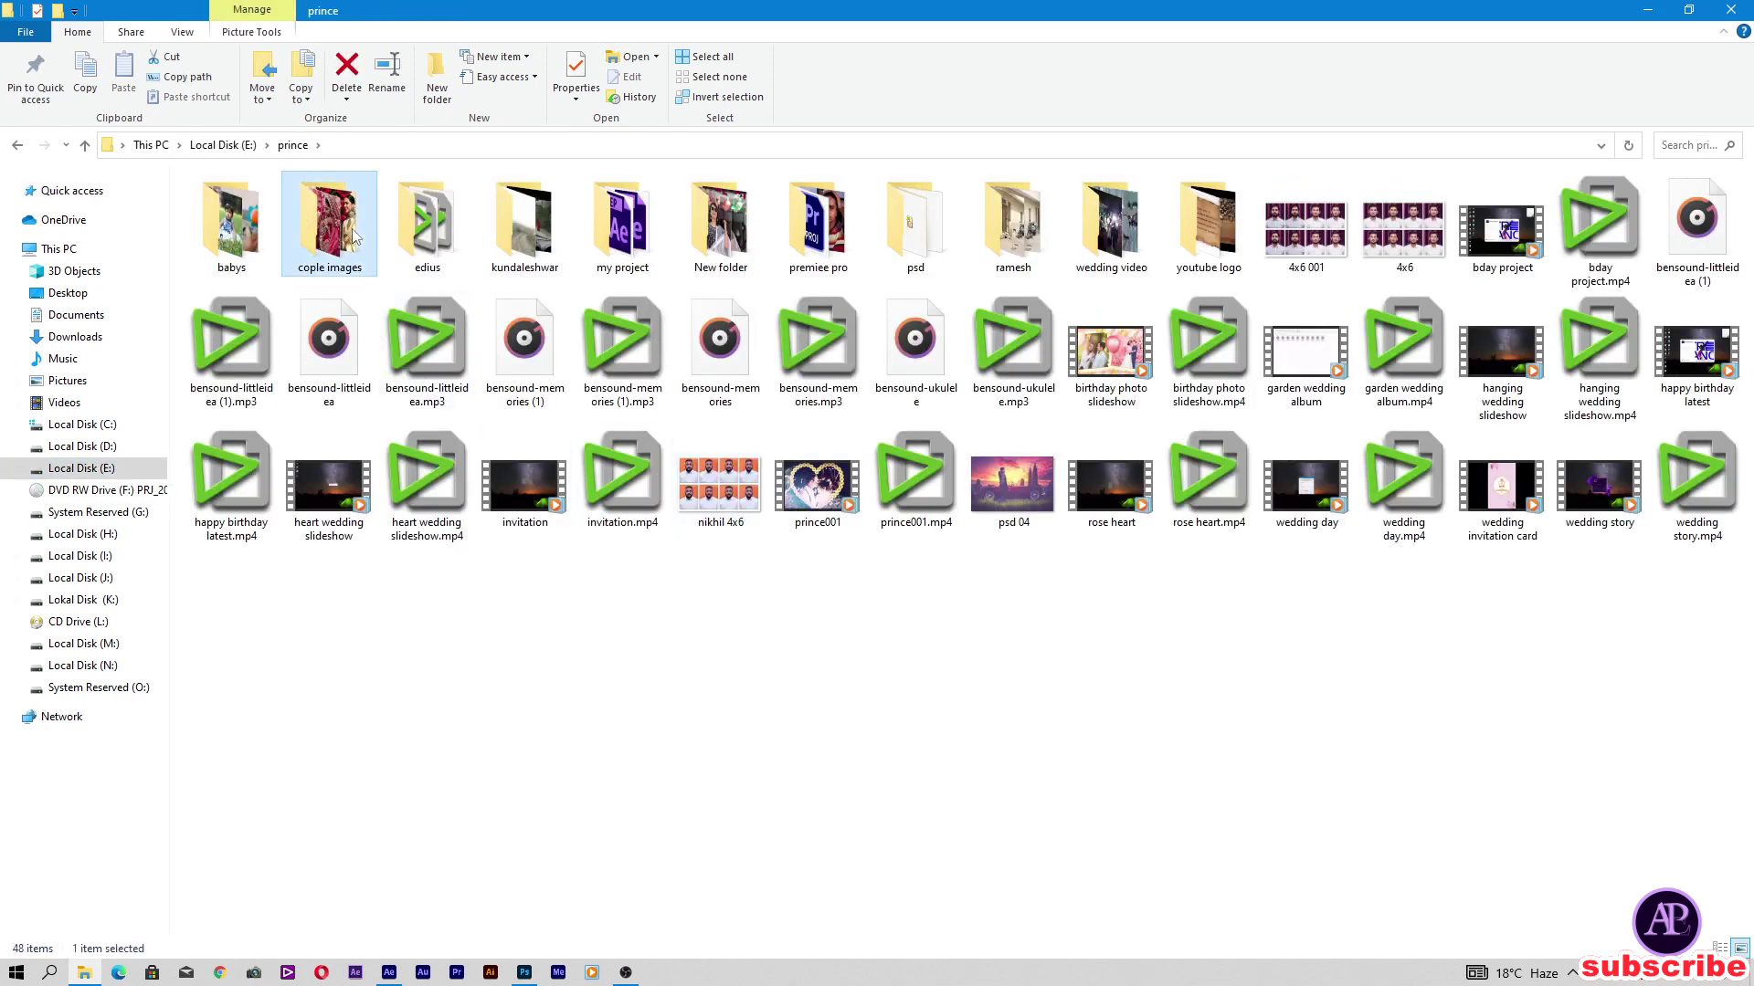
pyautogui.moveTo(1615, 372); pyautogui.dragTo(548, 692)
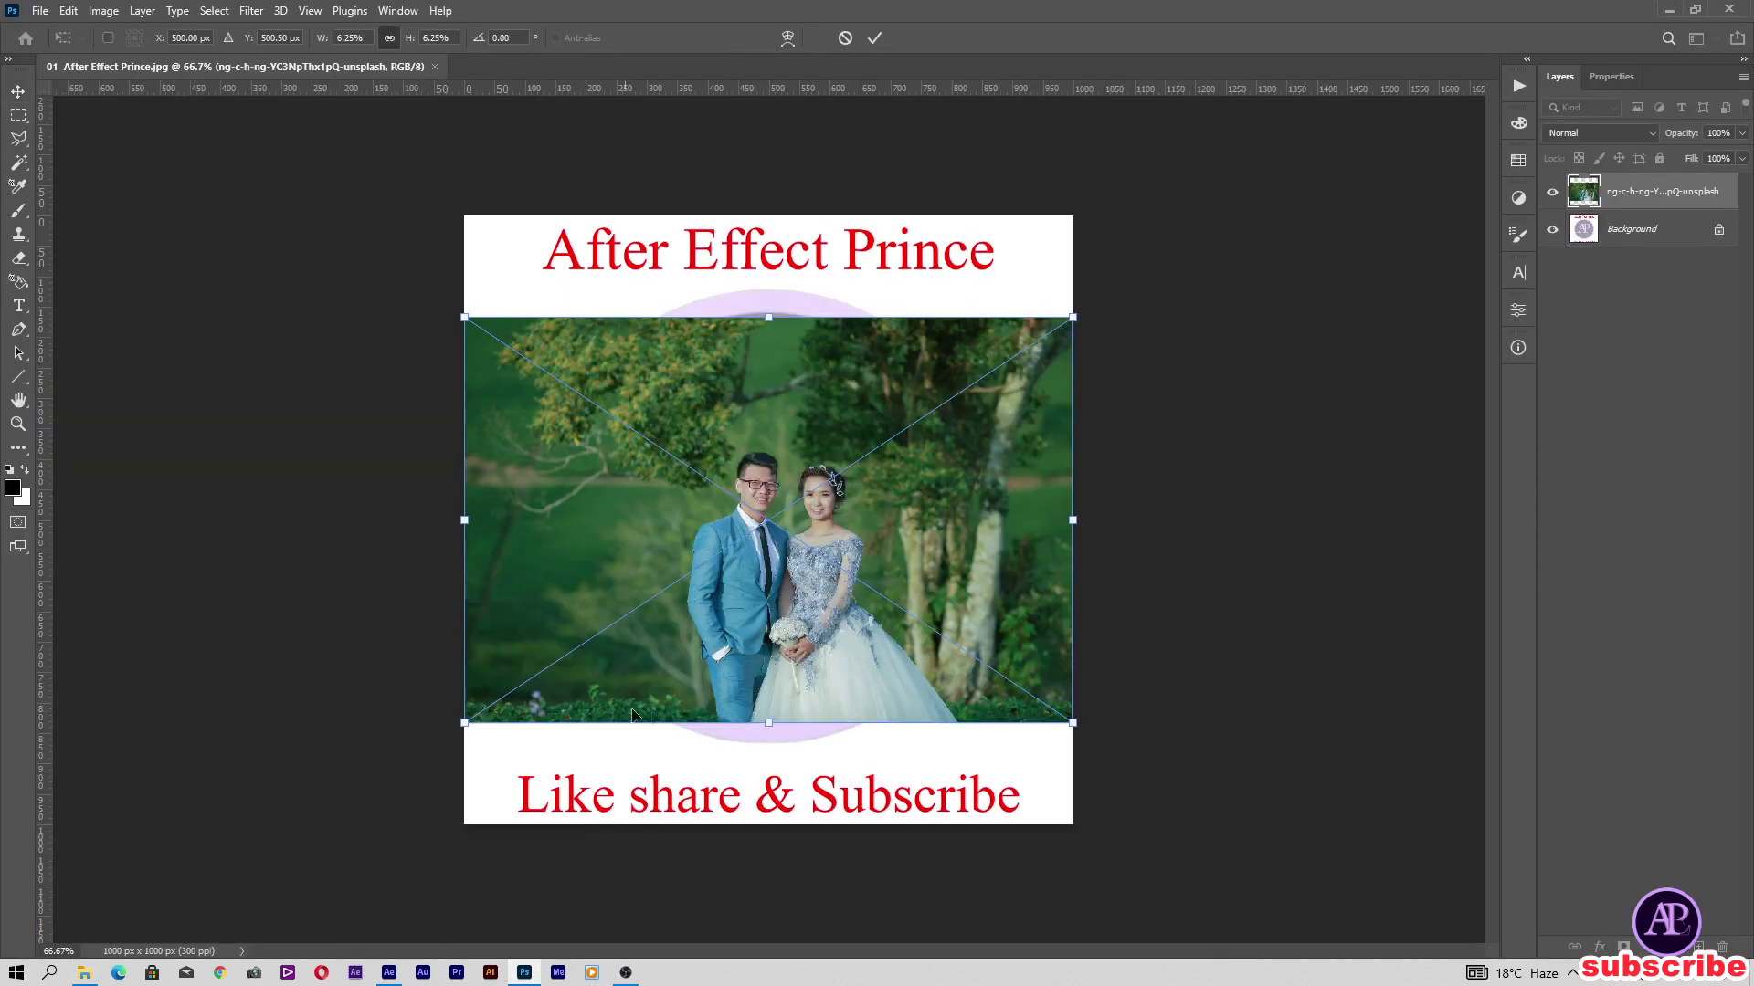
# Step: Enlarge and reposition the placed couple photo to cover the whole canvas, commit the transform and flatten the image
pyautogui.moveTo(1075, 723); pyautogui.dragTo(1332, 896)
pyautogui.moveTo(1084, 796); pyautogui.dragTo(1043, 770)
pyautogui.press('Return')
pyautogui.scroll(1, 1006, 638)
pyautogui.hotkey('alt', 'l')
pyautogui.press('f')
pyautogui.scroll(3, 1006, 645)
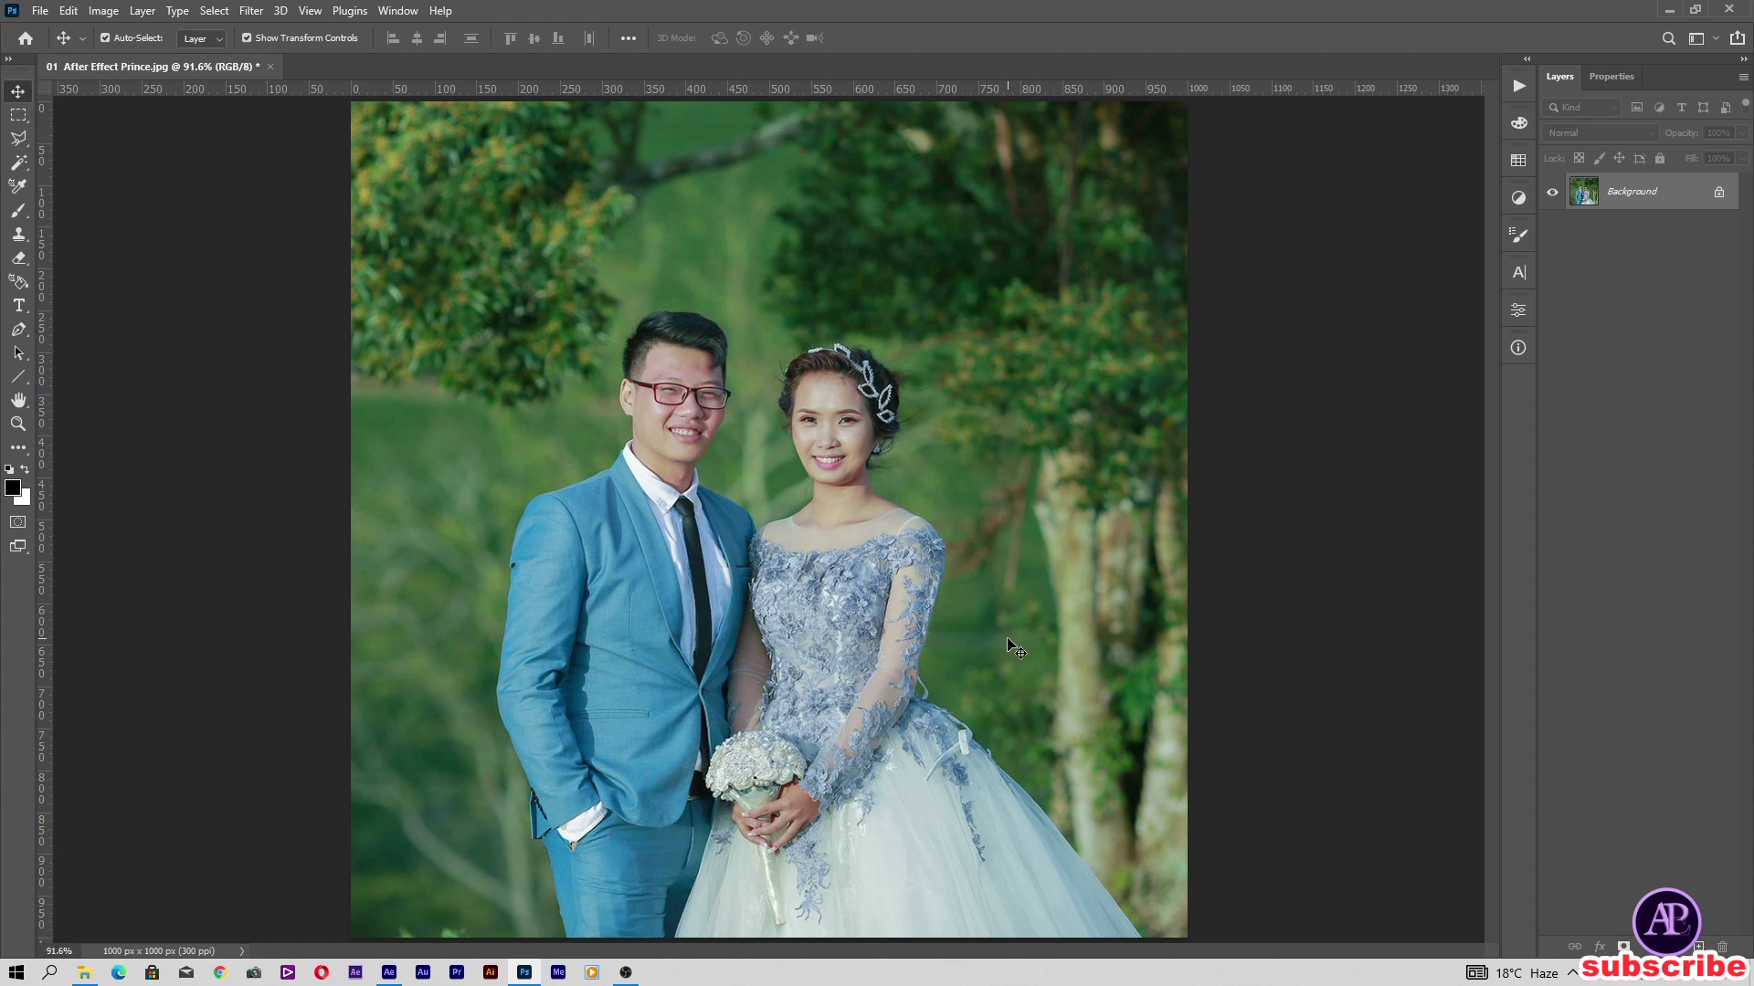
# Step: Save the edited 01 After Effect Prince image, closing the After Effects project that locks it without saving changes, and minimize Photoshop
pyautogui.hotkey('ctrl', 's')
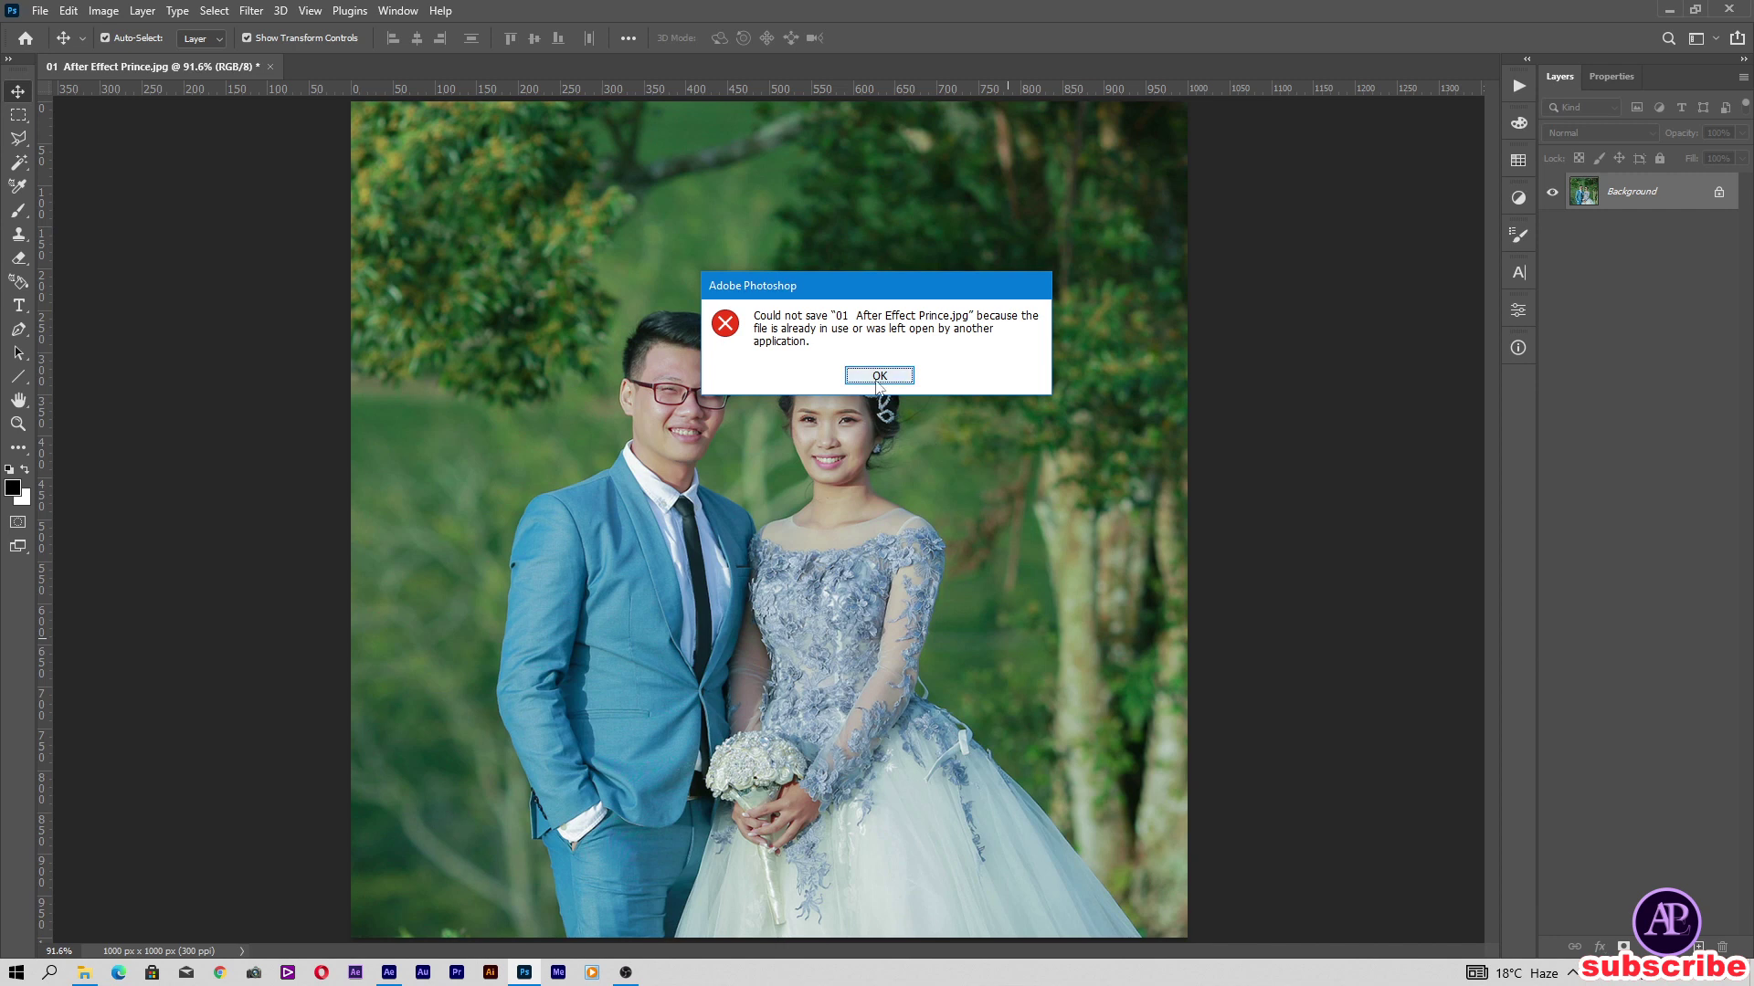
pyautogui.click(879, 375)
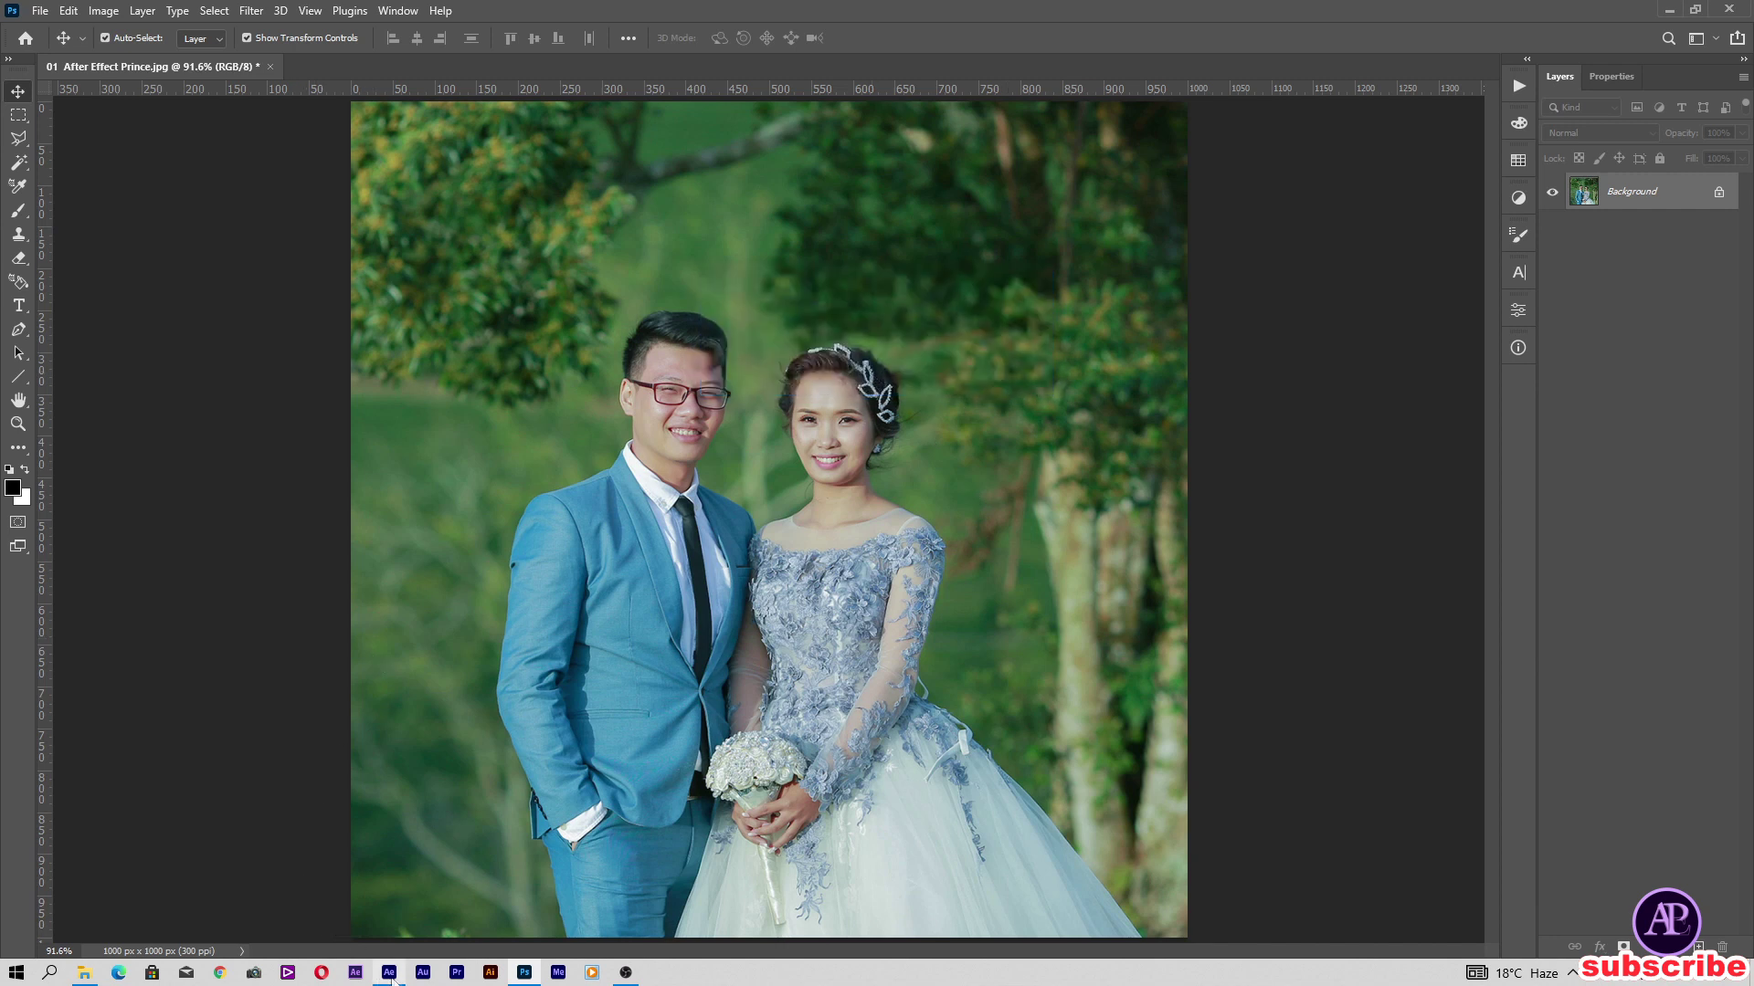
pyautogui.click(394, 970)
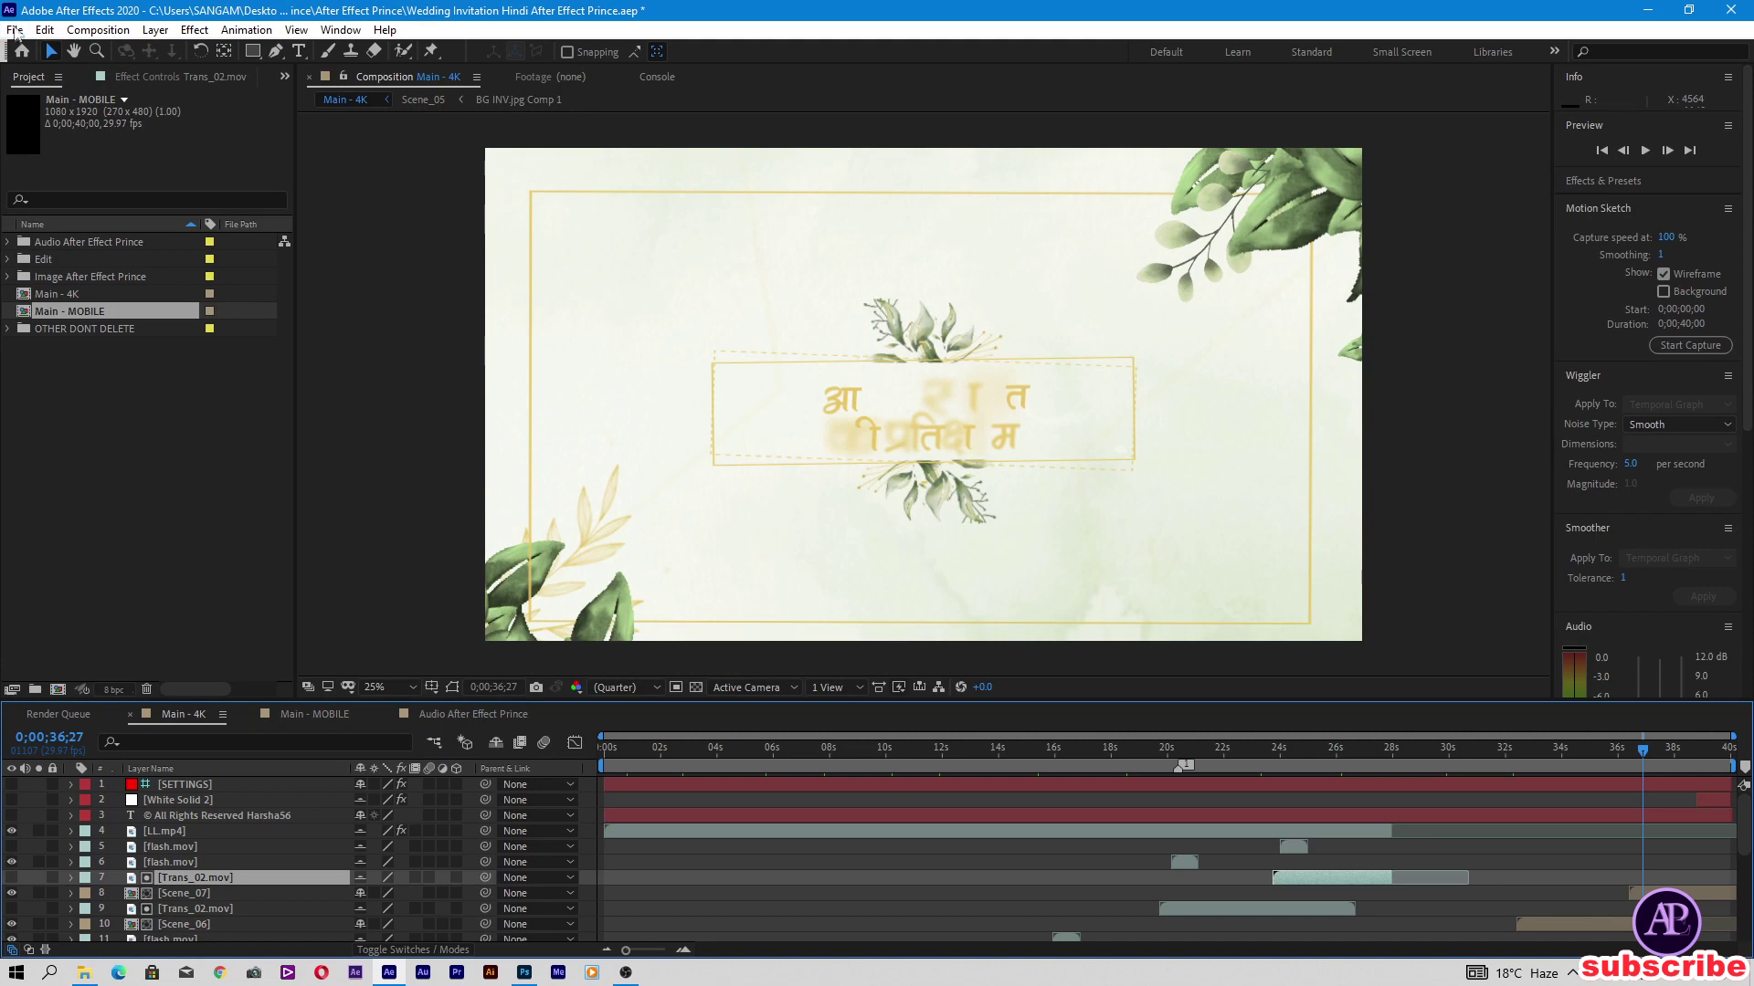
pyautogui.click(15, 30)
pyautogui.click(66, 70)
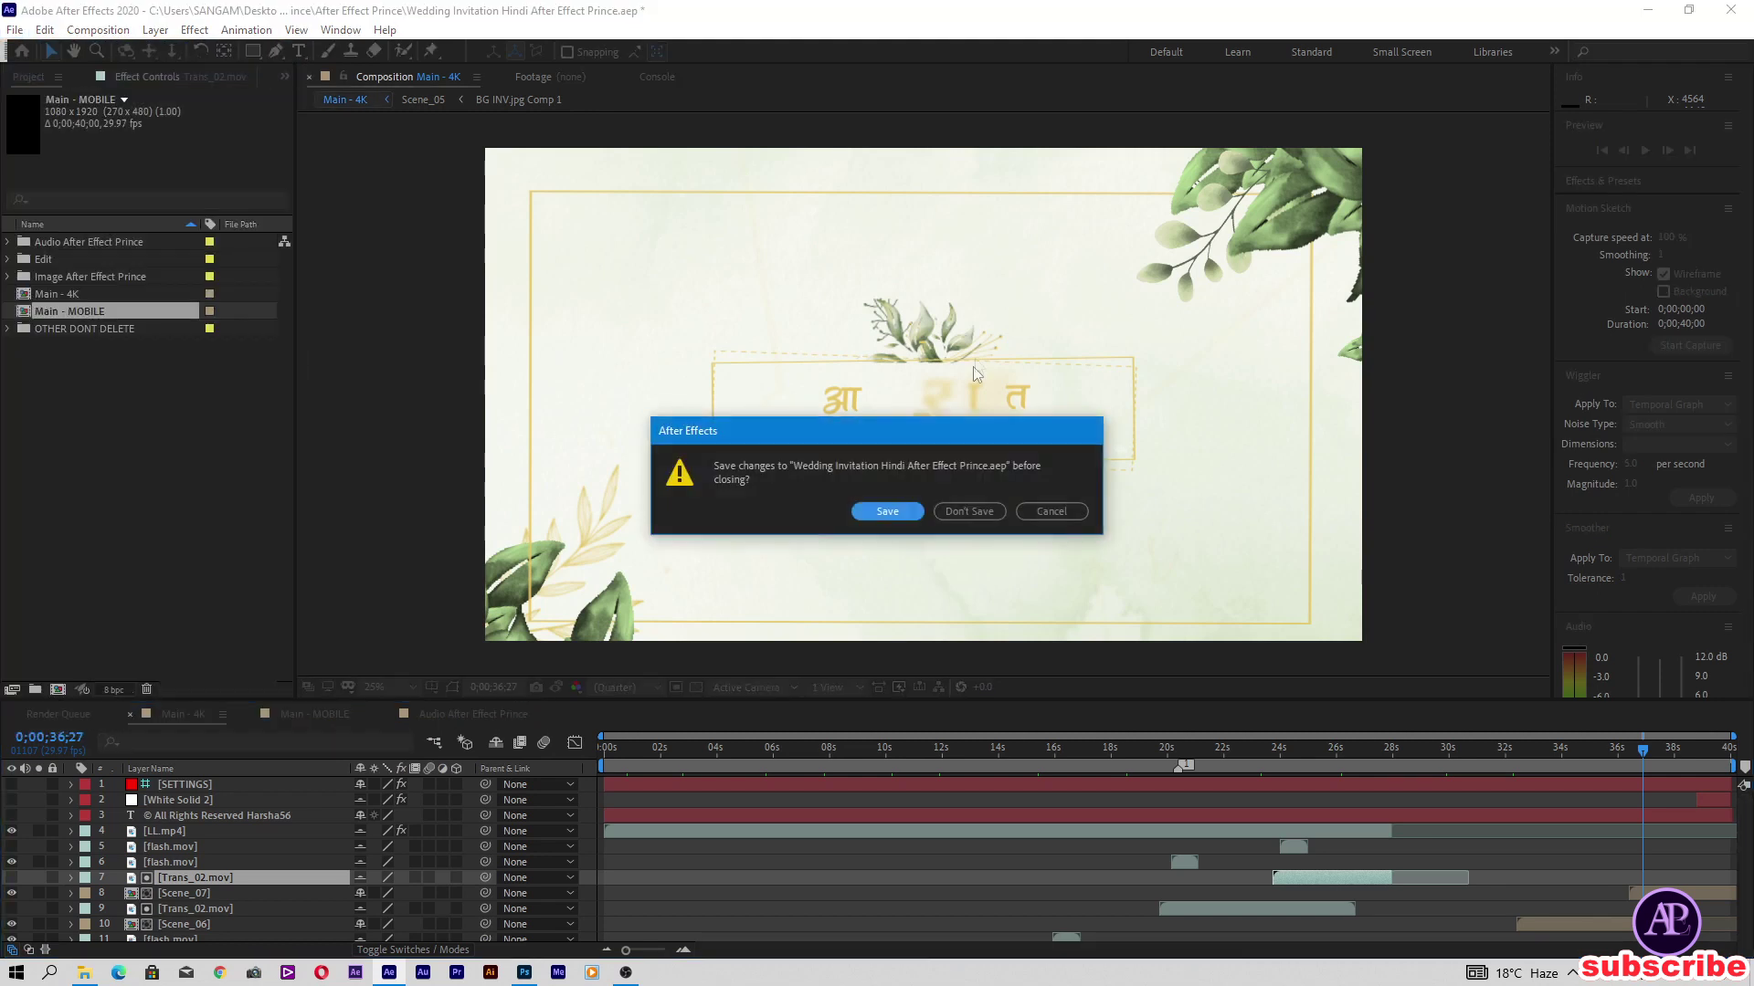
pyautogui.click(968, 513)
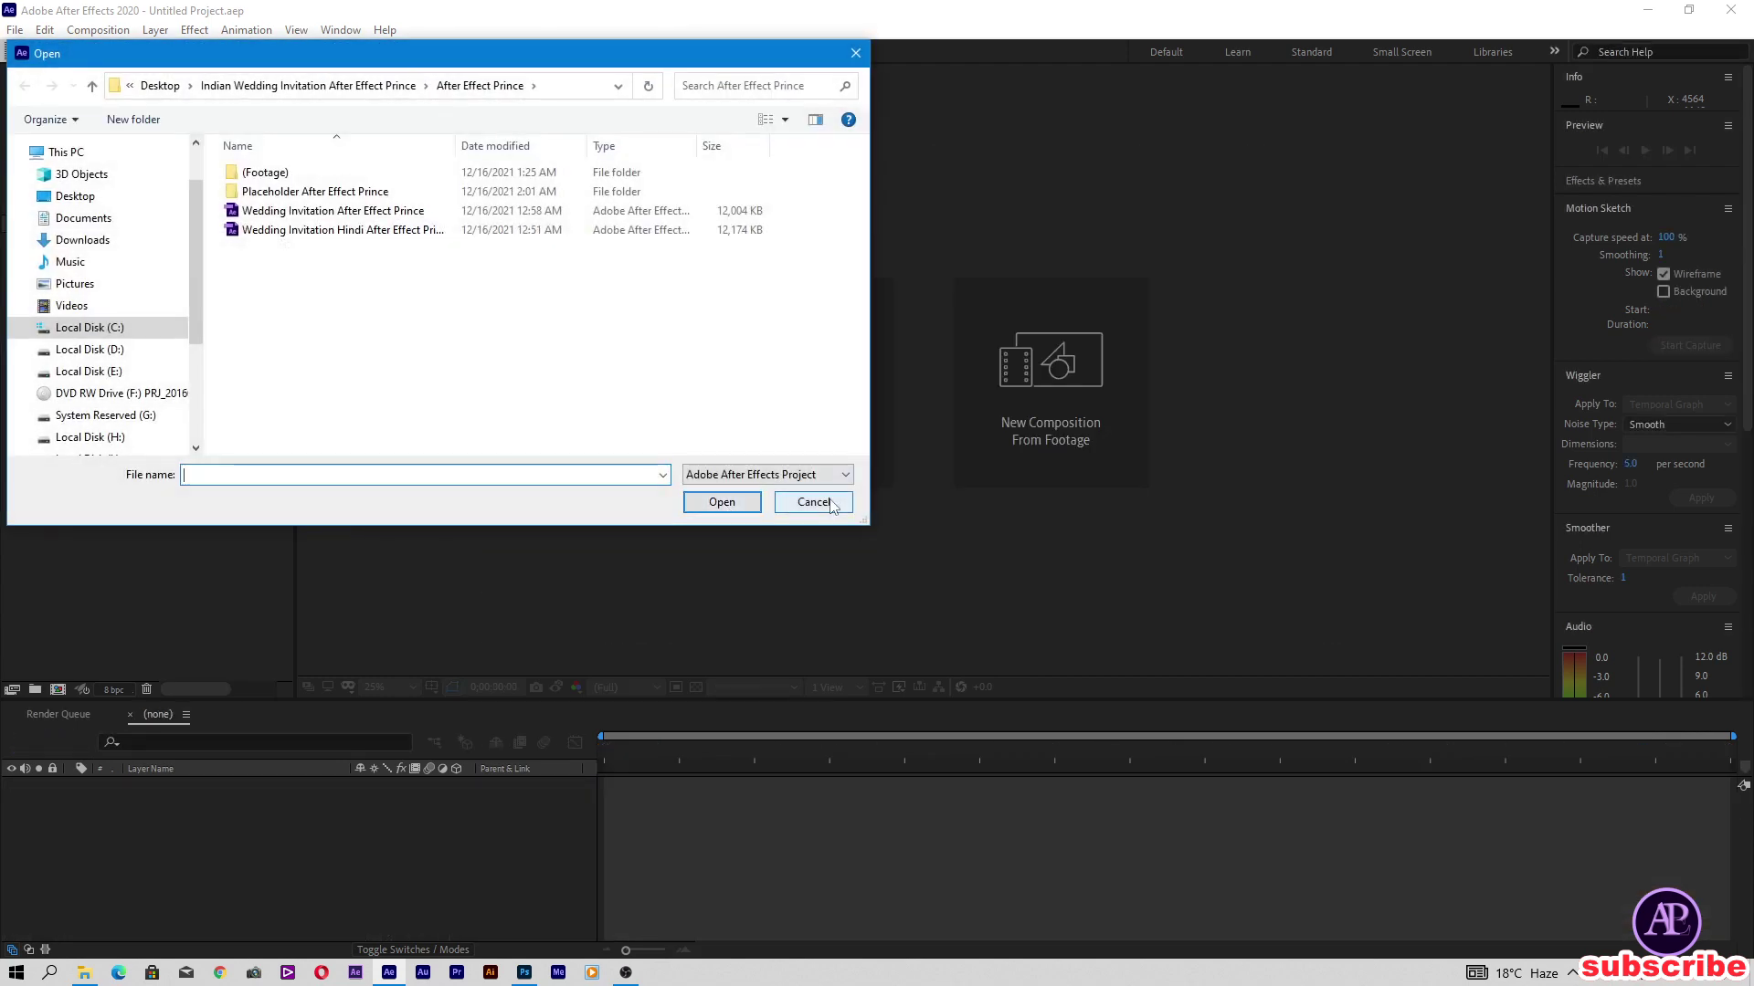
pyautogui.click(812, 502)
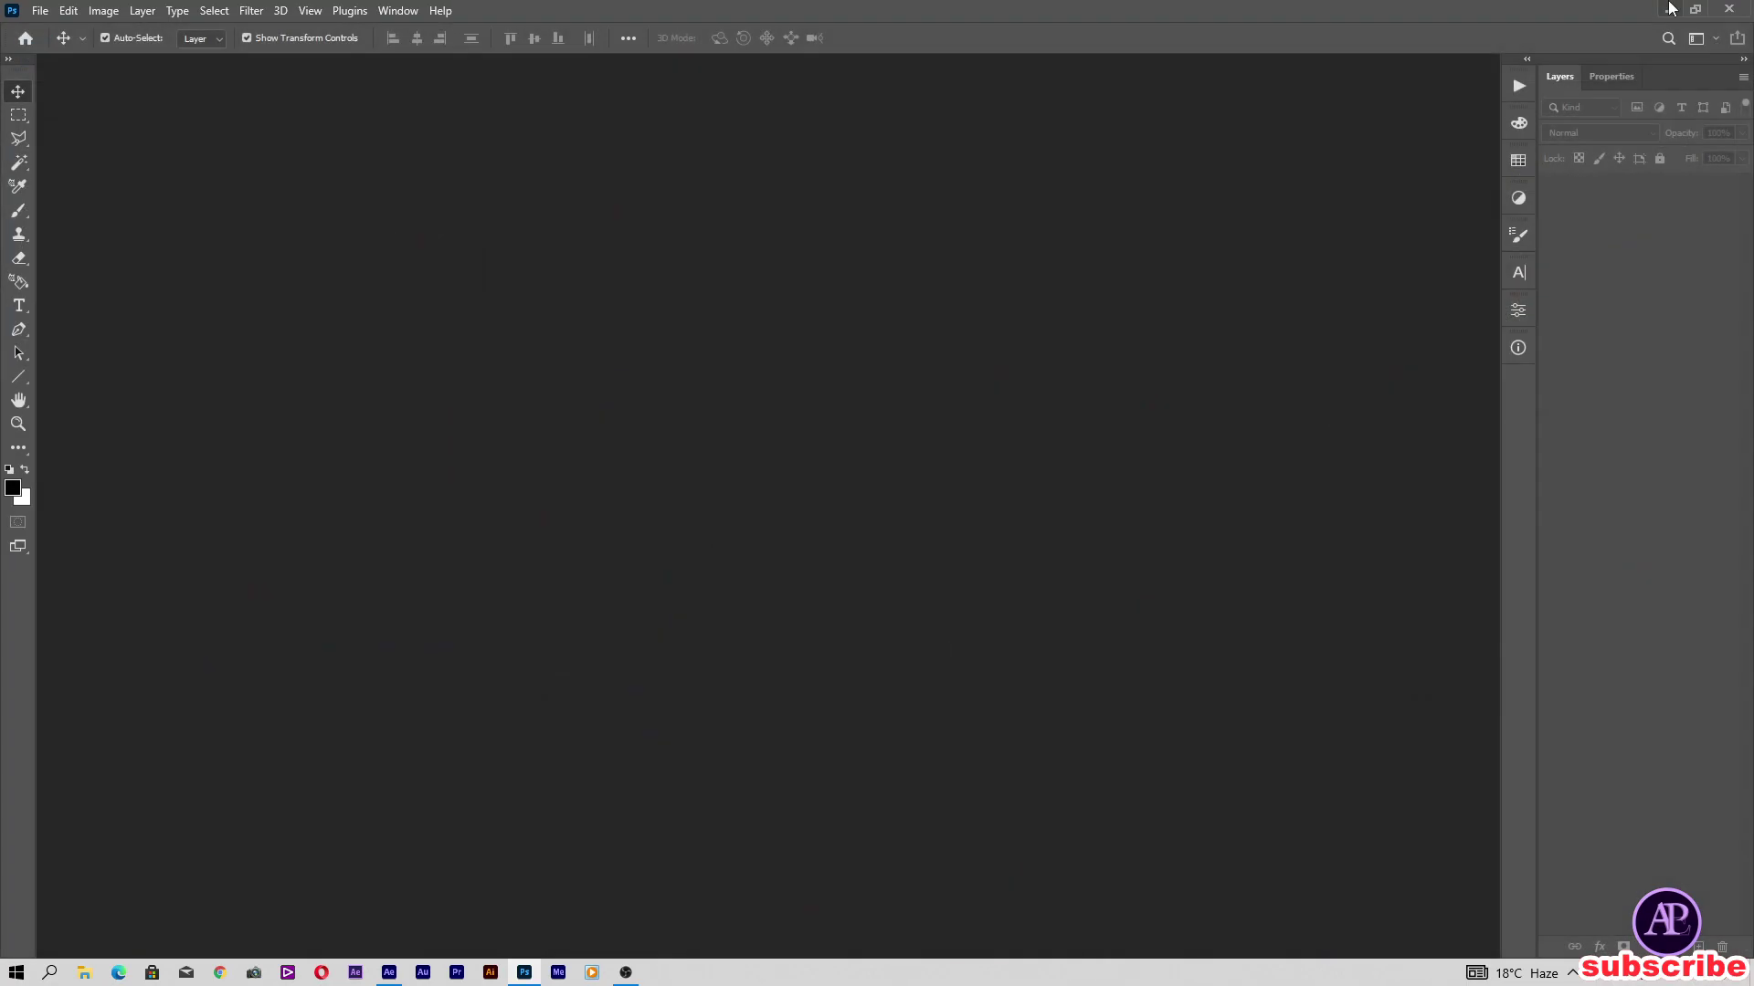
pyautogui.click(1668, 8)
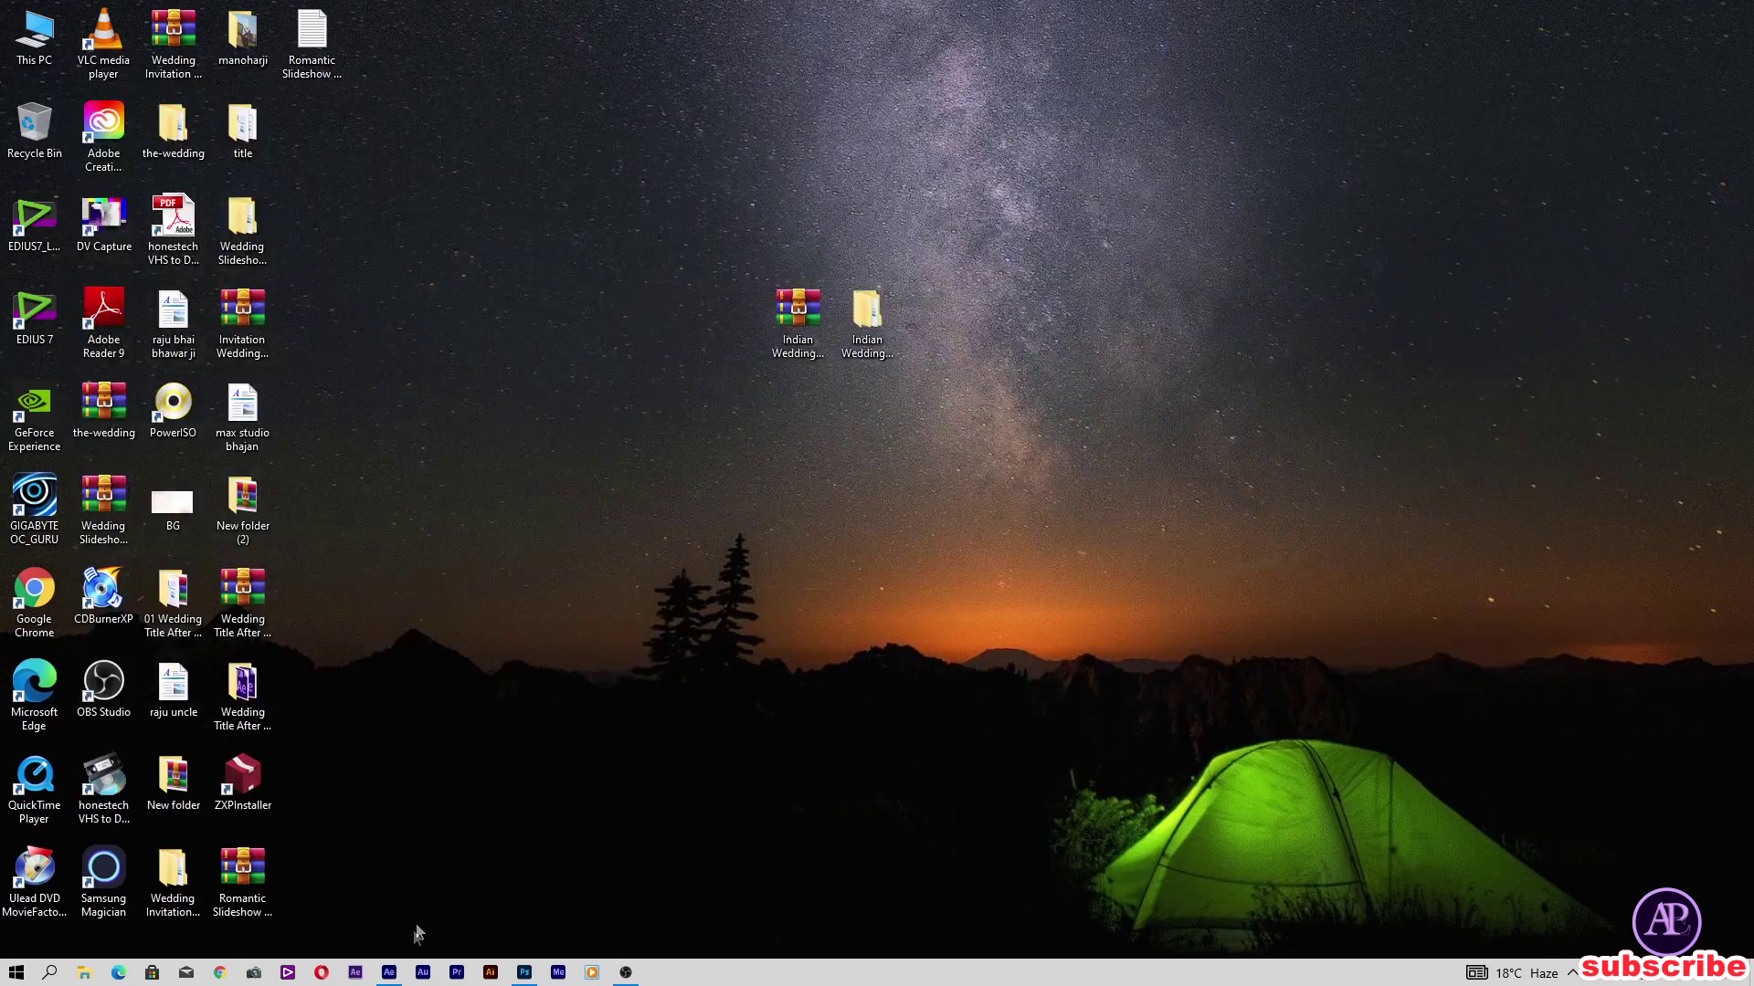
# Step: Reopen Wedding Invitation Hindi After Effect Prince in After Effects, dismiss the font warnings and go to 0;00;02;12 in Main - MOBILE
pyautogui.click(391, 972)
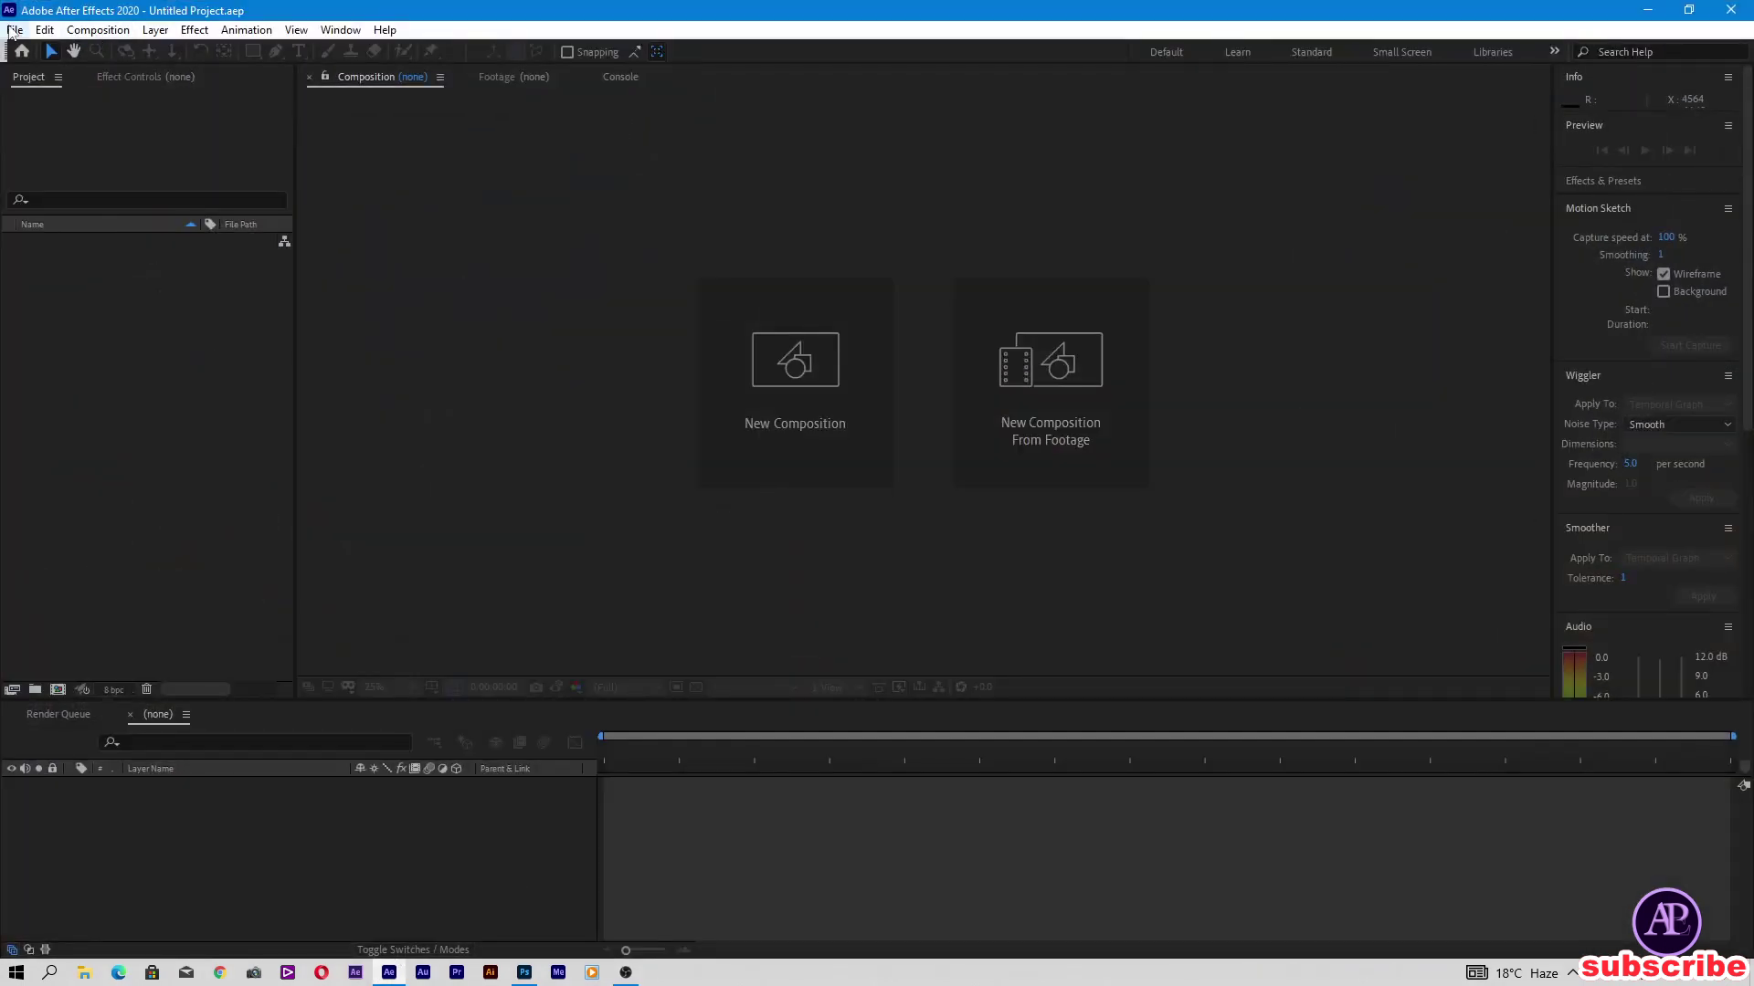
pyautogui.click(14, 30)
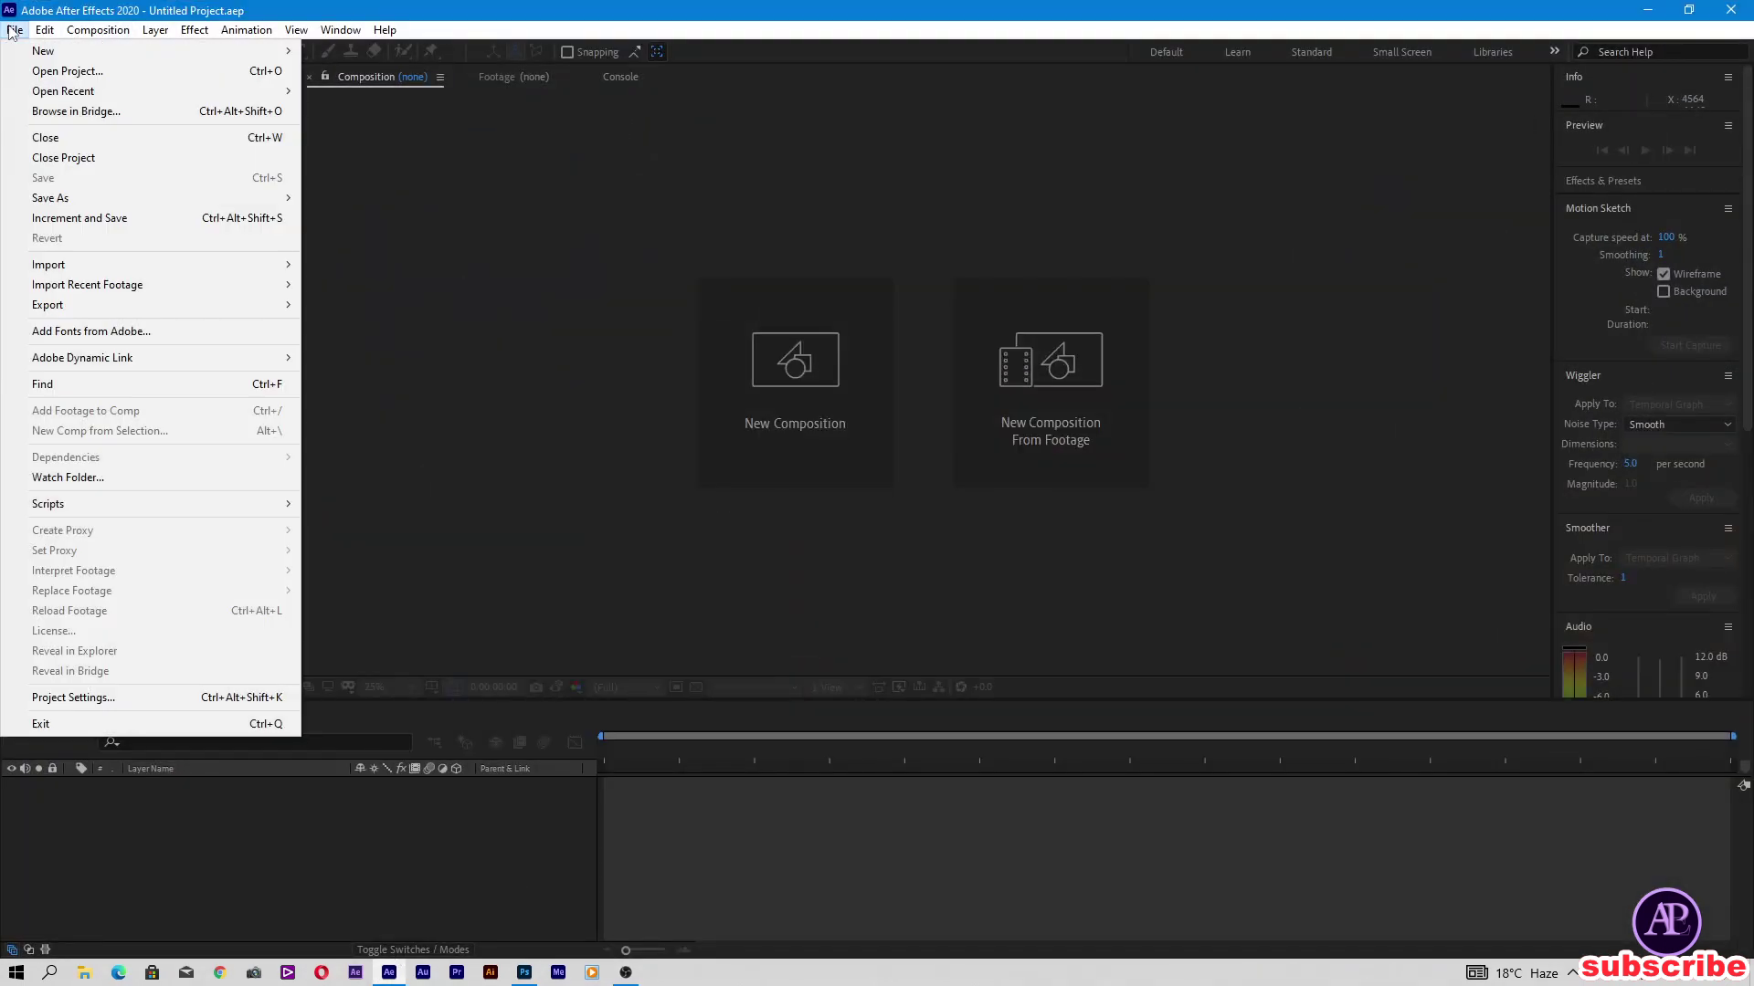
pyautogui.click(105, 73)
pyautogui.click(315, 231)
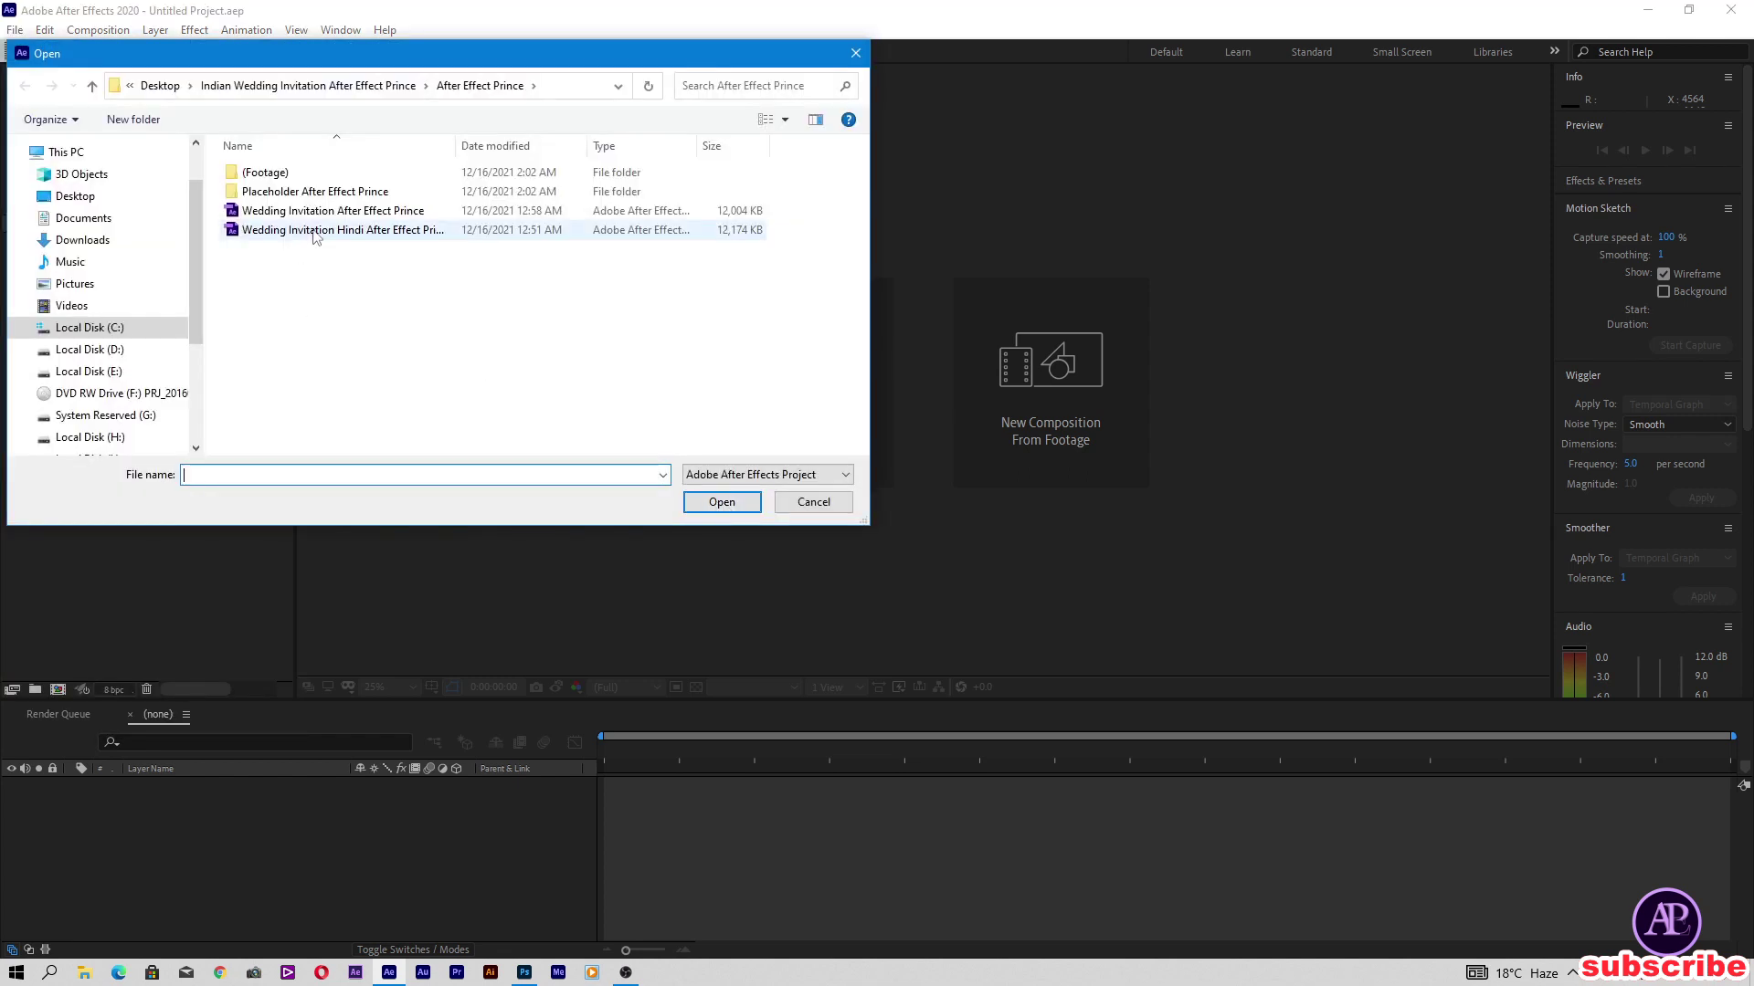
pyautogui.click(736, 501)
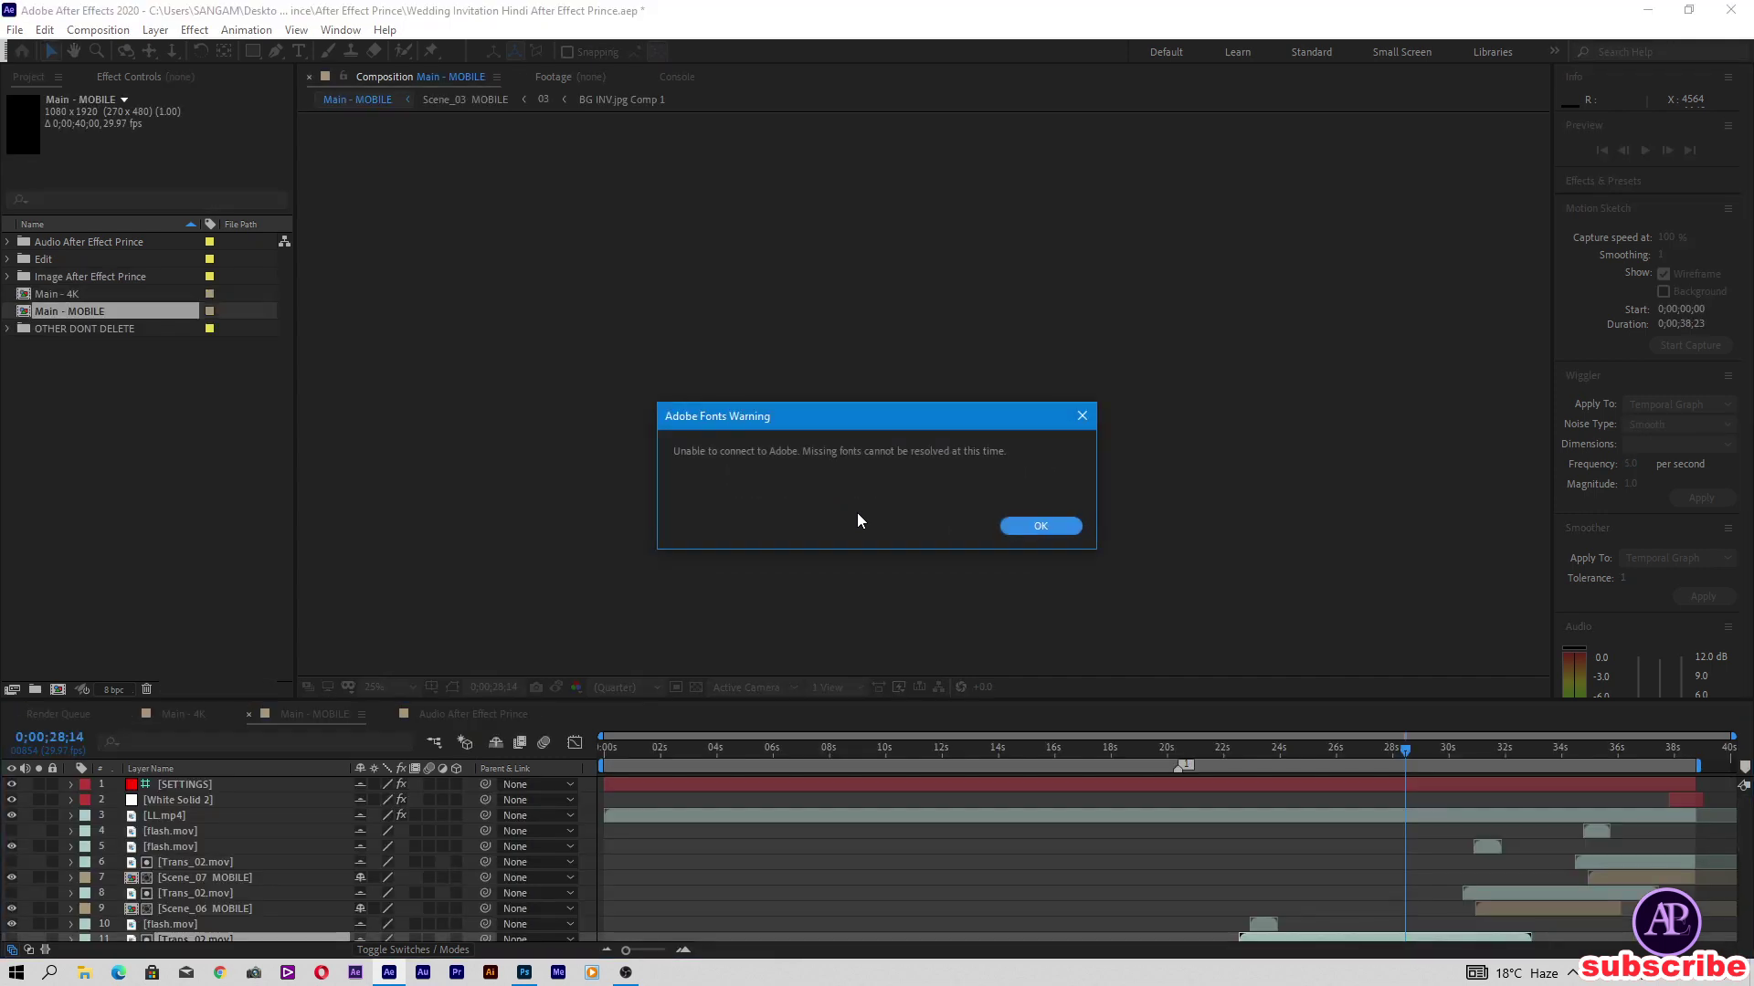
pyautogui.click(1011, 524)
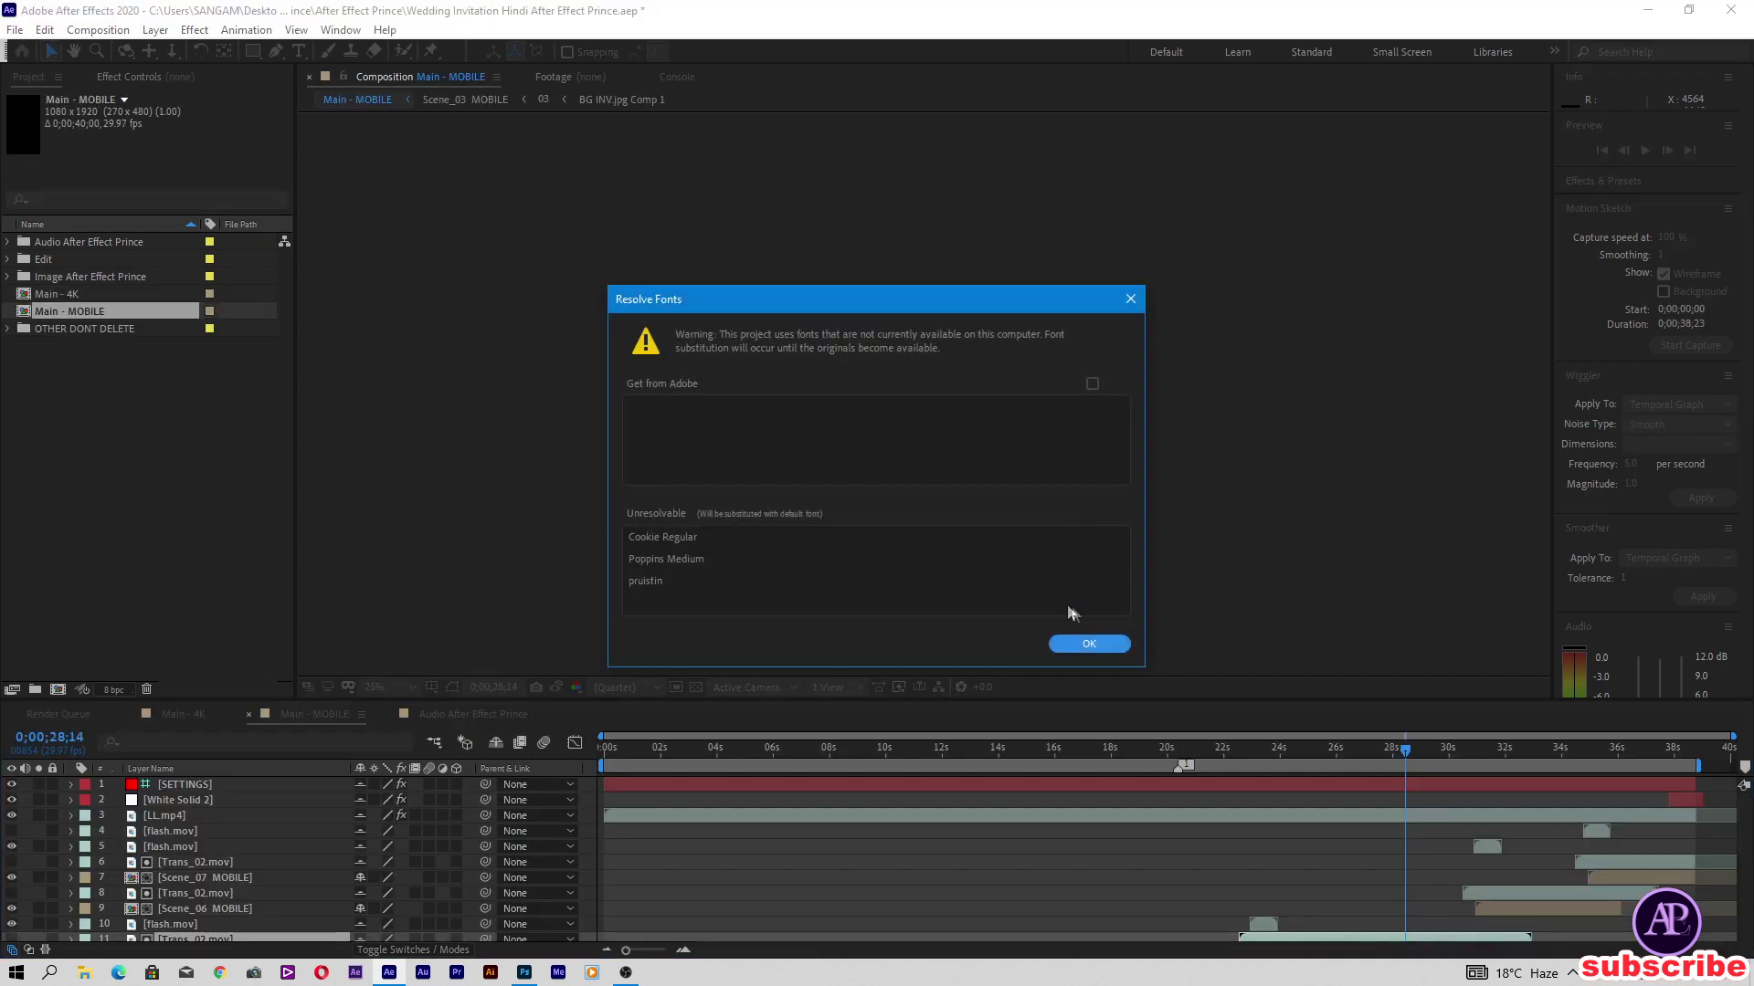
pyautogui.click(1089, 645)
pyautogui.click(673, 747)
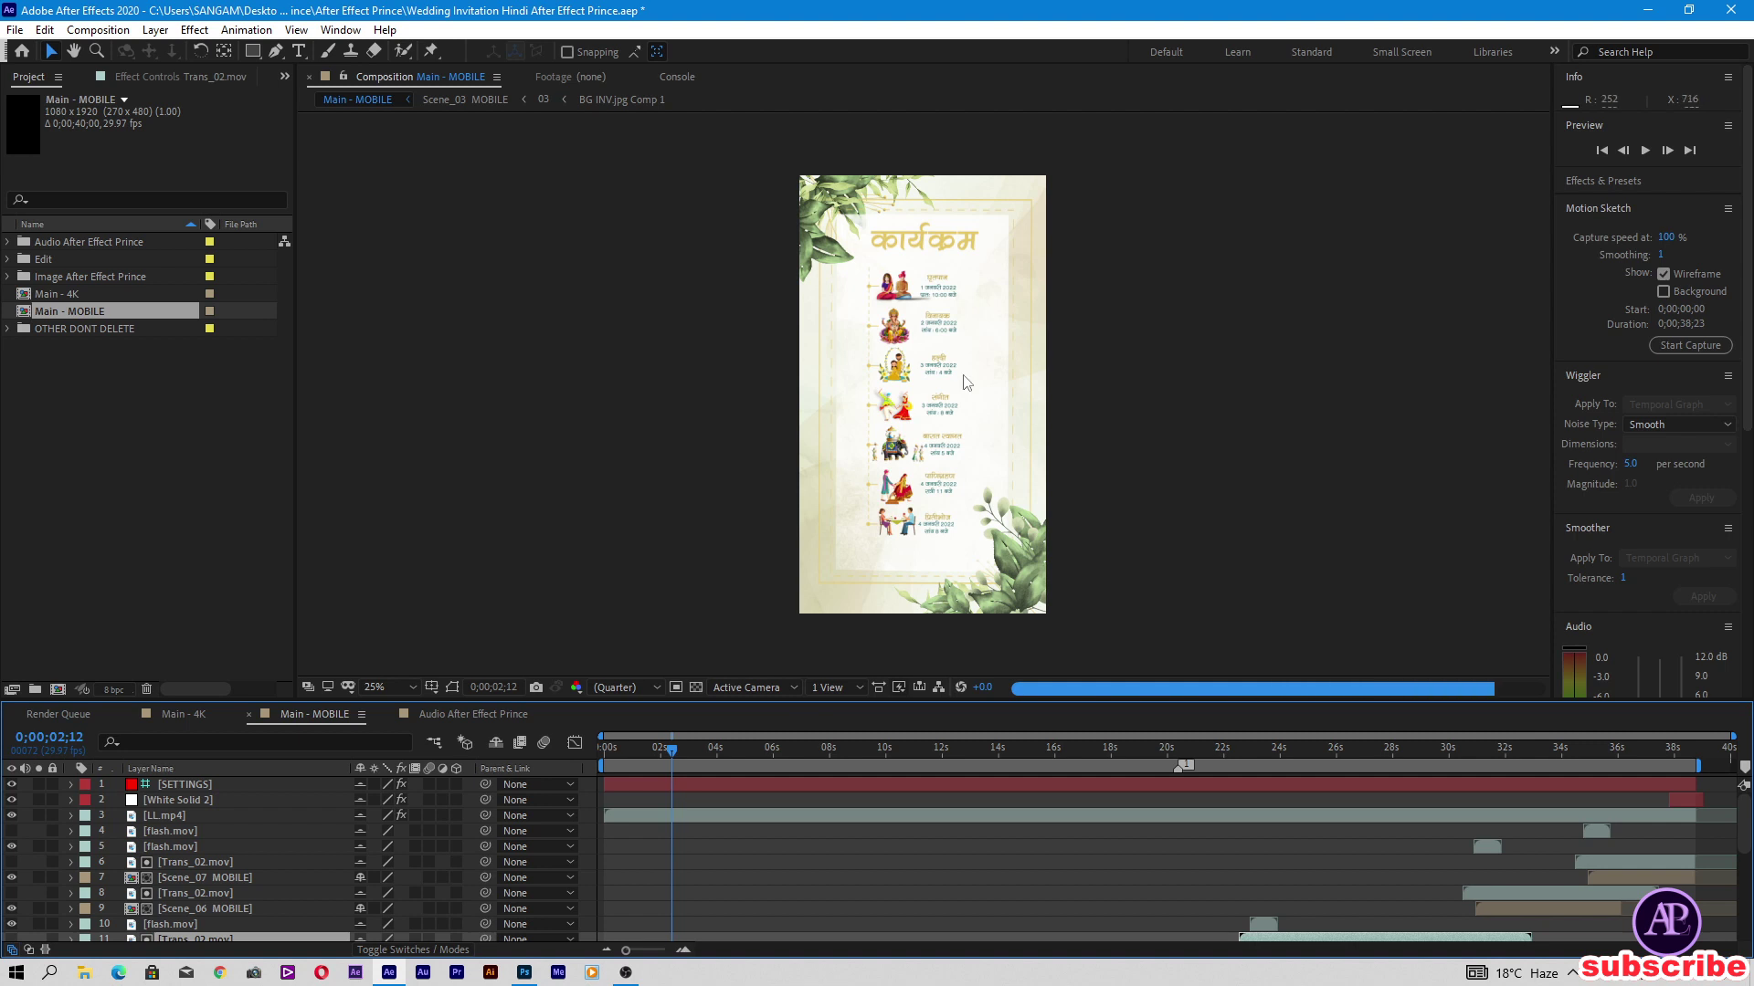
# Step: Find the KRDEV500 font file in the (Footage) folder of the extracted Indian Wedding Invitation After Effect Prince desktop folder
pyautogui.click(1648, 10)
pyautogui.doubleClick(894, 304)
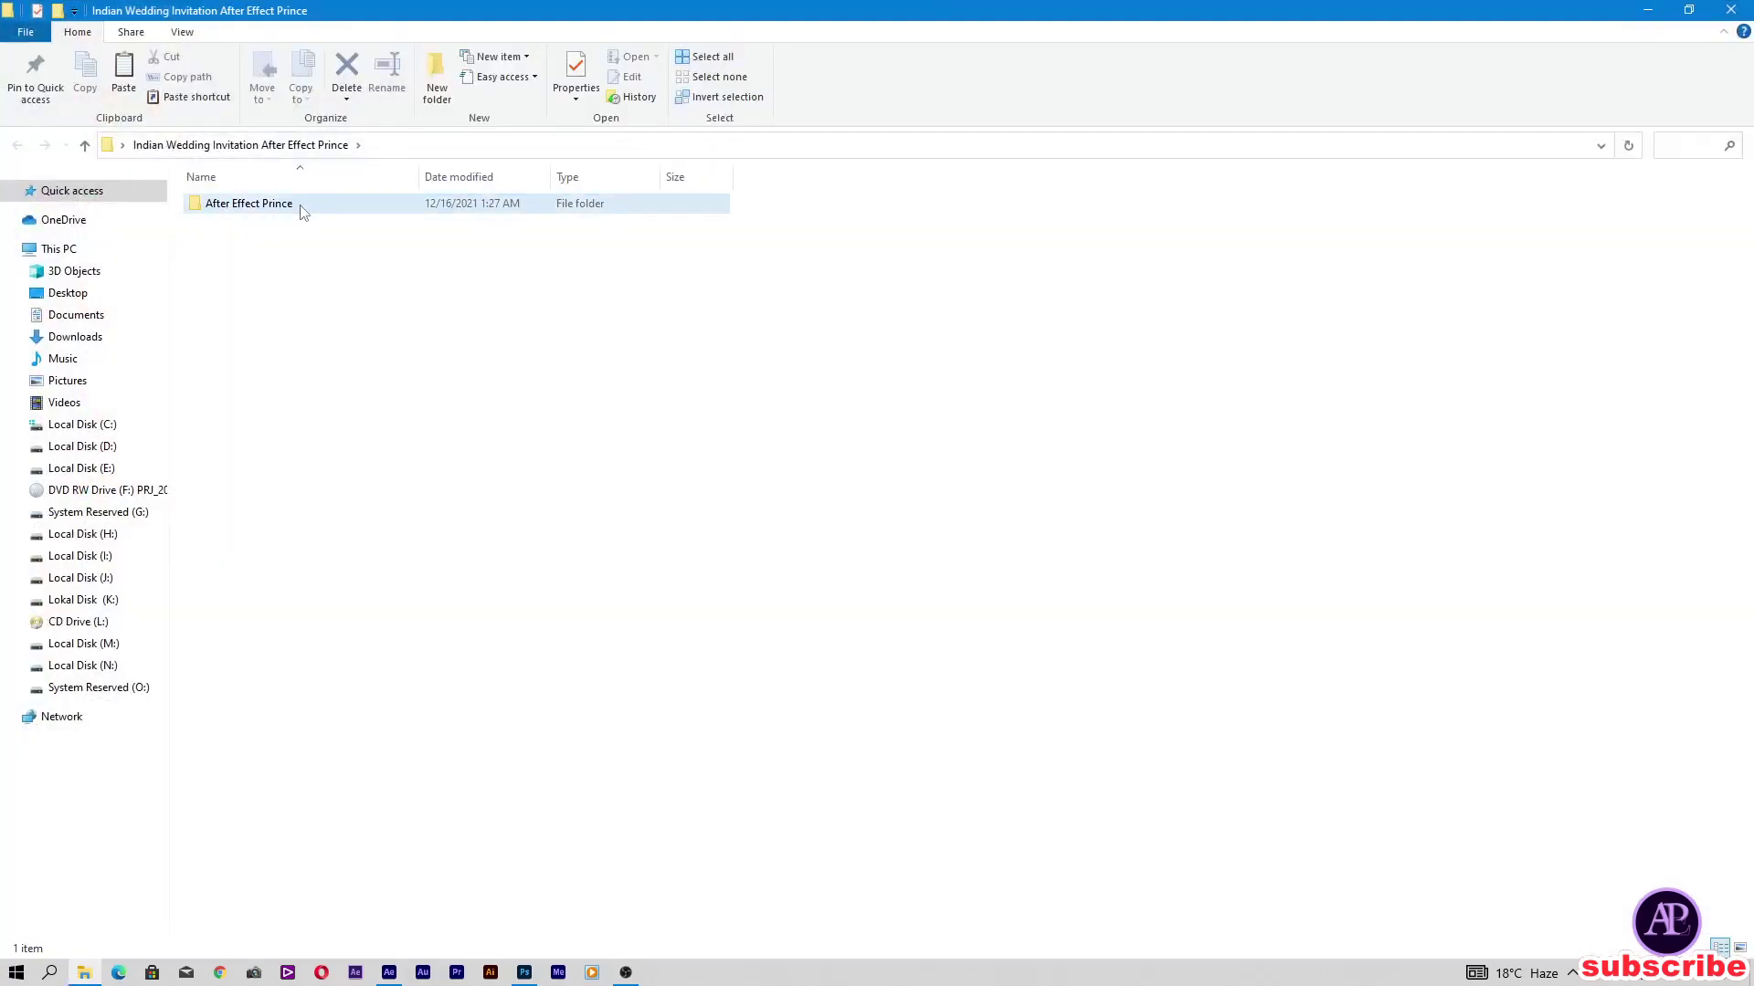
pyautogui.doubleClick(303, 212)
pyautogui.doubleClick(233, 204)
pyautogui.click(235, 229)
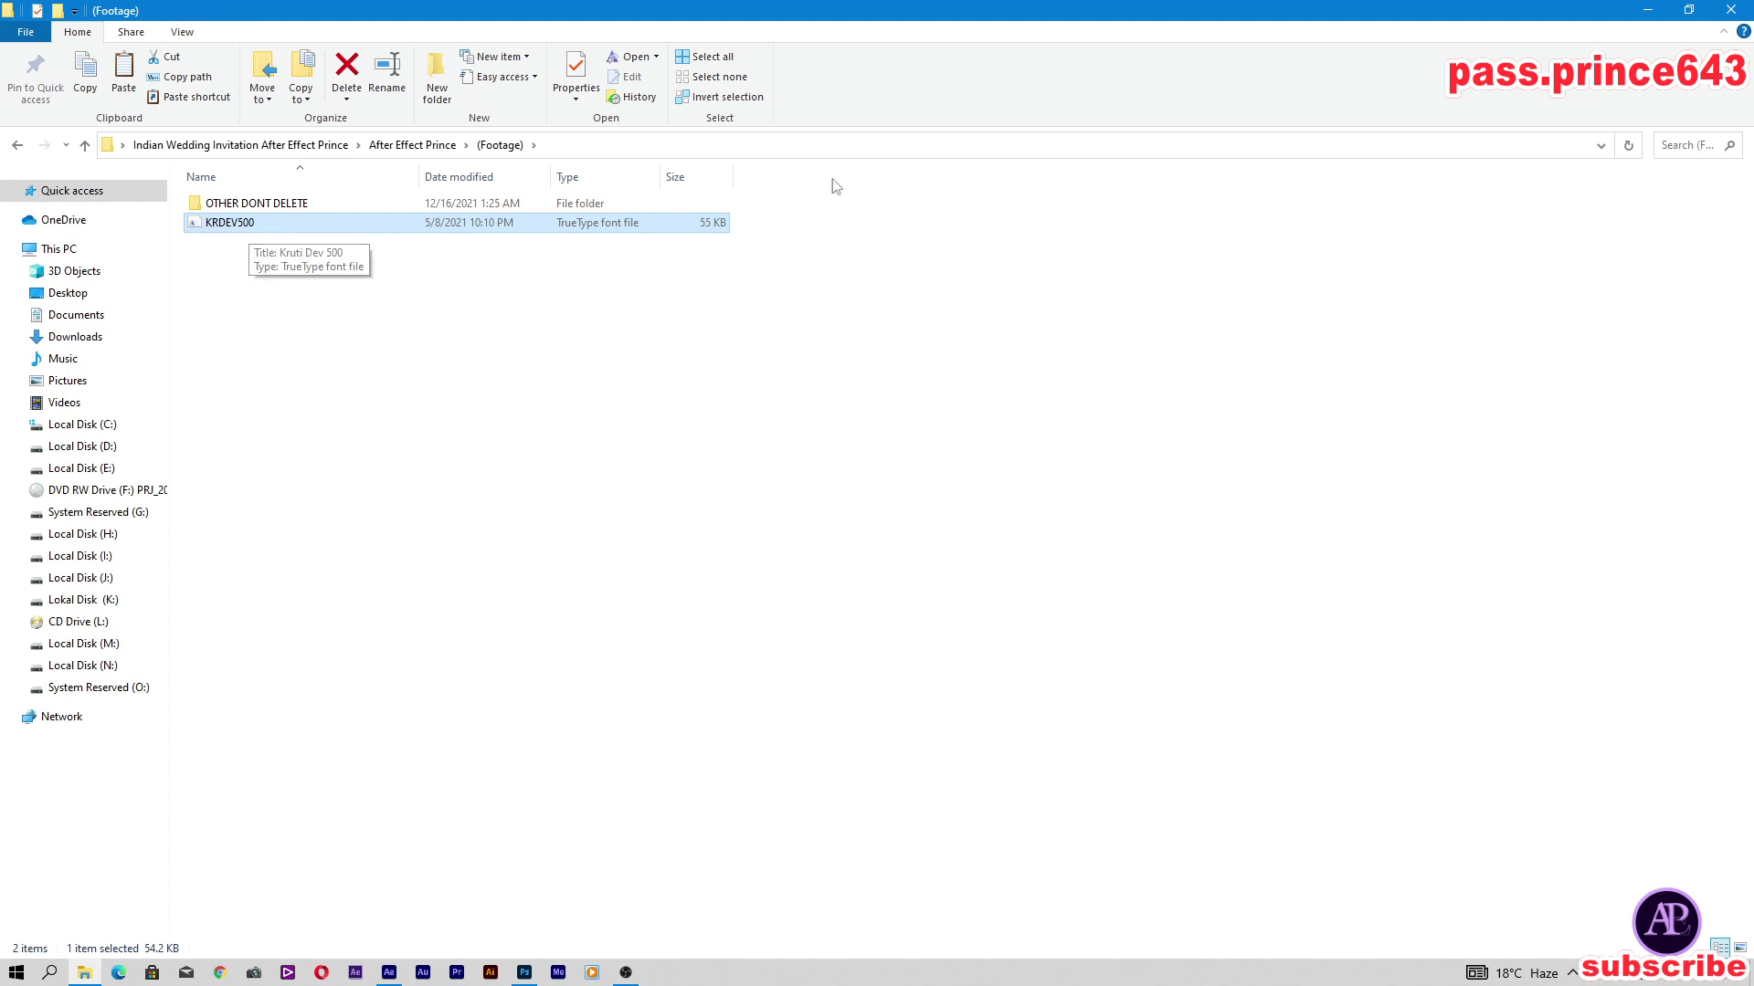
# Step: Switch to After Effects and preview the opening title in Main - MOBILE at 0;00;04;14 and in Main - 4K at 0;00;02;16
pyautogui.click(389, 972)
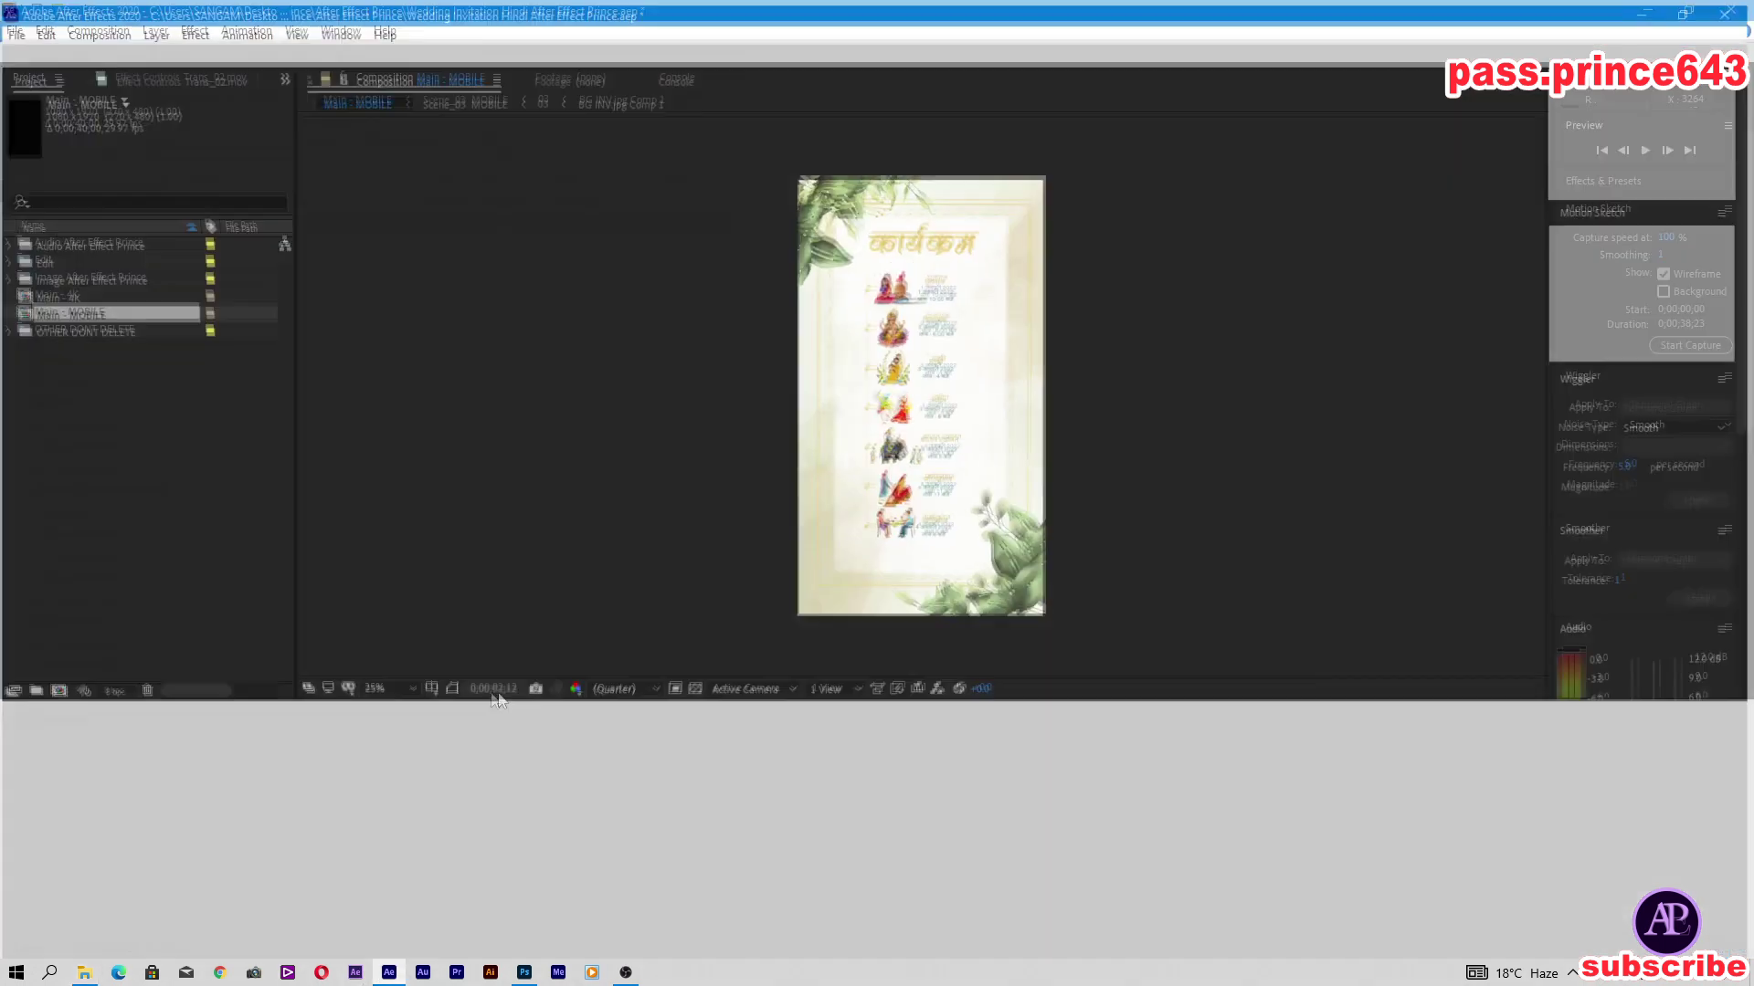
pyautogui.click(731, 754)
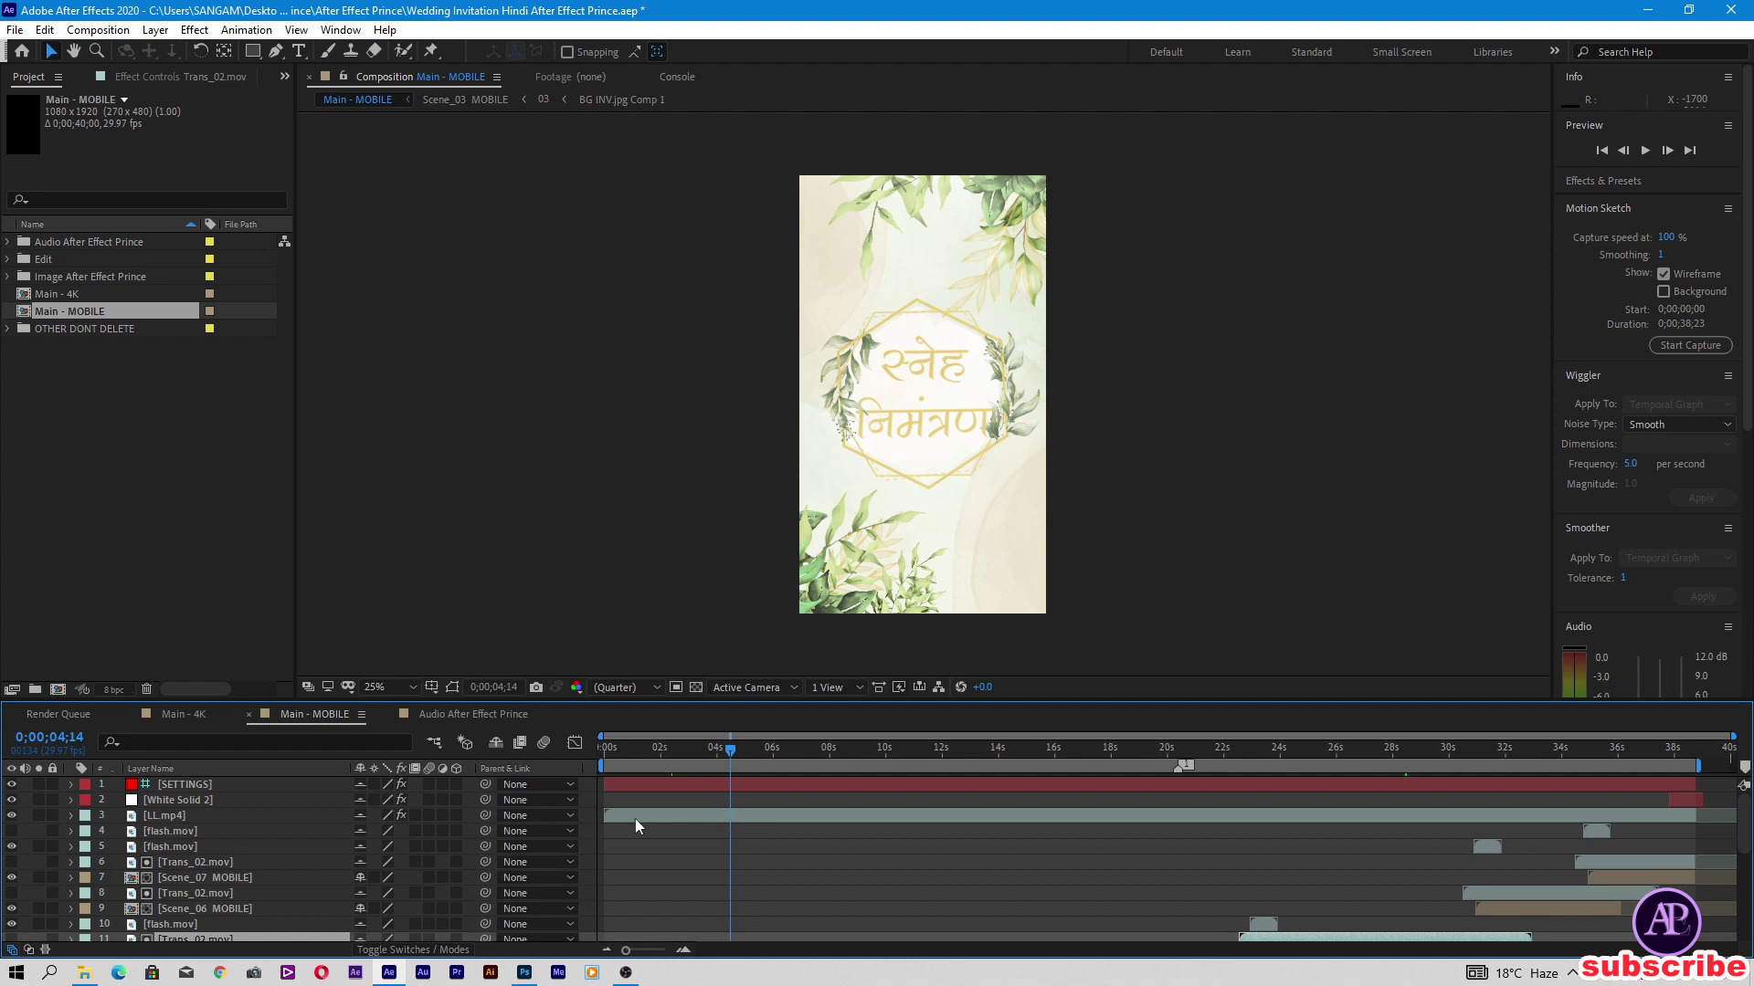
pyautogui.click(185, 714)
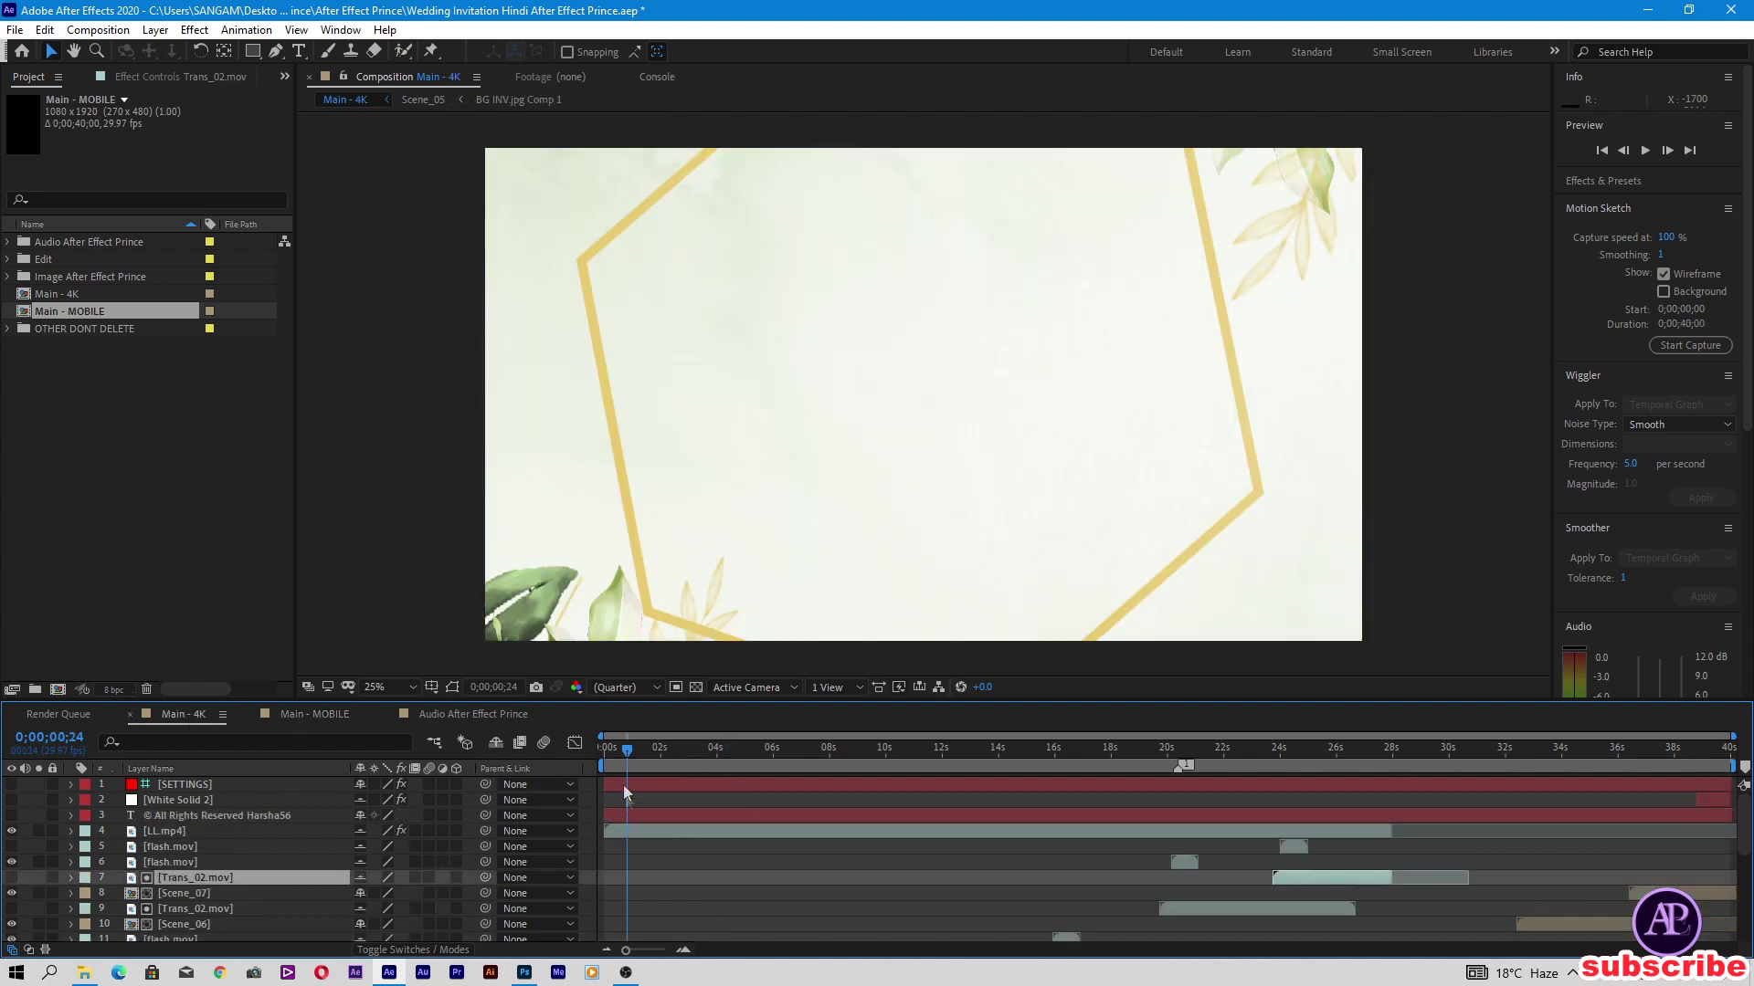
pyautogui.click(674, 749)
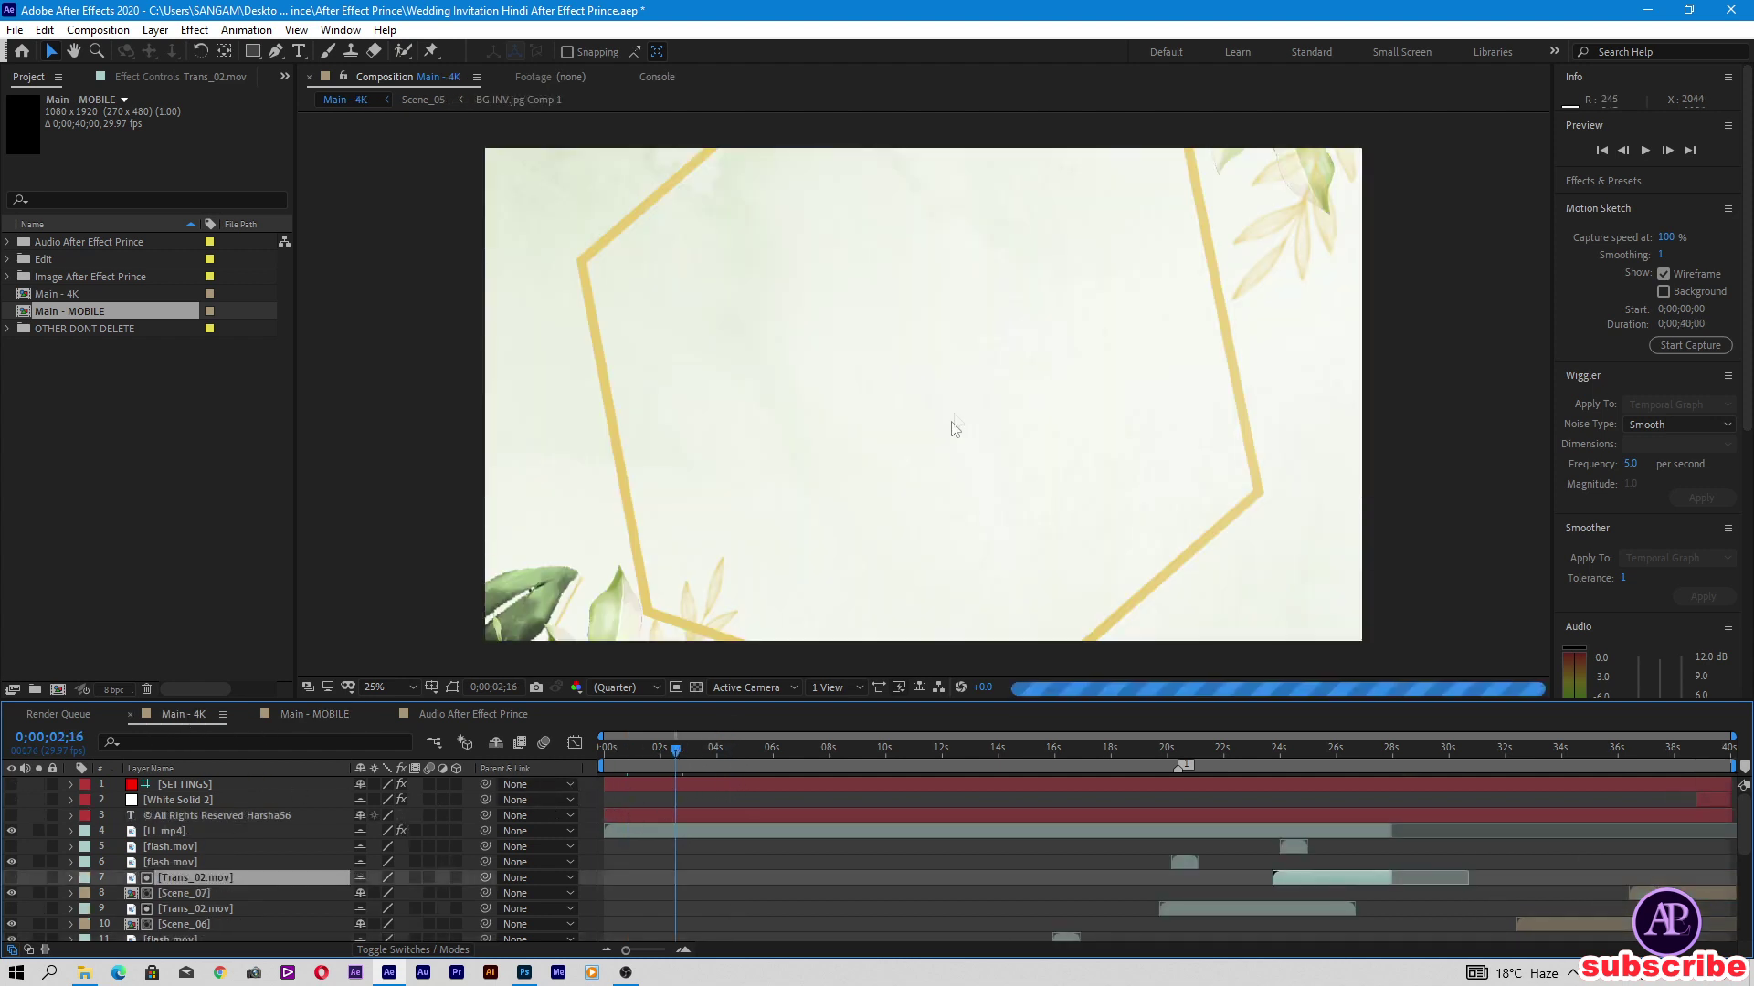
# Step: Open the Scene_01 composition from Main - 4K and select the text of its two visible title layers for editing
pyautogui.scroll(-5, 727, 800)
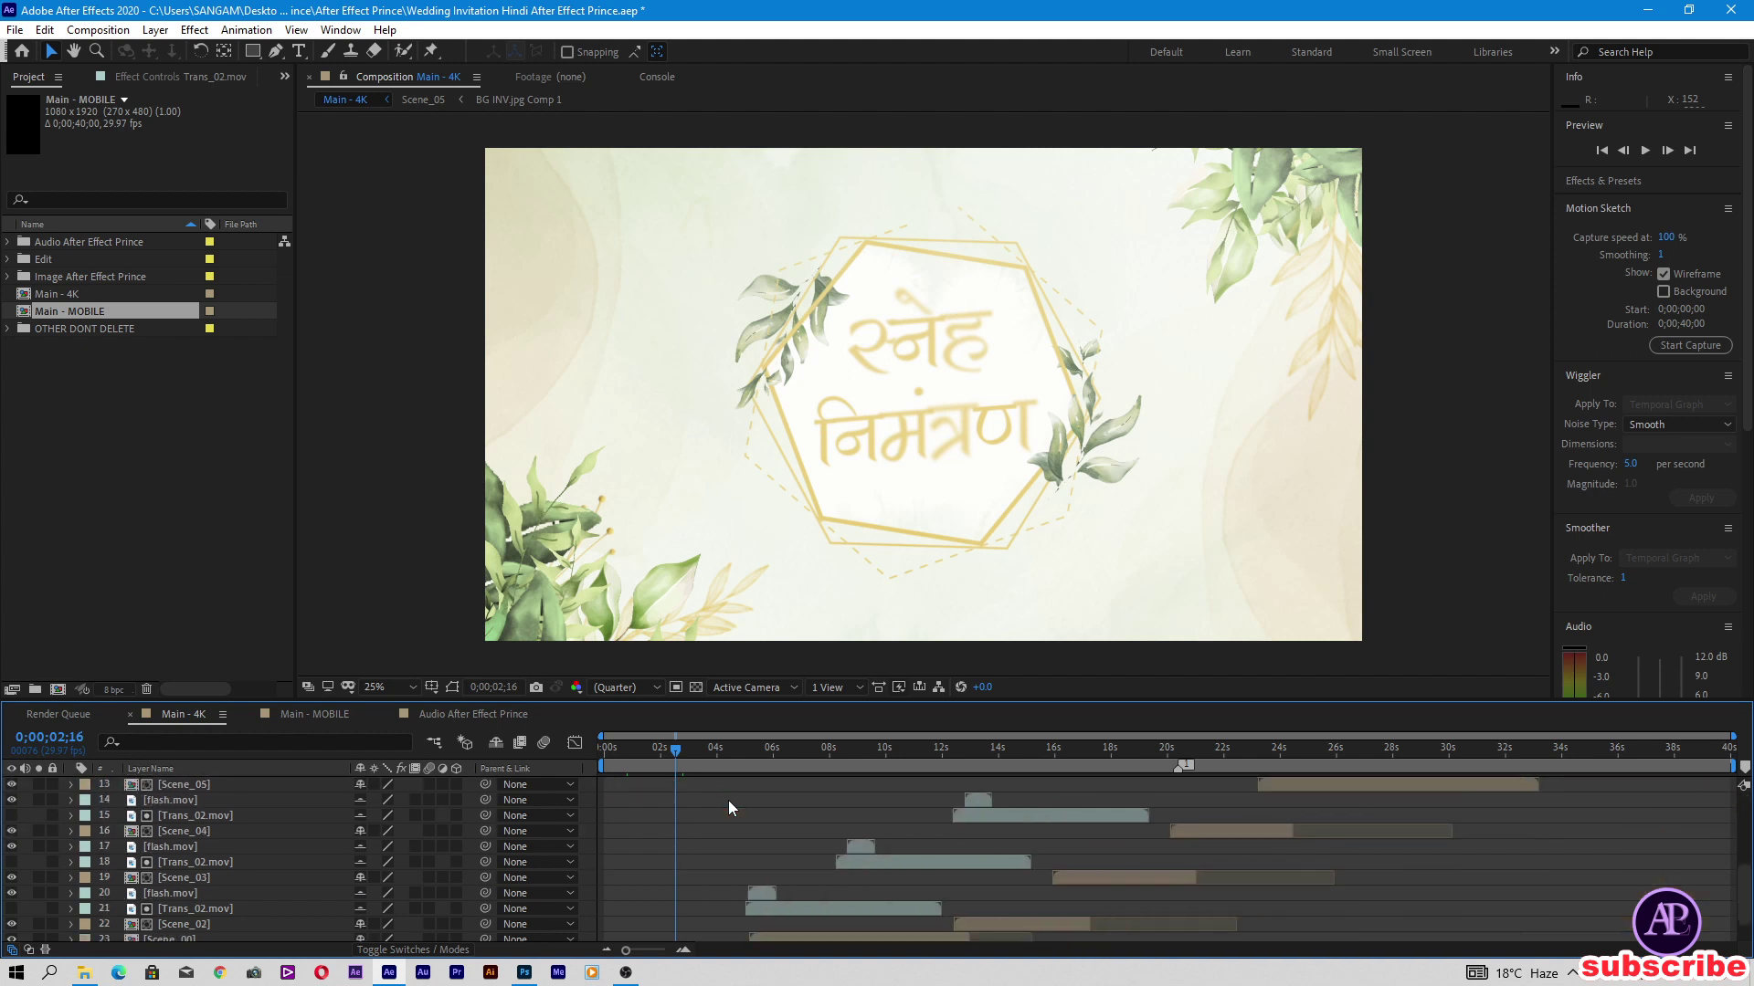
pyautogui.click(188, 917)
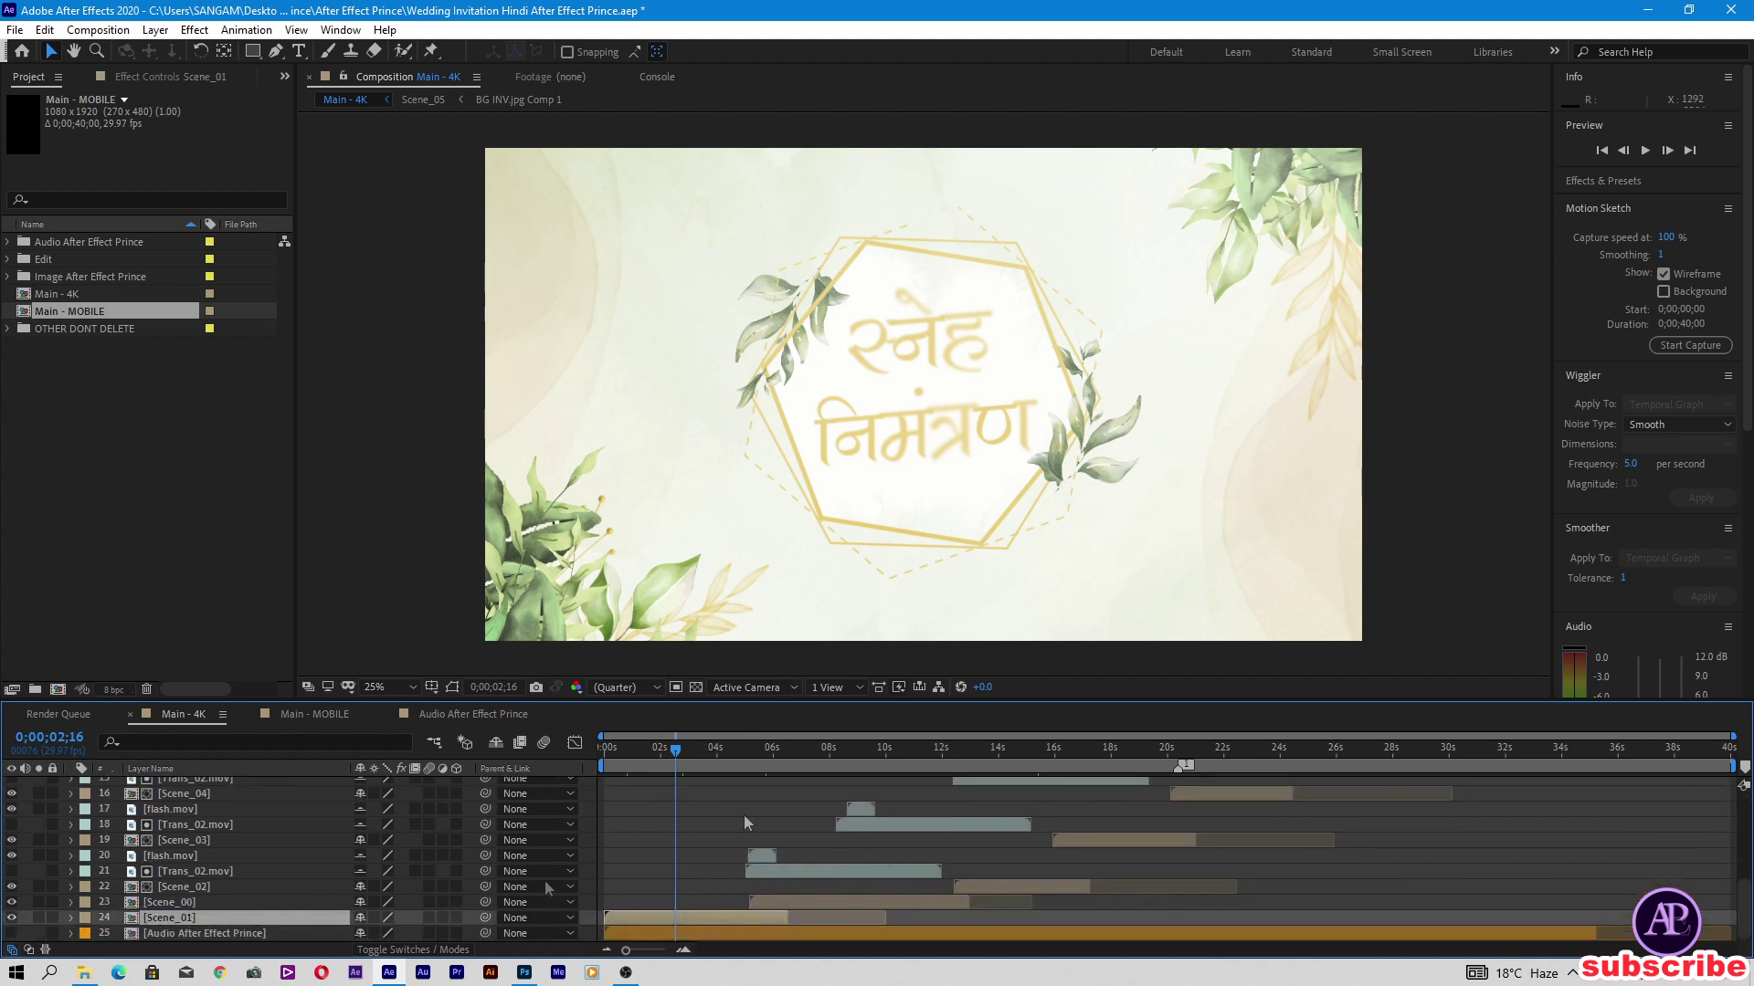
pyautogui.doubleClick(665, 918)
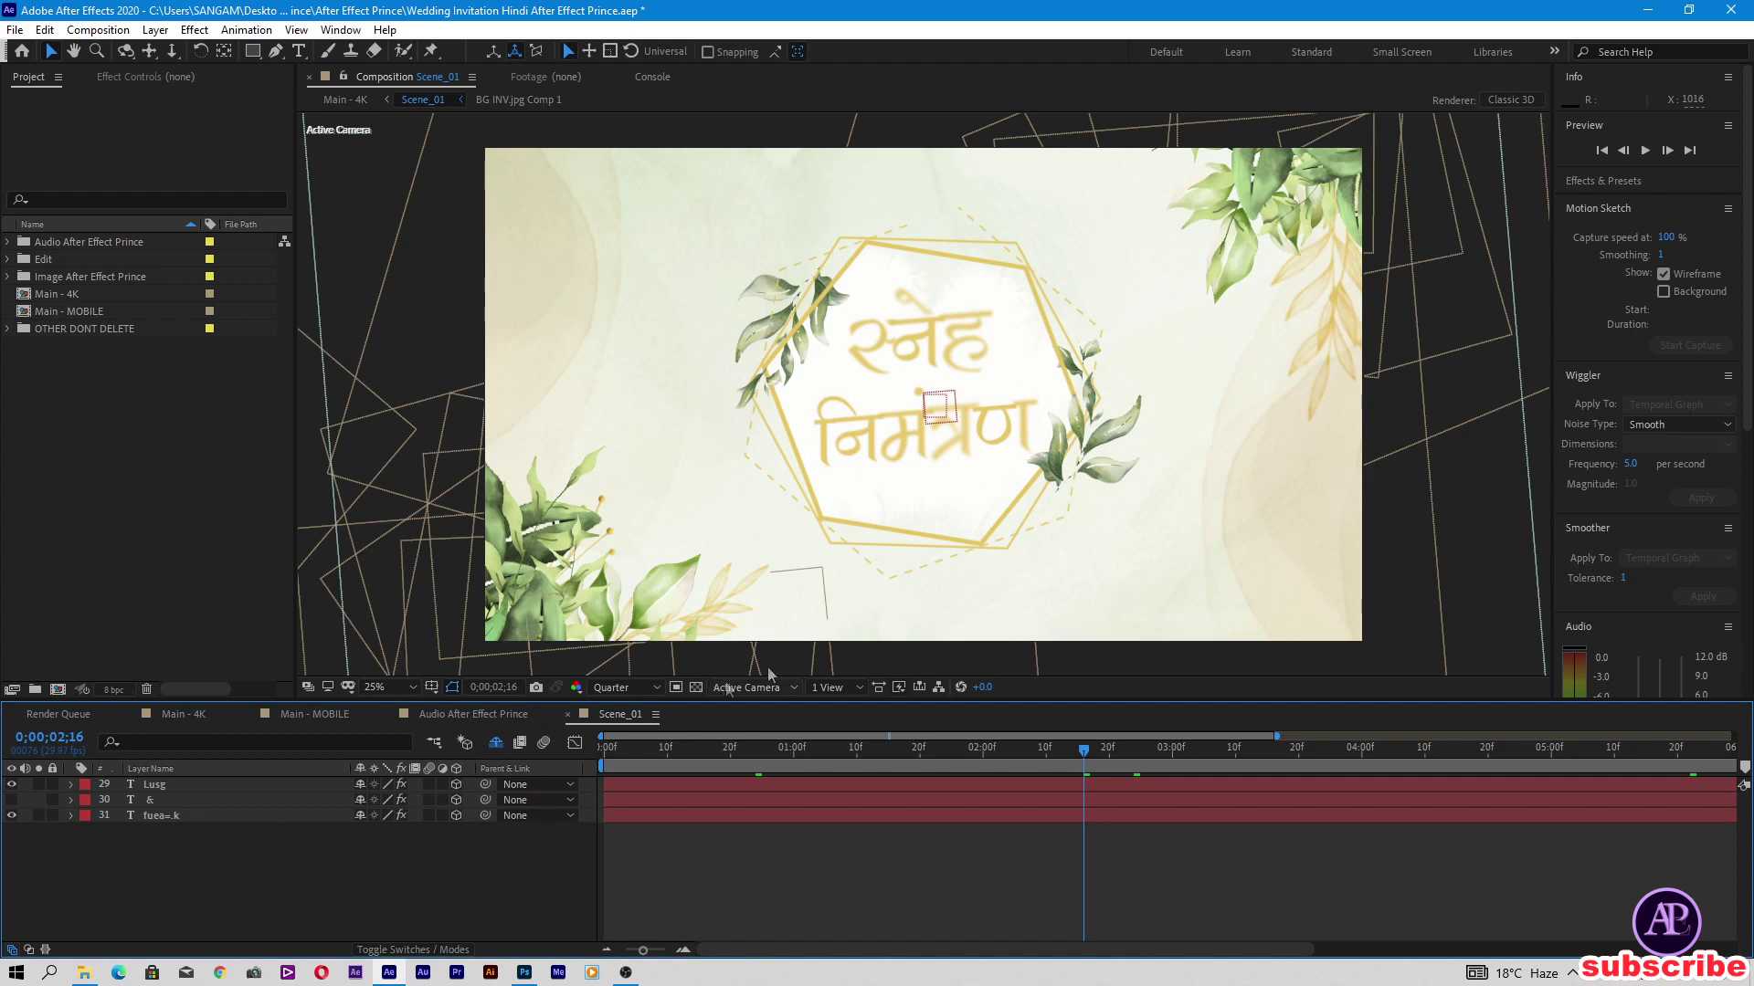
pyautogui.doubleClick(232, 787)
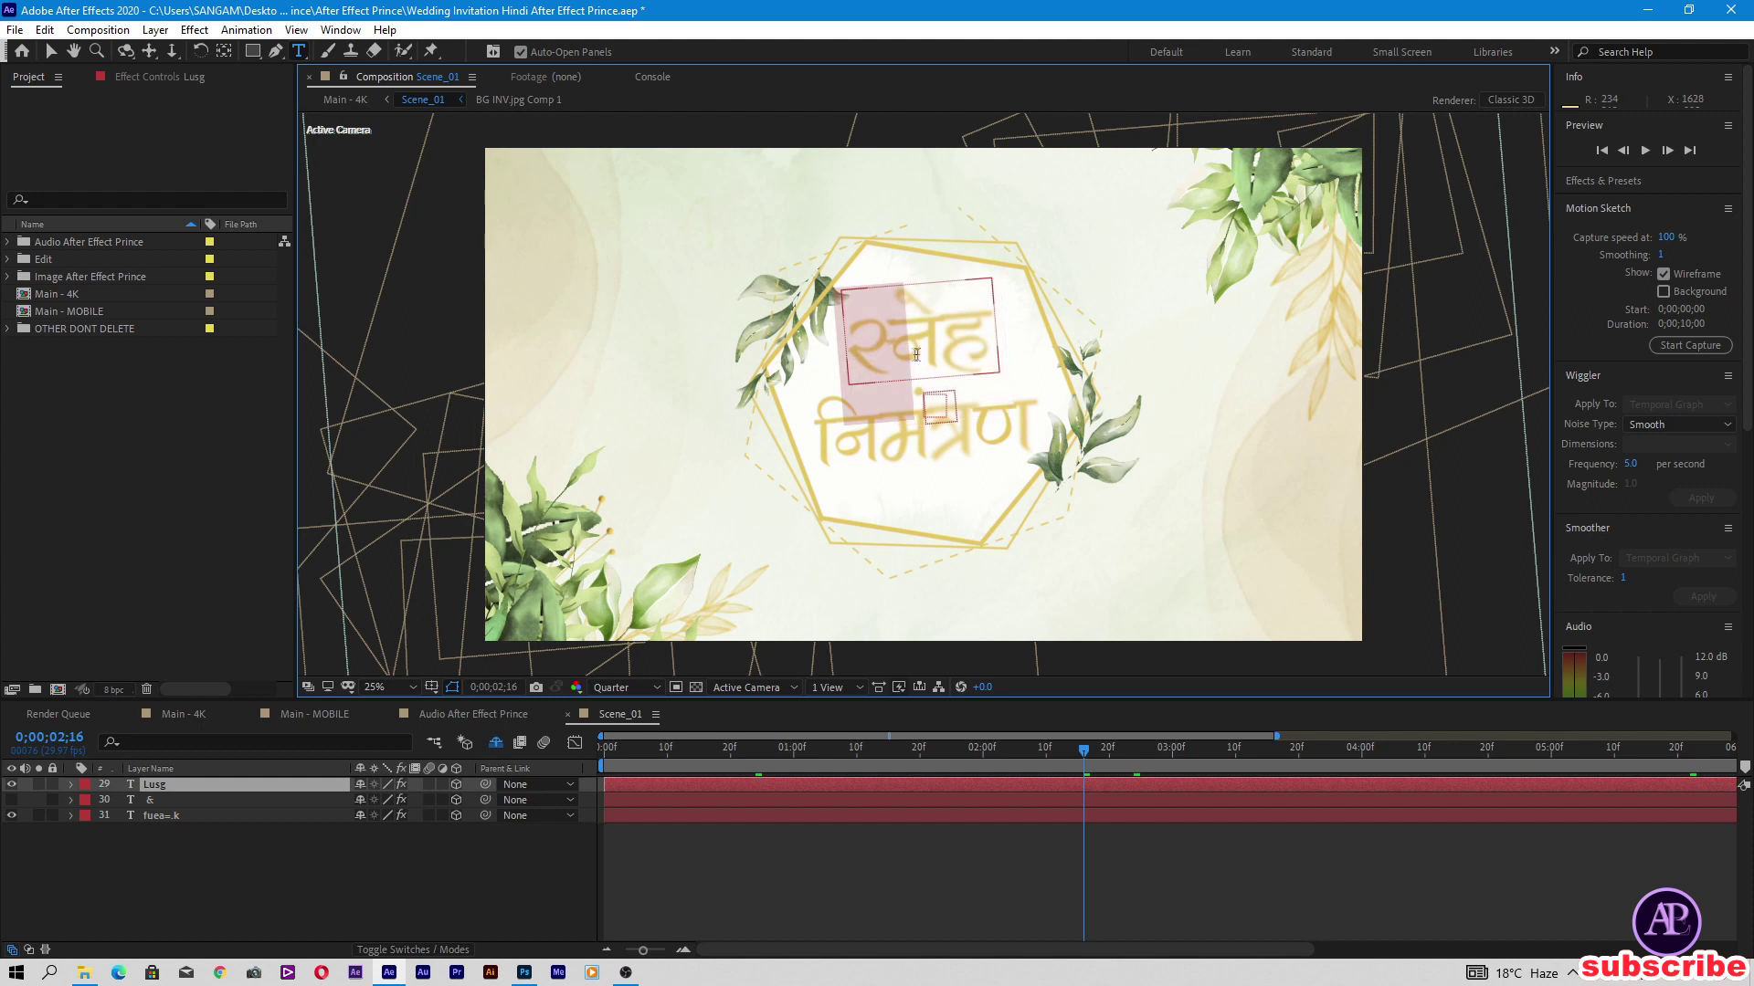
pyautogui.click(224, 816)
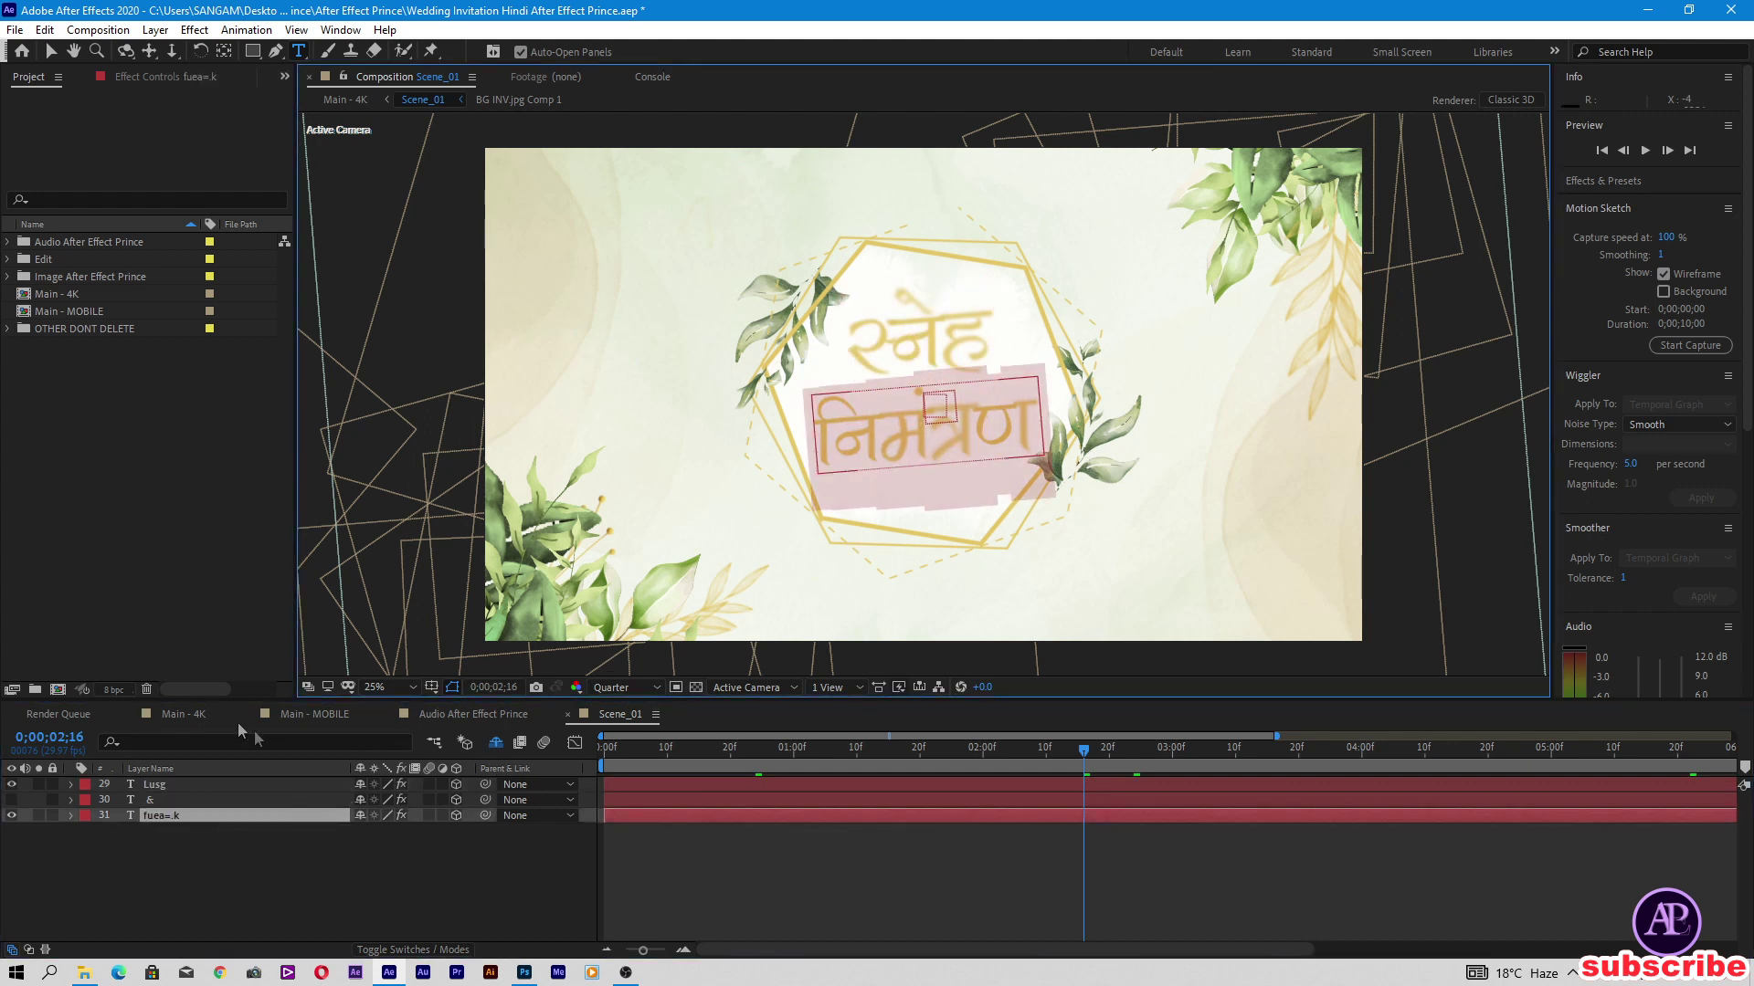
# Step: Return to Main - 4K, move to 0;00;08;14 and select the Scene_00 layer
pyautogui.click(199, 715)
pyautogui.moveTo(792, 759); pyautogui.dragTo(843, 759)
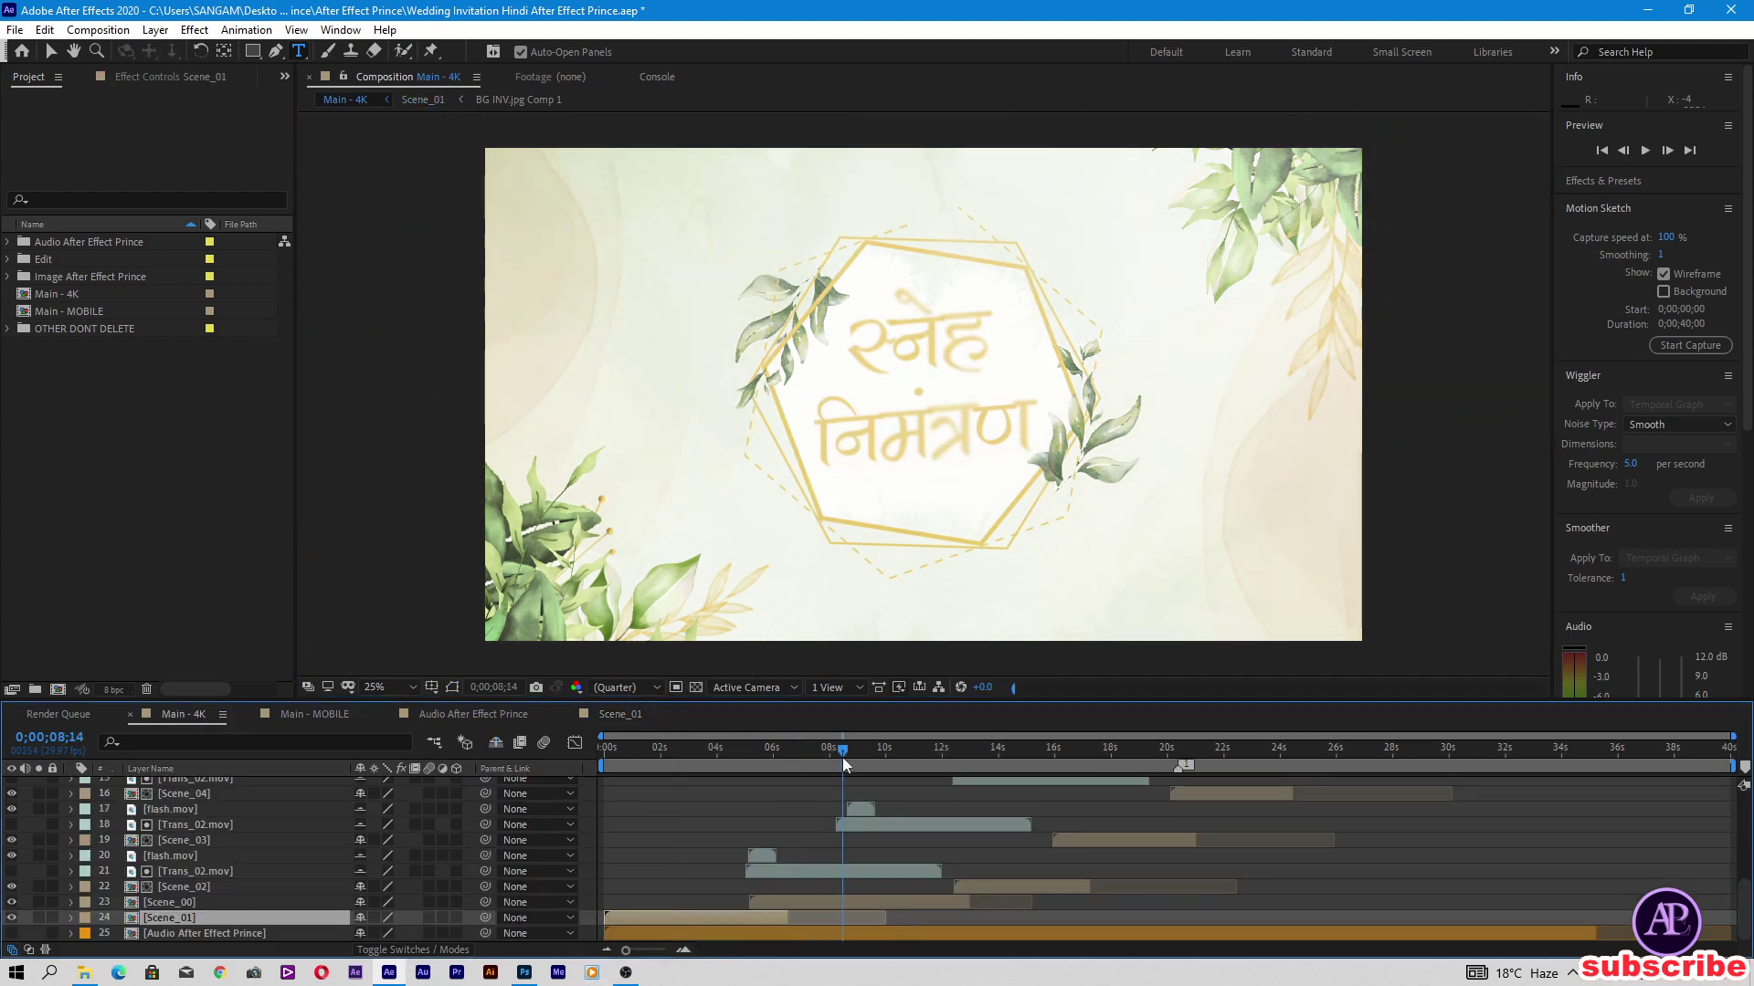
pyautogui.click(198, 901)
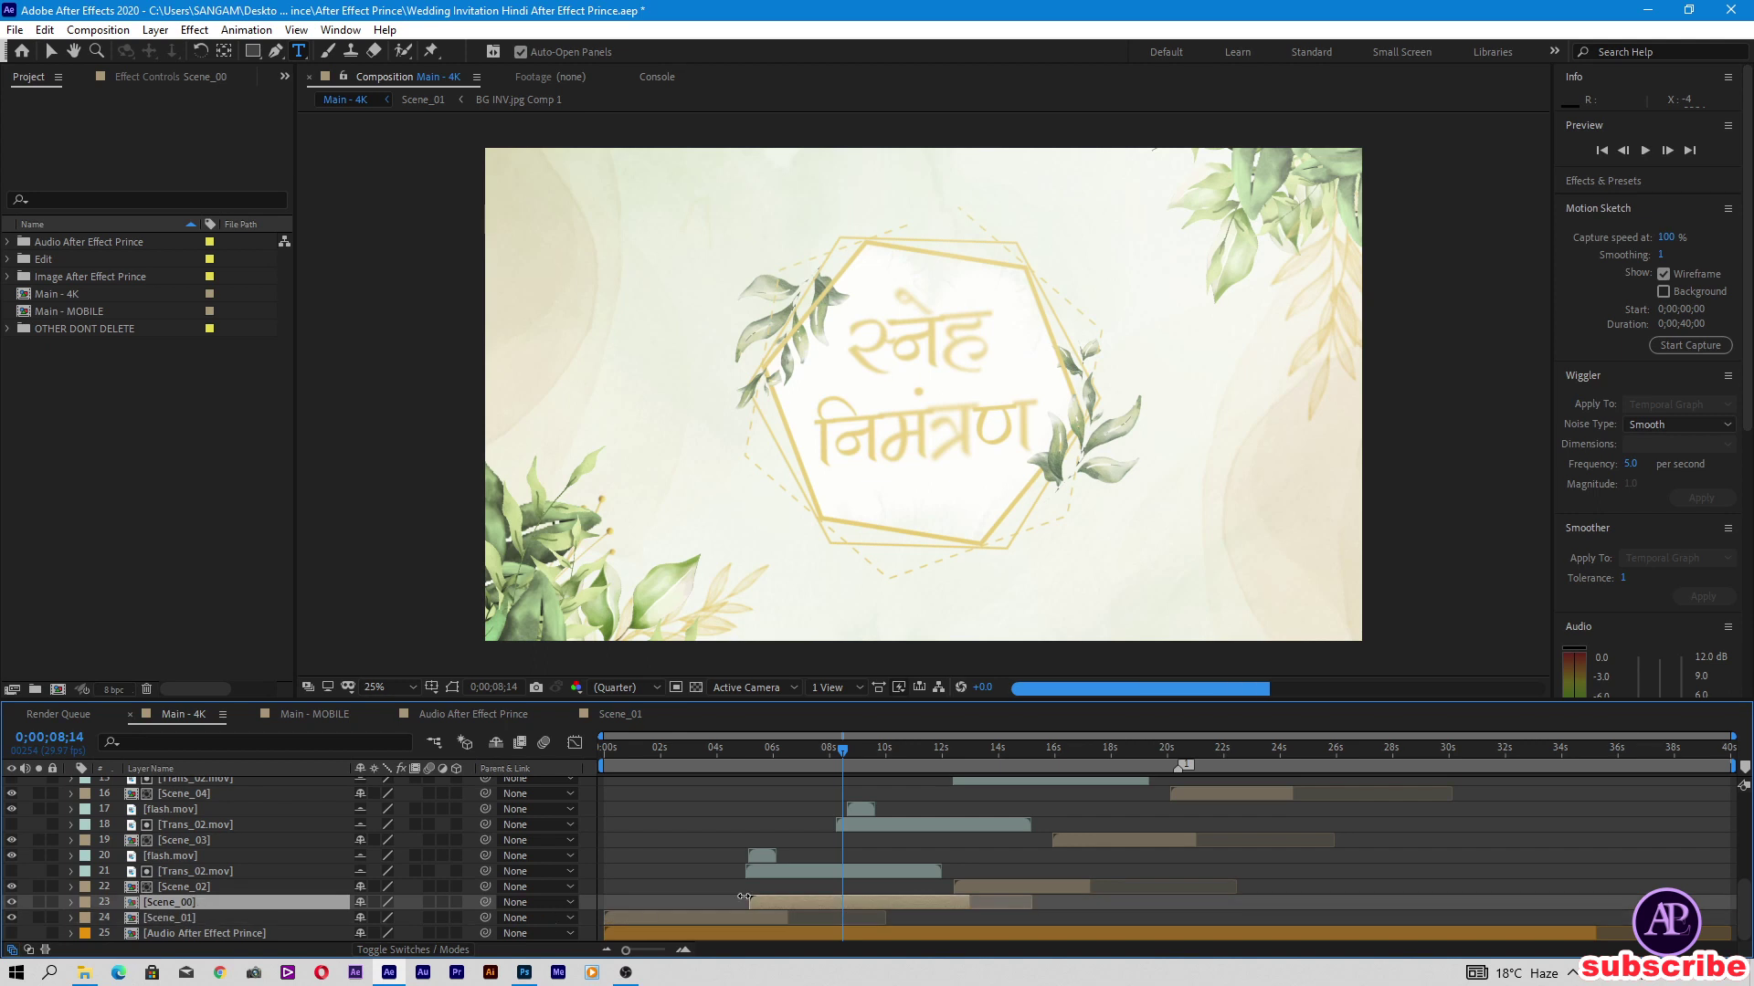
# Step: Move to 0;00;14;22, open the Scene_02 composition and select its couple-name text for editing
pyautogui.click(1017, 747)
pyautogui.click(1008, 887)
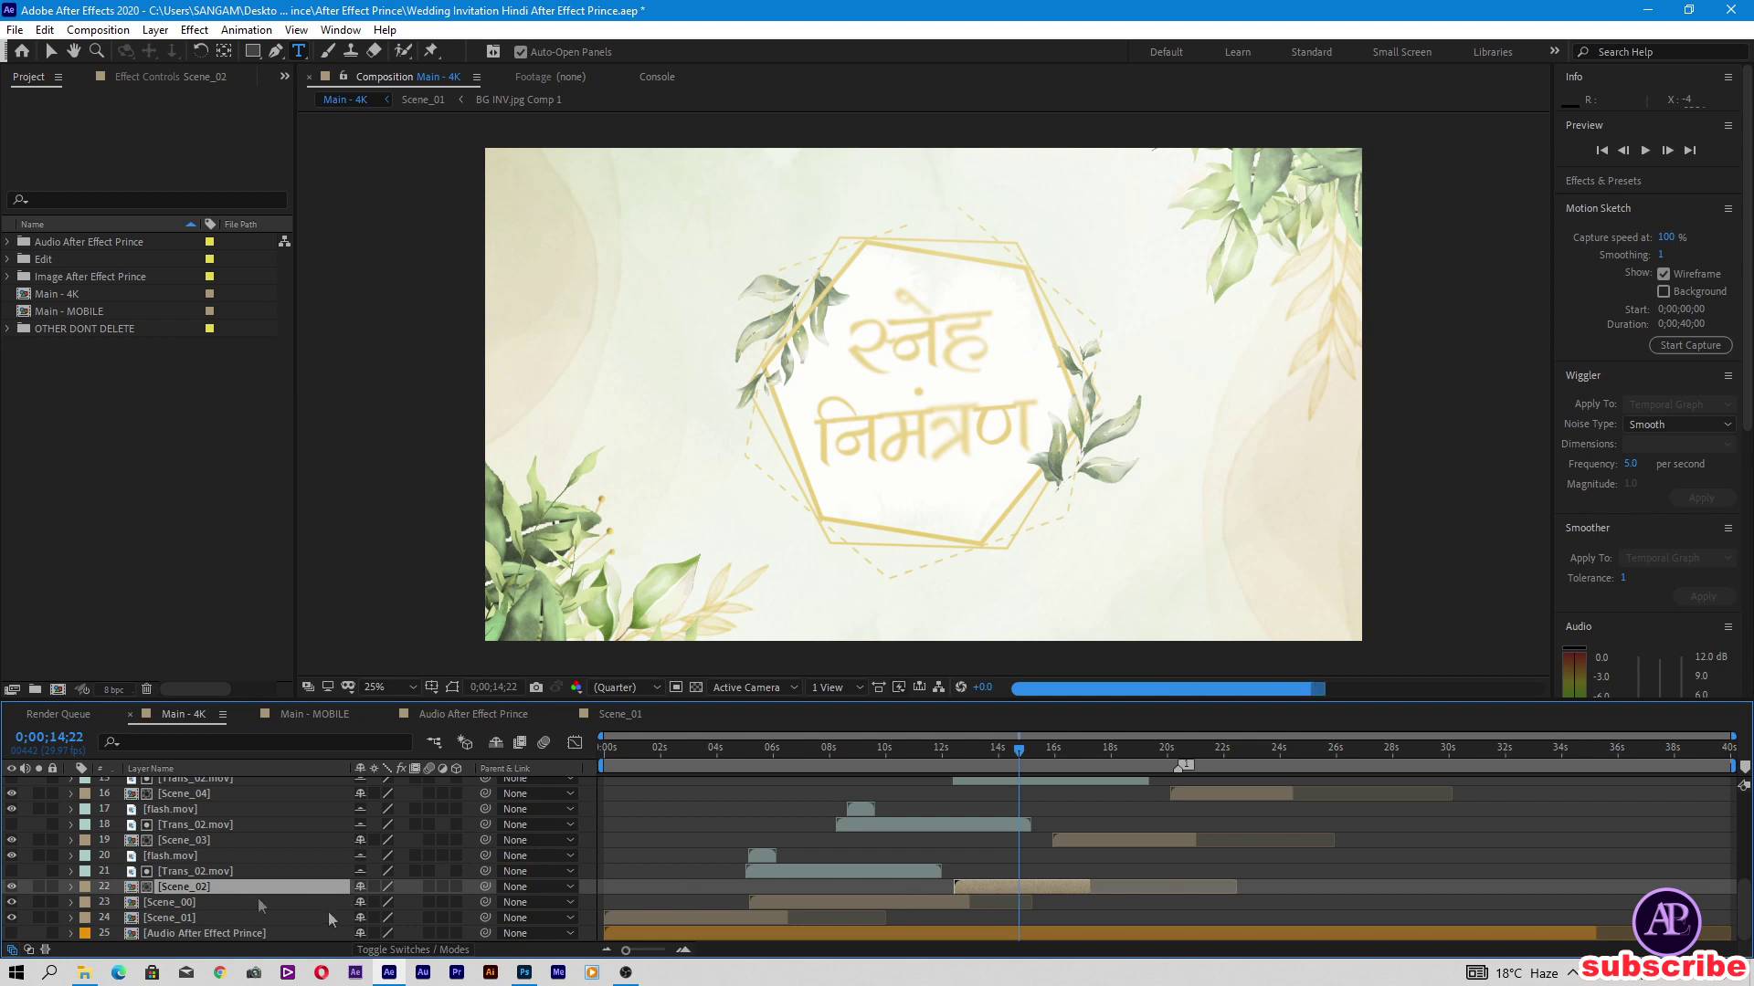
pyautogui.doubleClick(1022, 889)
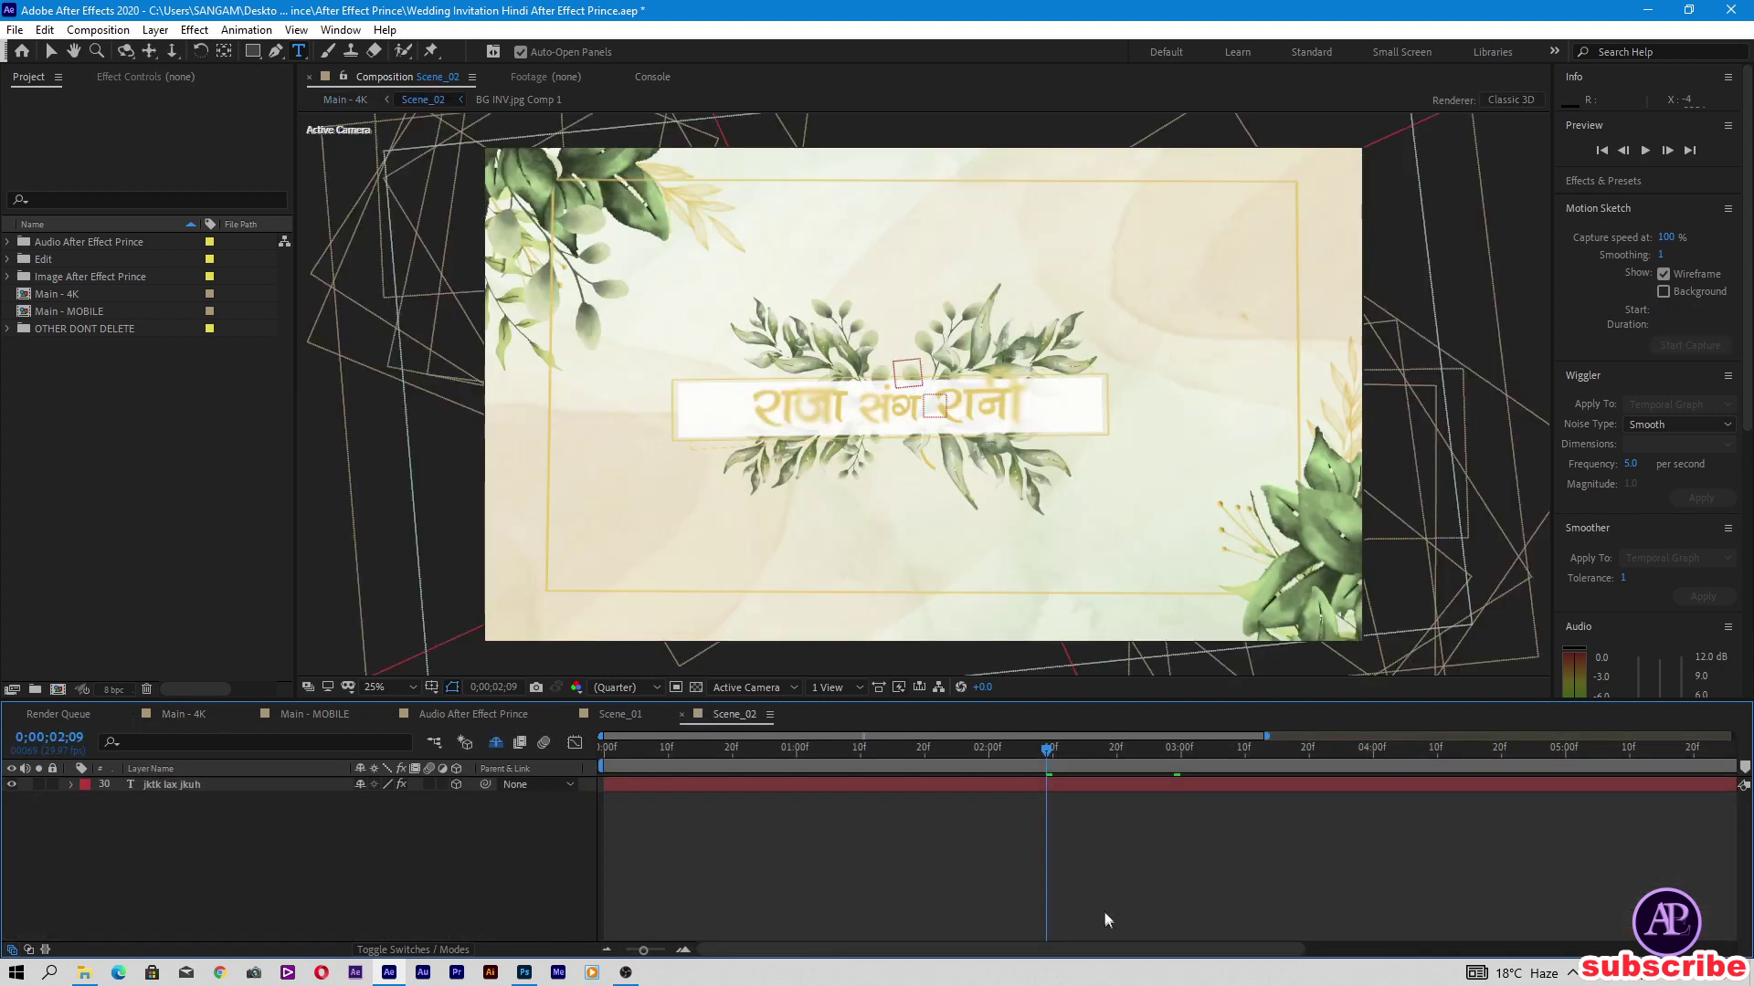
pyautogui.click(193, 788)
pyautogui.doubleClick(193, 791)
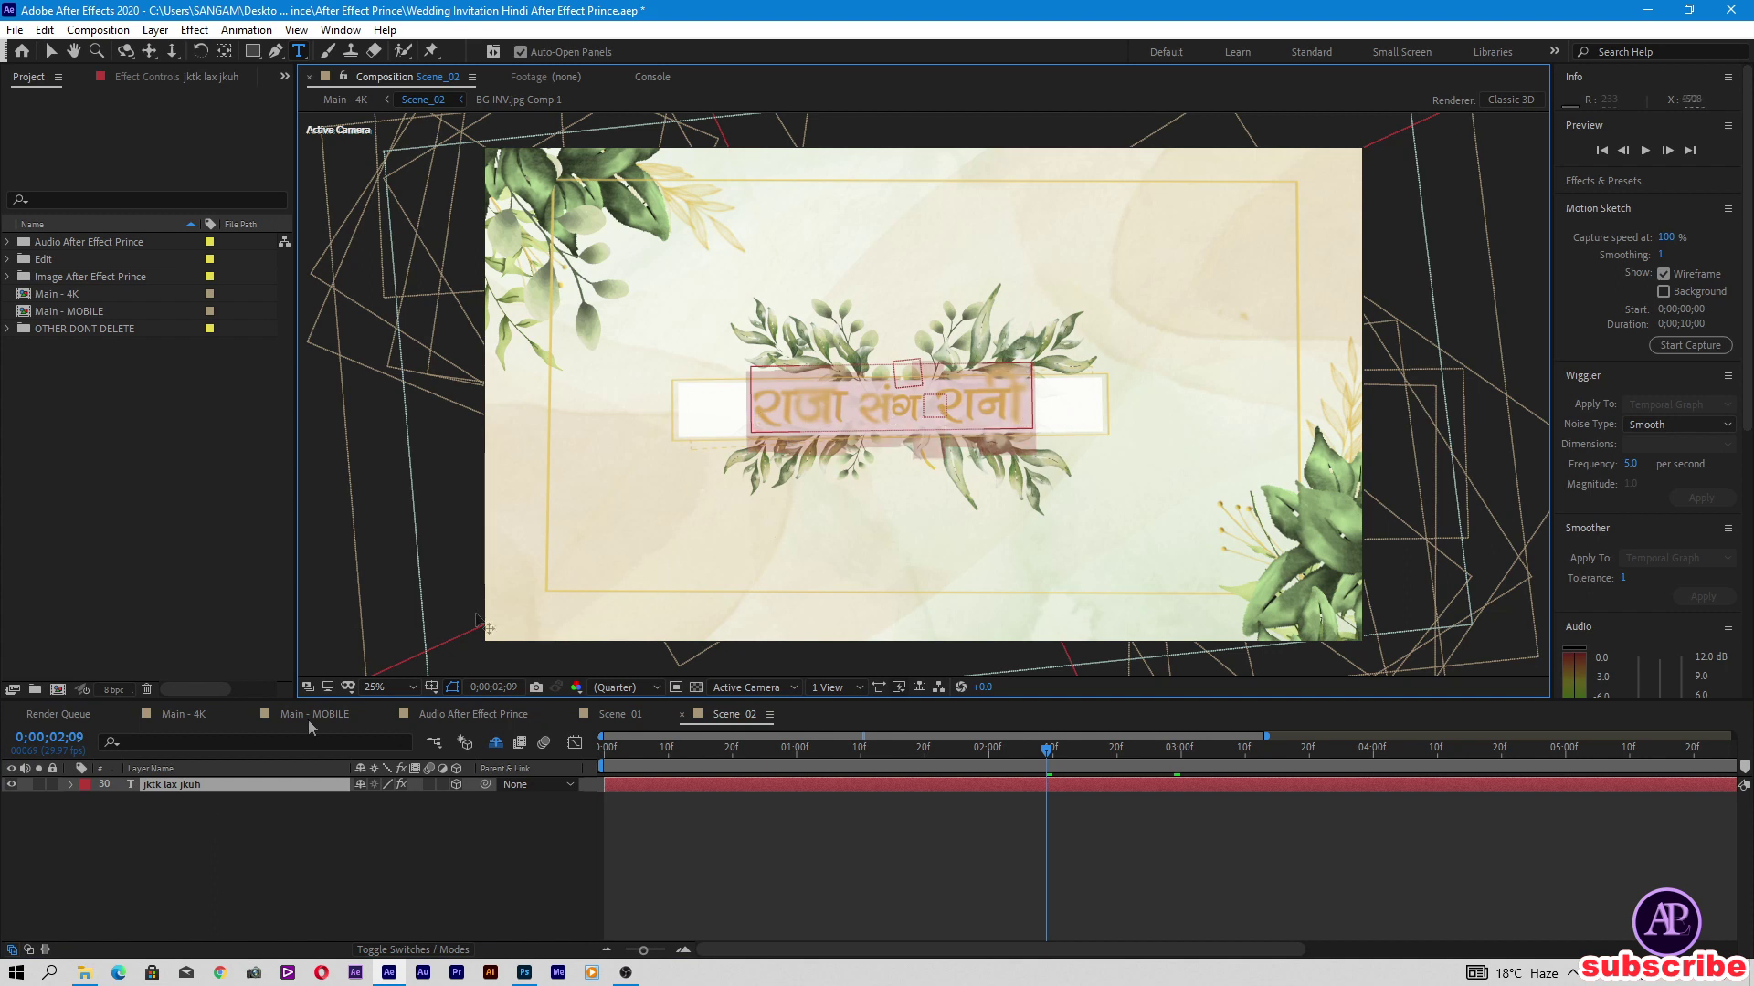
# Step: Open the Scene_03 composition from Main - 4K and select its heading and date text layers at 0;00;02;06
pyautogui.click(172, 715)
pyautogui.click(1144, 747)
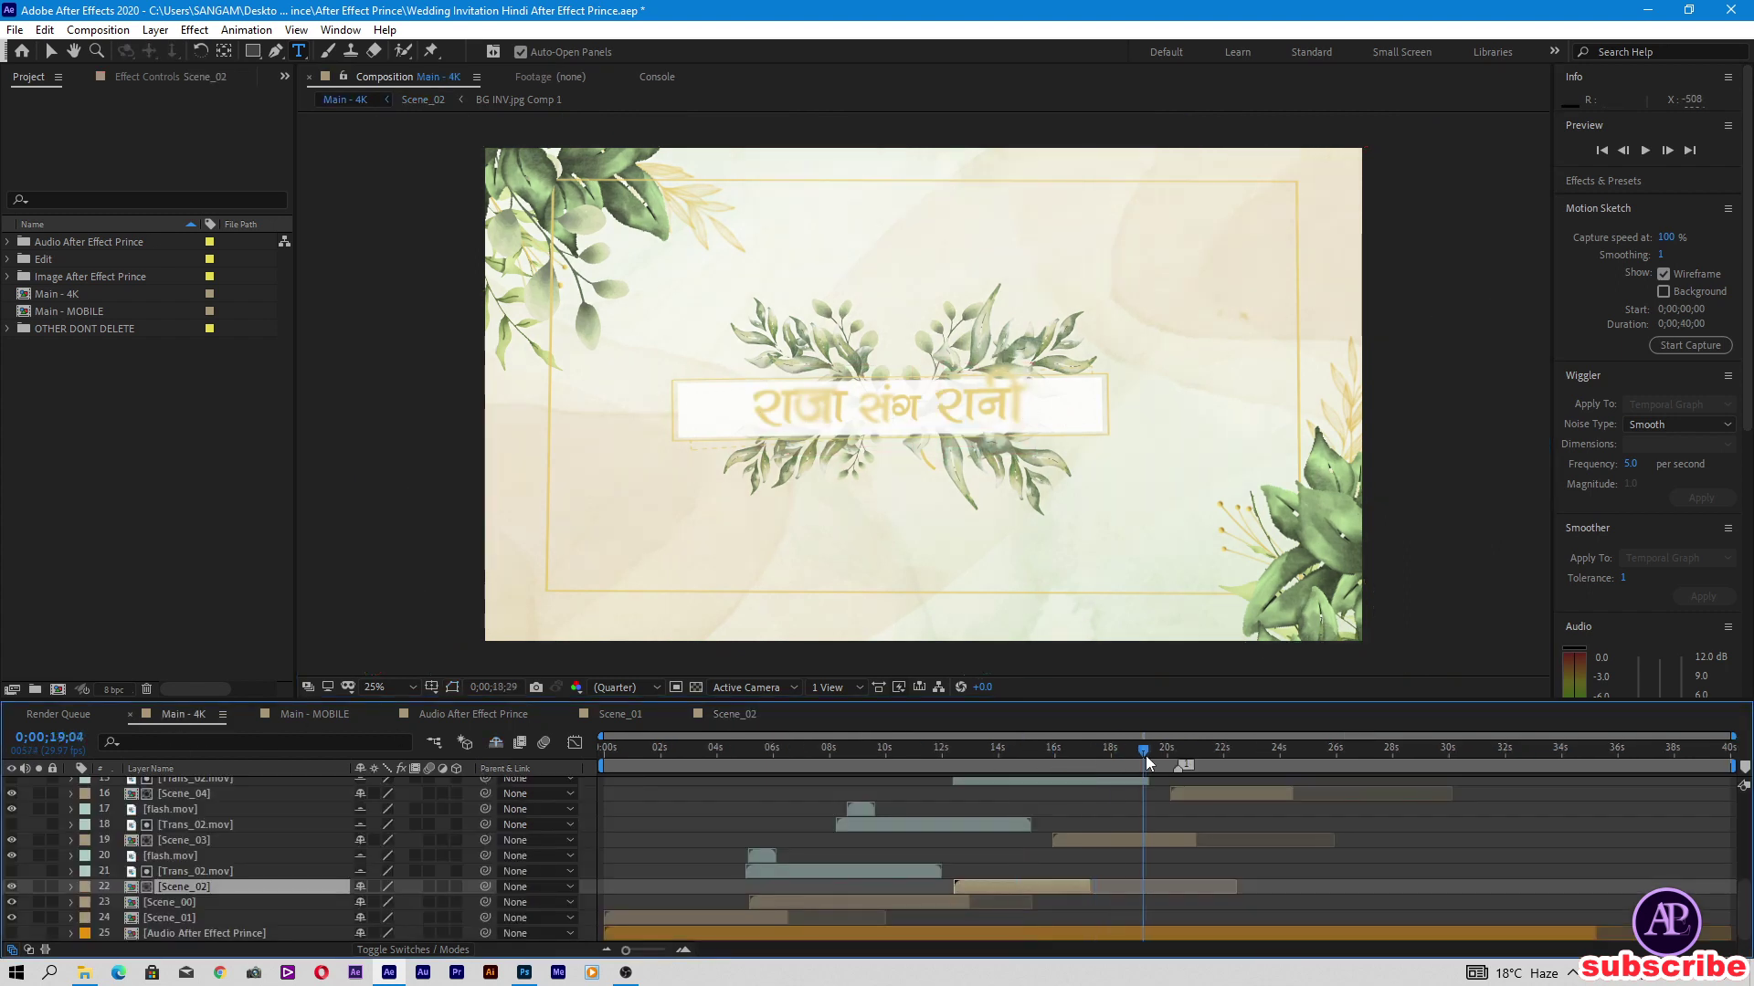
pyautogui.click(1110, 844)
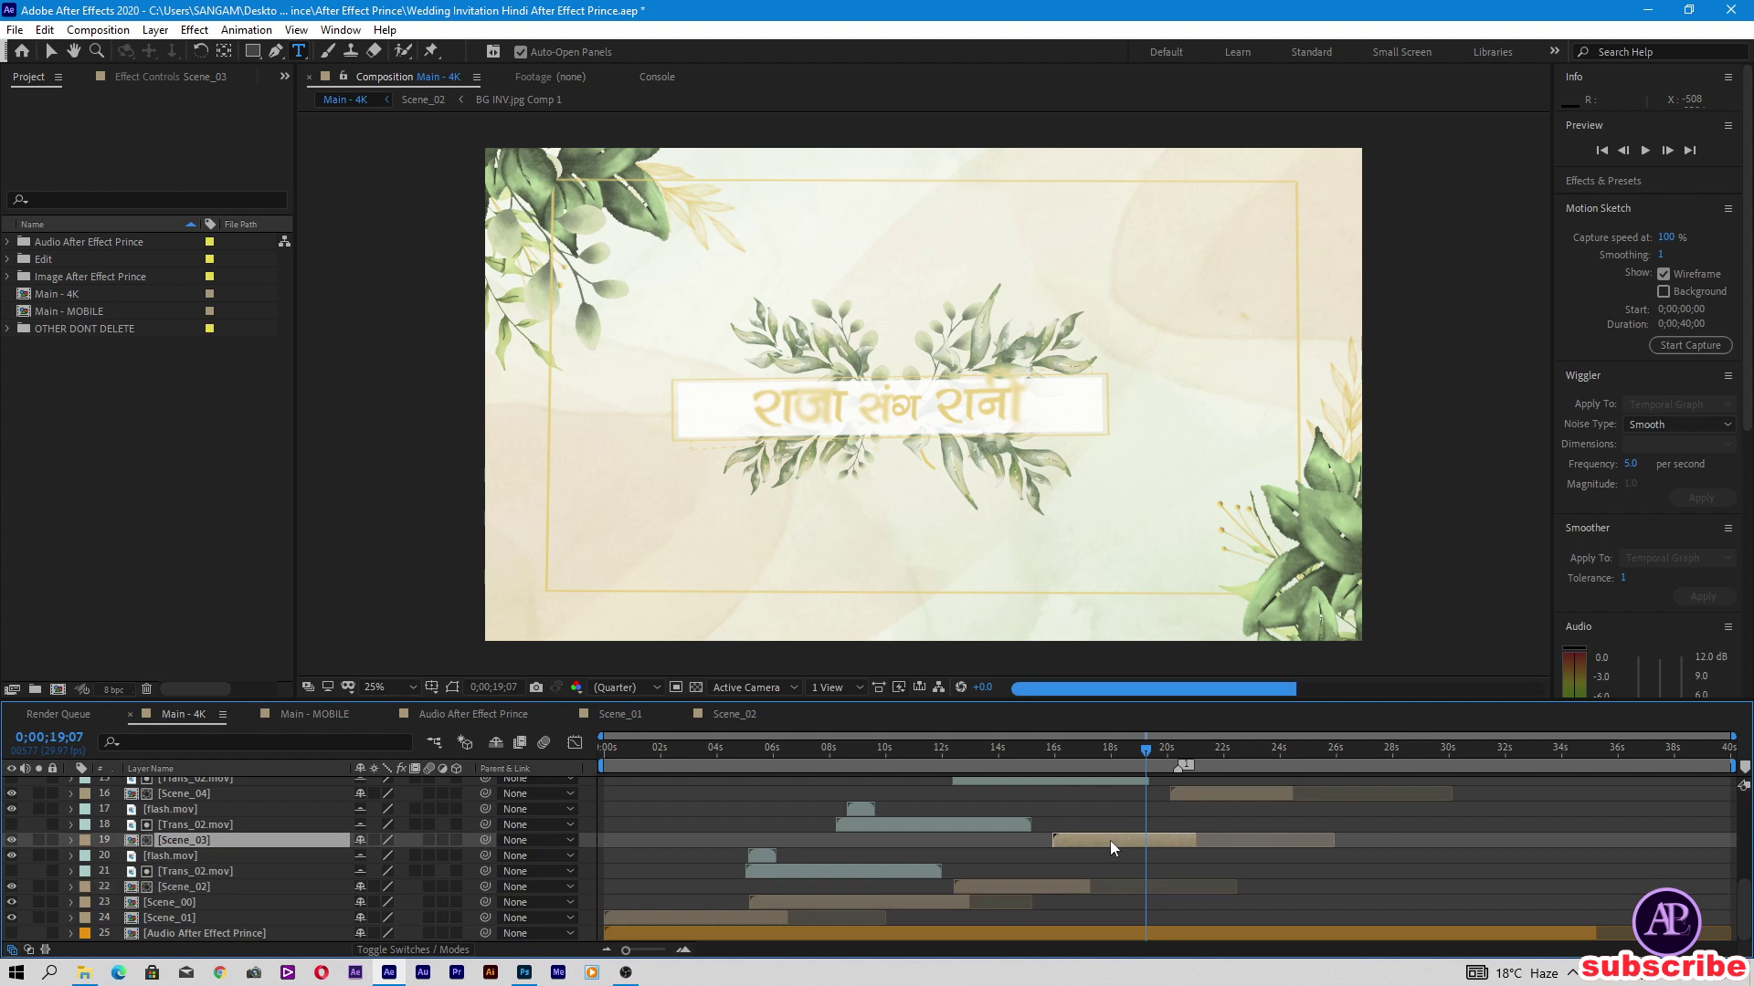
pyautogui.doubleClick(1109, 840)
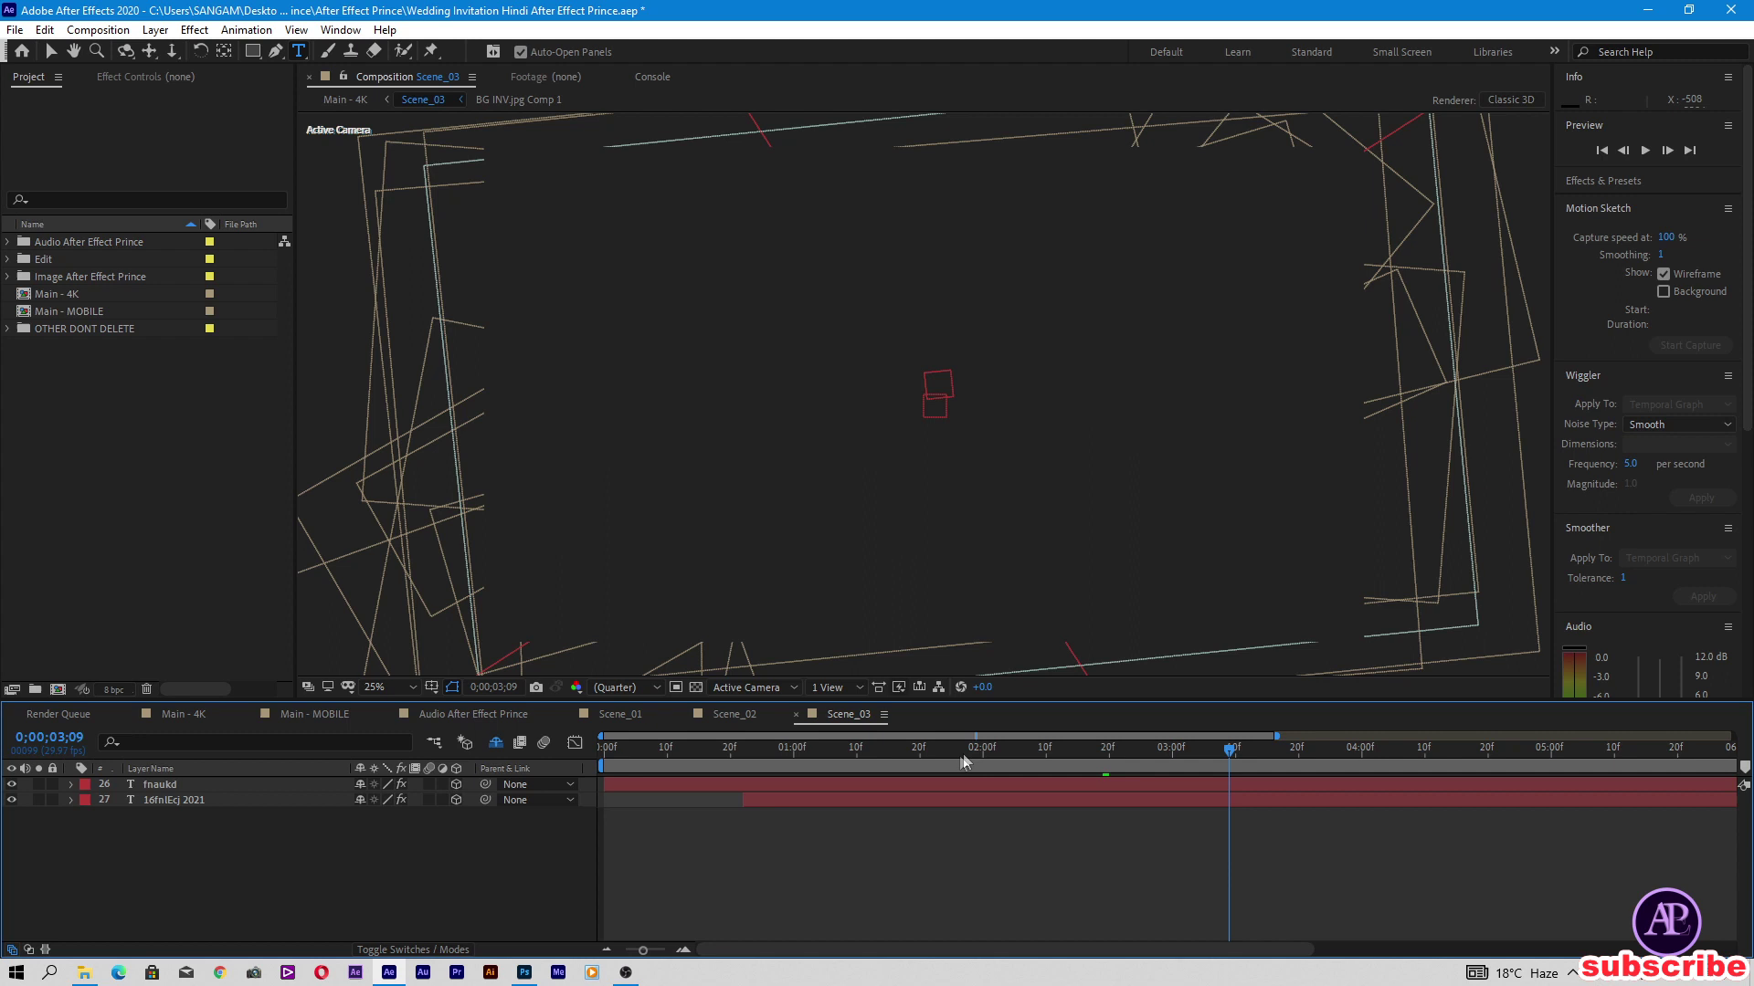
pyautogui.click(1020, 747)
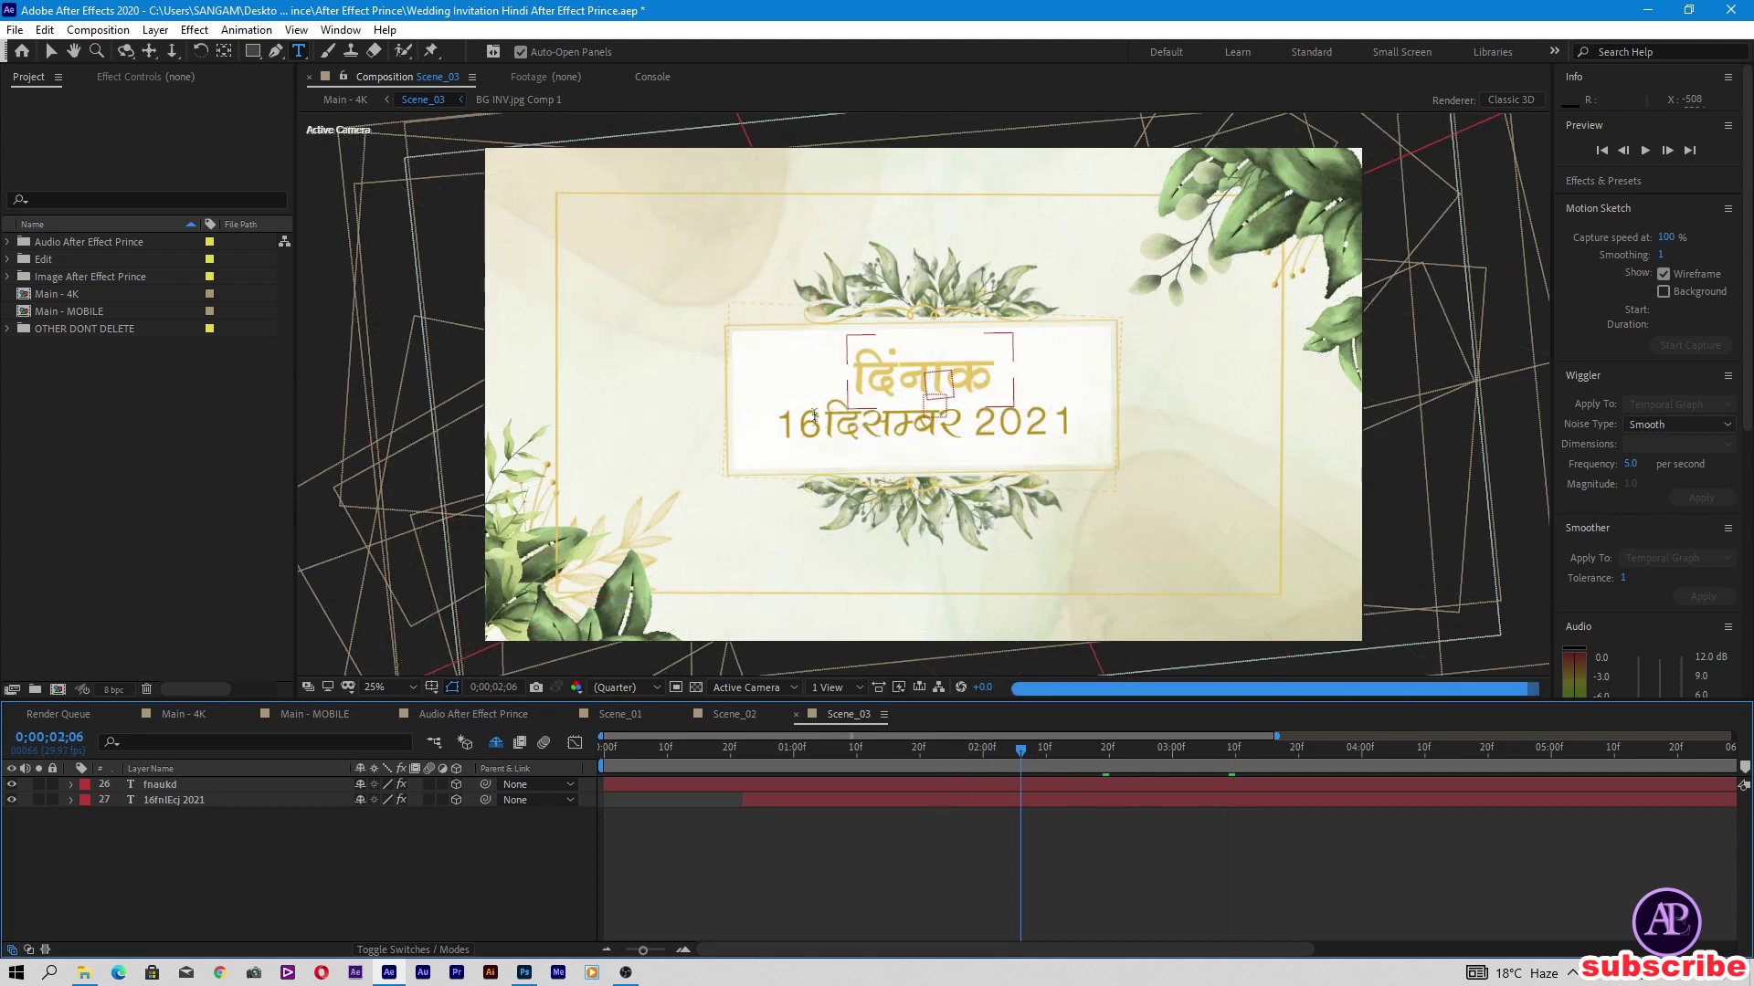
pyautogui.doubleClick(853, 372)
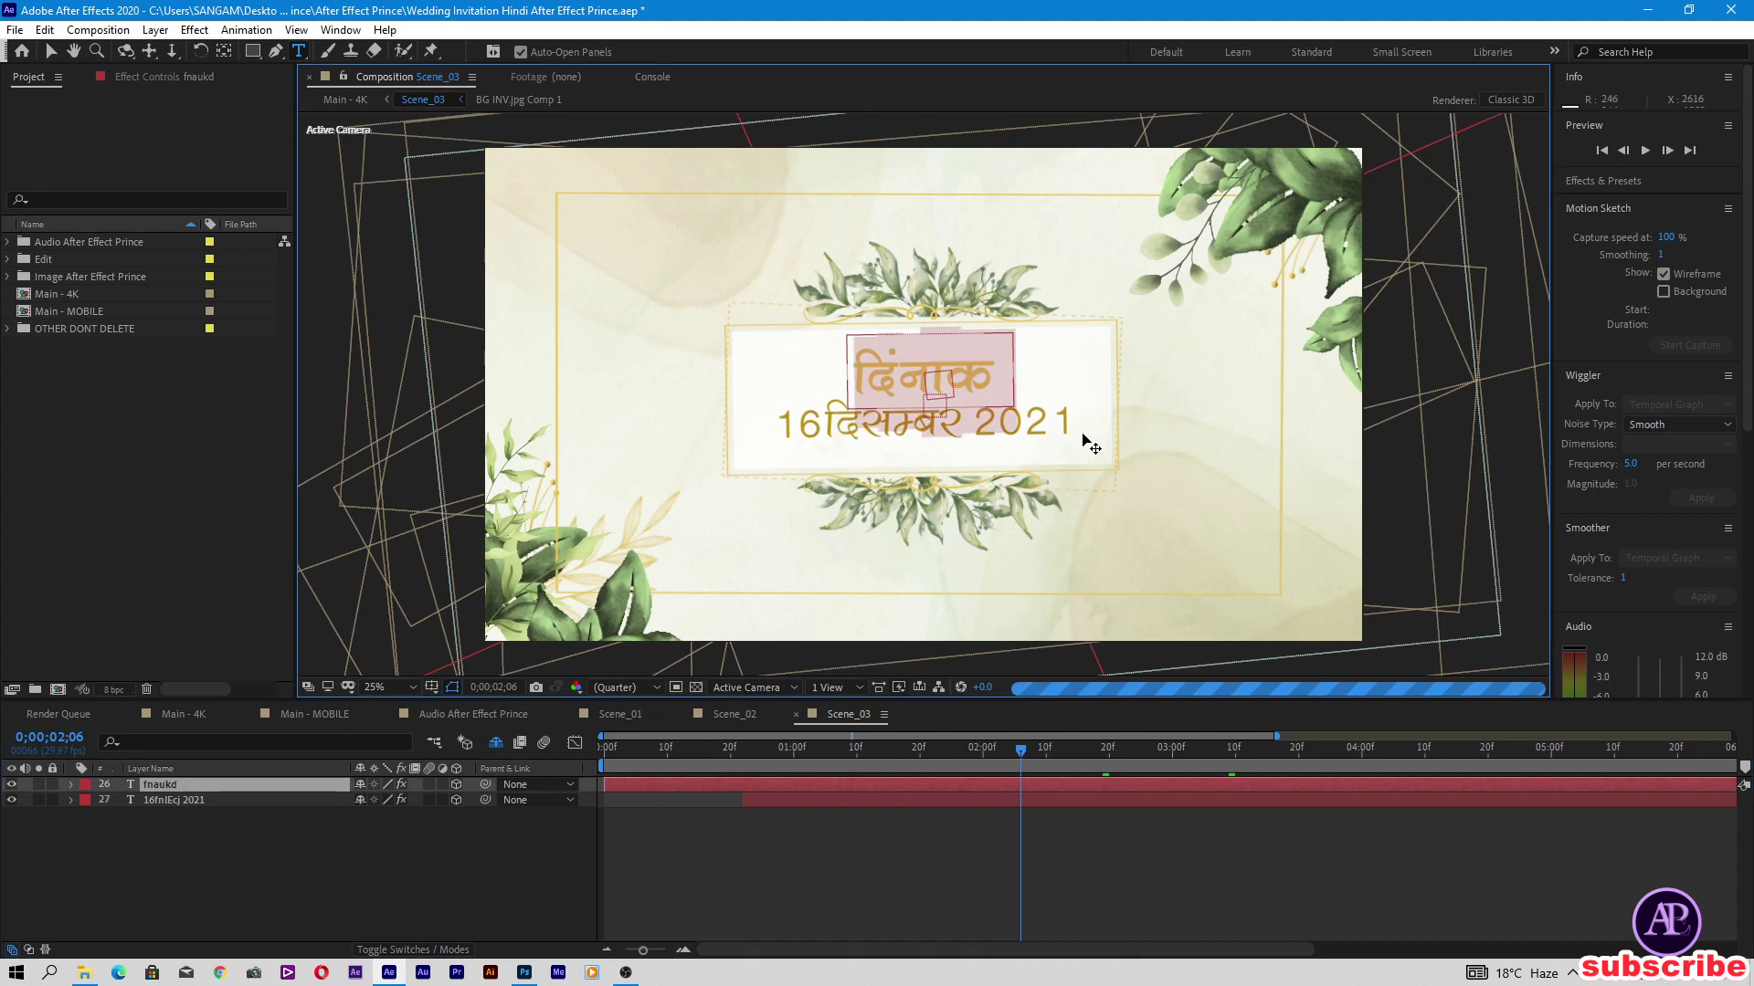
pyautogui.click(234, 803)
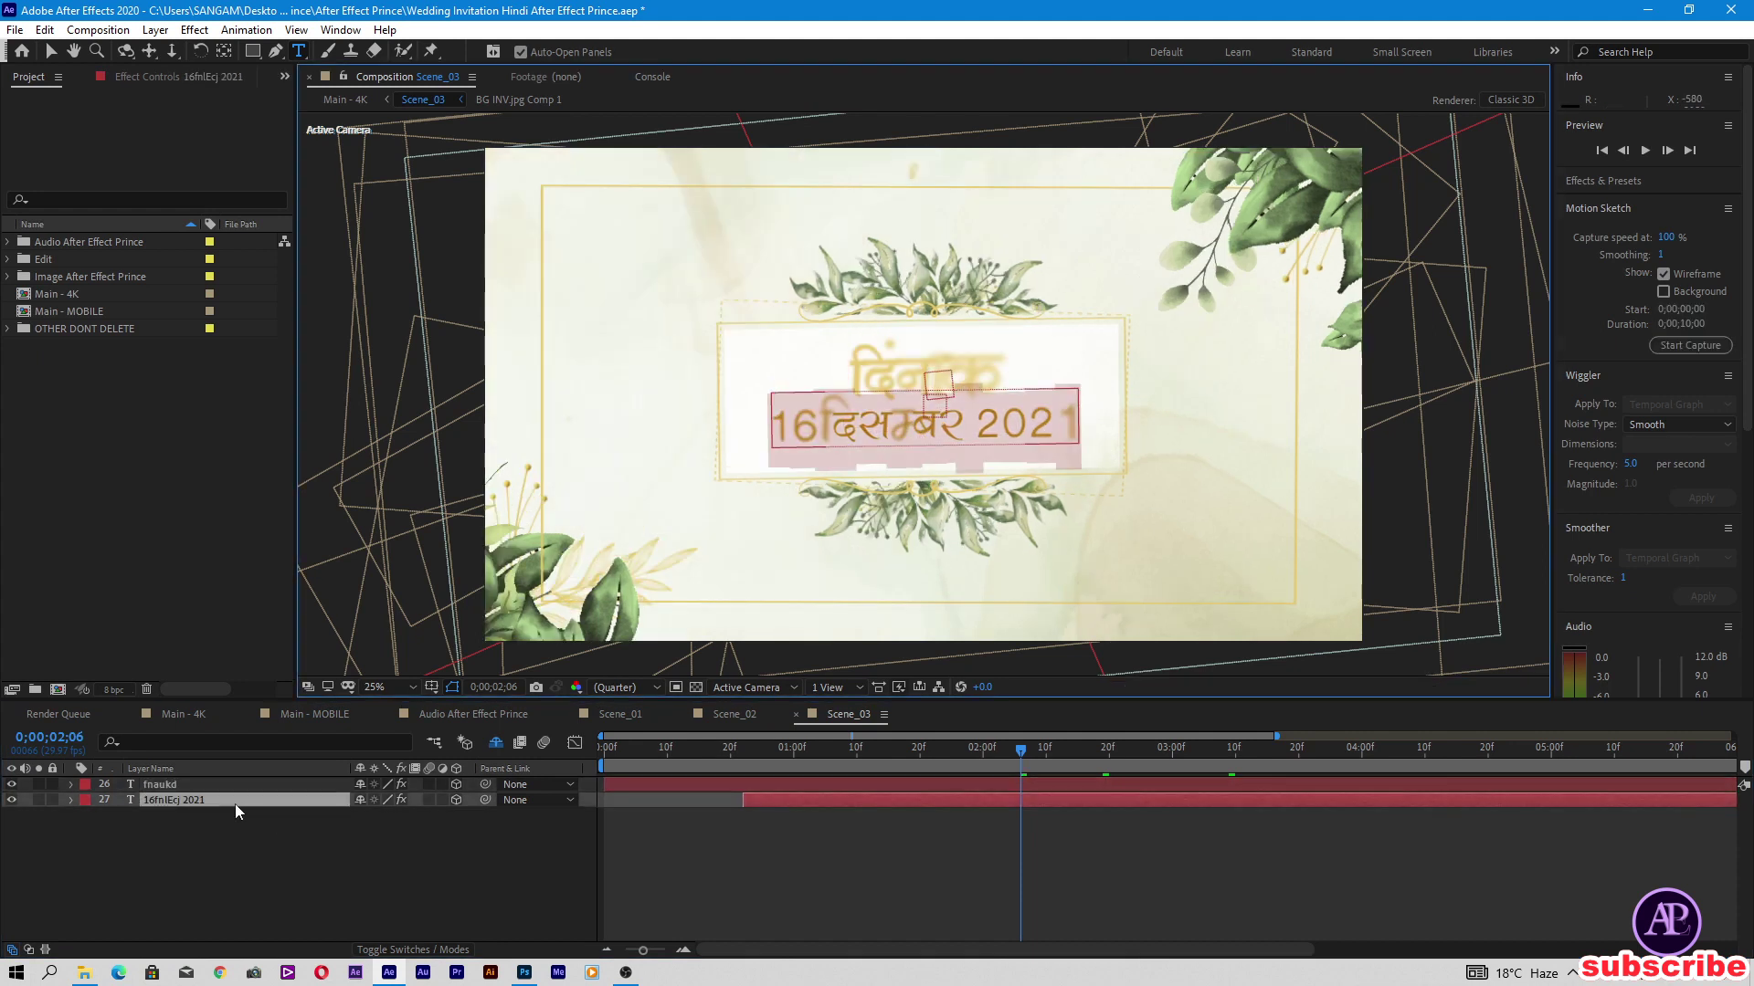
# Step: Open the Scene_04 composition from Main - 4K and select its family-name and welcome-line text layers at 0;00;02;09
pyautogui.click(182, 714)
pyautogui.scroll(3, 1196, 937)
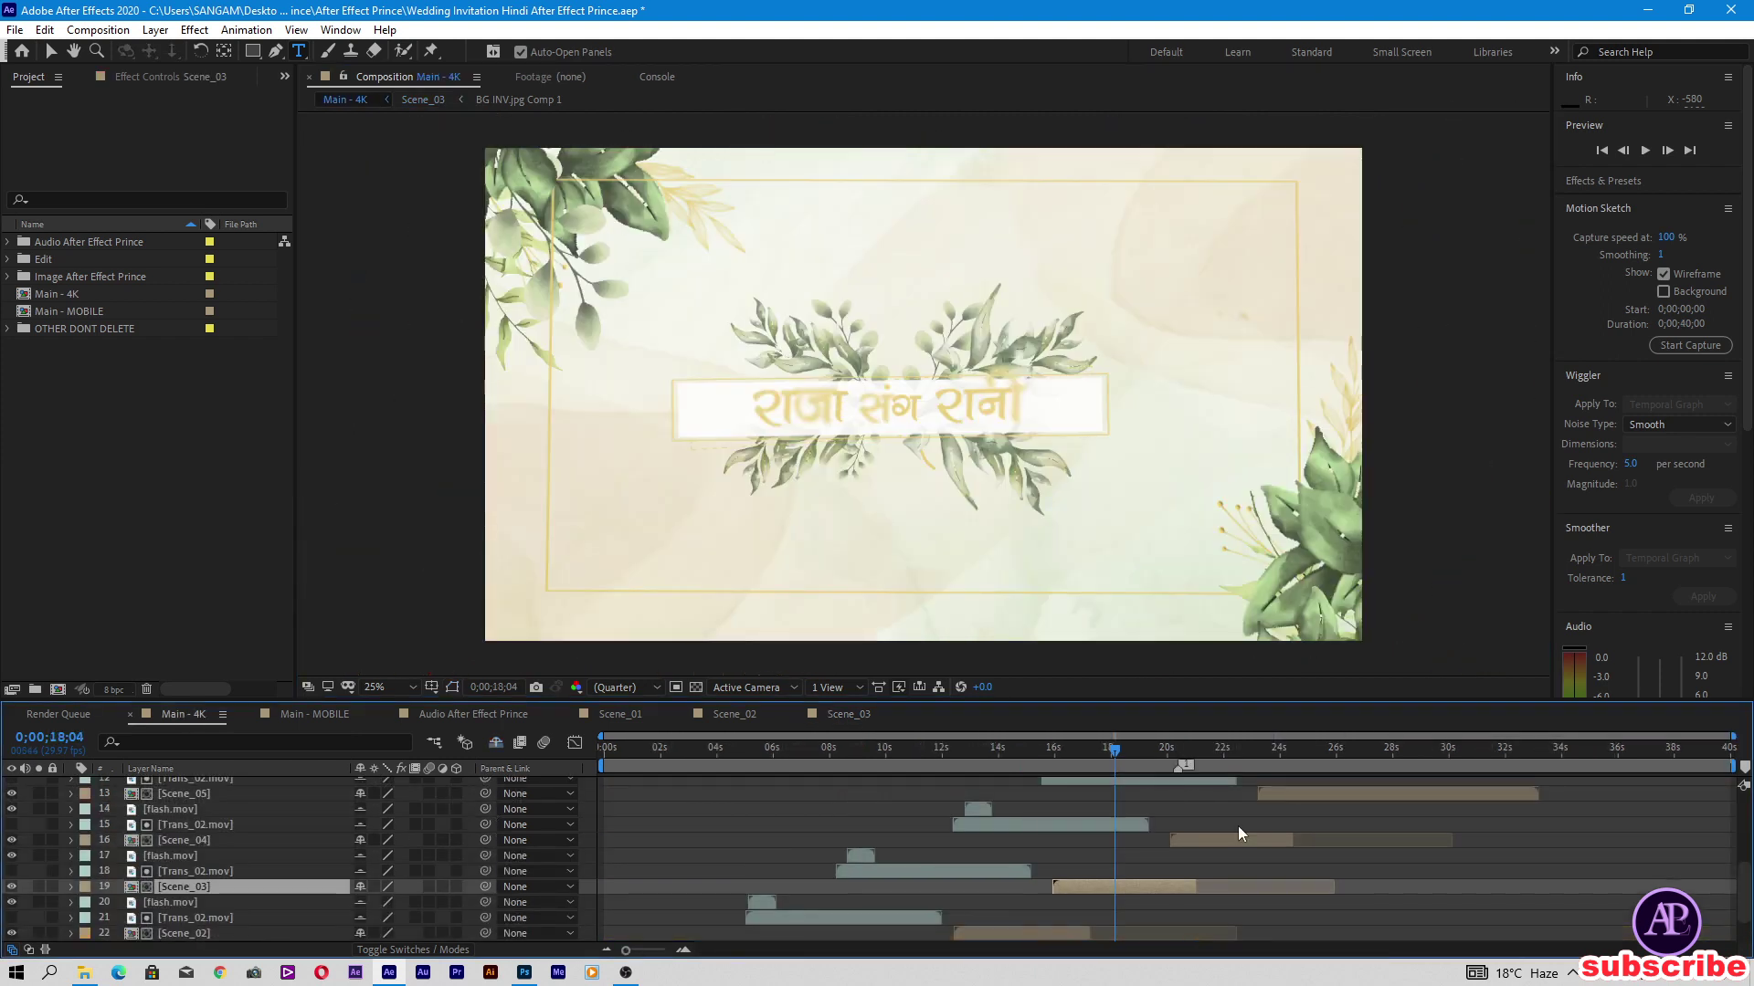
pyautogui.moveTo(1225, 755); pyautogui.dragTo(1246, 751)
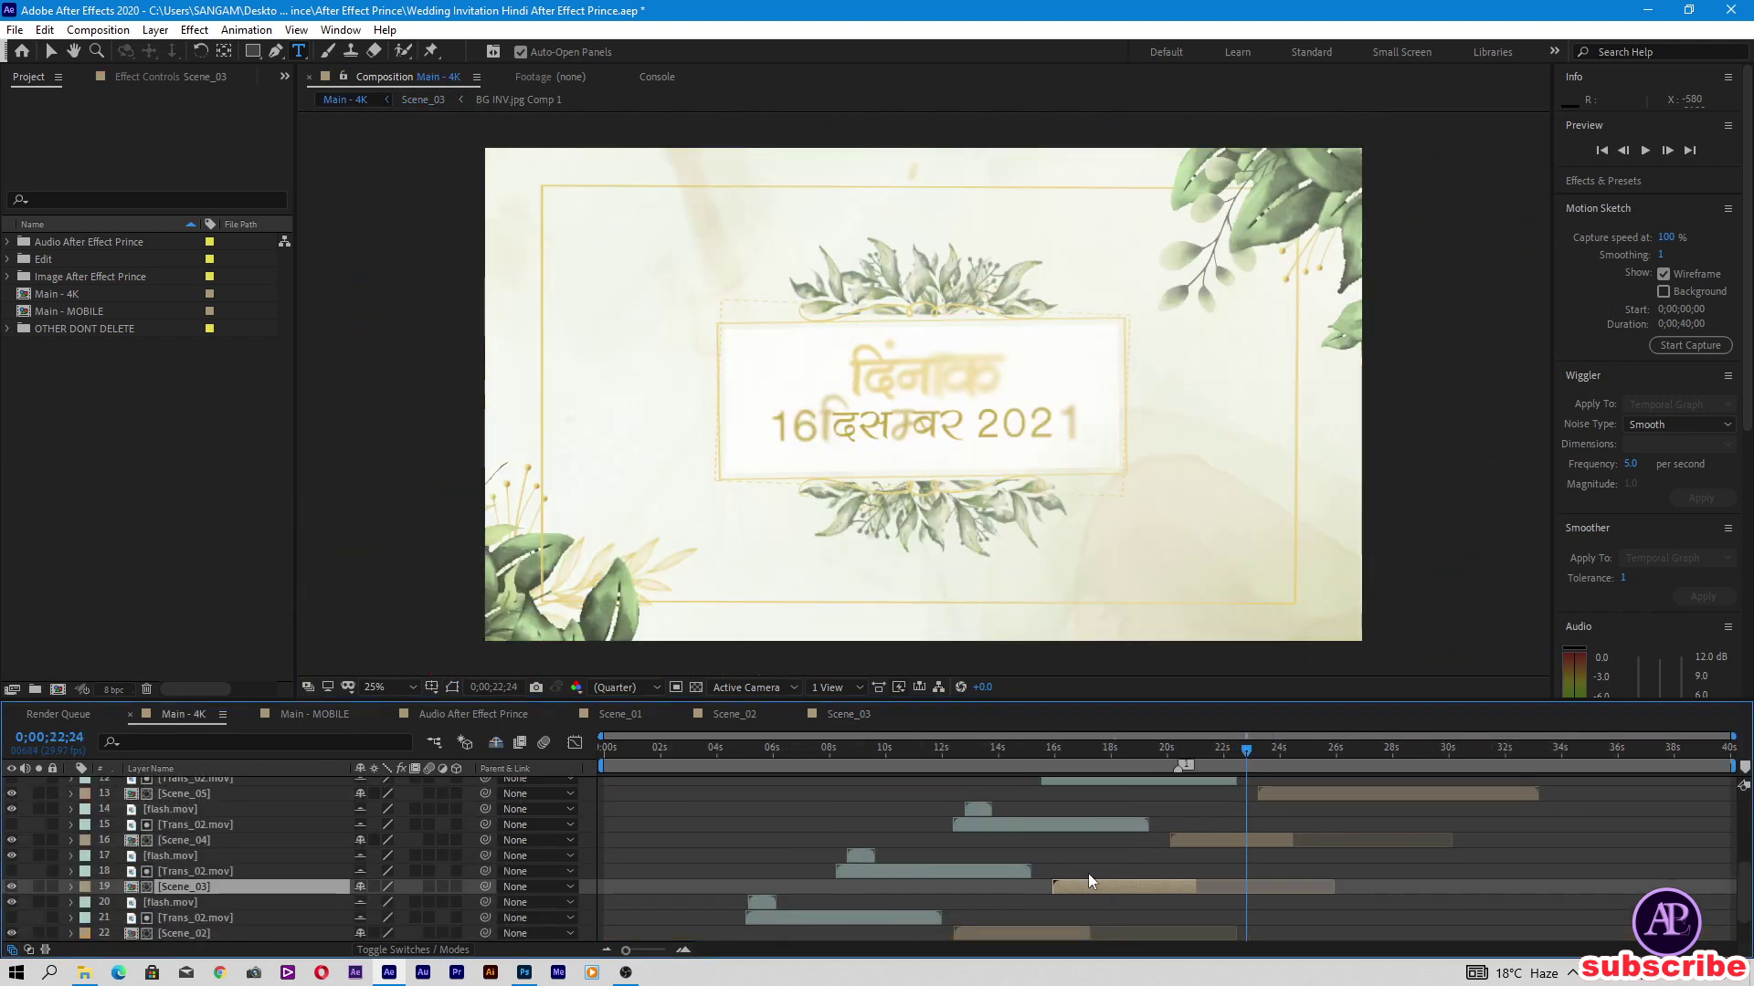
pyautogui.click(1214, 838)
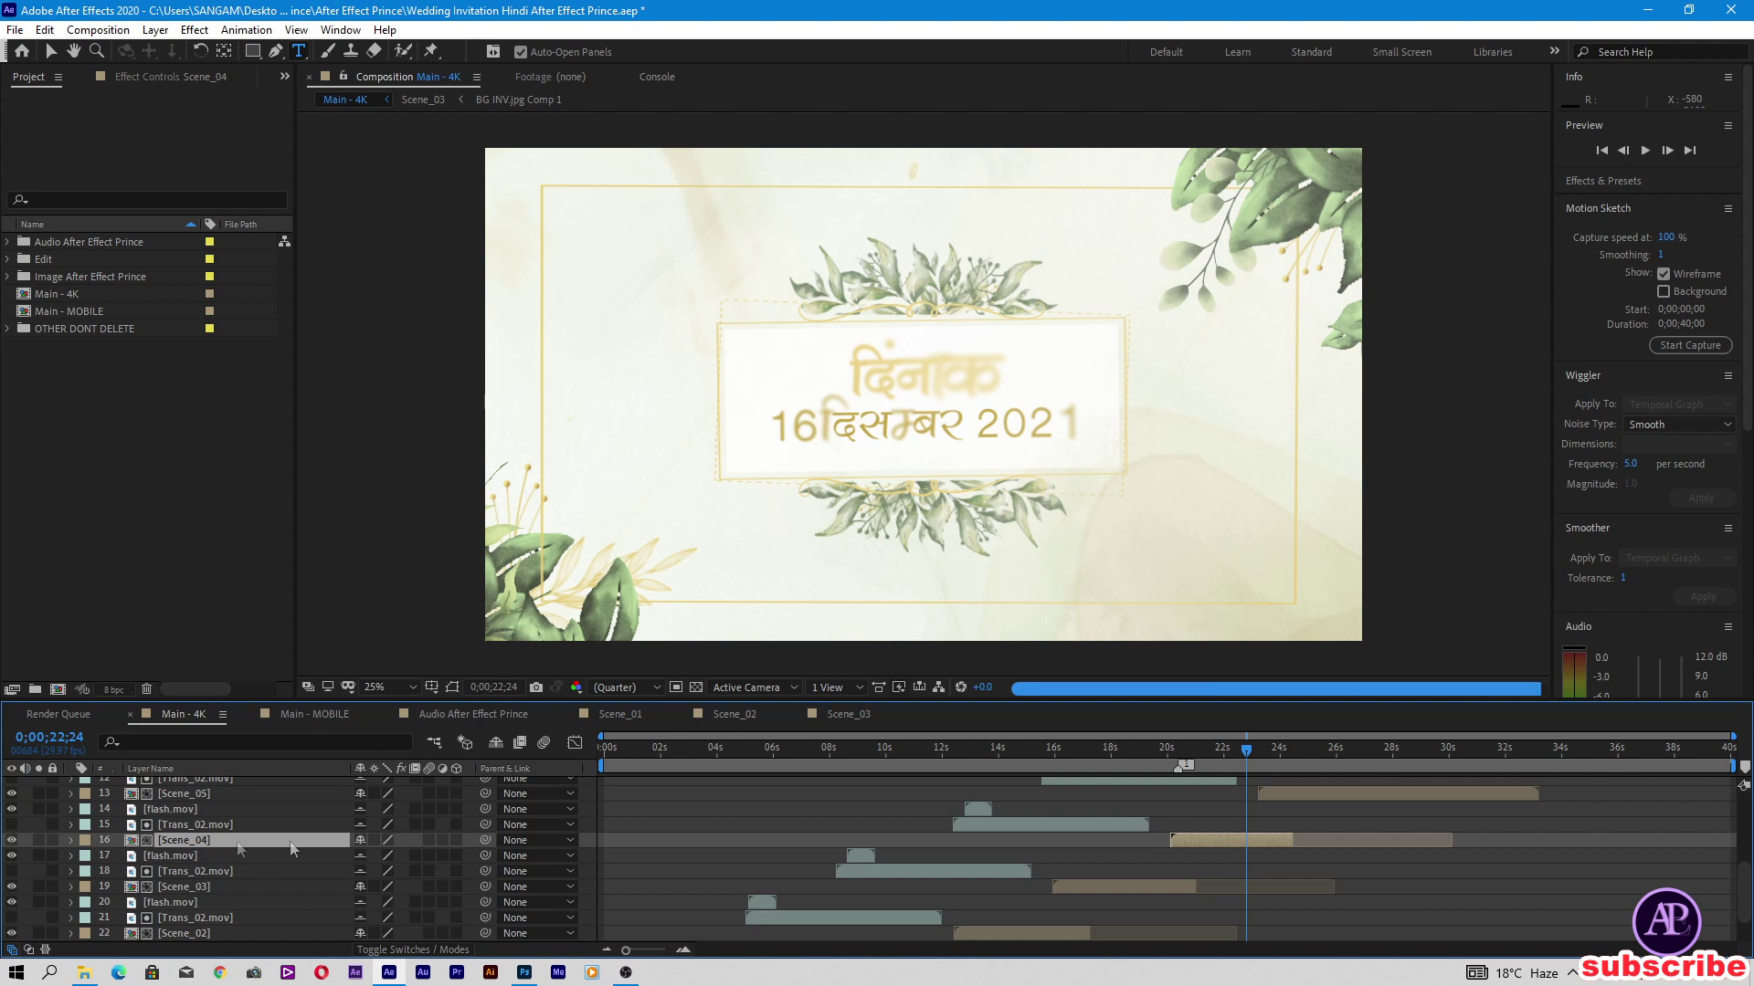
pyautogui.doubleClick(1210, 835)
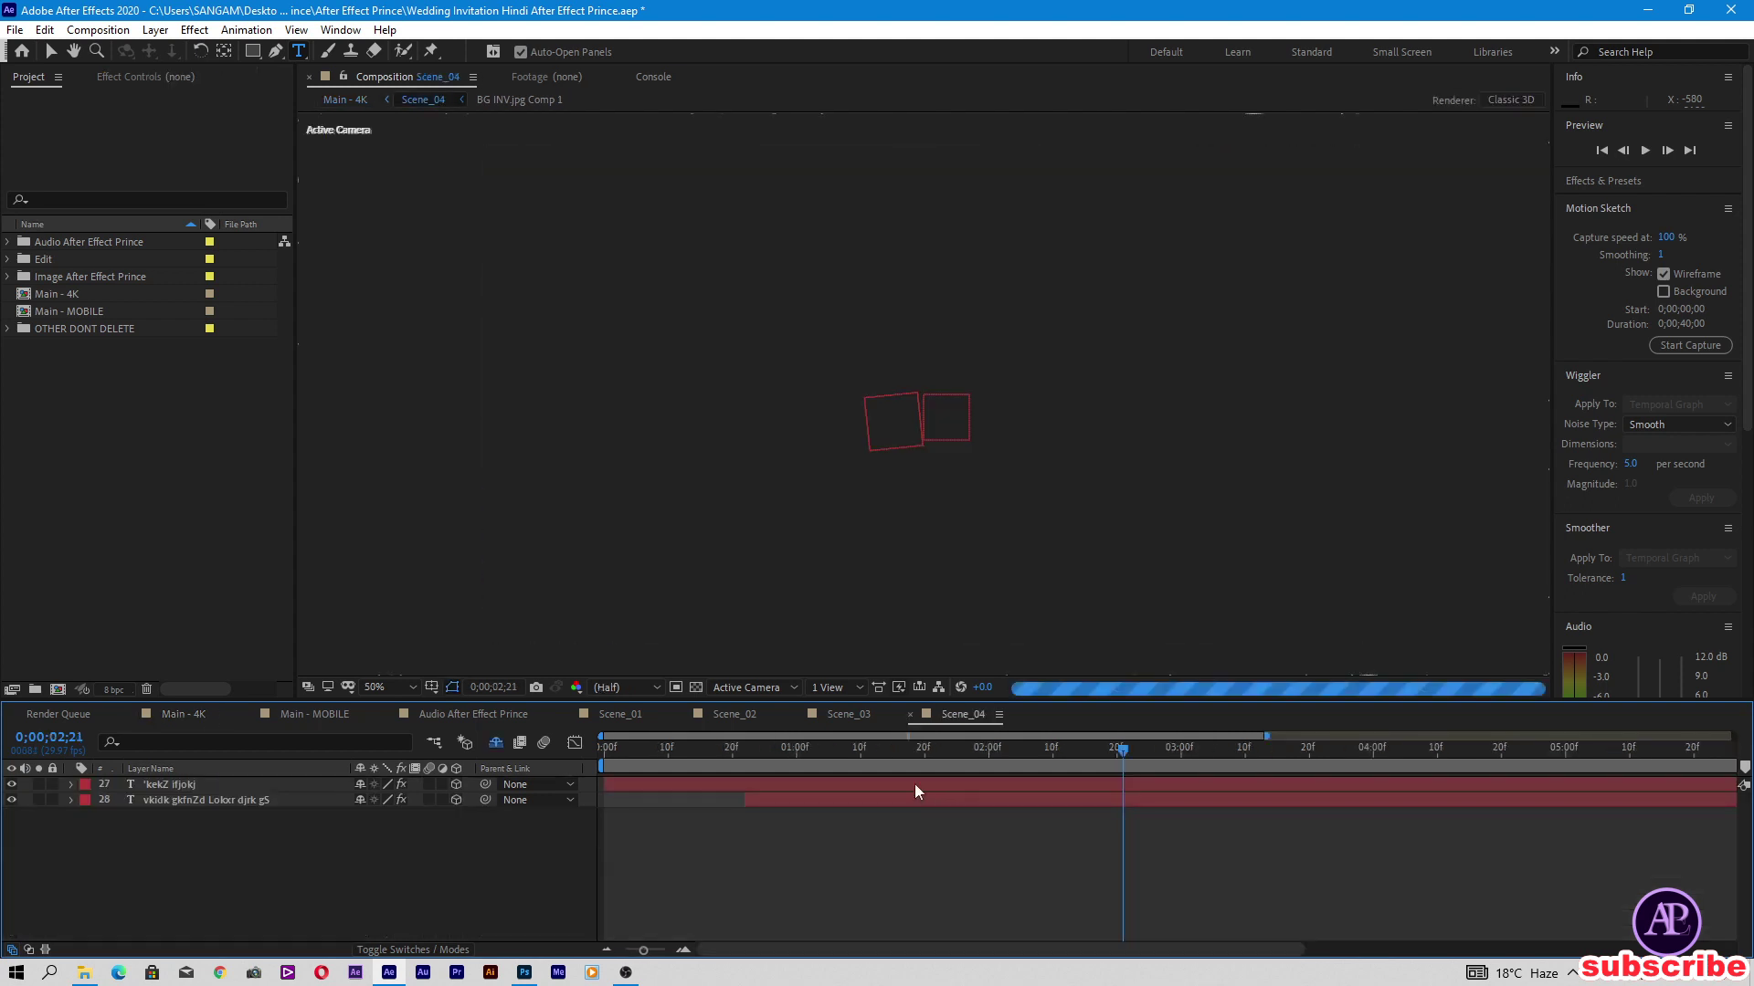
pyautogui.moveTo(966, 752); pyautogui.dragTo(1048, 749)
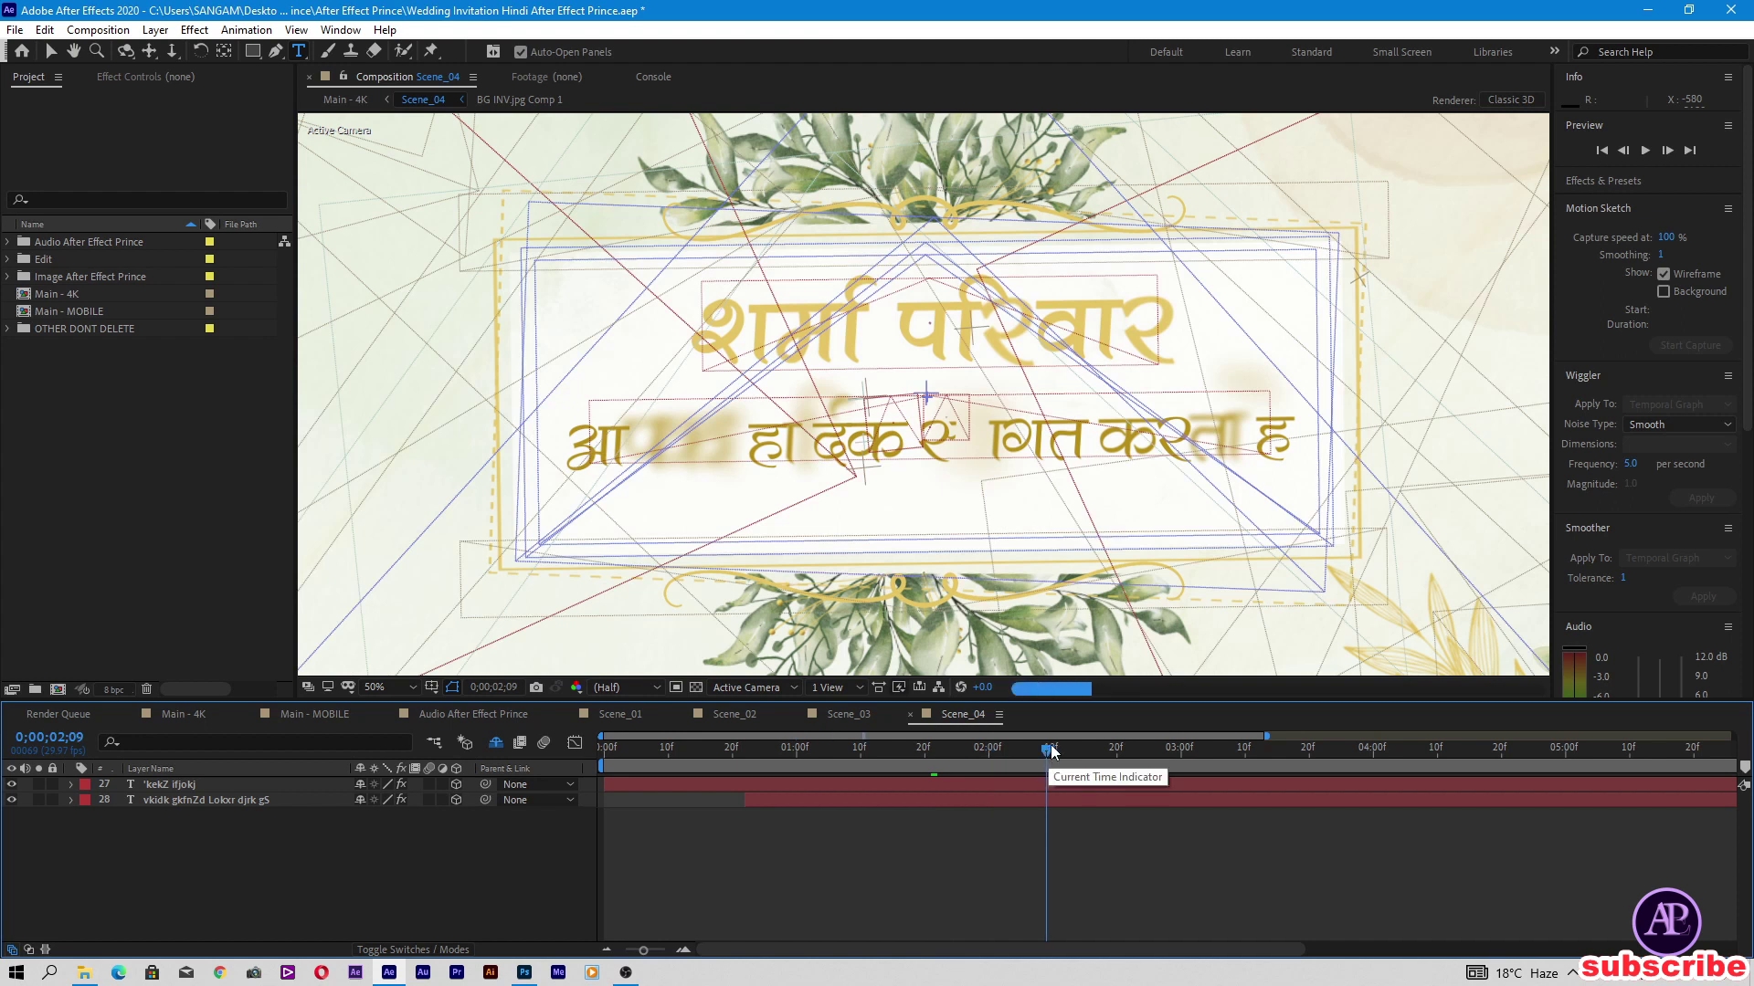
pyautogui.click(192, 784)
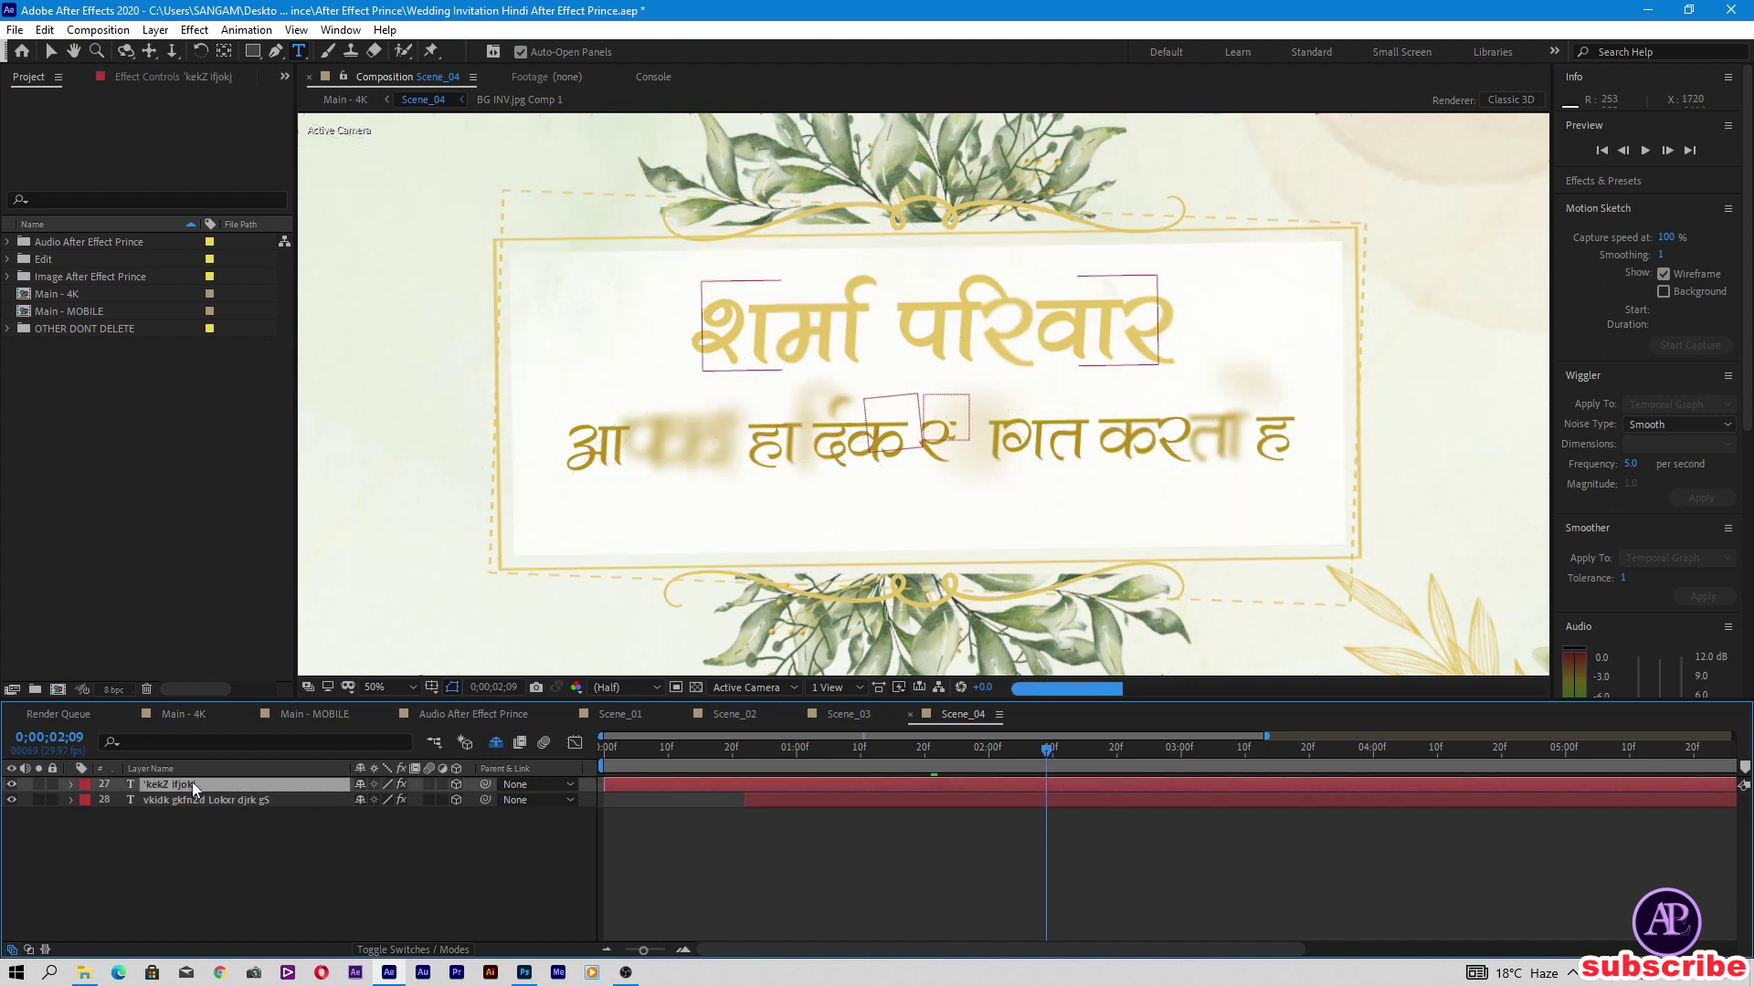
pyautogui.click(247, 799)
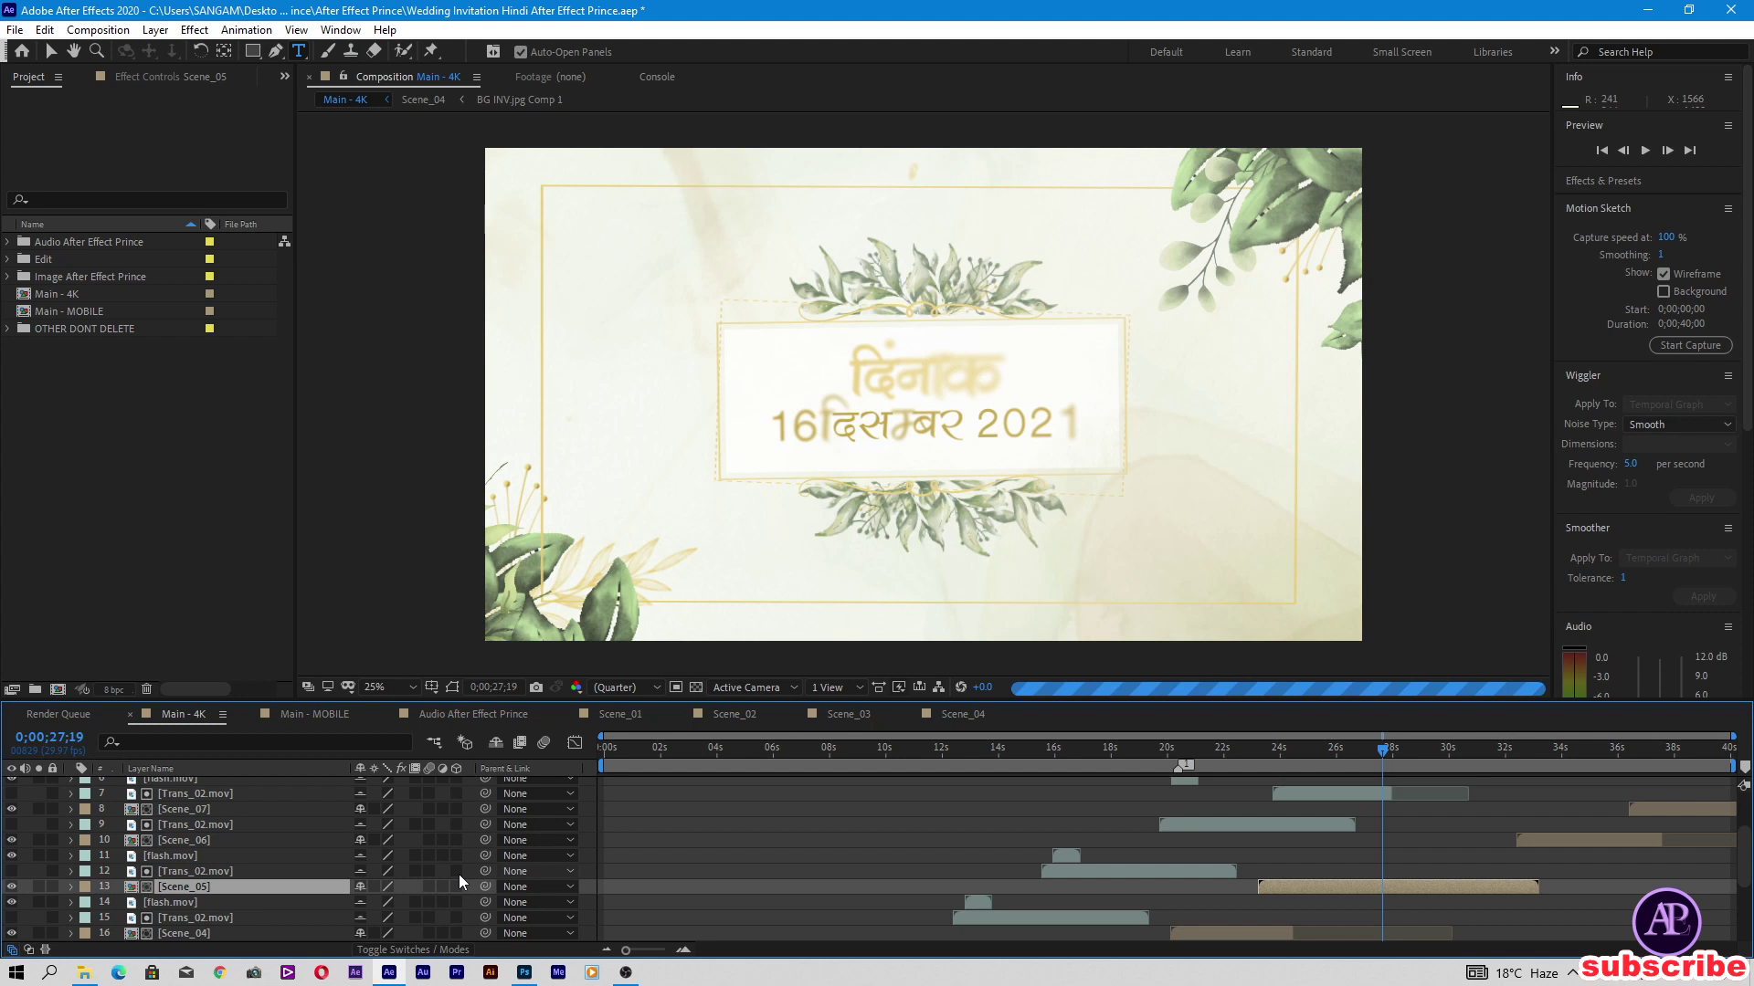
# Step: Open the Scene_05 composition, hide its shy layers and open the nested Edit Timeline Here composition
pyautogui.doubleClick(1345, 887)
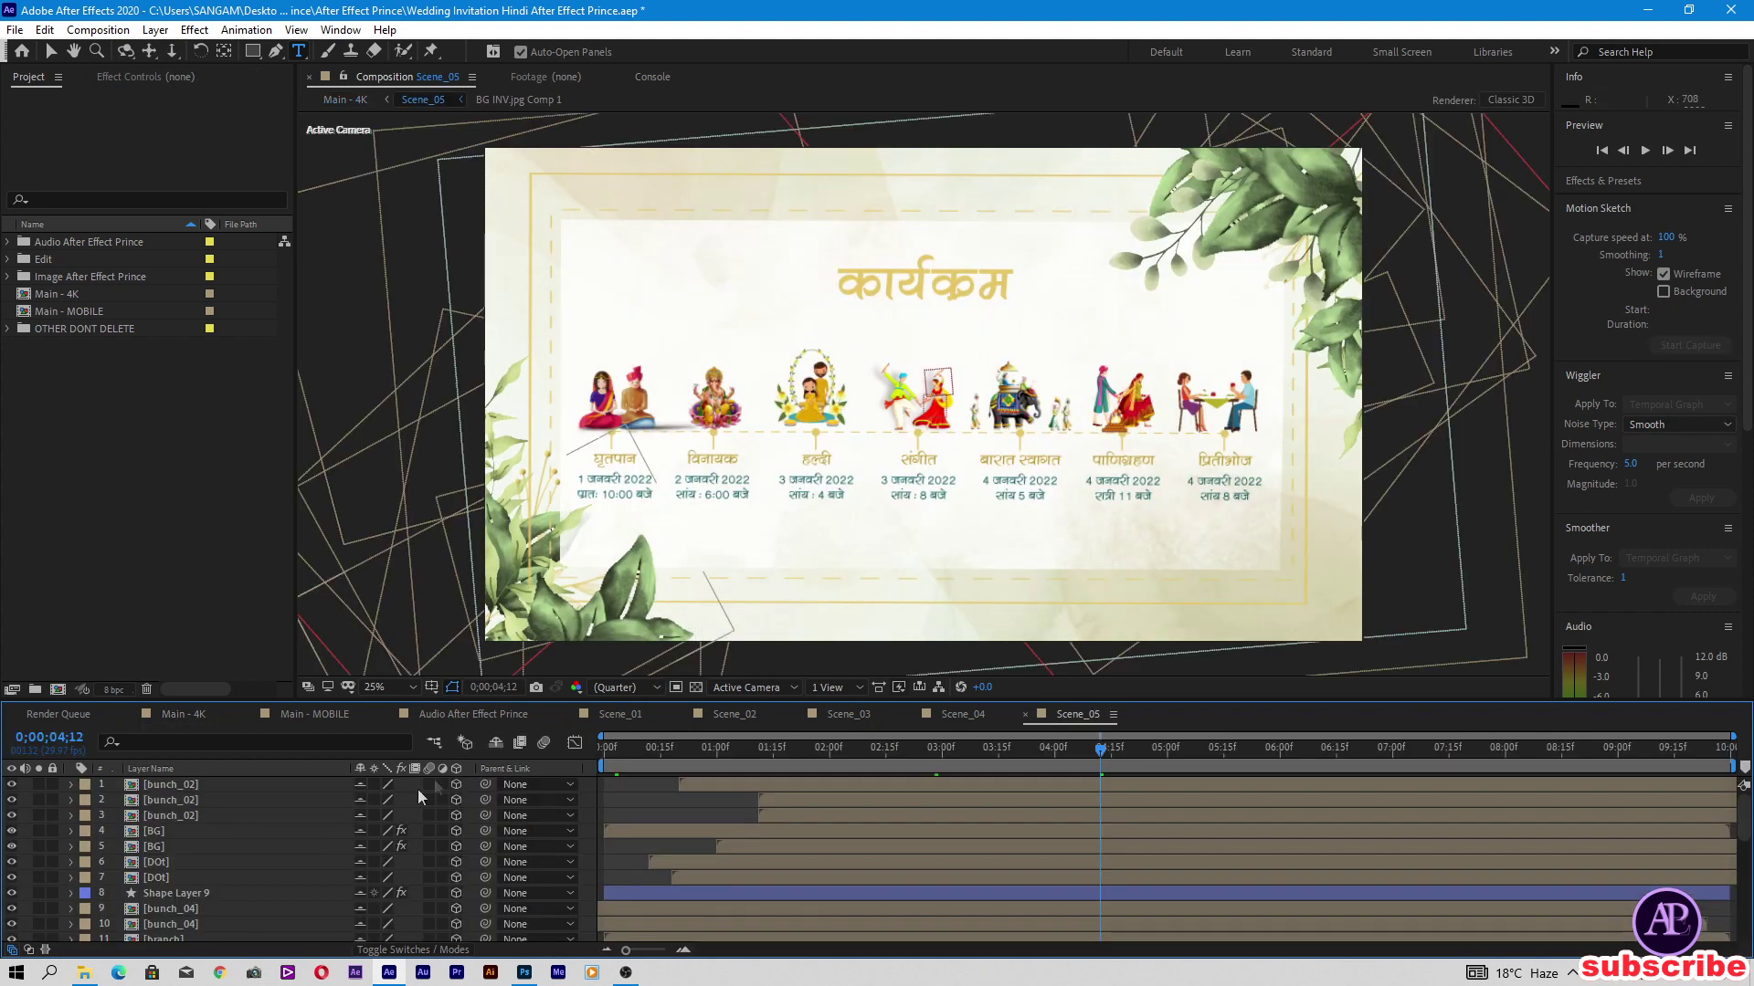
pyautogui.scroll(-5, 276, 857)
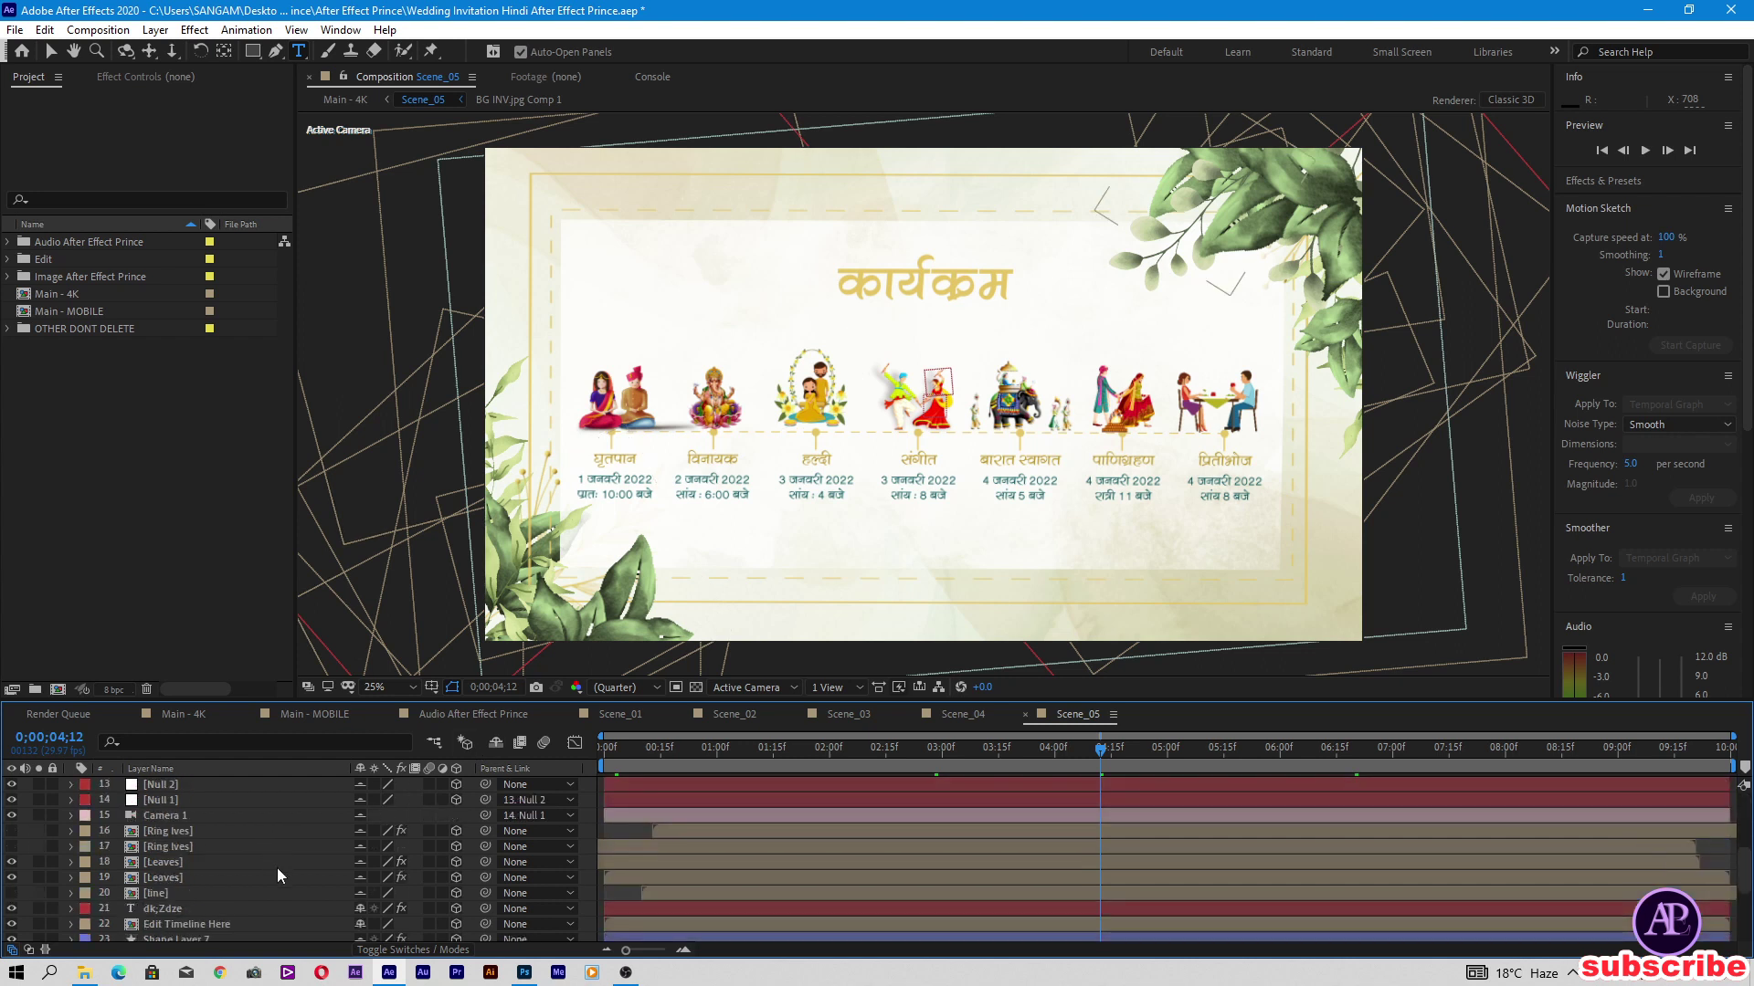
pyautogui.scroll(1, 279, 875)
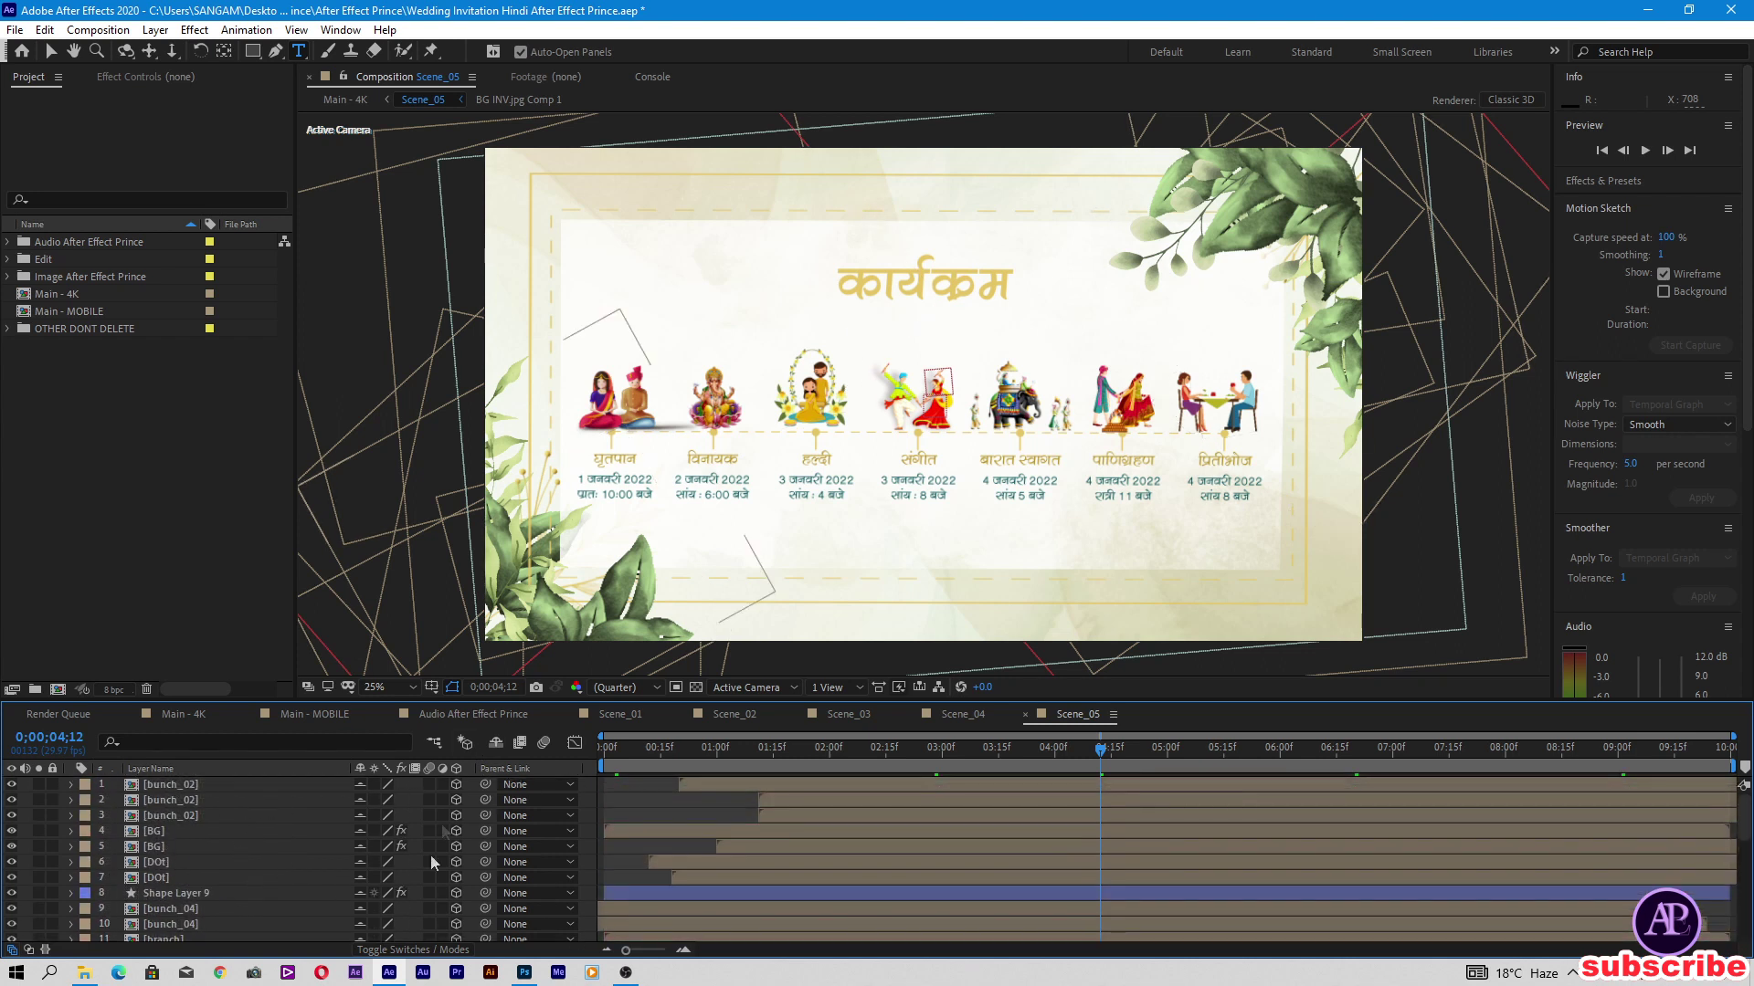
pyautogui.click(493, 745)
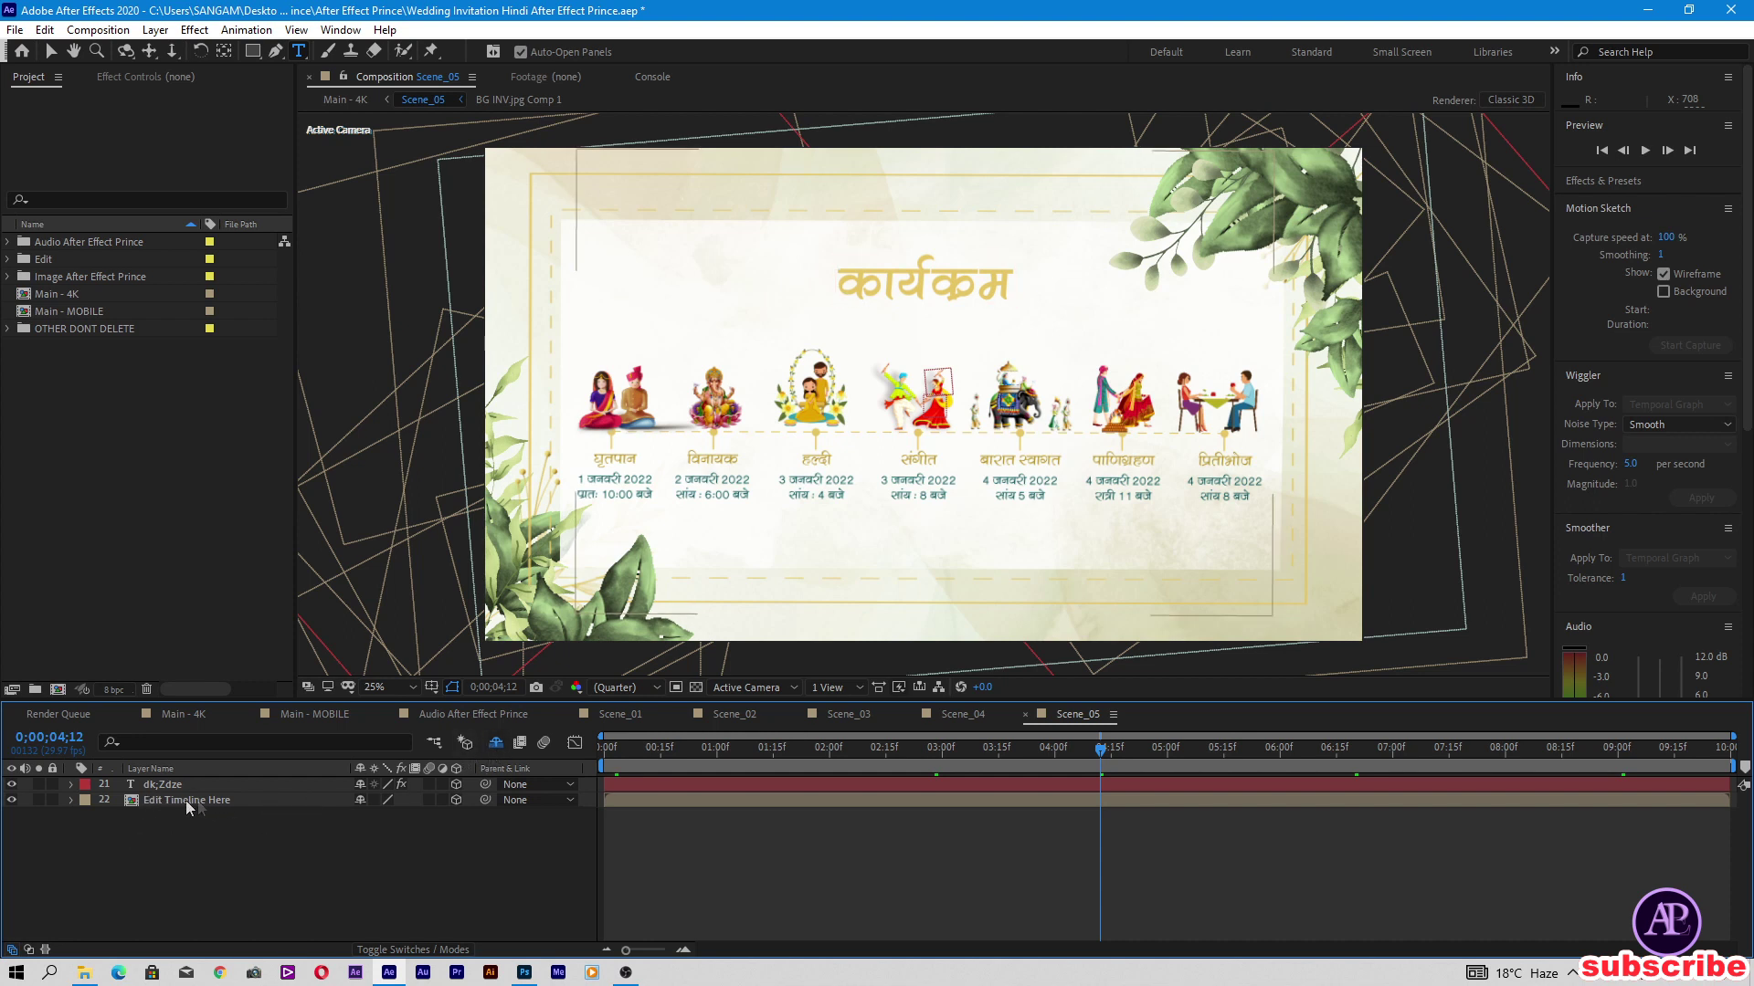
pyautogui.doubleClick(225, 800)
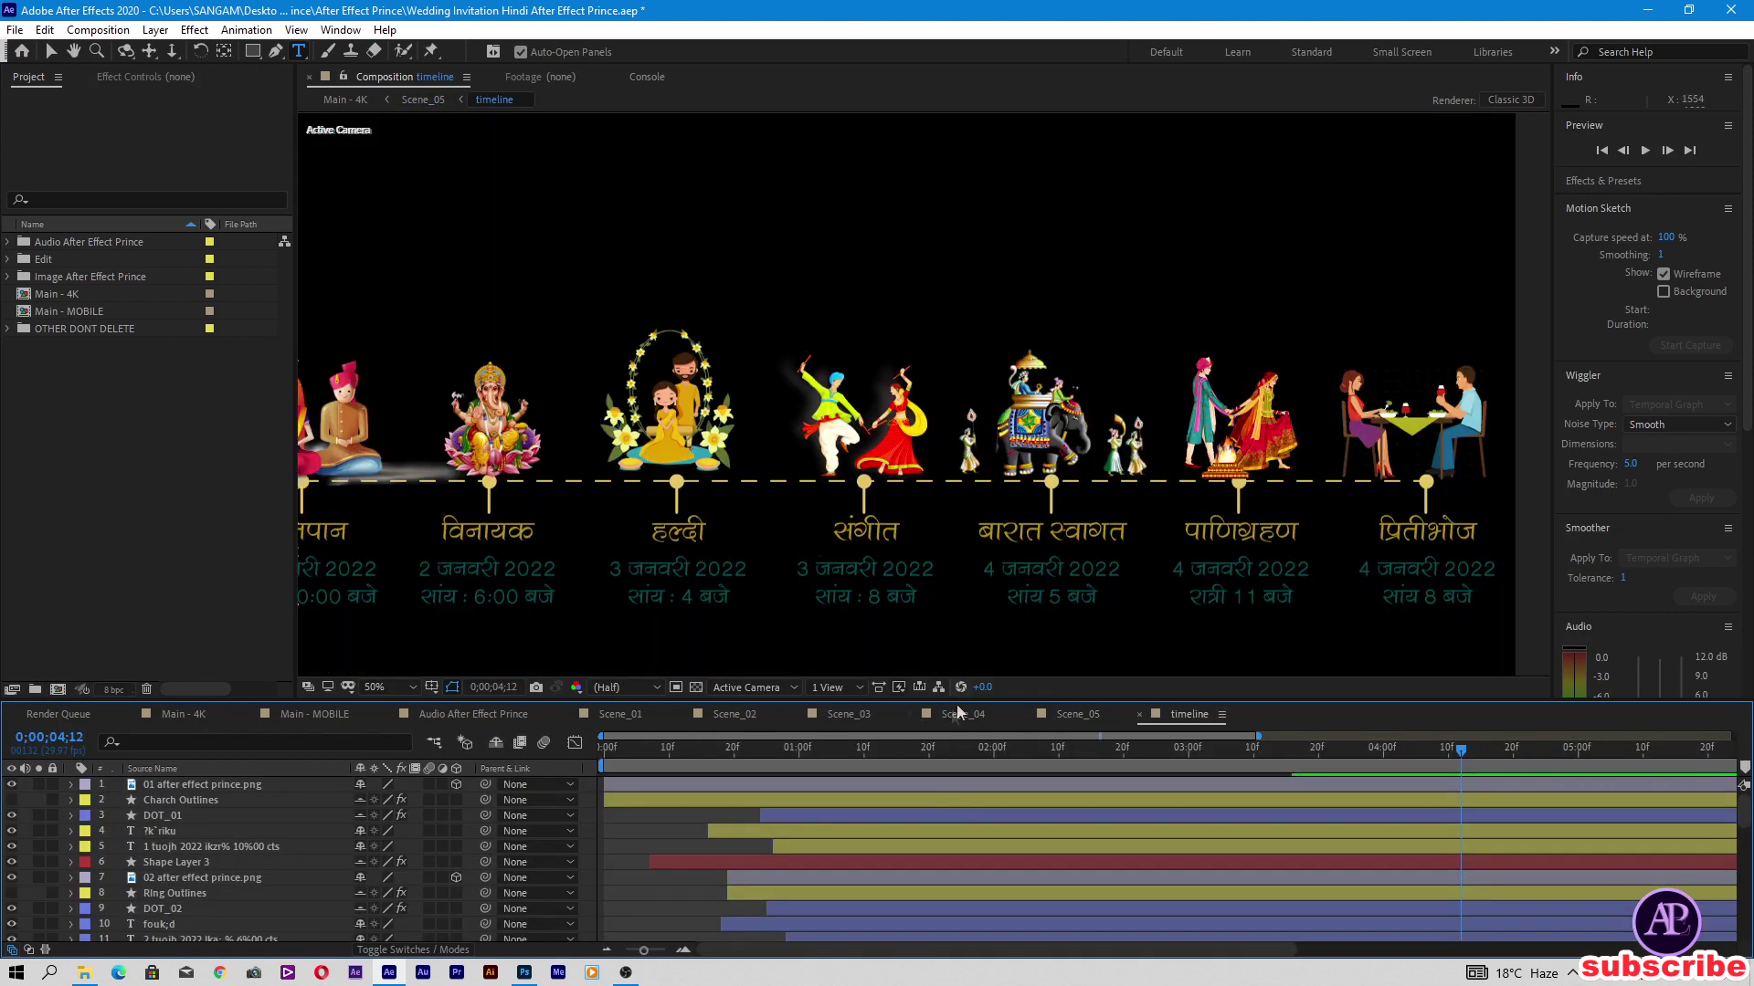
# Step: Move the timeline composition to 0;00;02;19 and select the first event's title, then its date and time text for editing
pyautogui.moveTo(764, 754); pyautogui.dragTo(1118, 753)
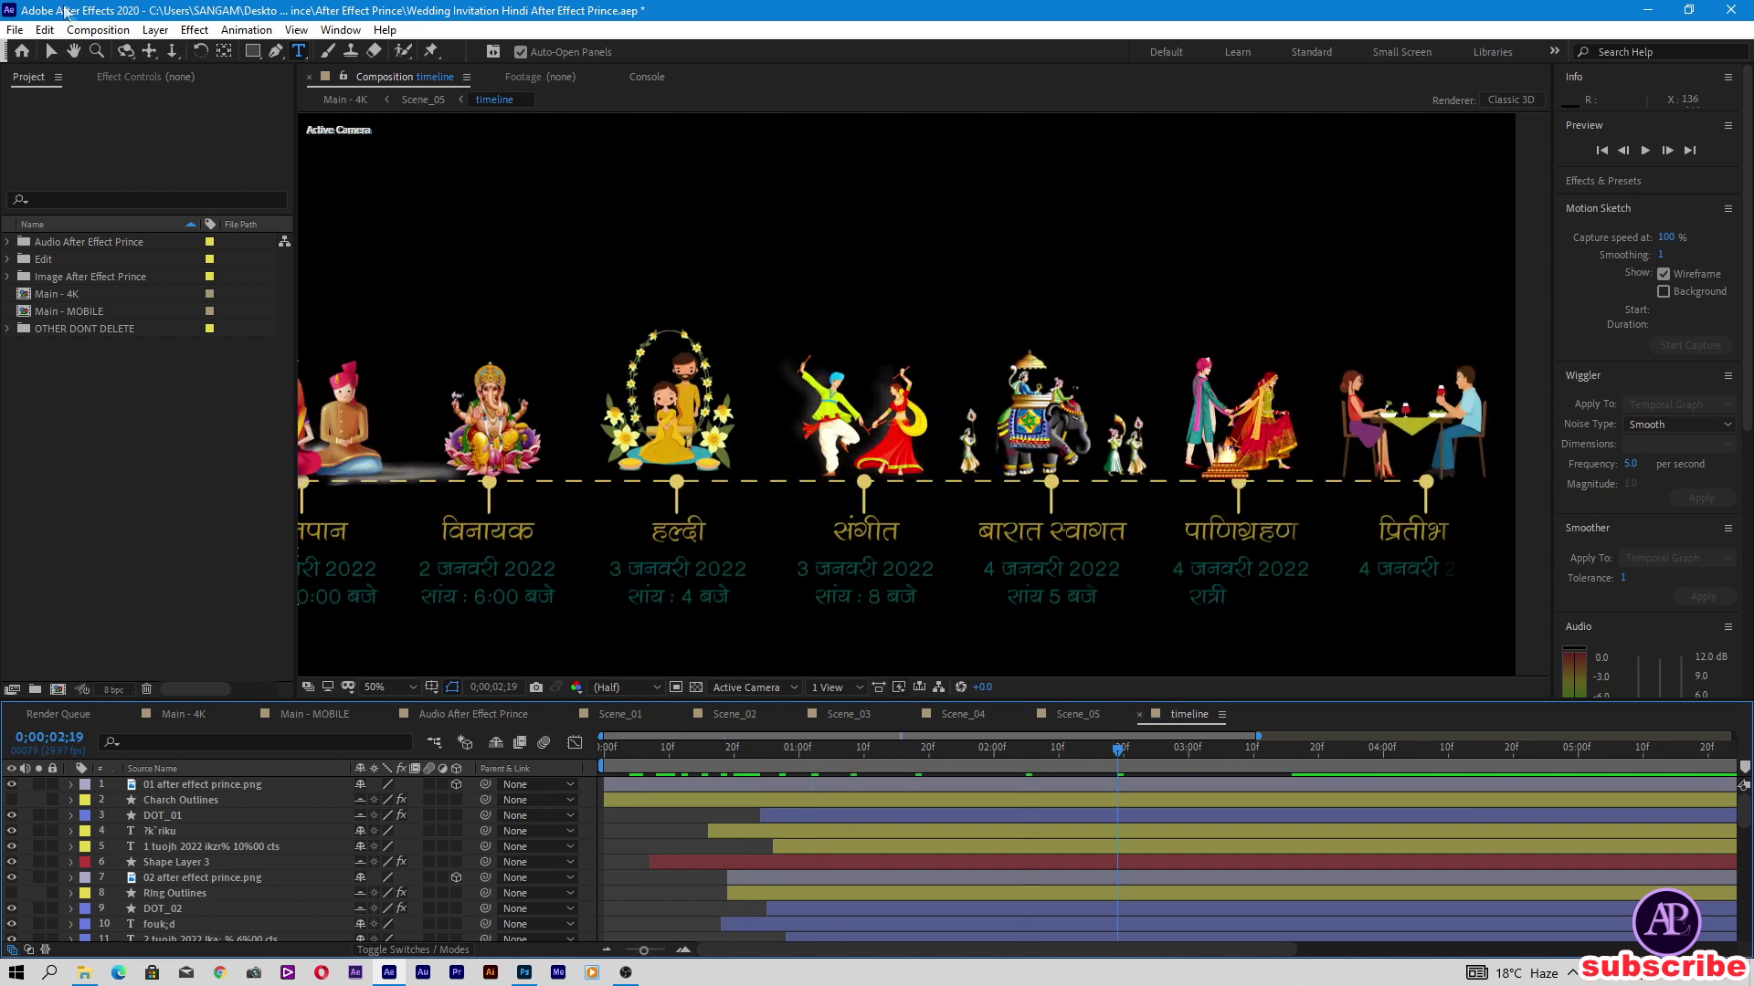
pyautogui.click(74, 51)
pyautogui.moveTo(427, 400); pyautogui.dragTo(531, 341)
pyautogui.press('v')
pyautogui.doubleClick(406, 475)
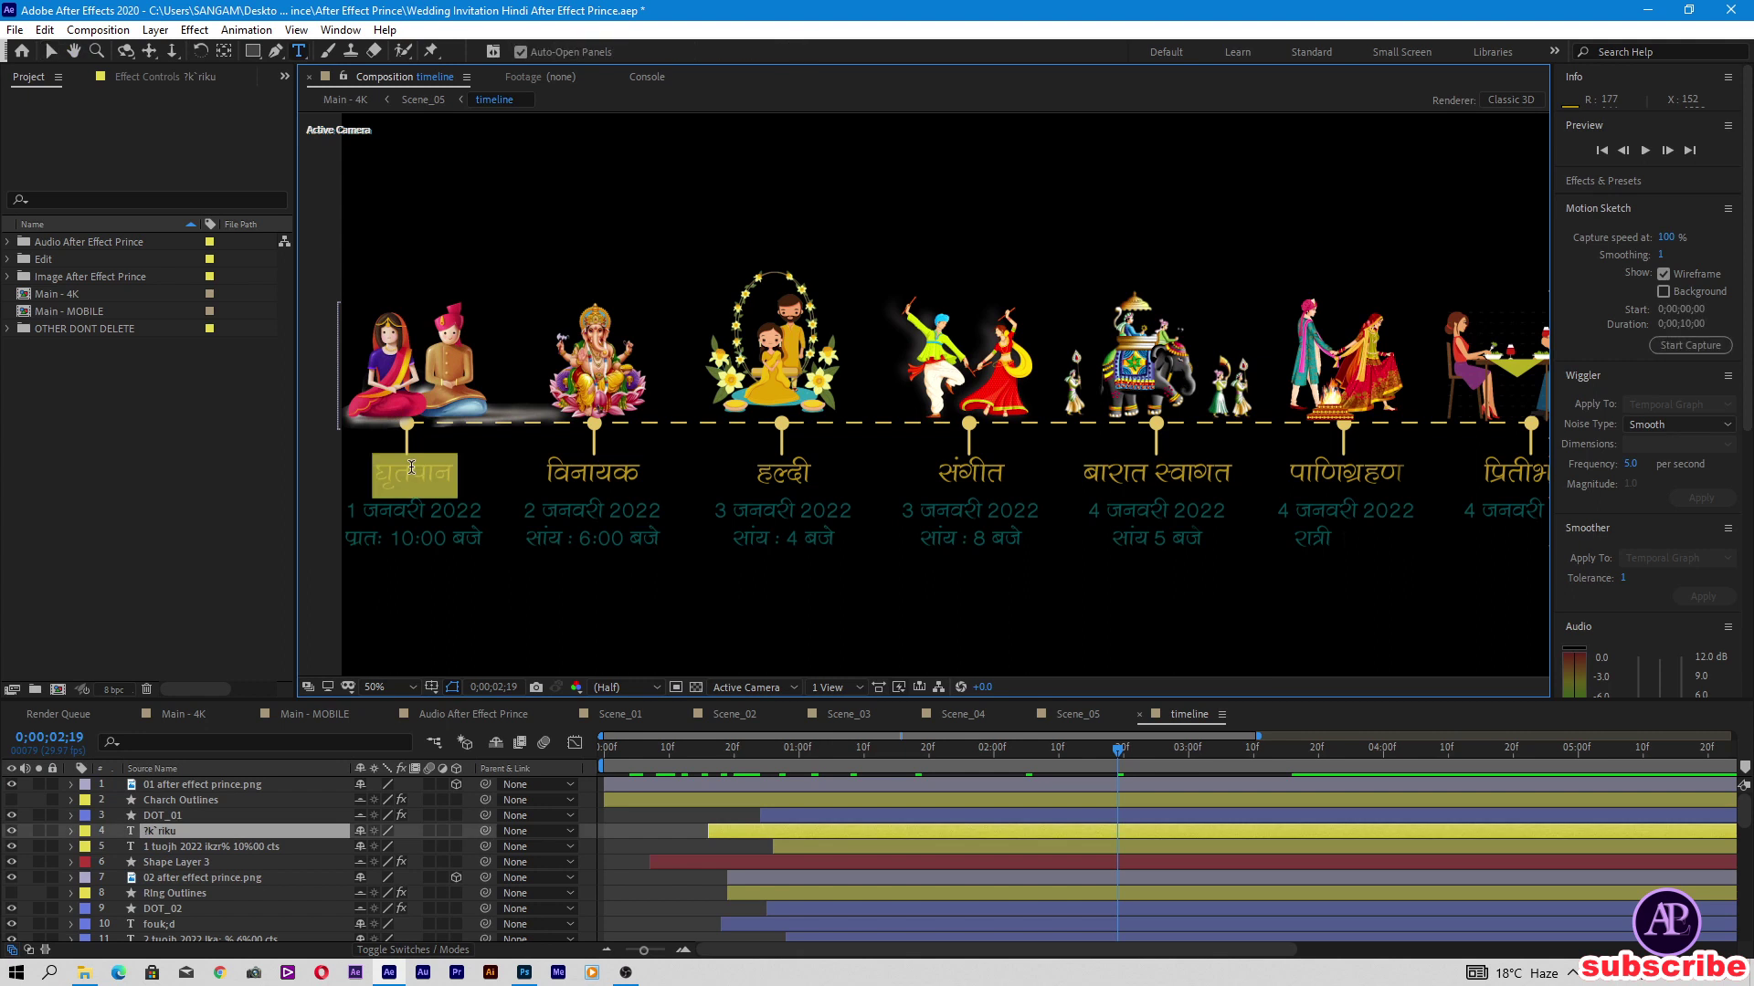
pyautogui.press('v')
pyautogui.click(413, 519)
pyautogui.doubleClick(363, 520)
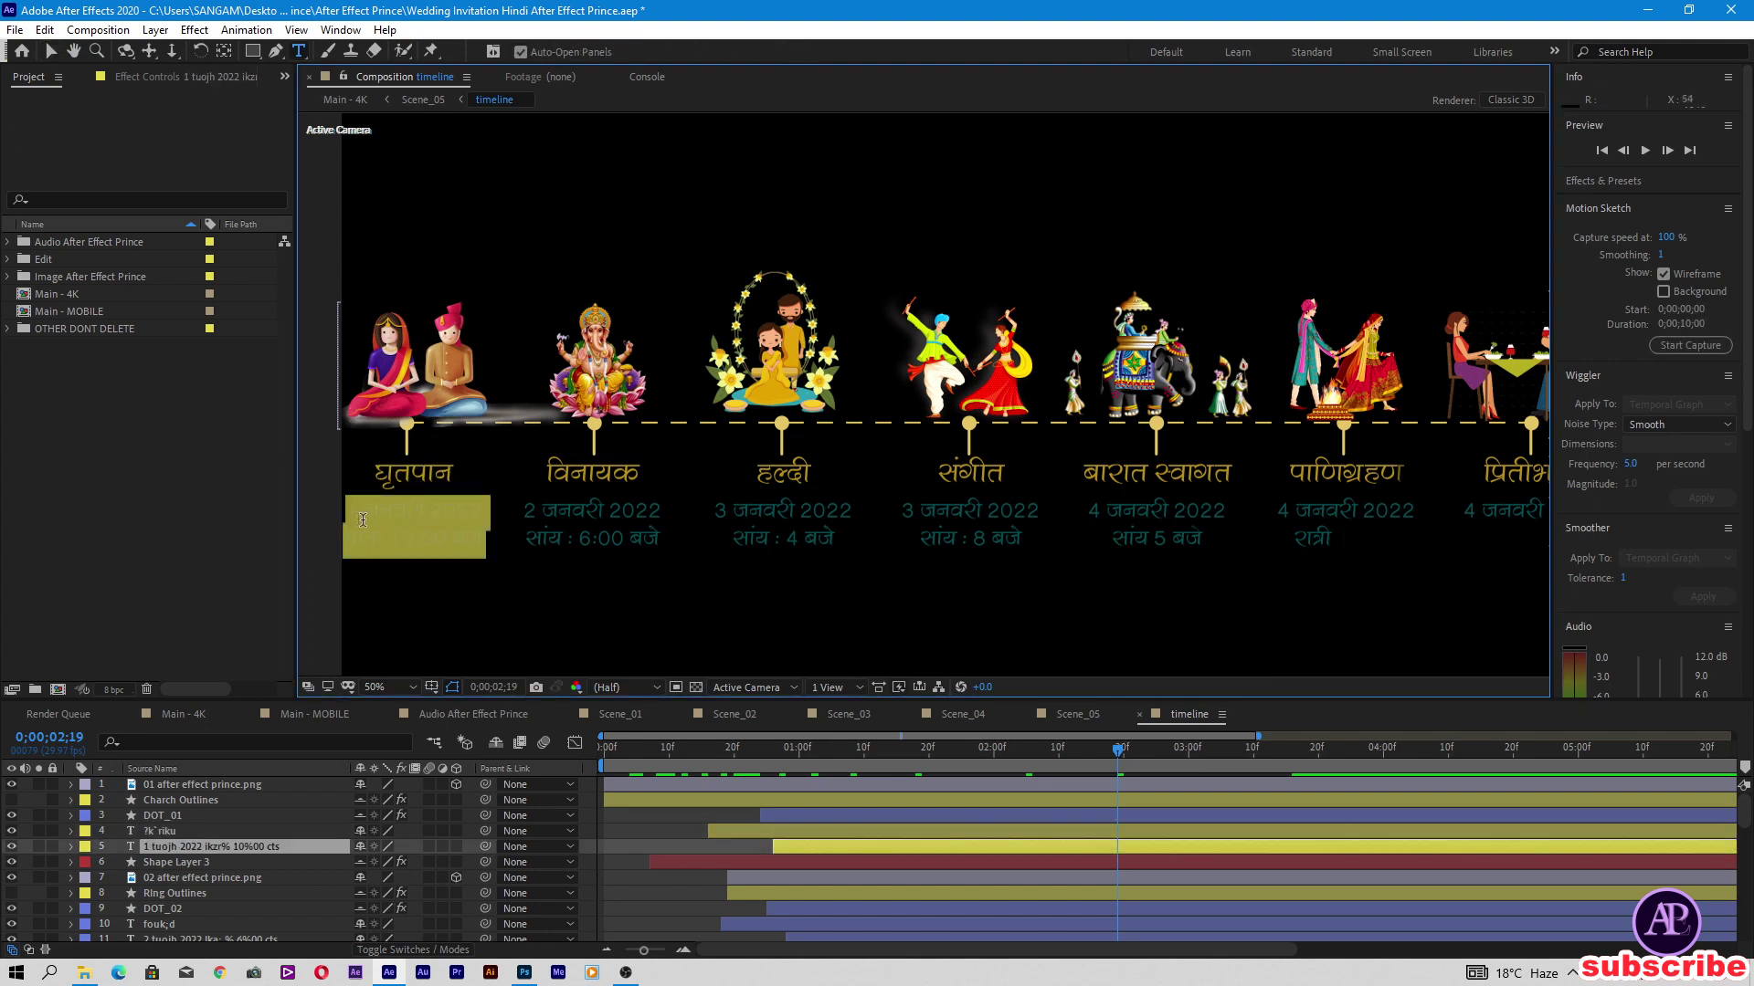
pyautogui.moveTo(389, 543); pyautogui.dragTo(450, 551)
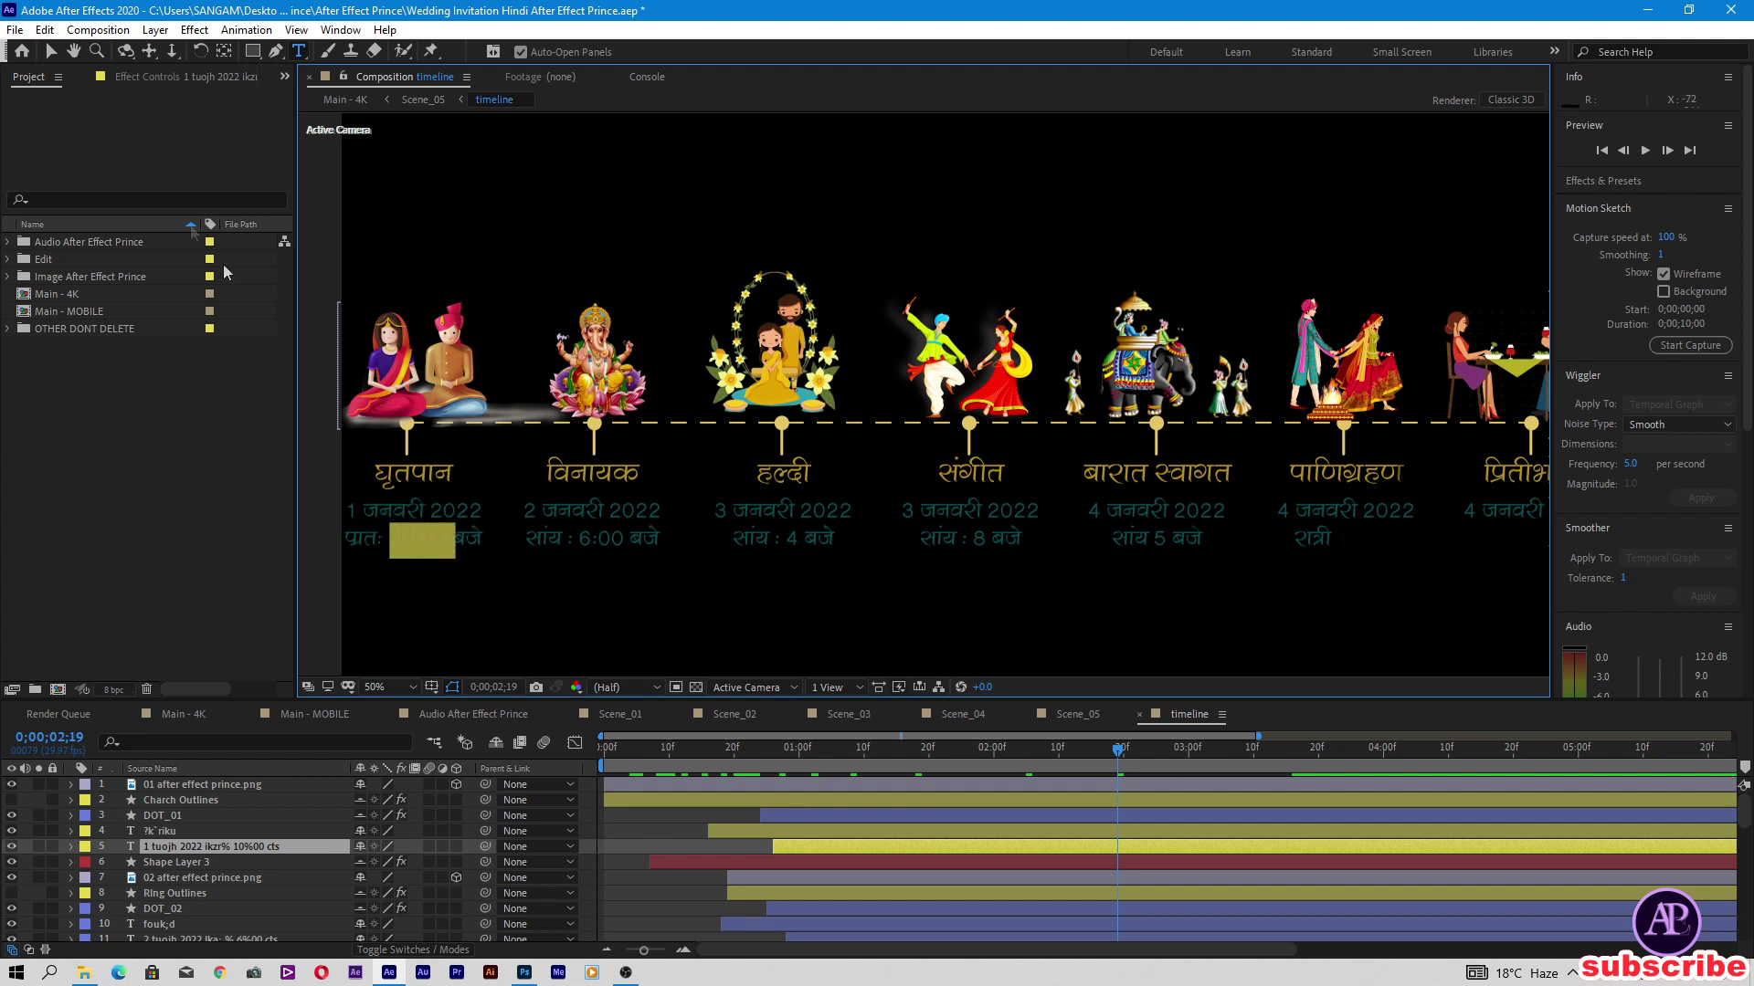
# Step: Select the title text of the second event, विनायक, and the date and time text below it for editing
pyautogui.click(51, 51)
pyautogui.click(627, 480)
pyautogui.doubleClick(626, 479)
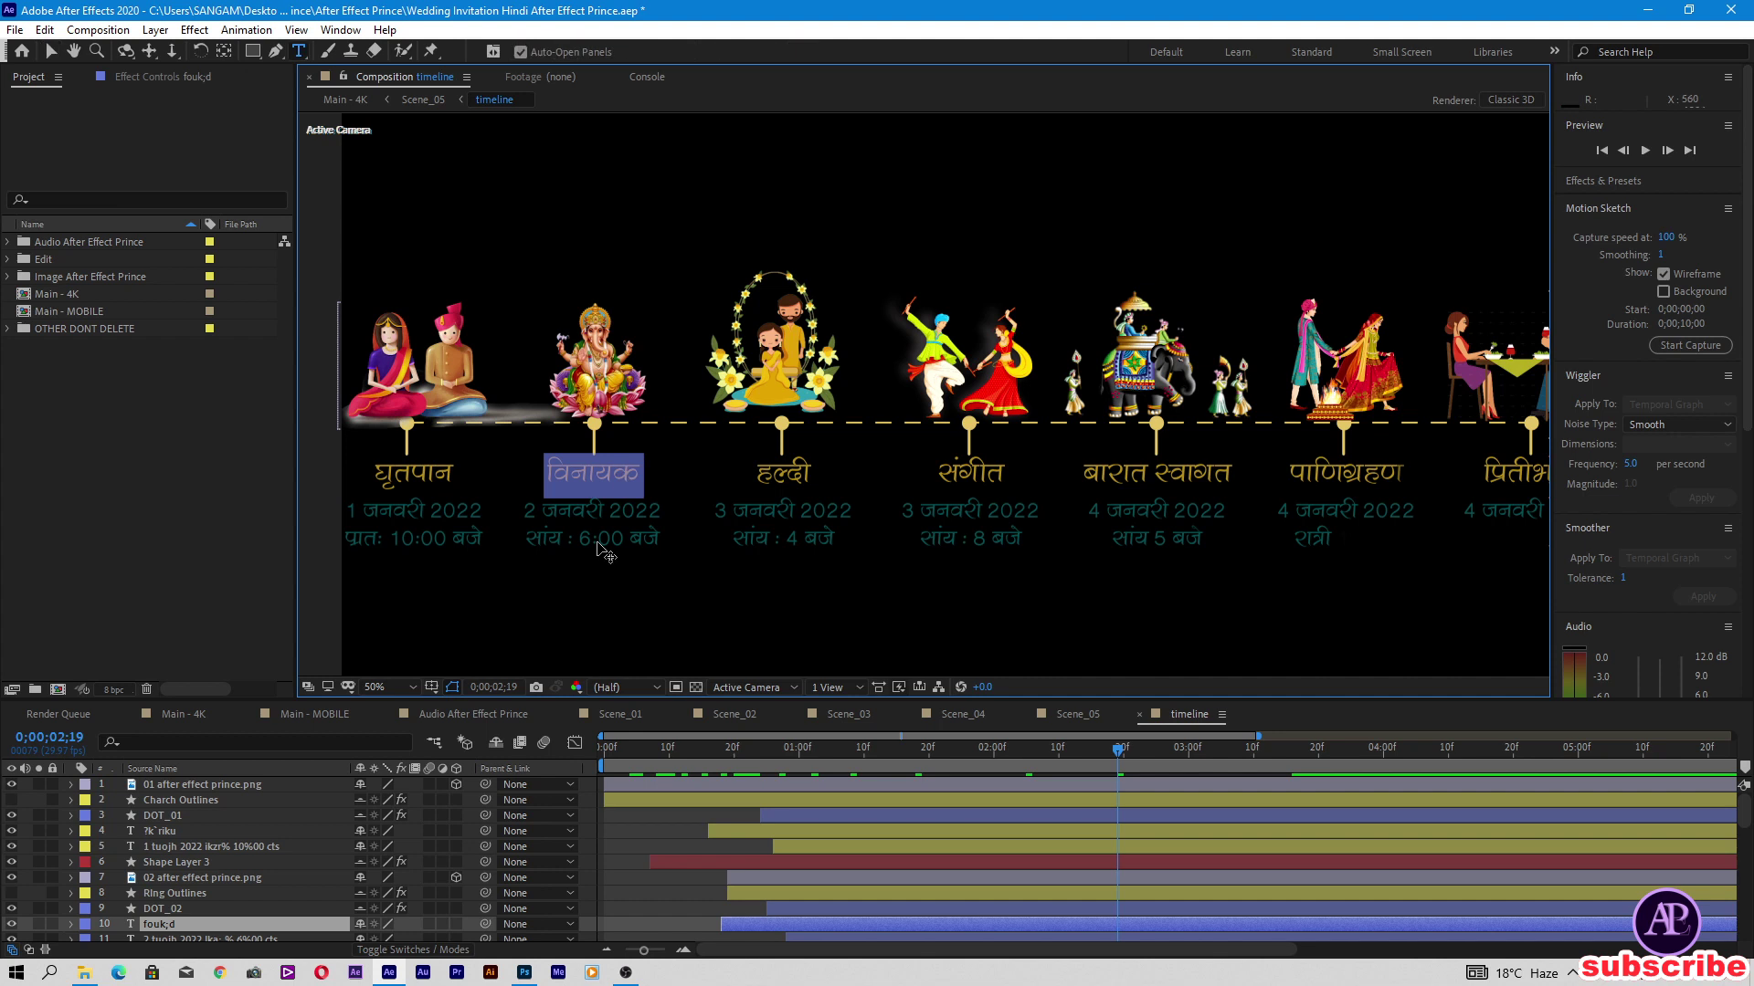
pyautogui.click(50, 51)
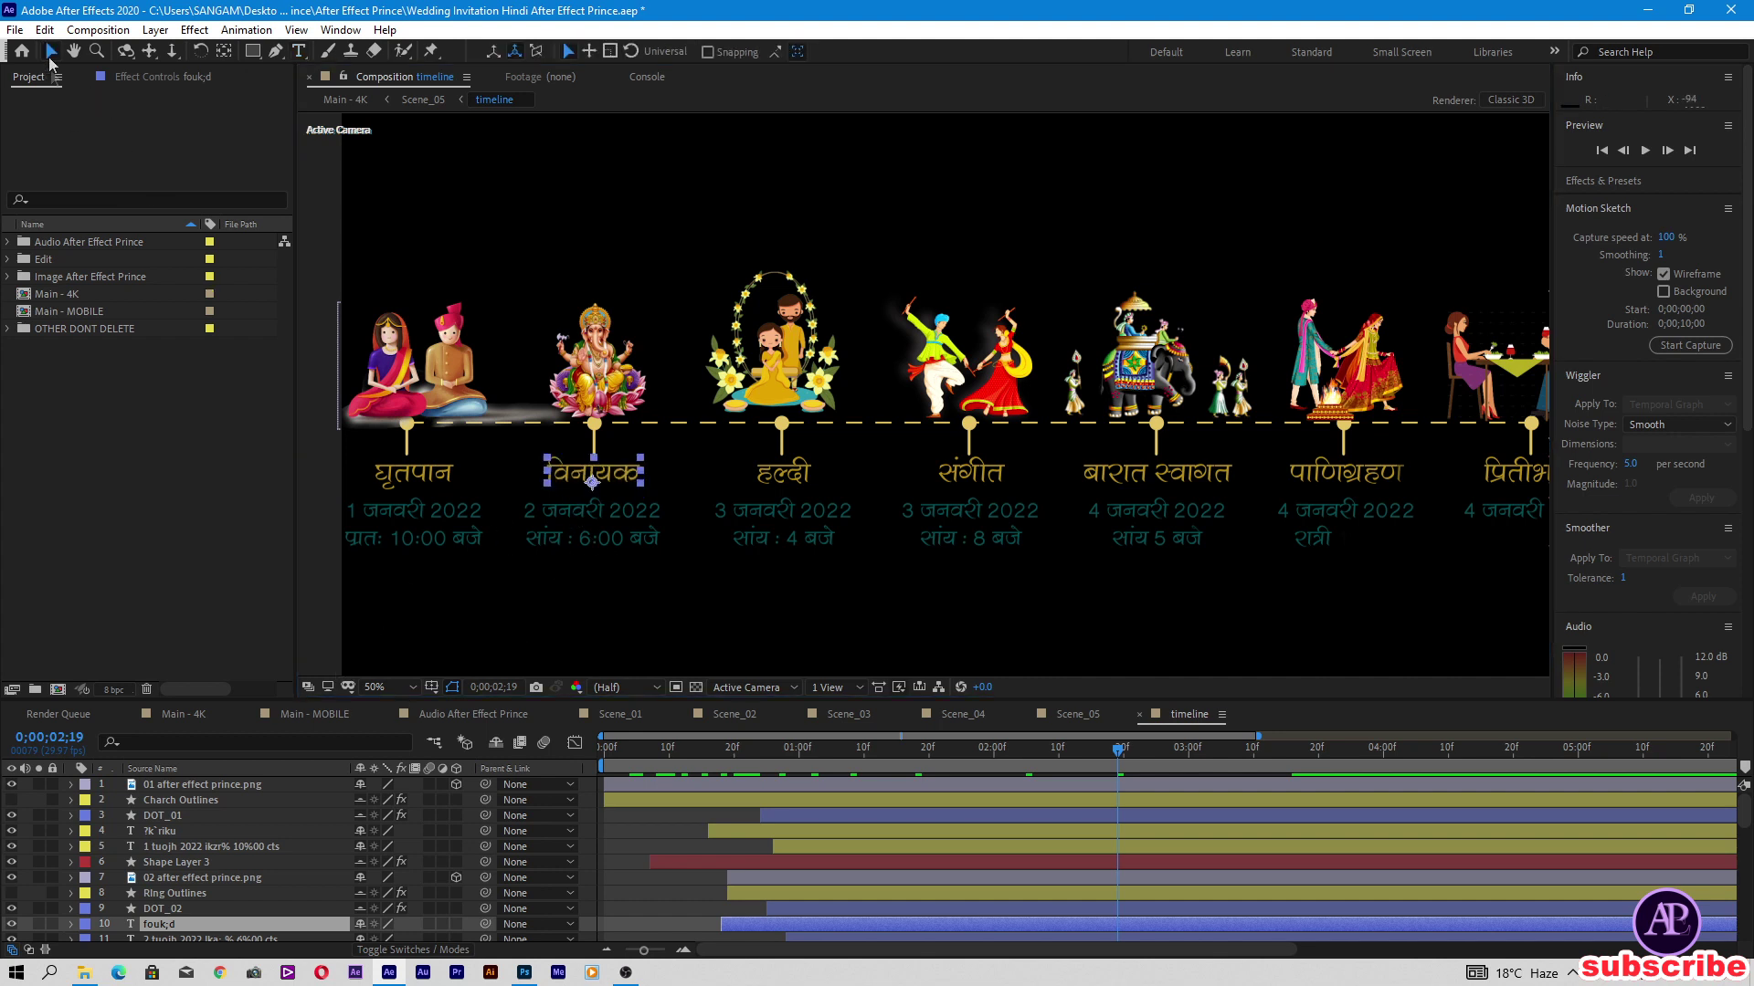
pyautogui.doubleClick(613, 518)
pyautogui.click(51, 51)
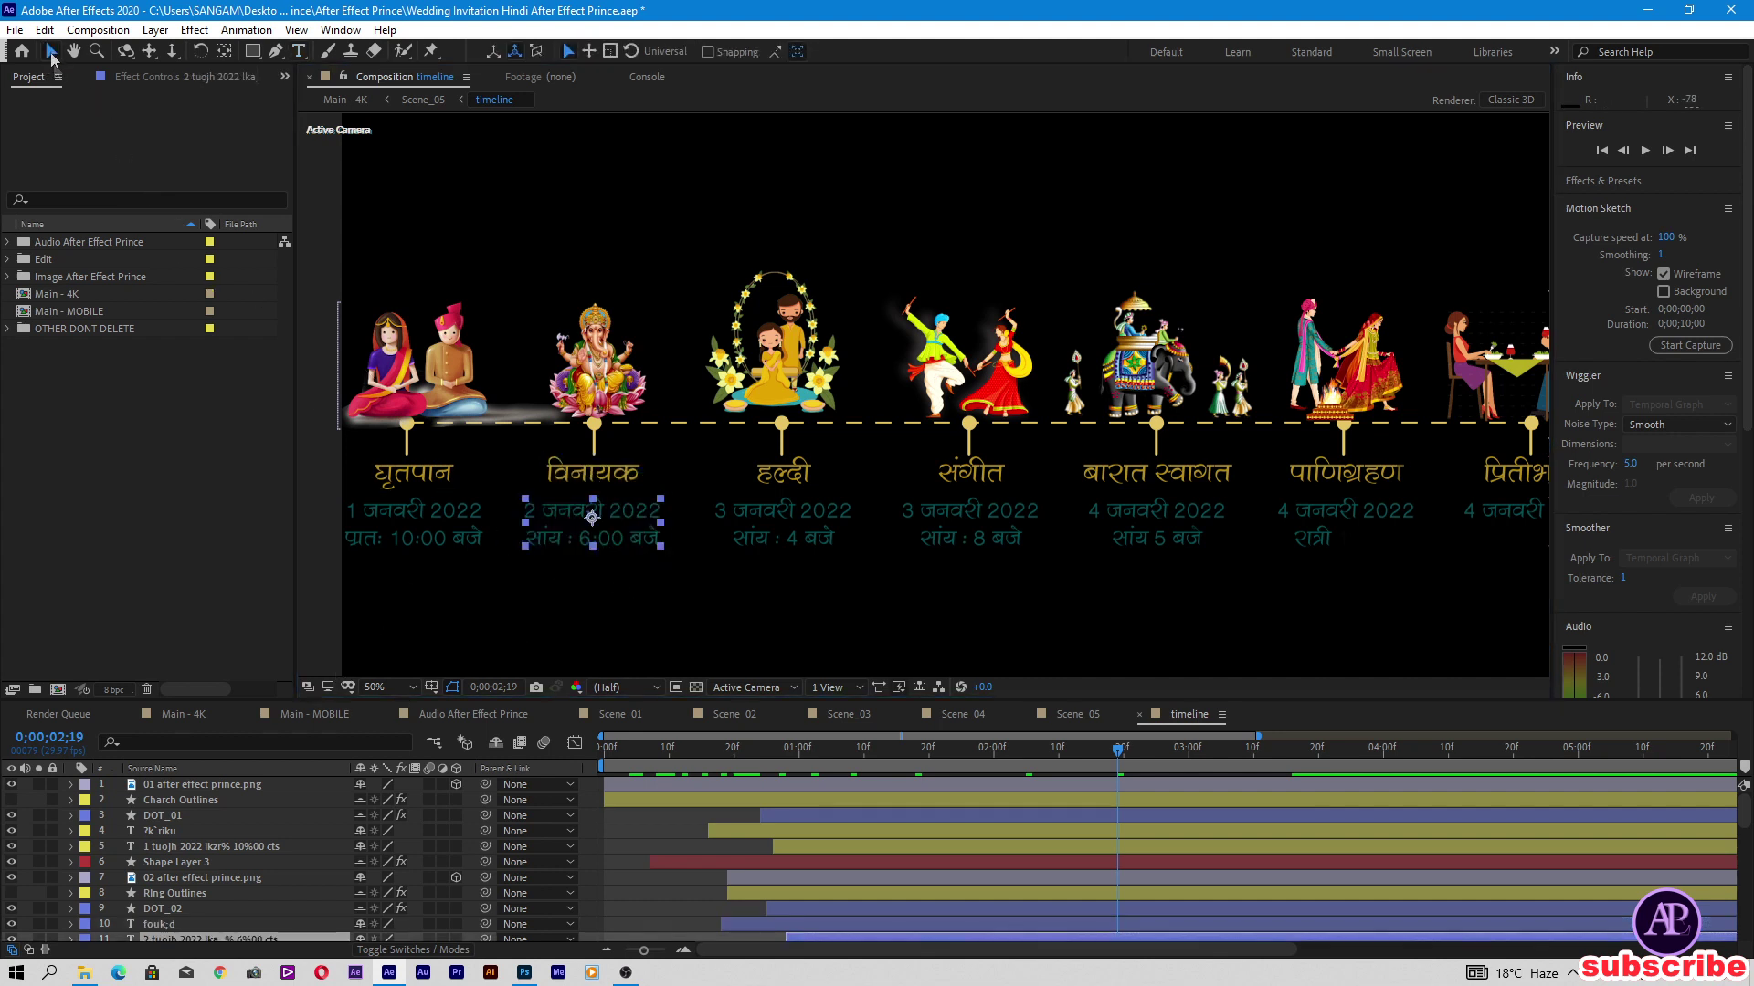
# Step: Select the हल्दी event's title and date text, the संगीत title text and the बारात स्वागत title layer
pyautogui.click(781, 475)
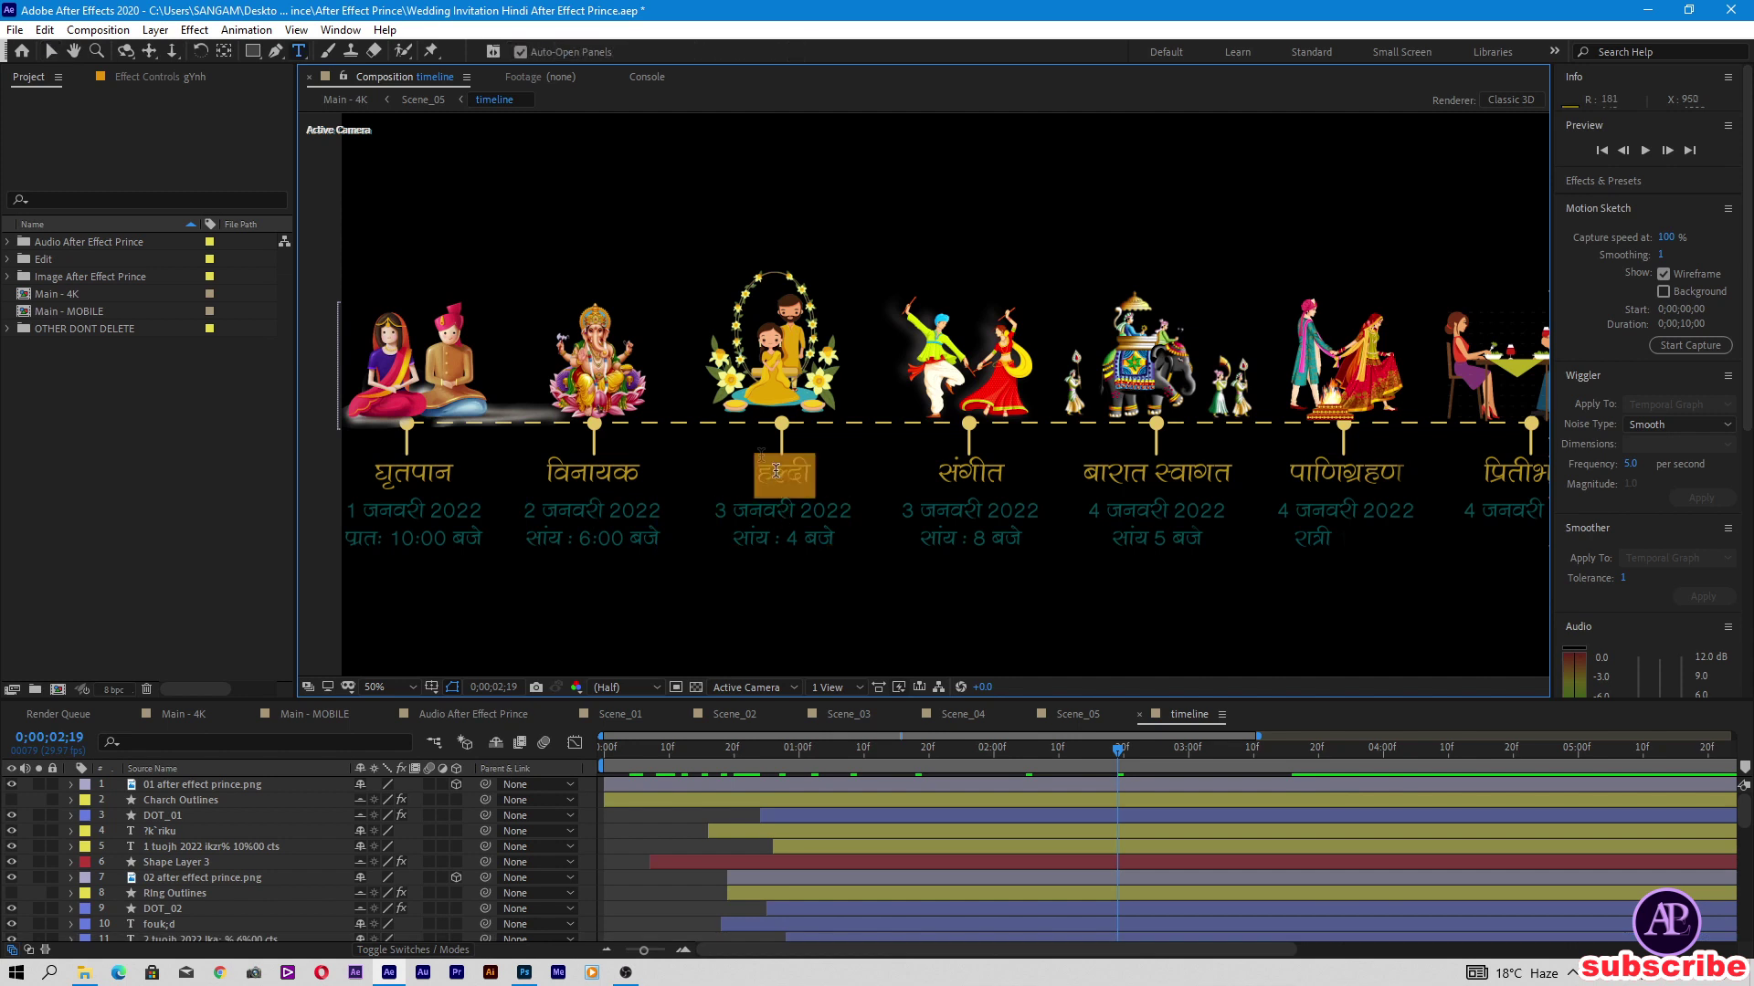
pyautogui.doubleClick(798, 517)
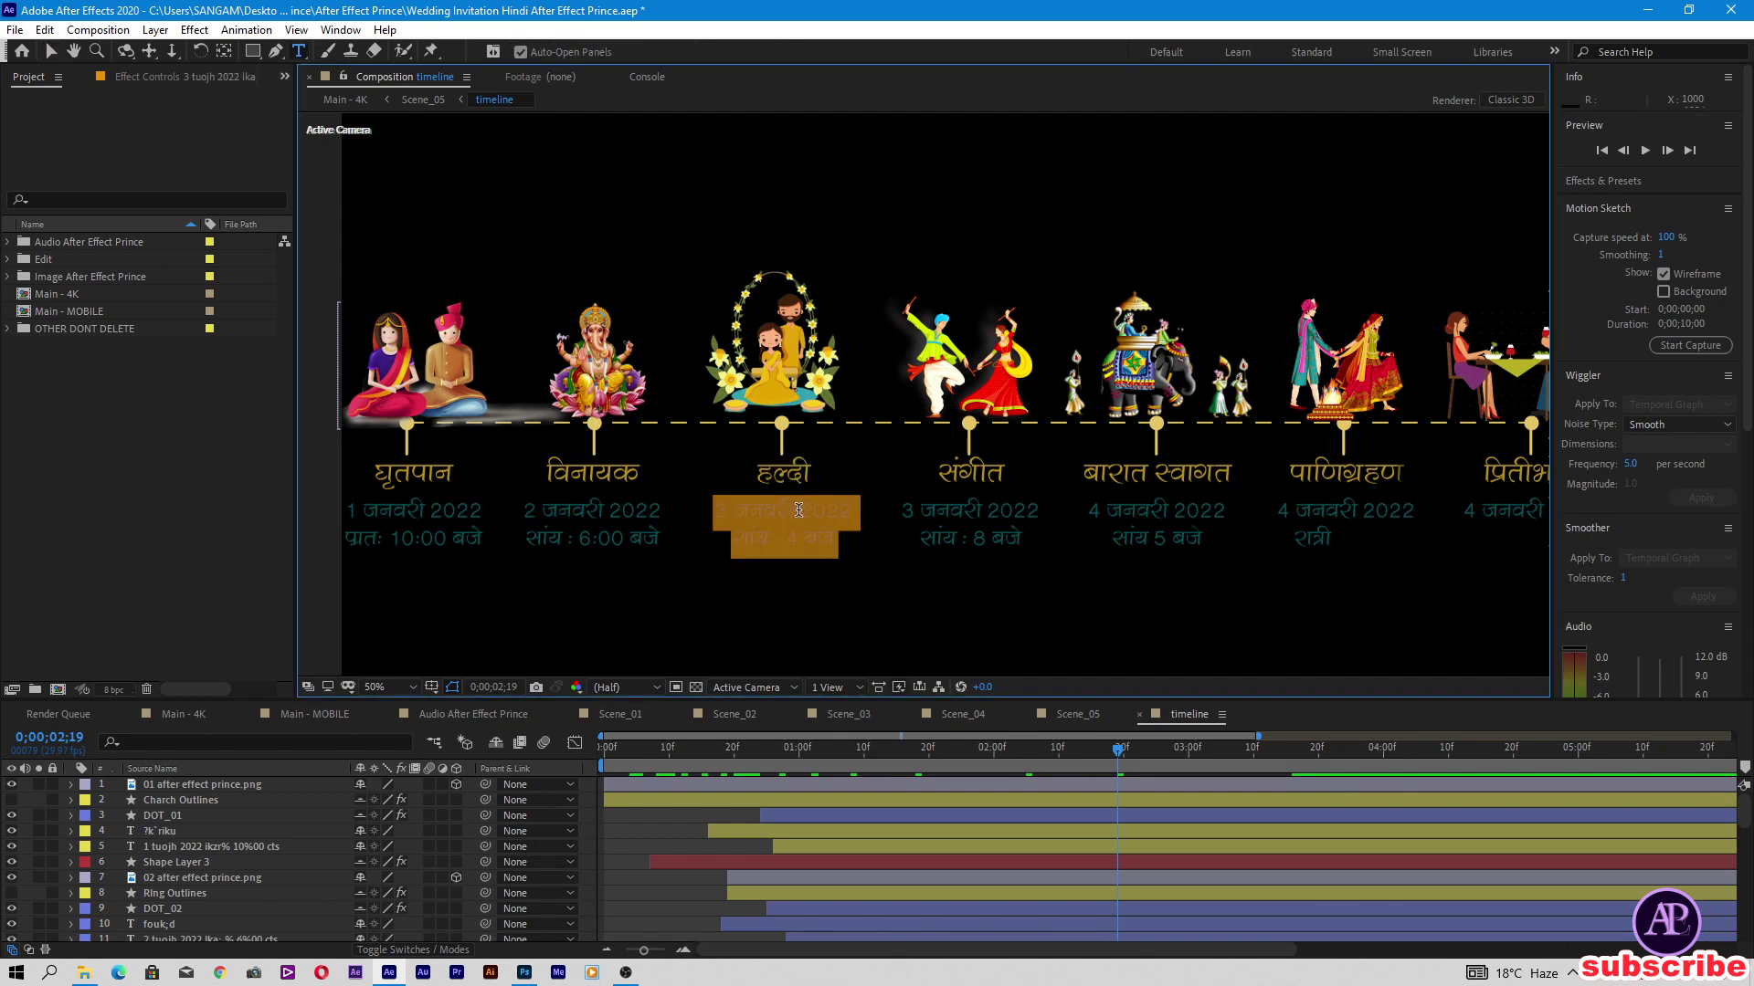
pyautogui.press('Escape')
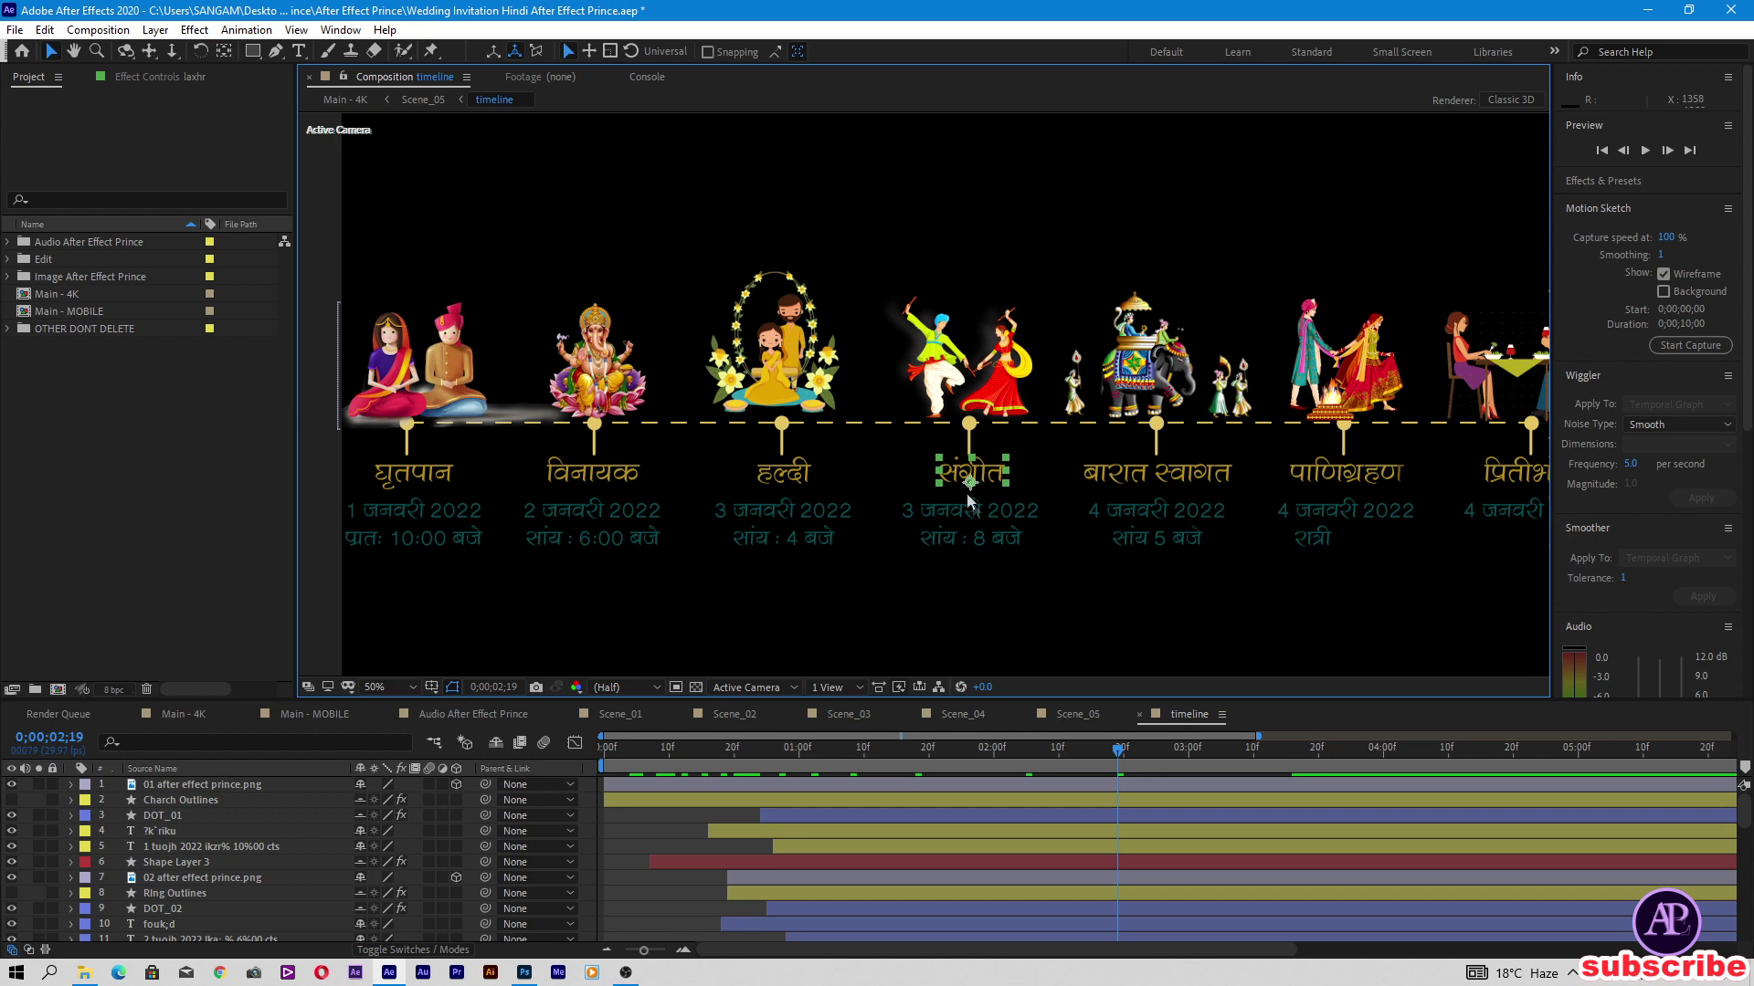
pyautogui.doubleClick(971, 473)
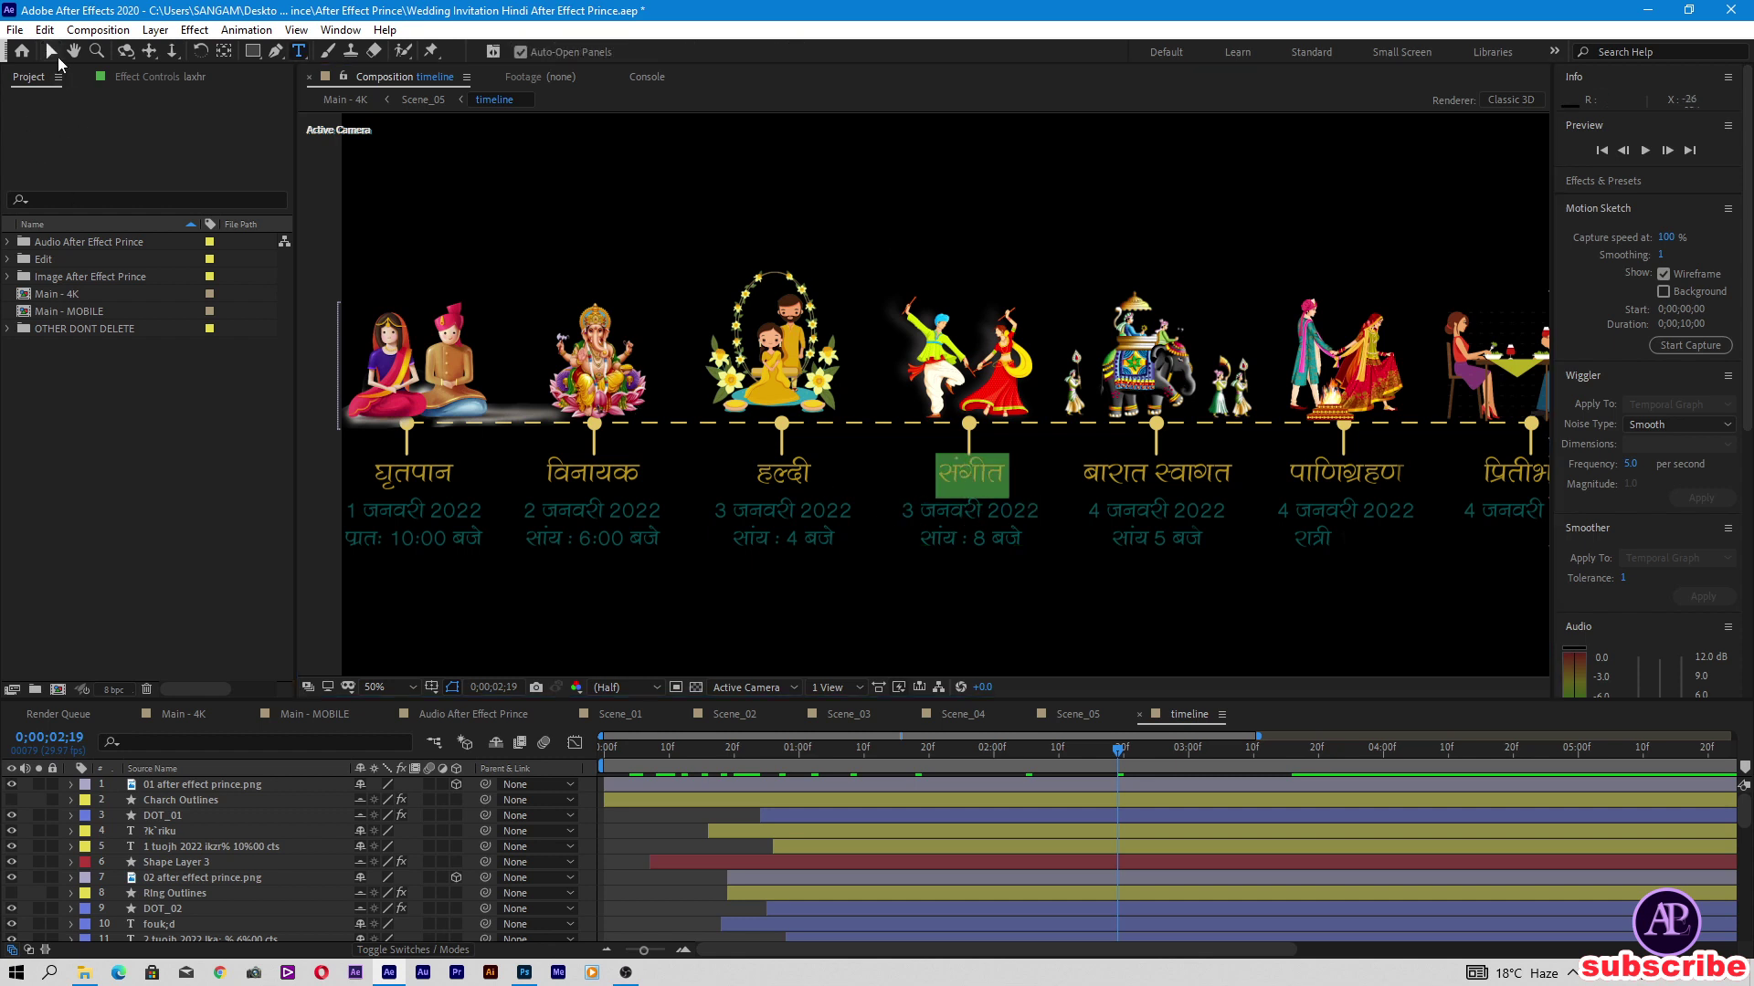
pyautogui.press('Escape')
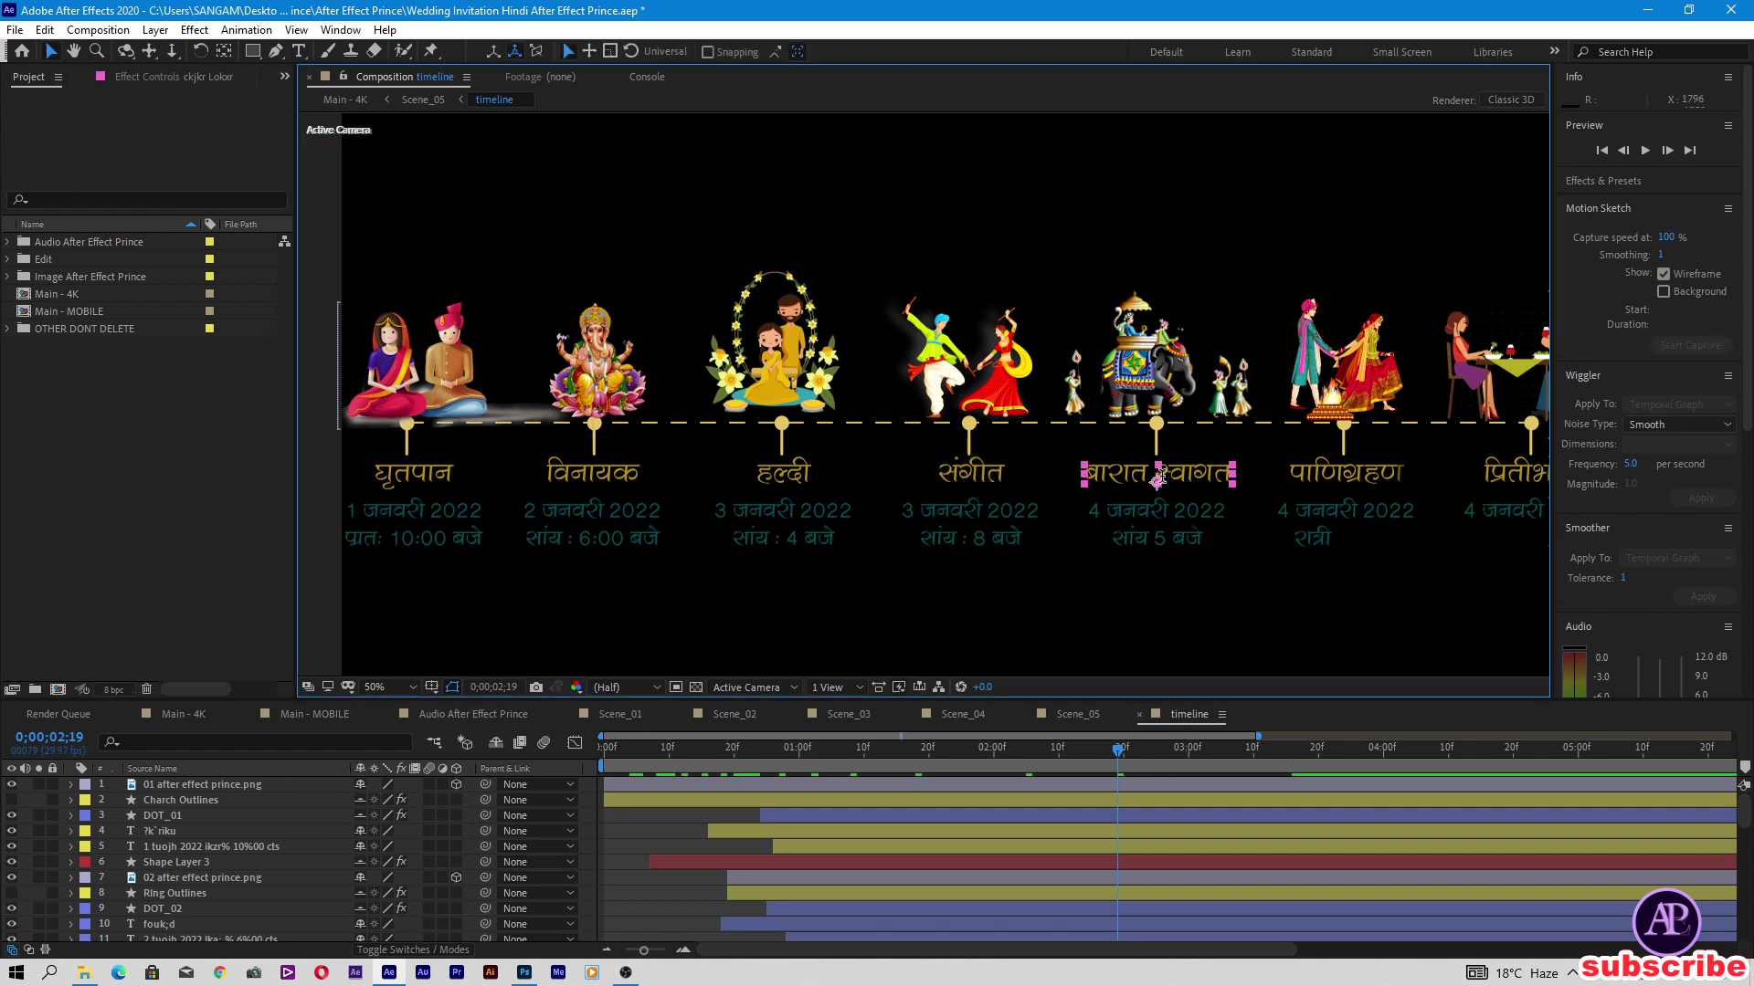
pyautogui.click(1162, 480)
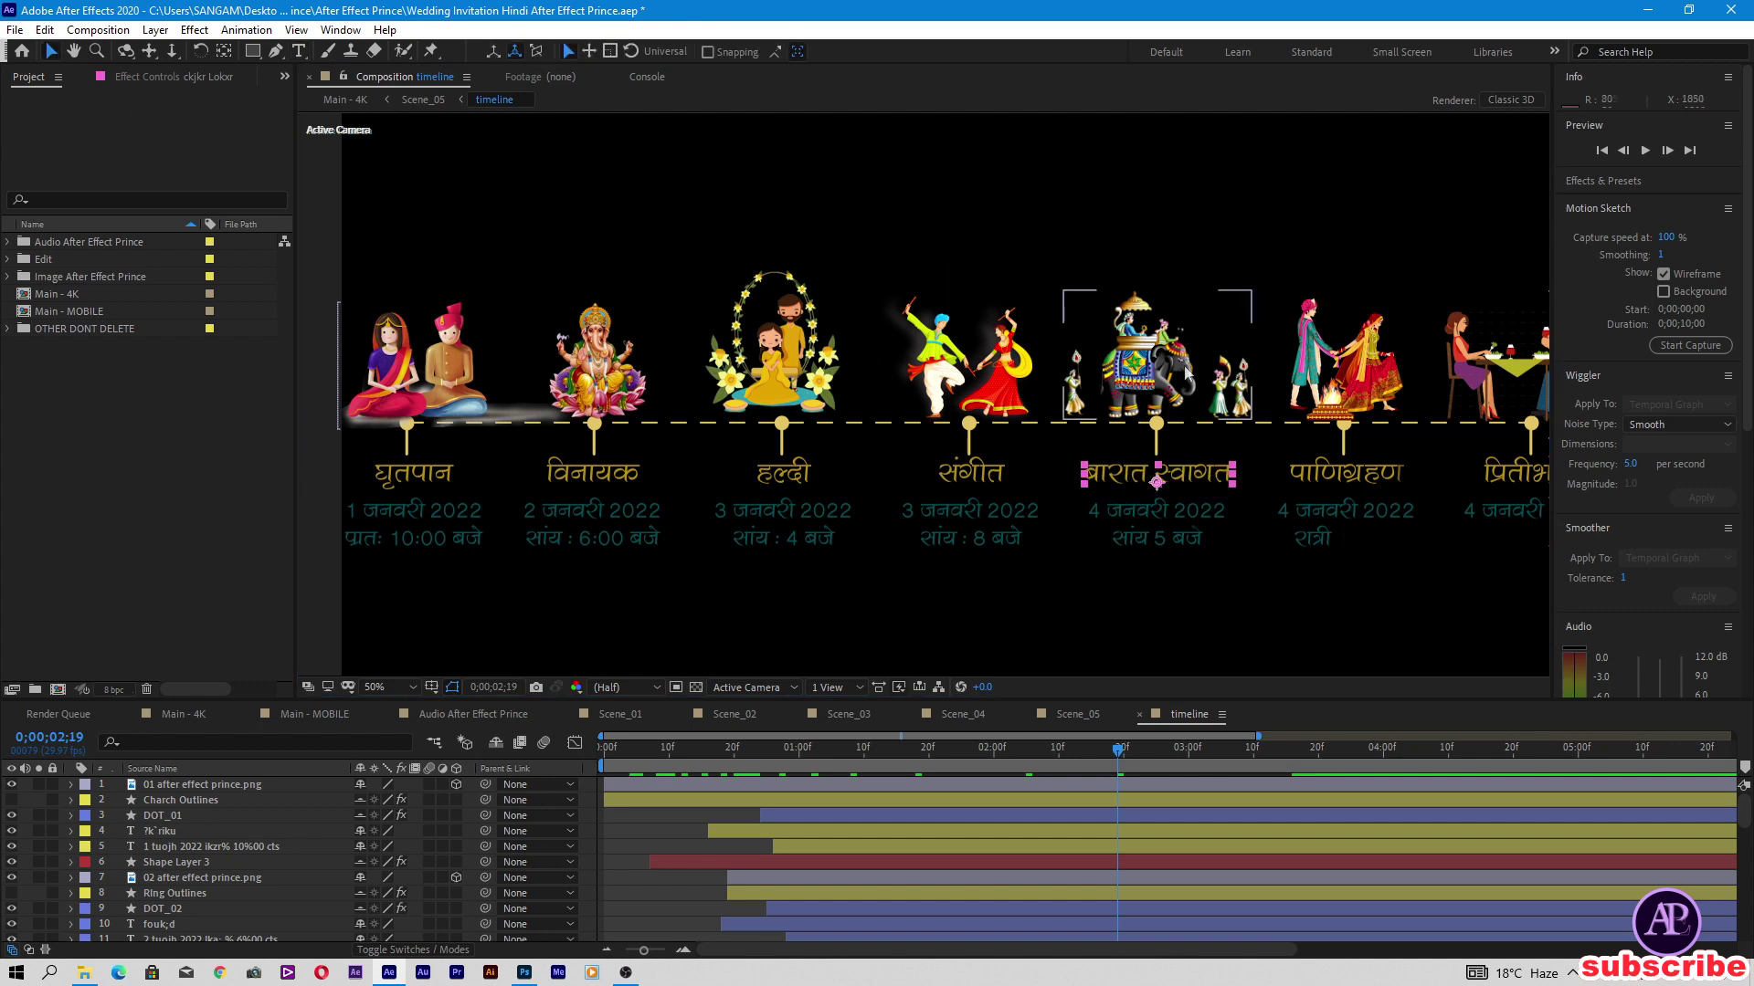
pyautogui.press(',')
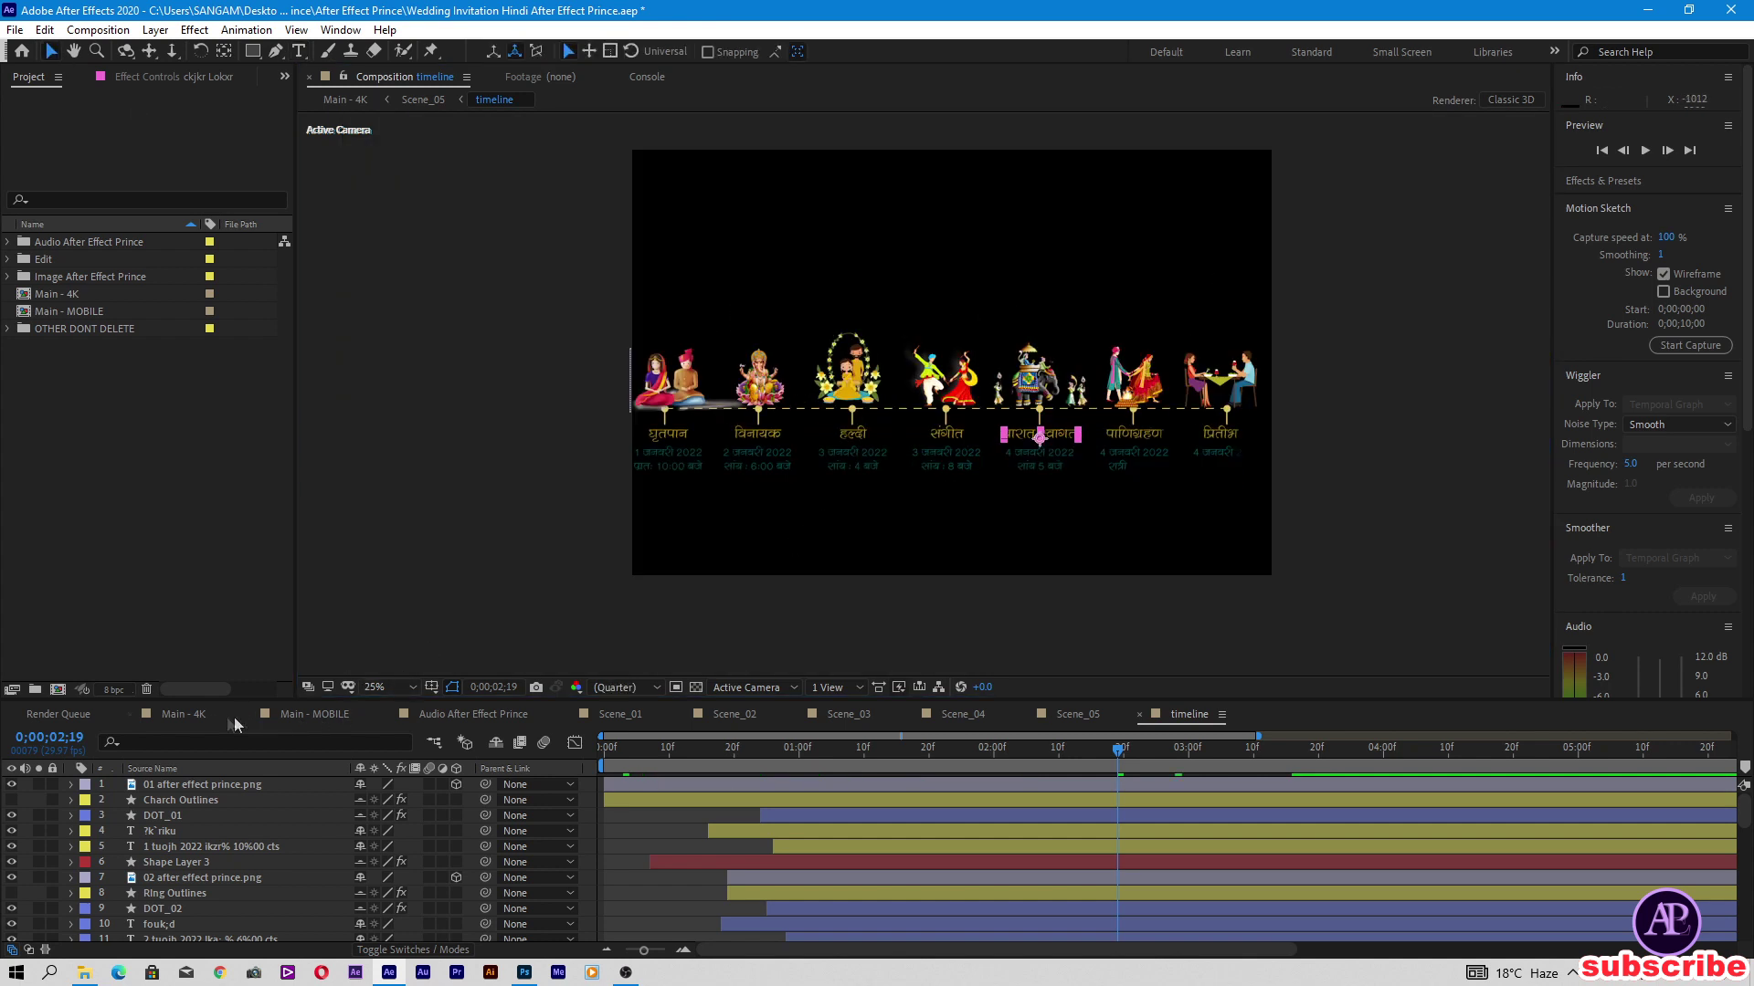
# Step: Return to Main - 4K, move to 0;00;34;14 and open the Scene_06 composition
pyautogui.click(194, 718)
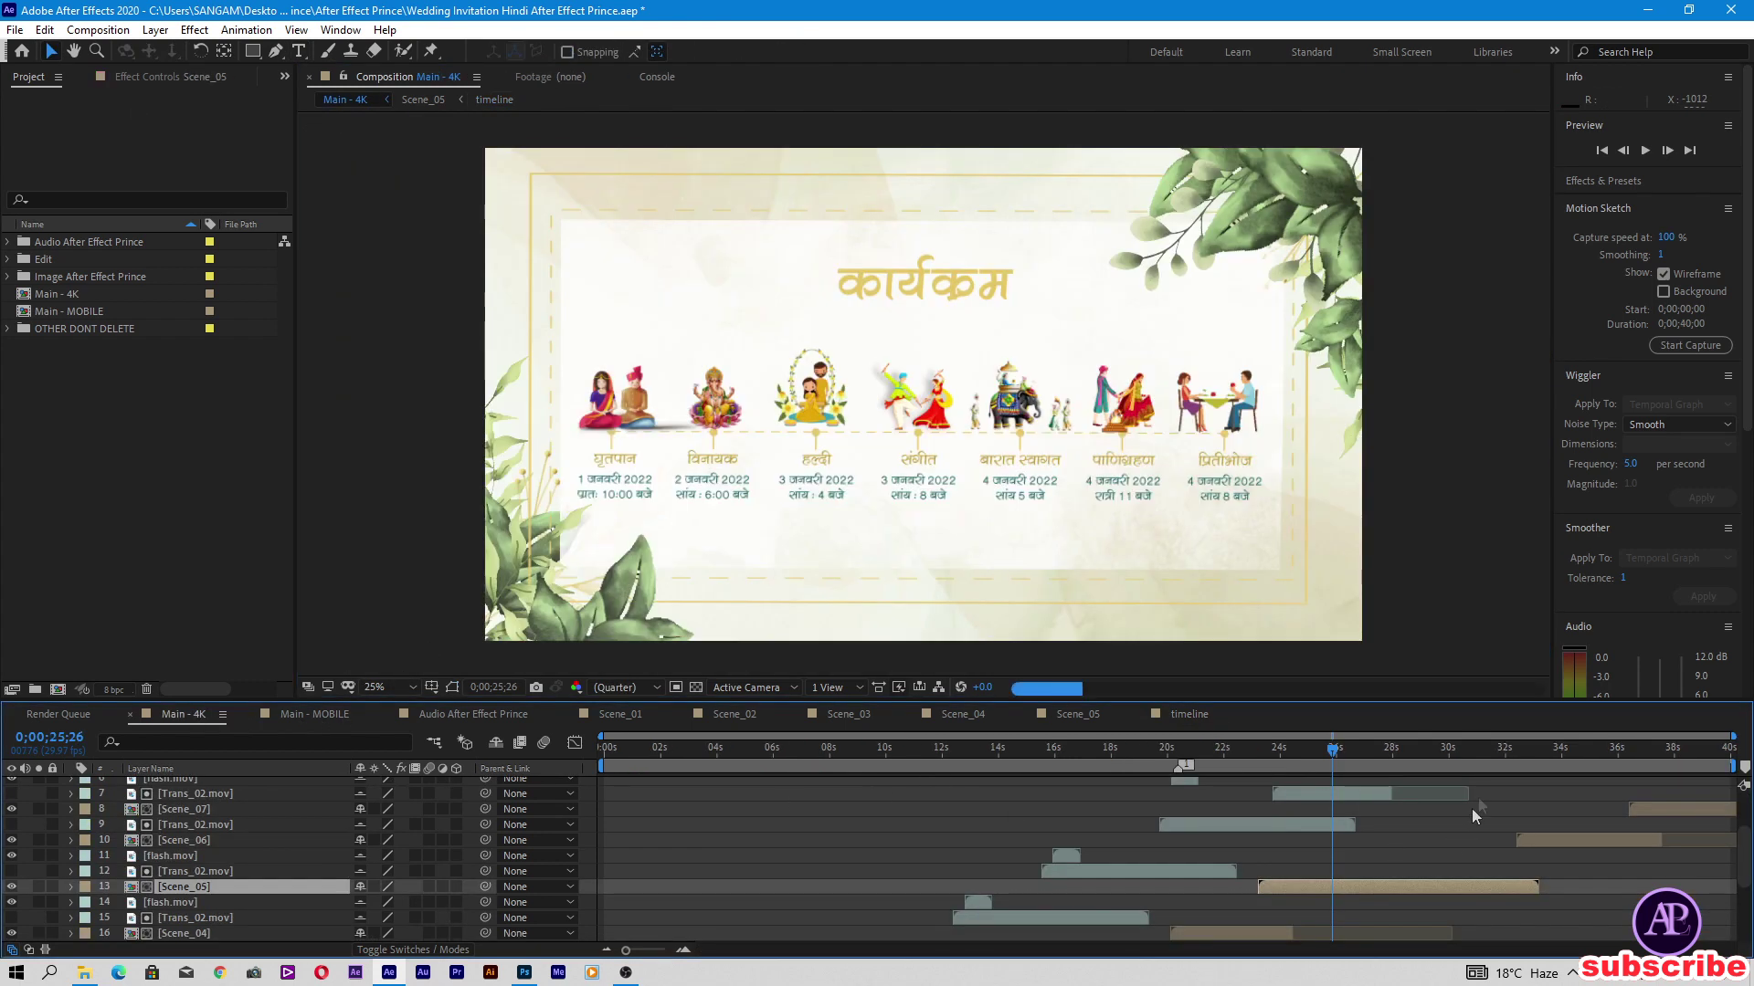
pyautogui.moveTo(1456, 748); pyautogui.dragTo(1576, 842)
pyautogui.click(1576, 837)
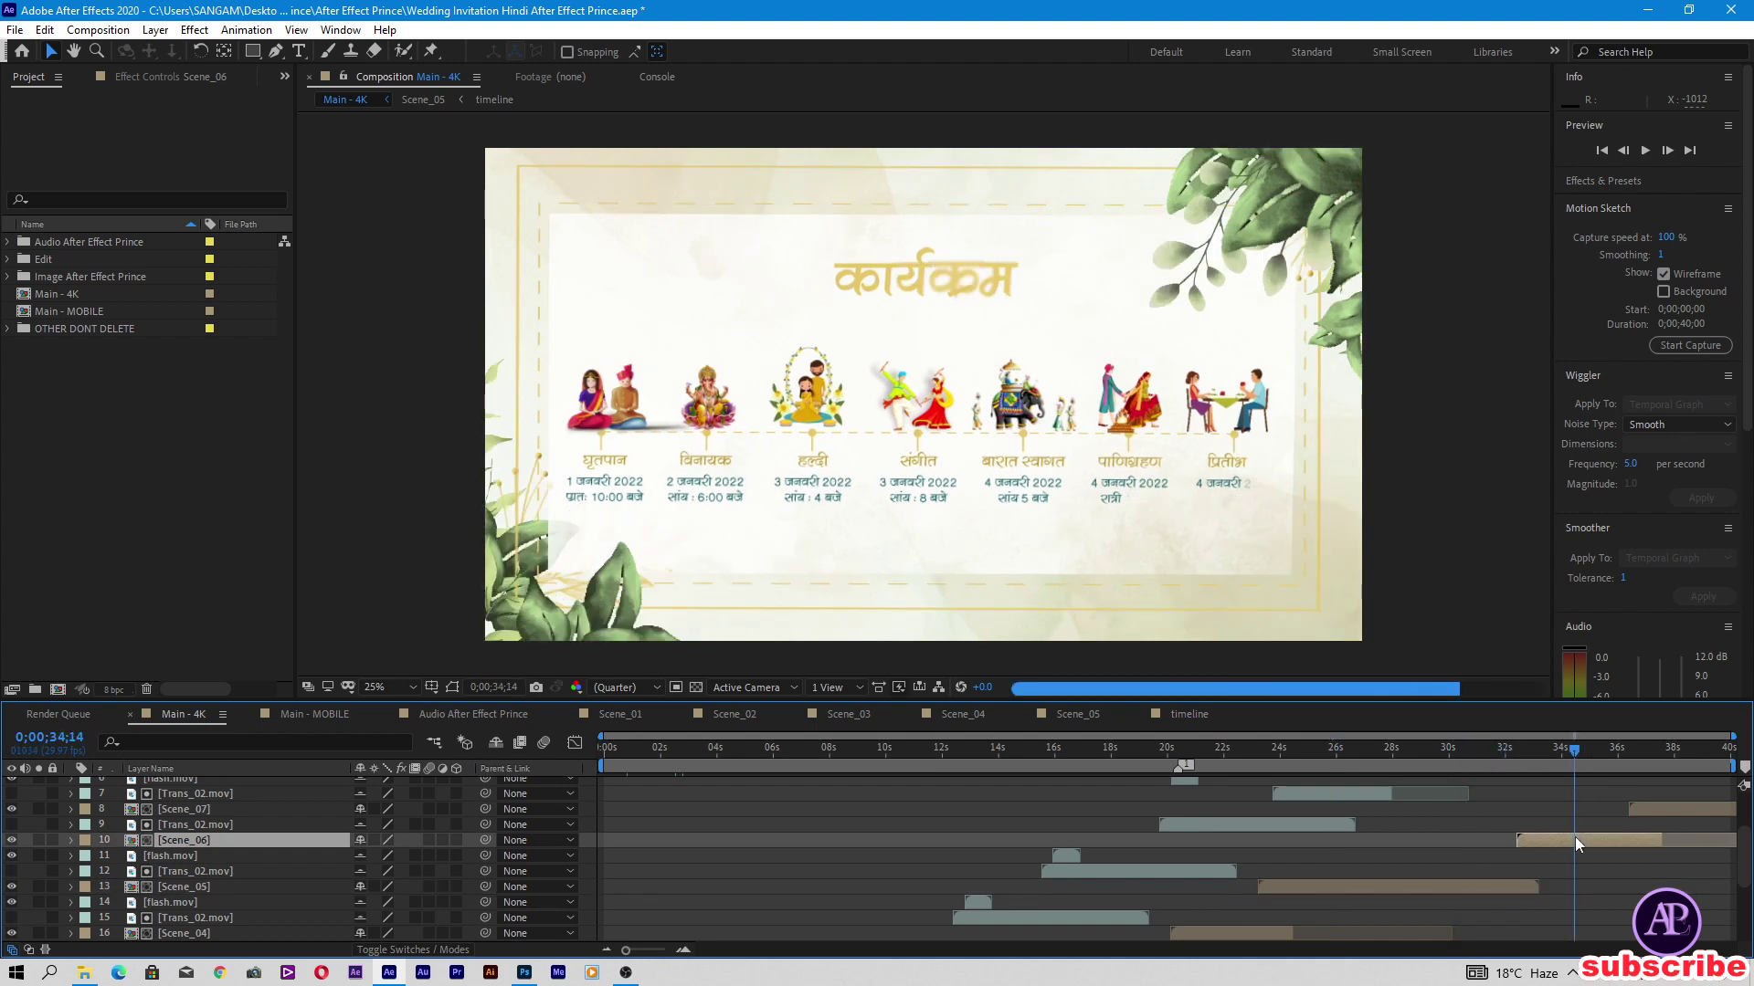
pyautogui.doubleClick(1575, 837)
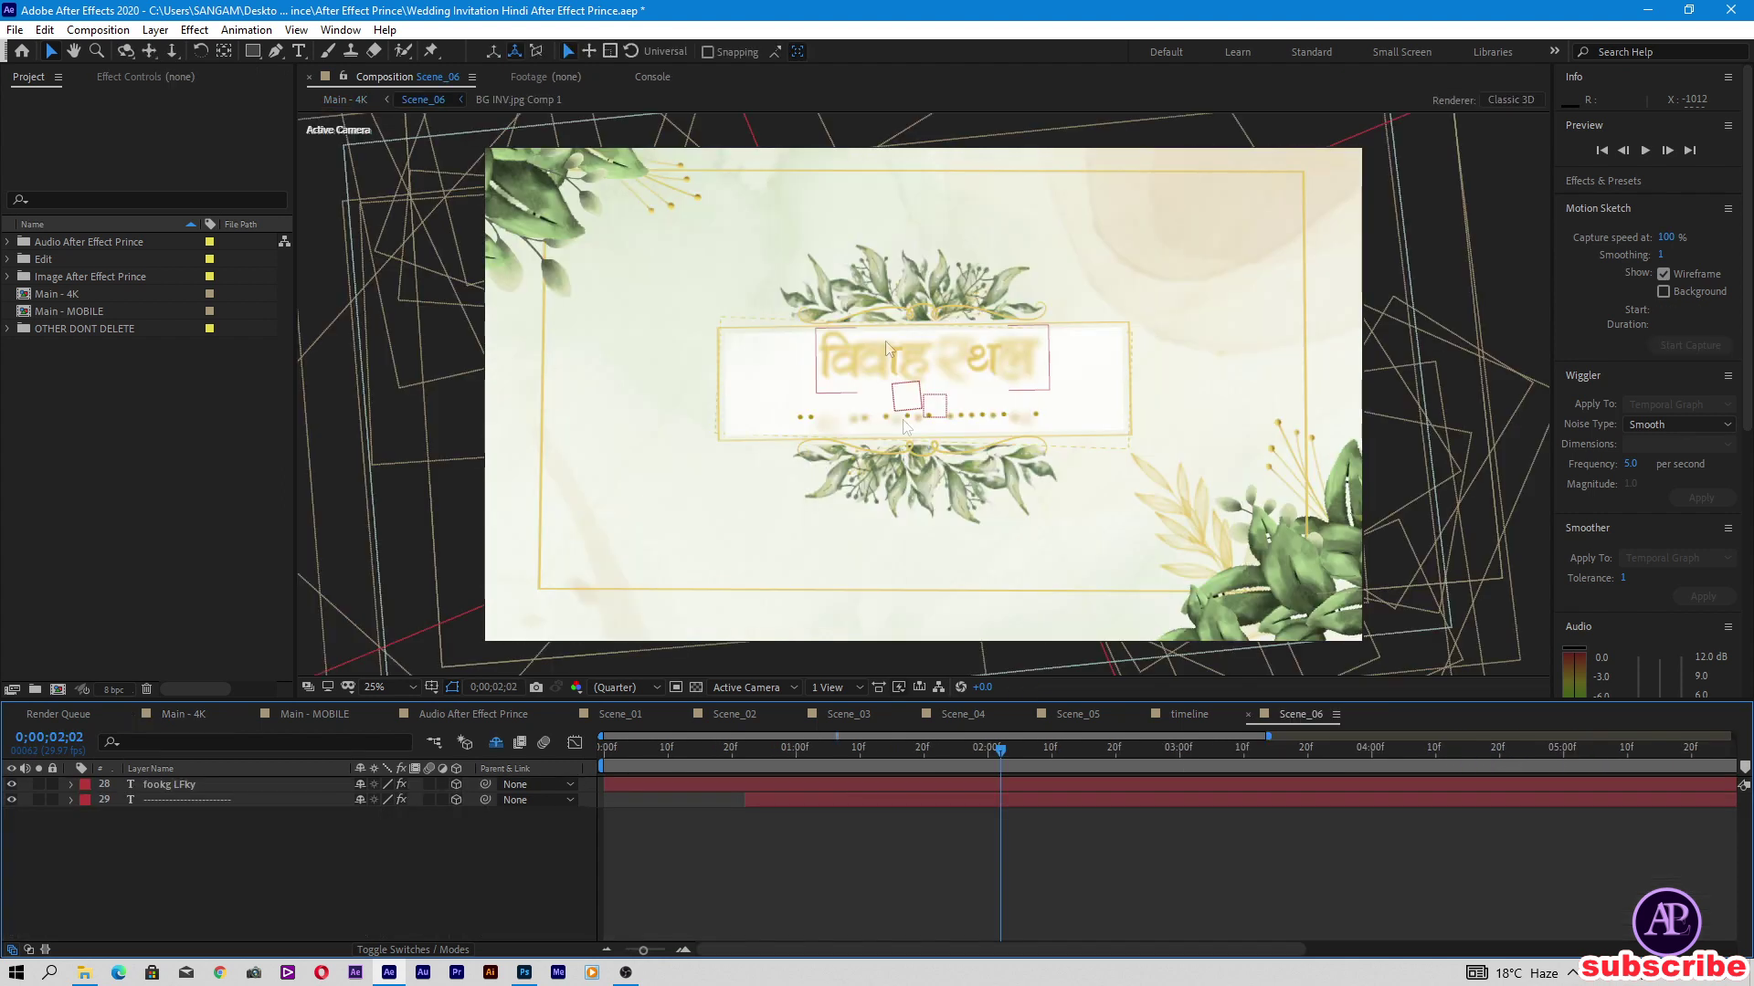
# Step: Select the विवाह स्थल title text in Scene_06, check it at later frames, and return to Main - 4K
pyautogui.doubleClick(246, 784)
pyautogui.click(1143, 751)
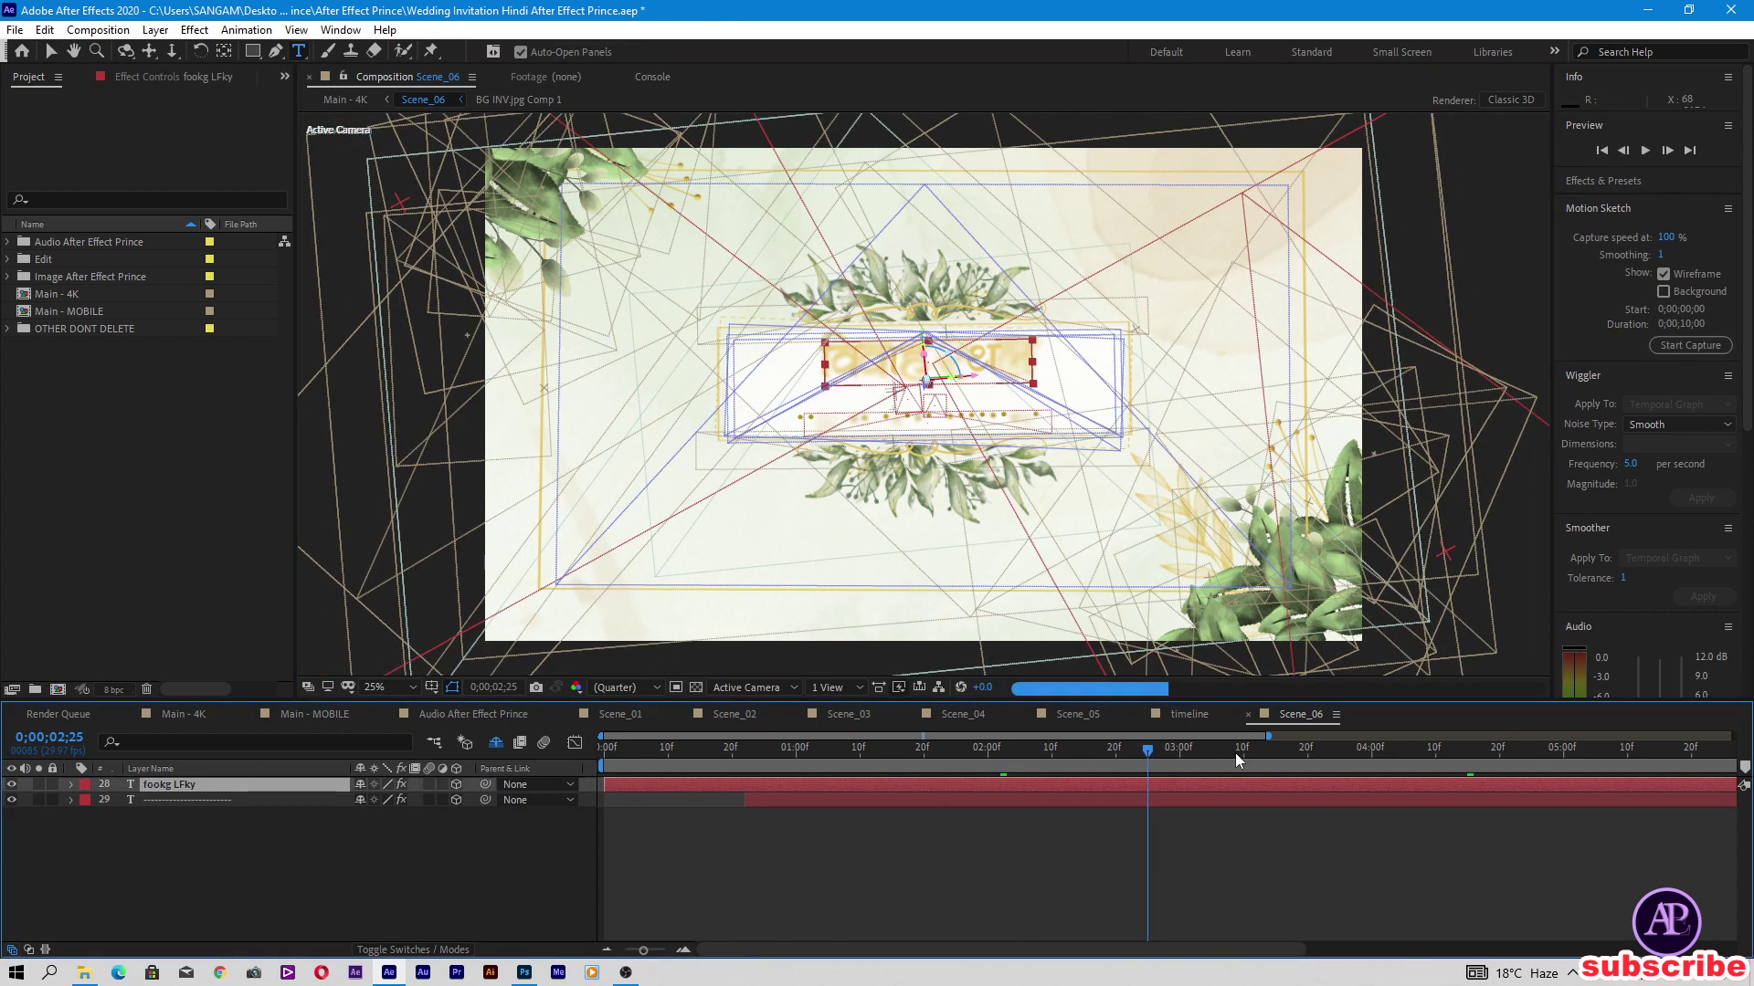
pyautogui.moveTo(1235, 753); pyautogui.dragTo(1288, 752)
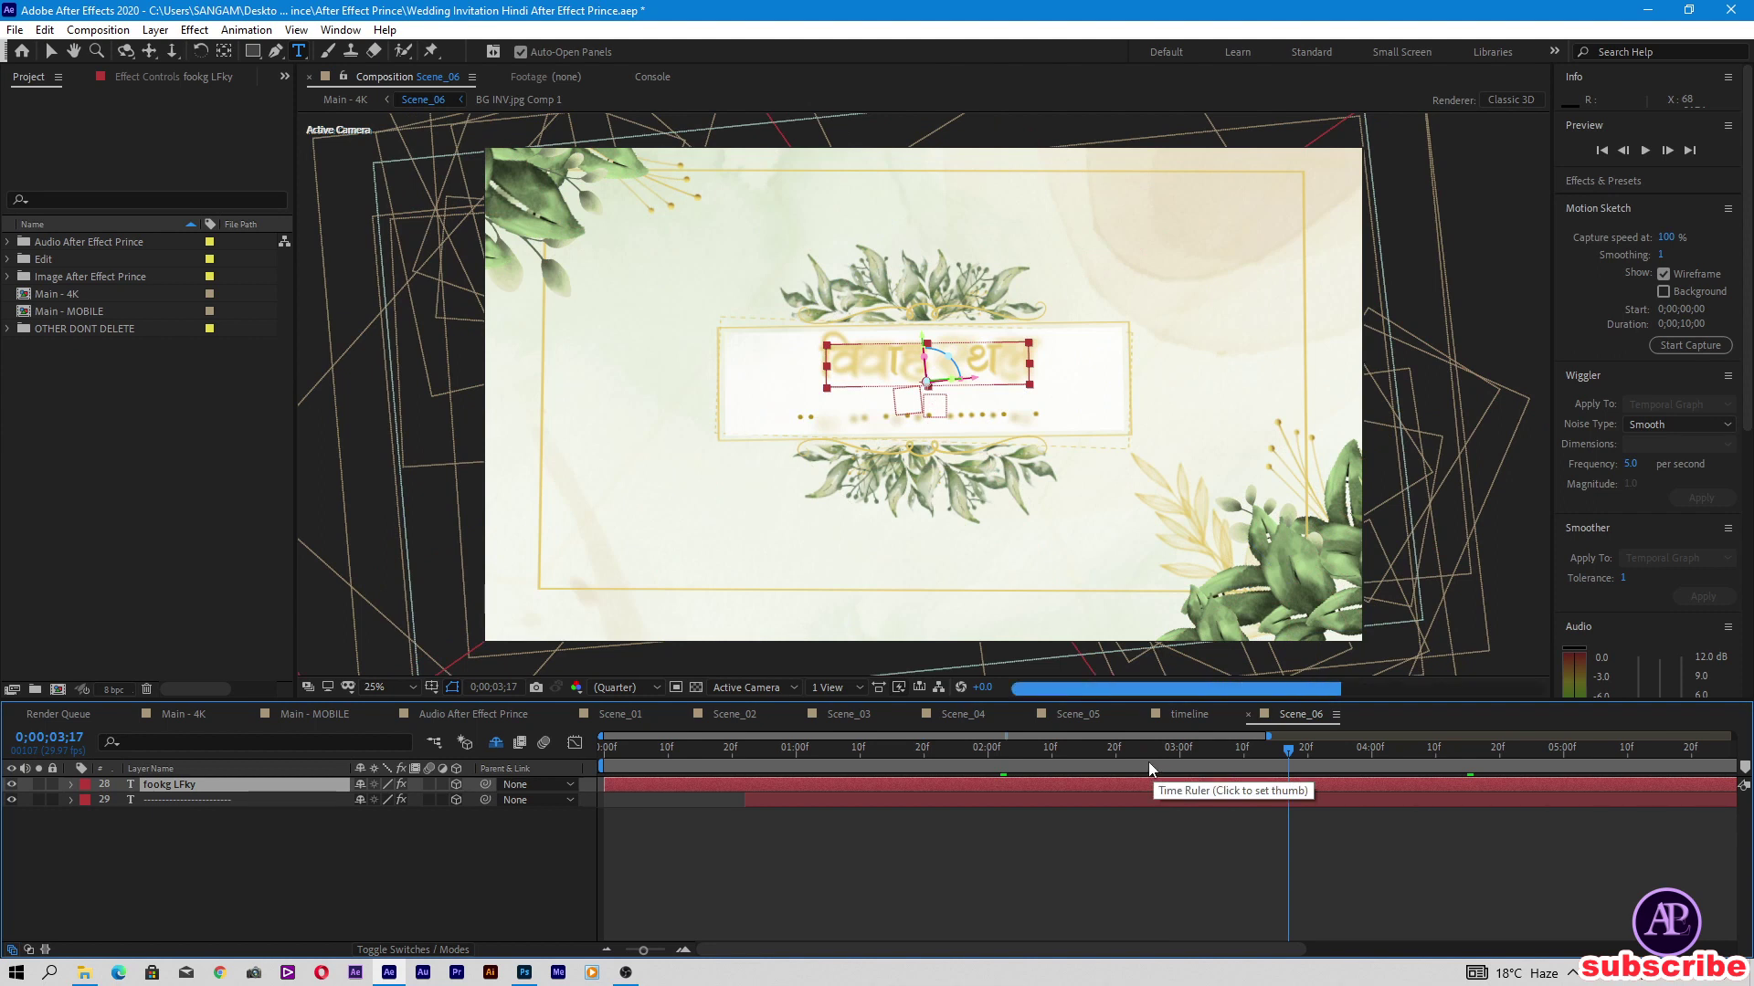
pyautogui.click(1397, 751)
pyautogui.hotkey('shift', 'Escape')
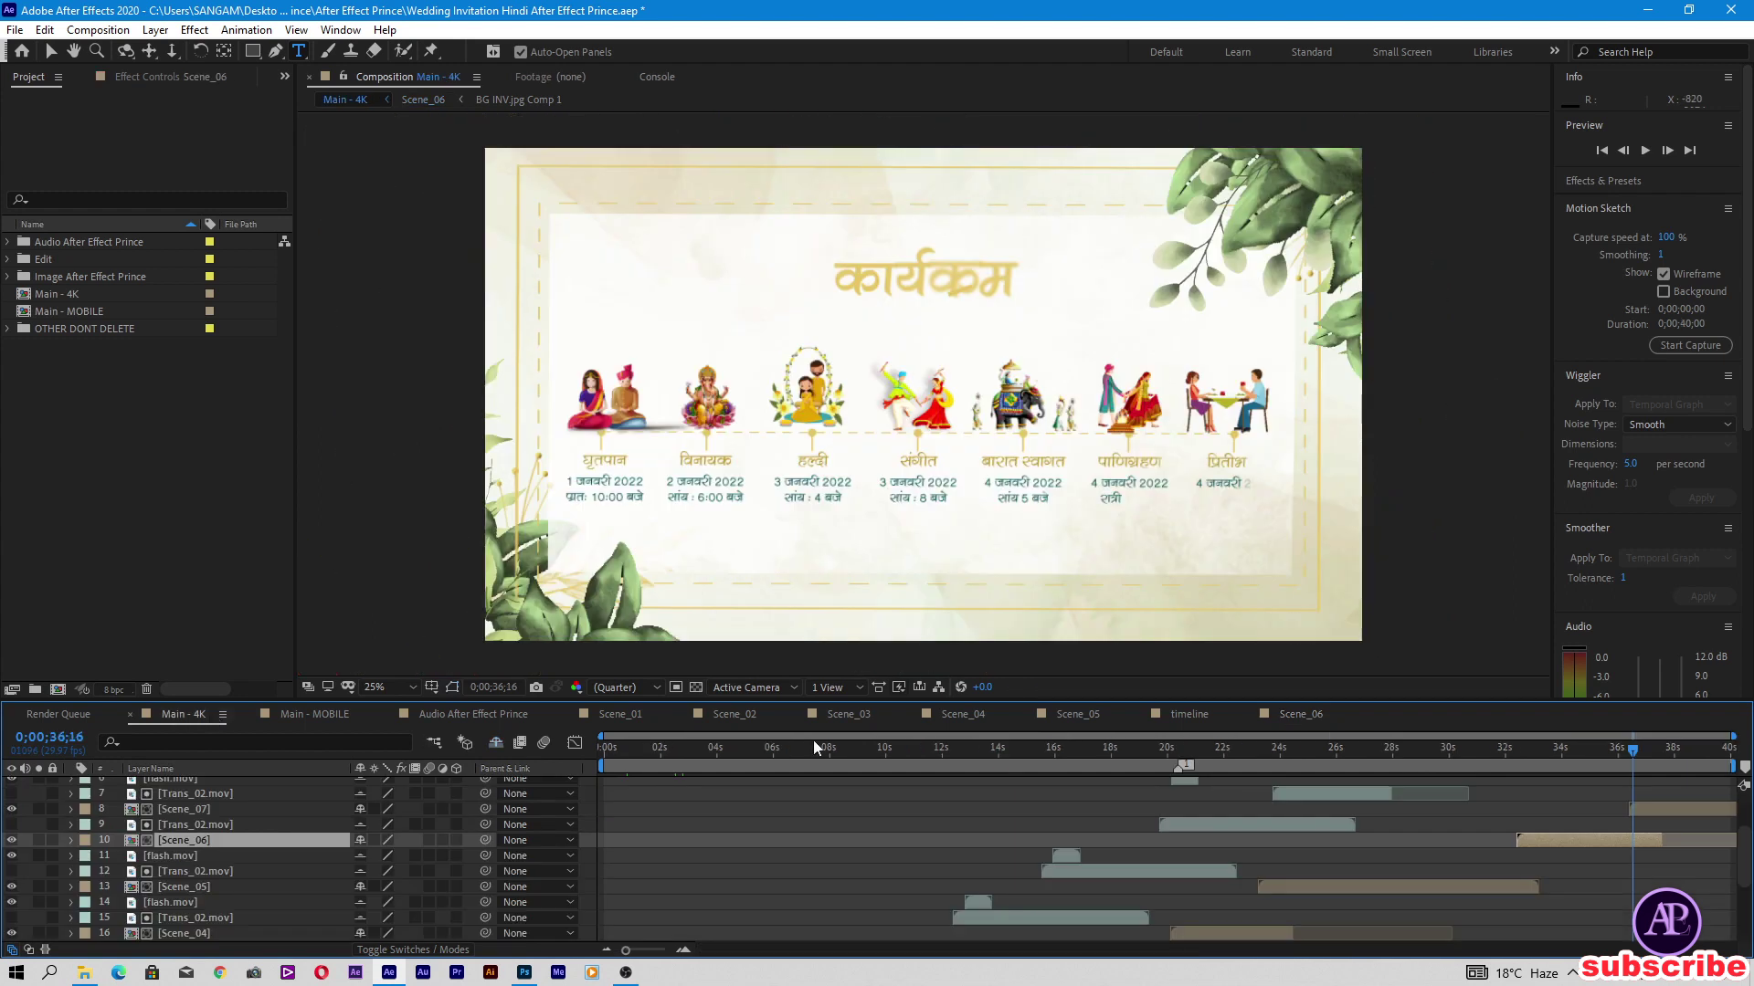
# Step: Open the Scene_07 composition from Main - 4K and select its आपके स्वागत की प्रतिक्षा मे text at 0;00;02;06
pyautogui.click(1703, 747)
pyautogui.doubleClick(1662, 810)
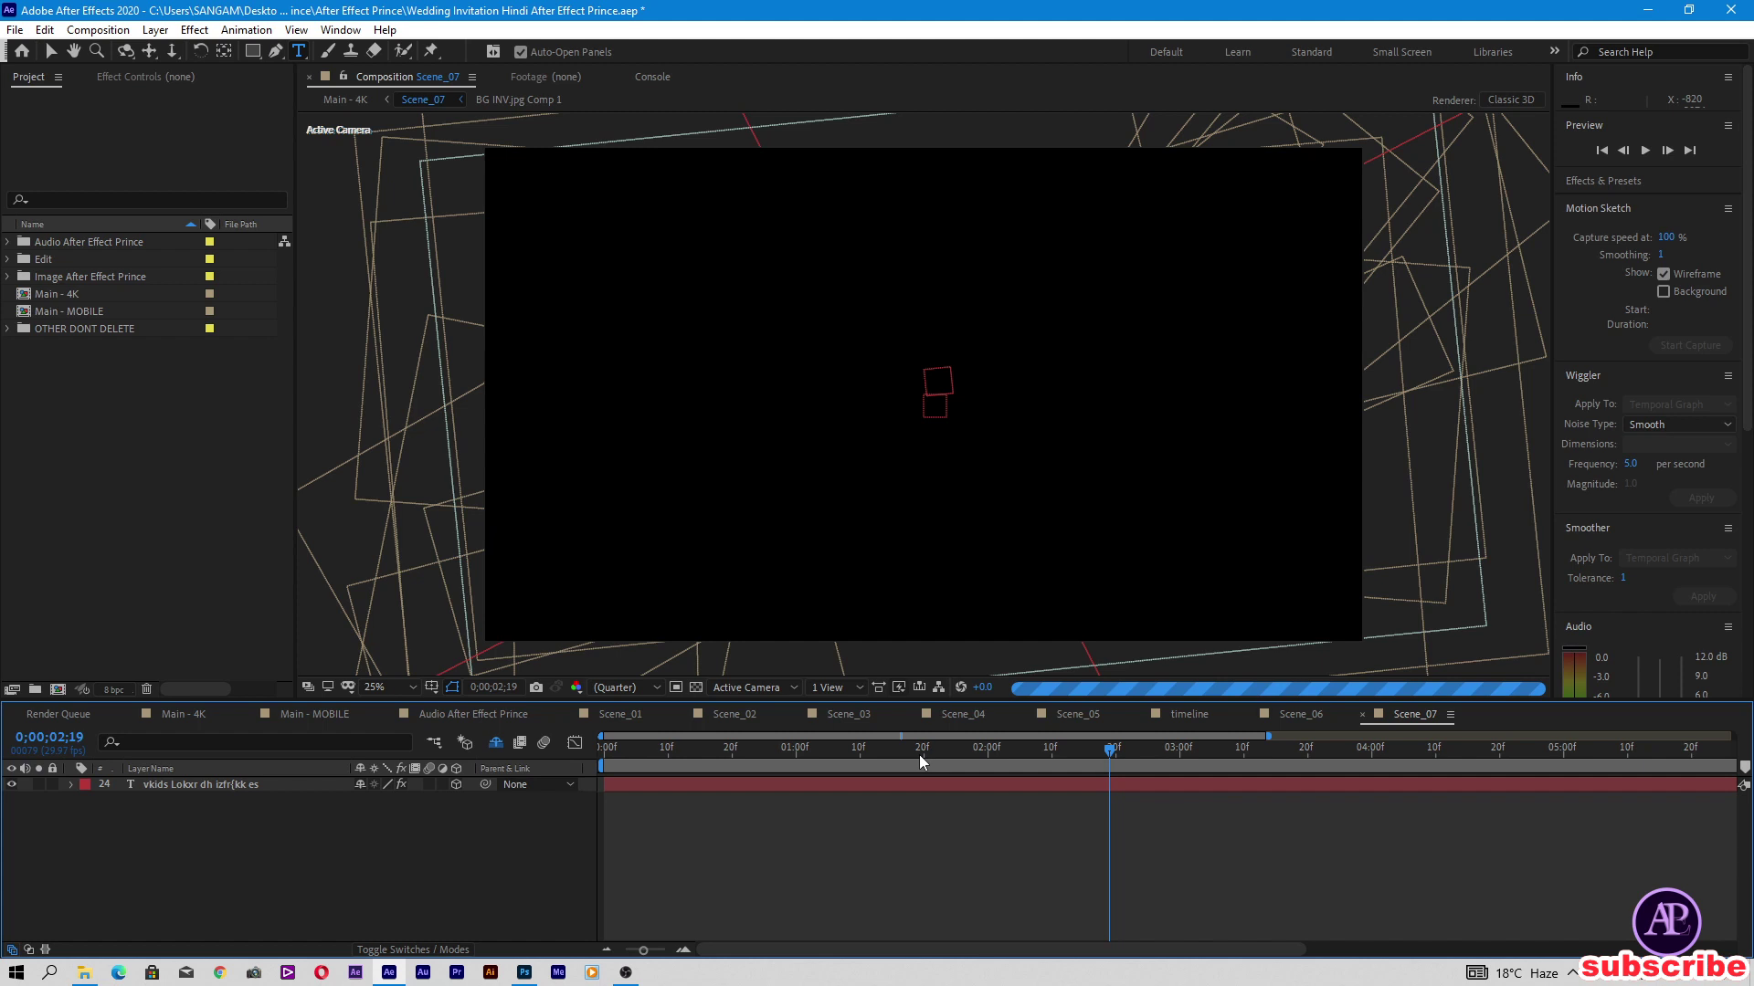
pyautogui.click(1026, 749)
pyautogui.click(1032, 426)
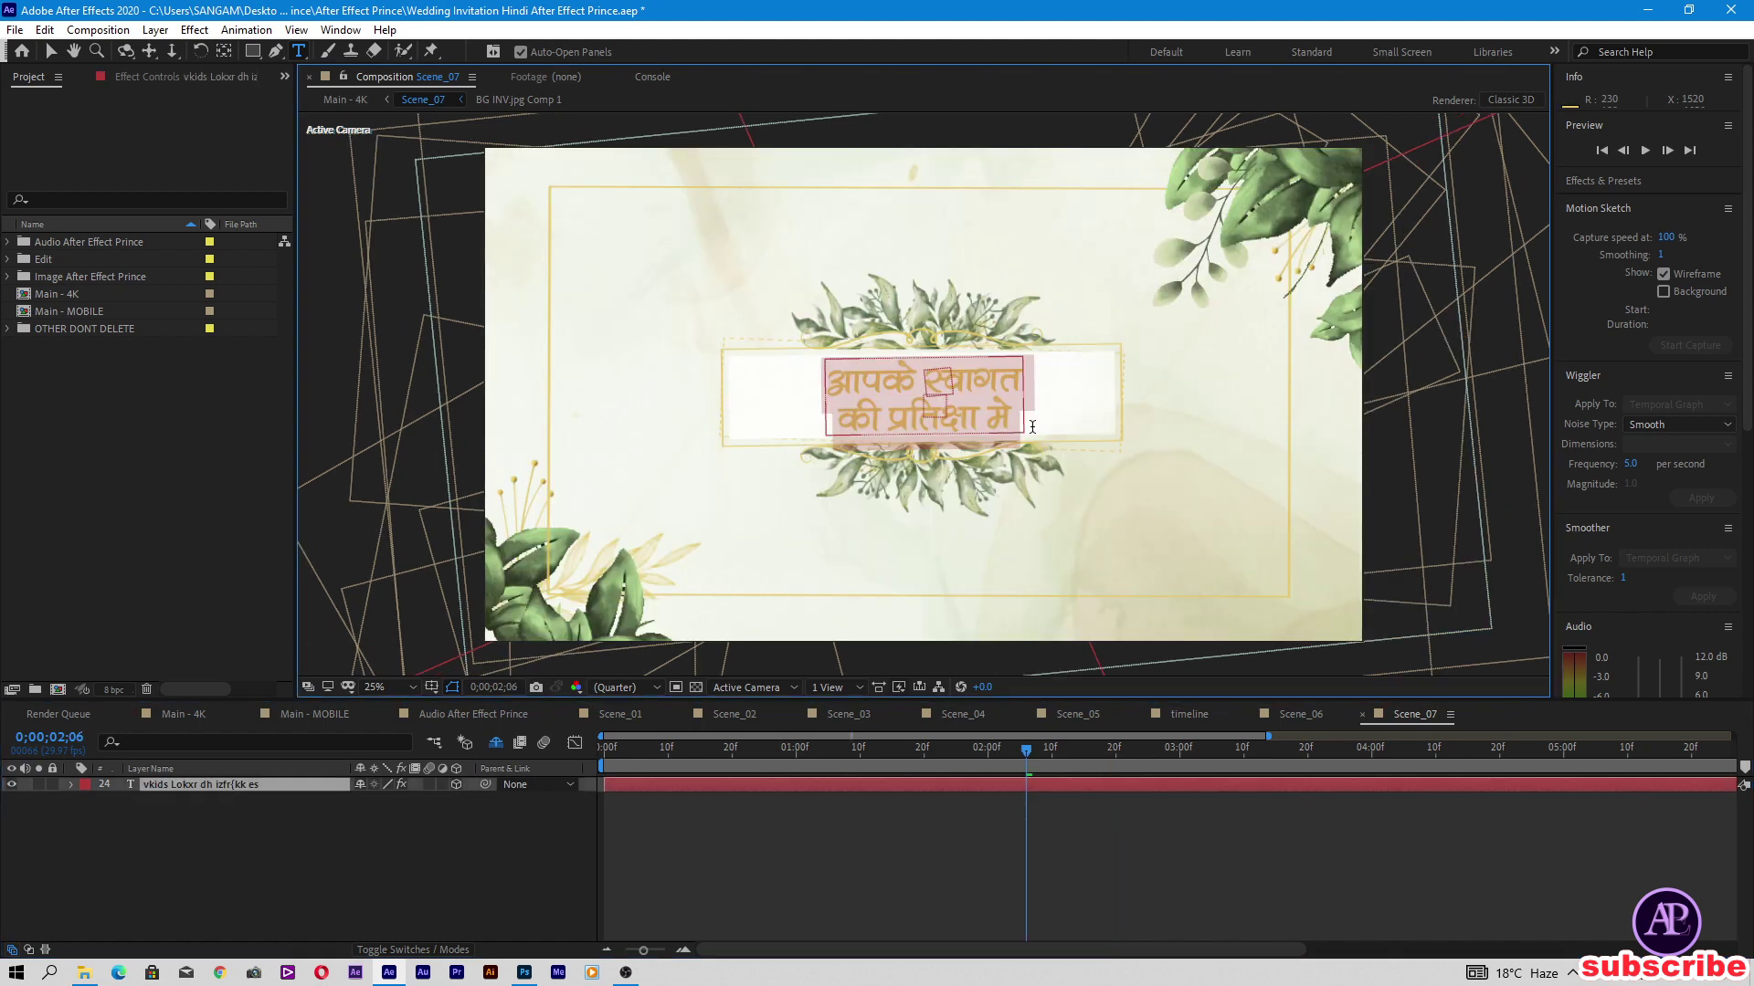
# Step: Close the Scene_01 to Scene_07 and timeline compositions, keeping Main - 4K, Main - MOBILE and Audio After Effect Prince open
pyautogui.click(187, 716)
pyautogui.click(568, 714)
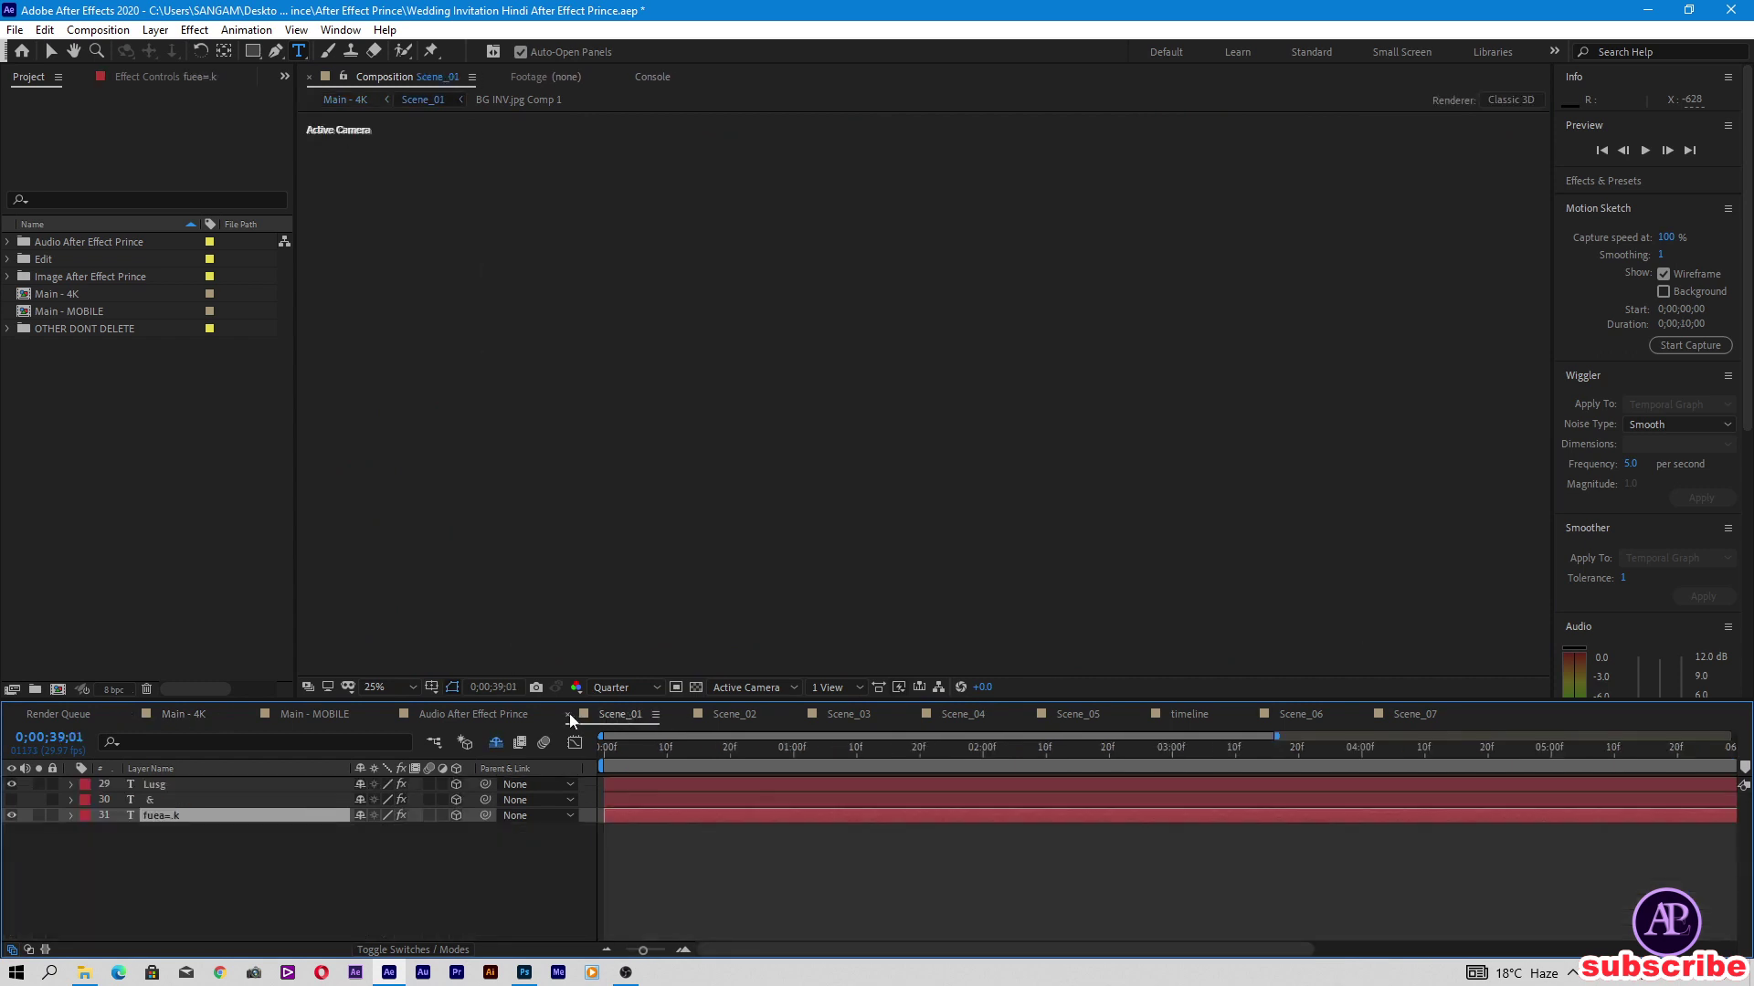
pyautogui.click(568, 715)
pyautogui.click(568, 714)
pyautogui.click(568, 714)
pyautogui.click(569, 714)
pyautogui.click(568, 714)
pyautogui.click(568, 715)
pyautogui.click(569, 715)
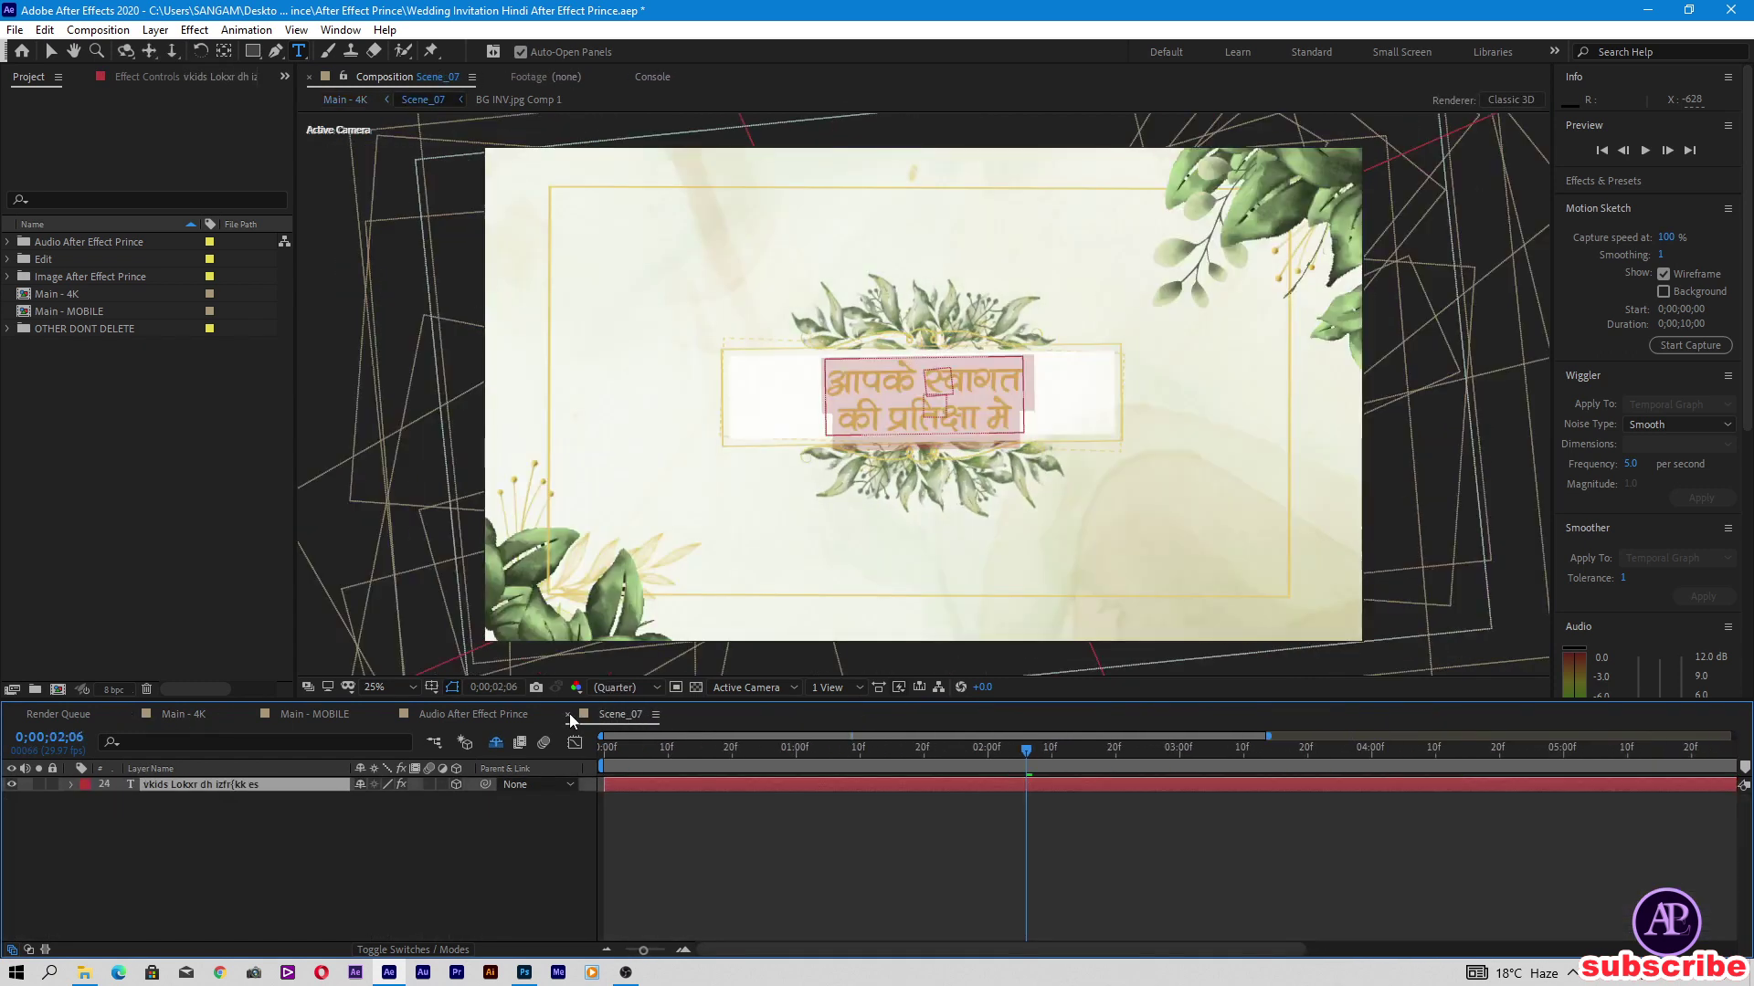
pyautogui.click(568, 714)
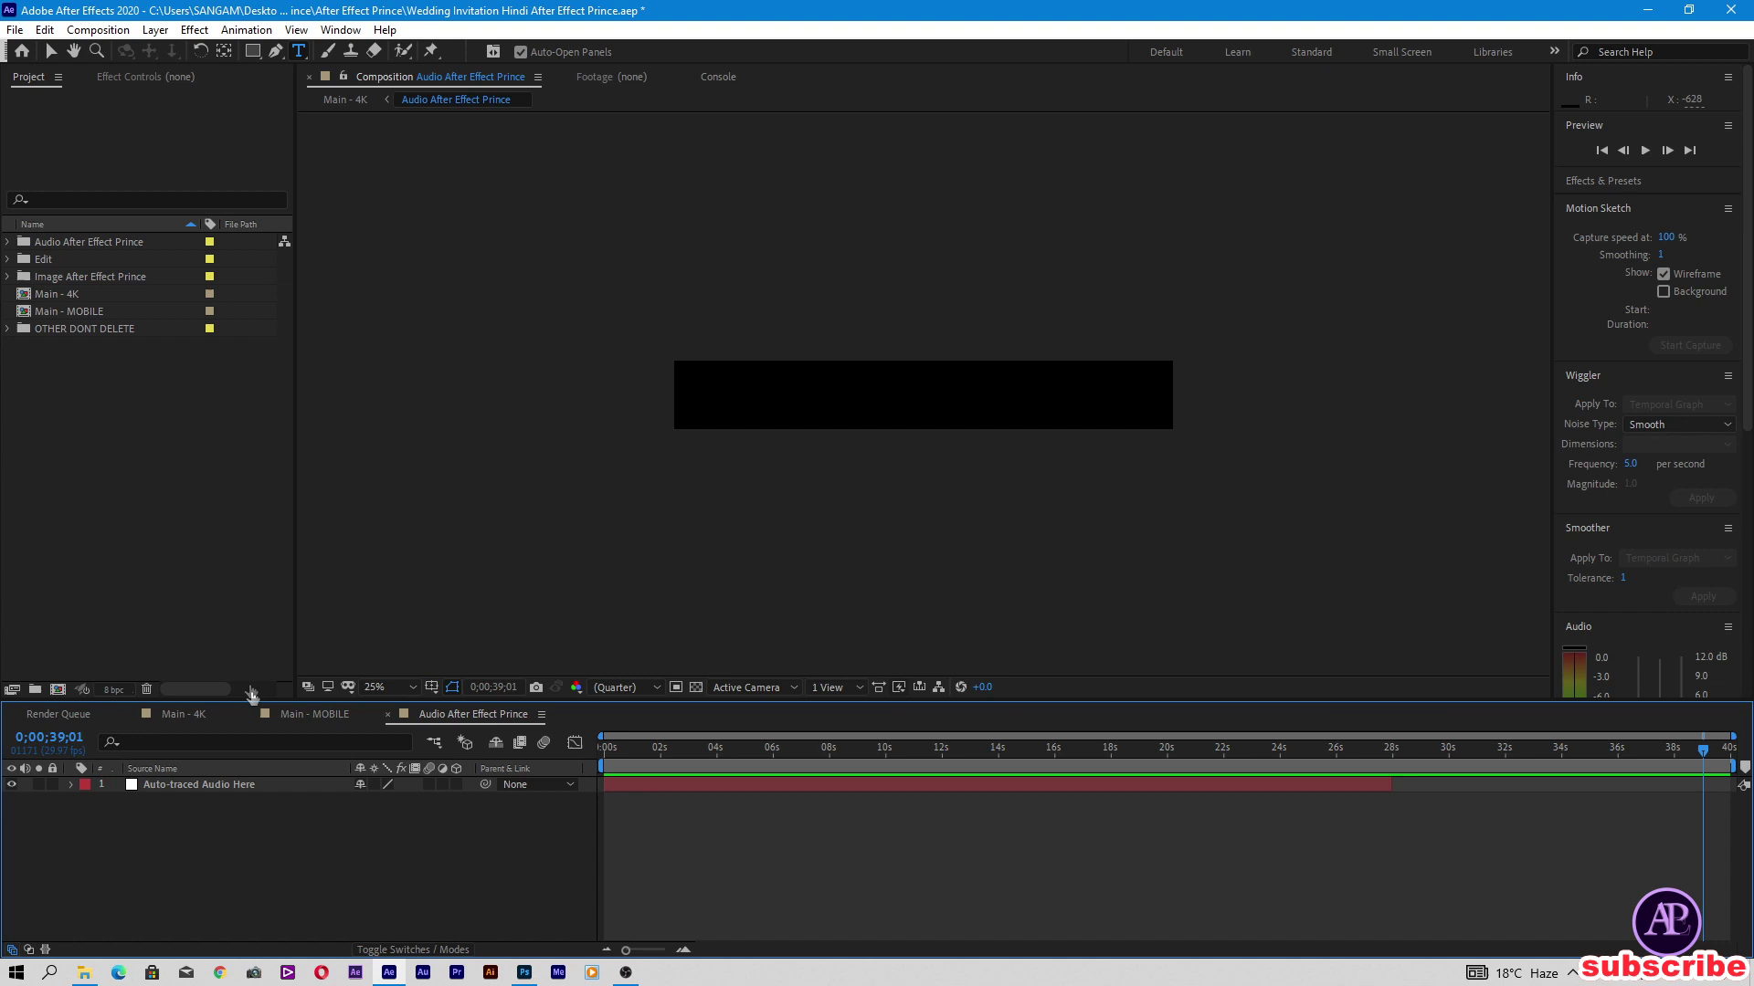
# Step: Compare the Main - 4K composition with the Main - MOBILE version at 0;00;04;14
pyautogui.click(184, 713)
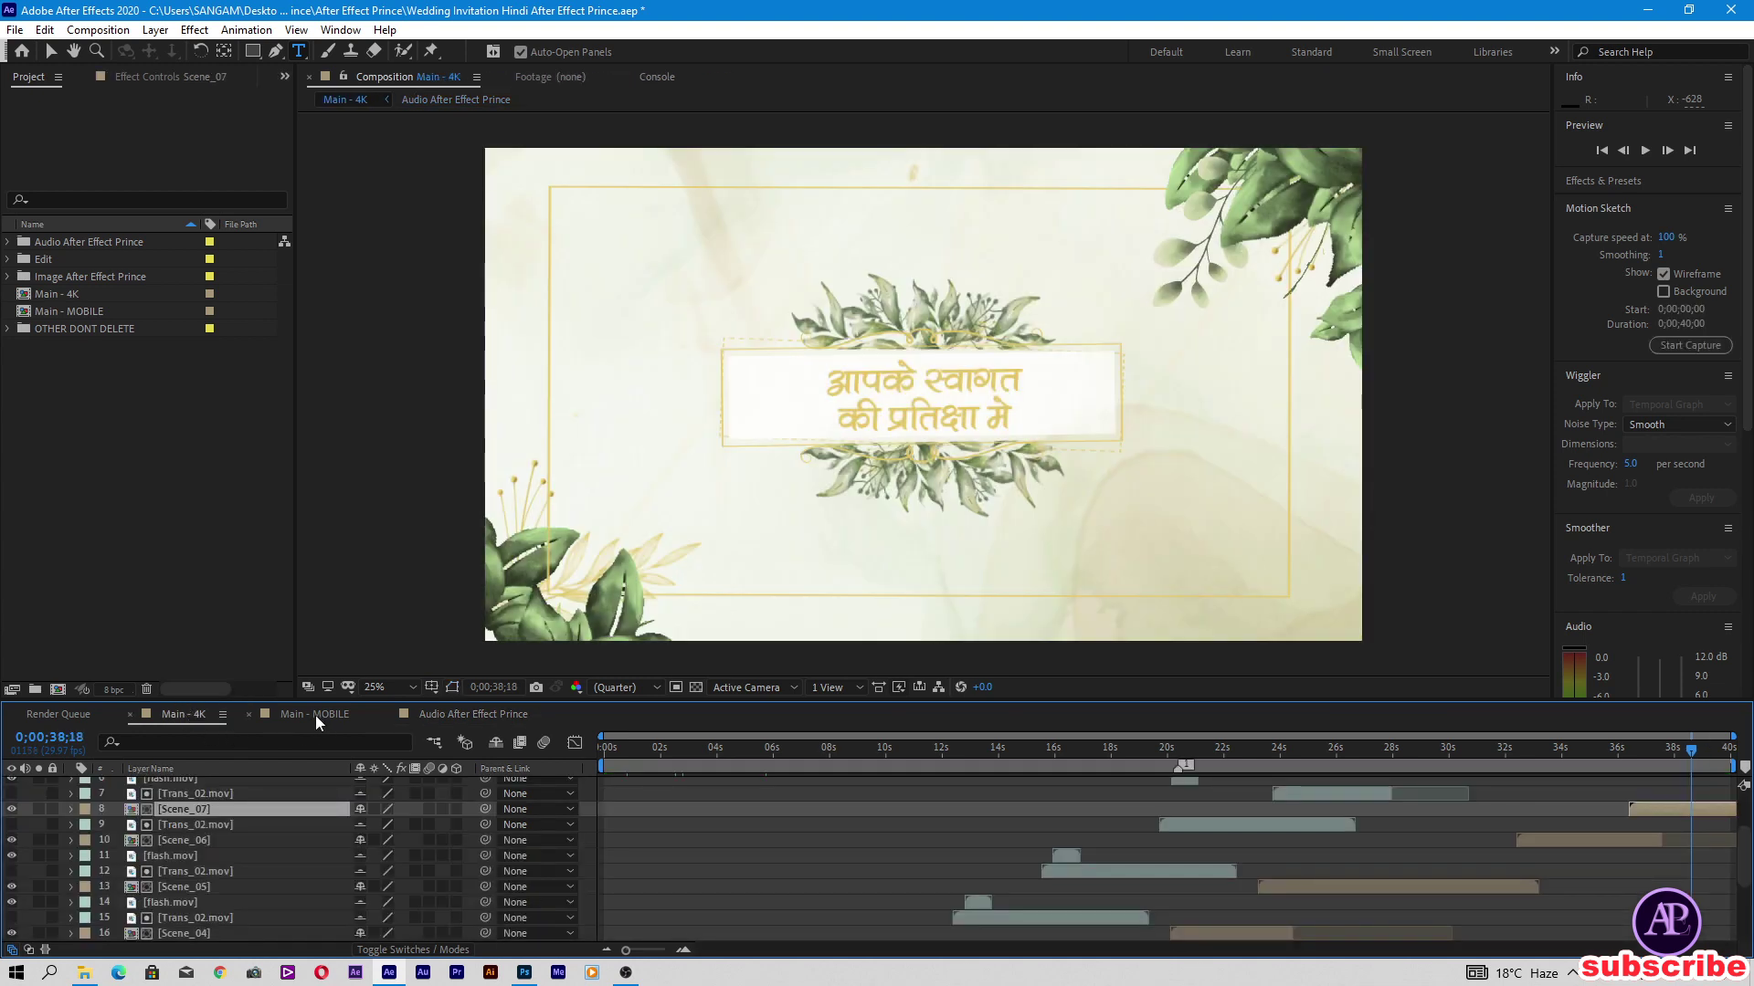
pyautogui.click(316, 714)
pyautogui.click(727, 751)
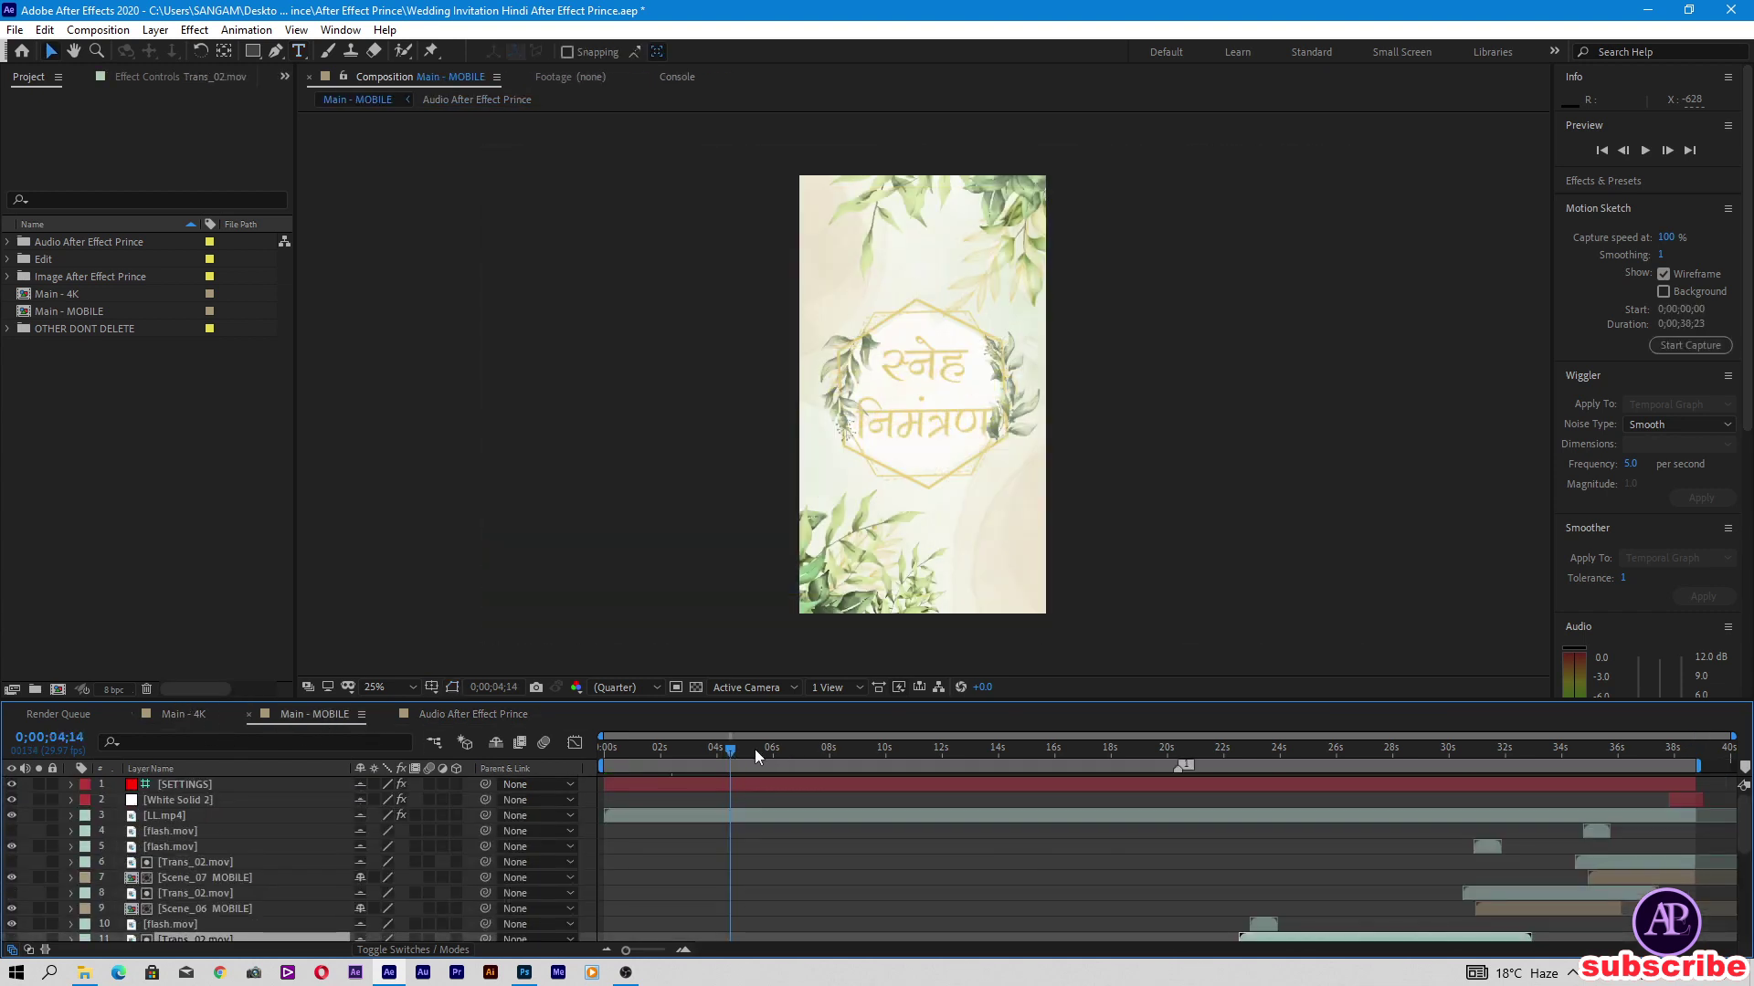
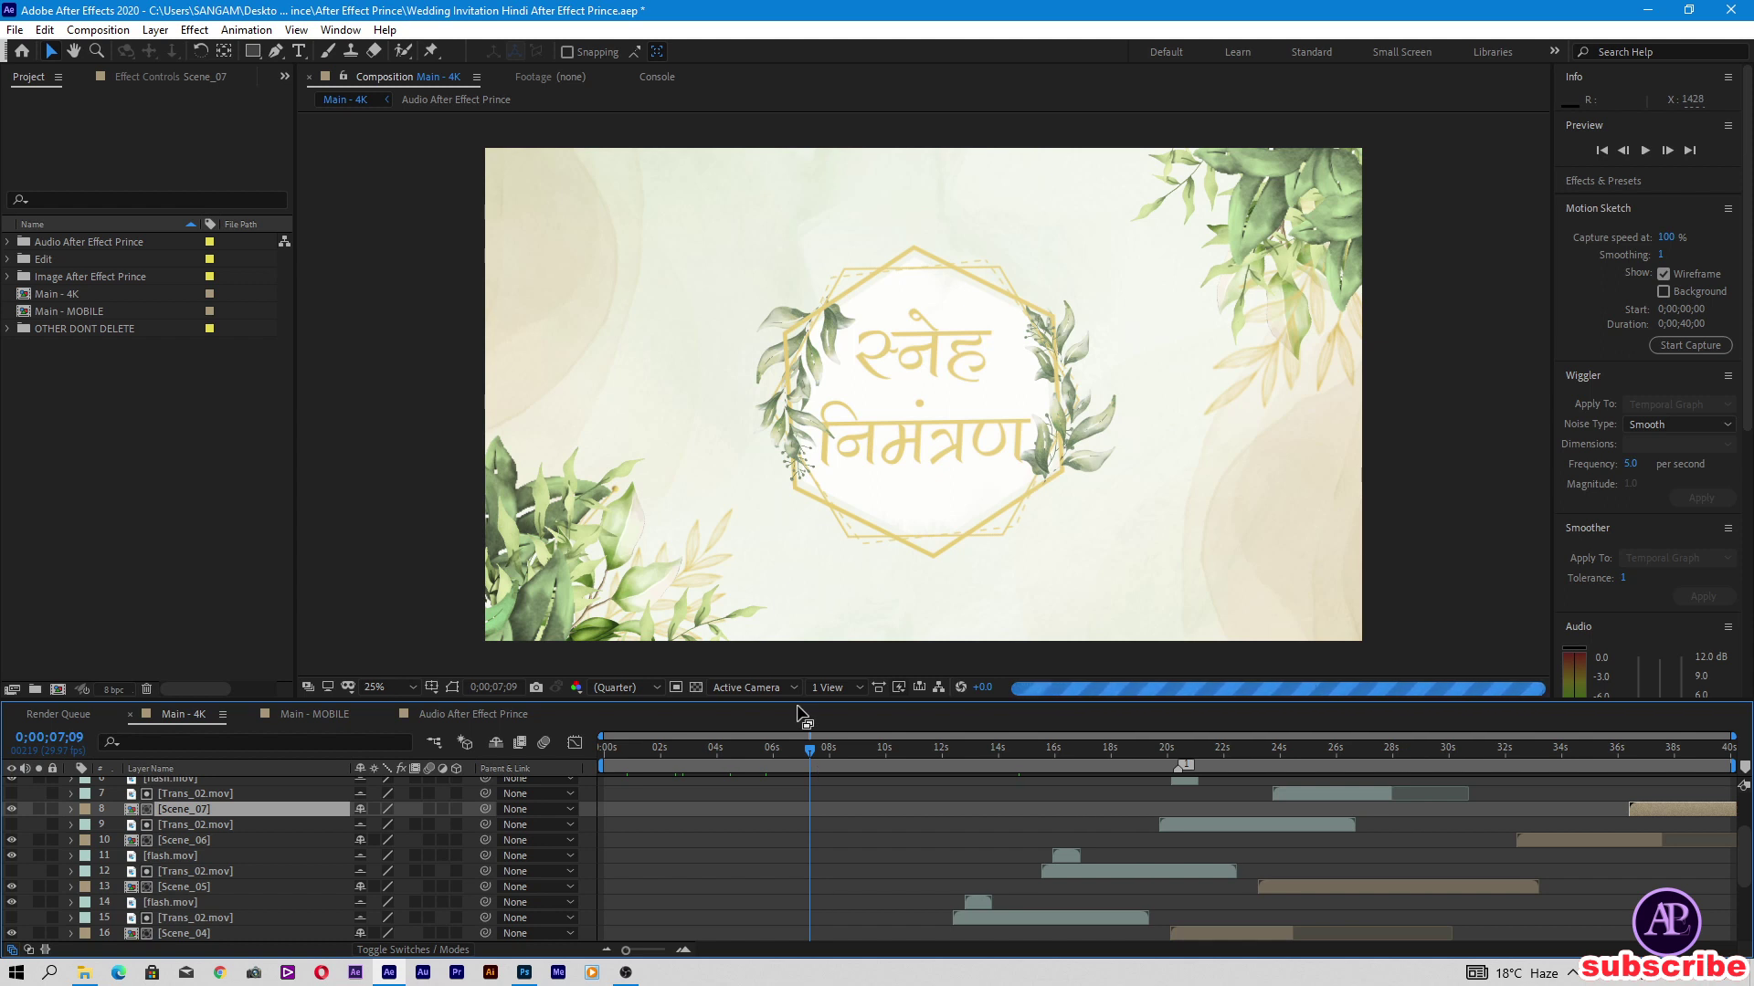
pyautogui.scroll(-1, 801, 717)
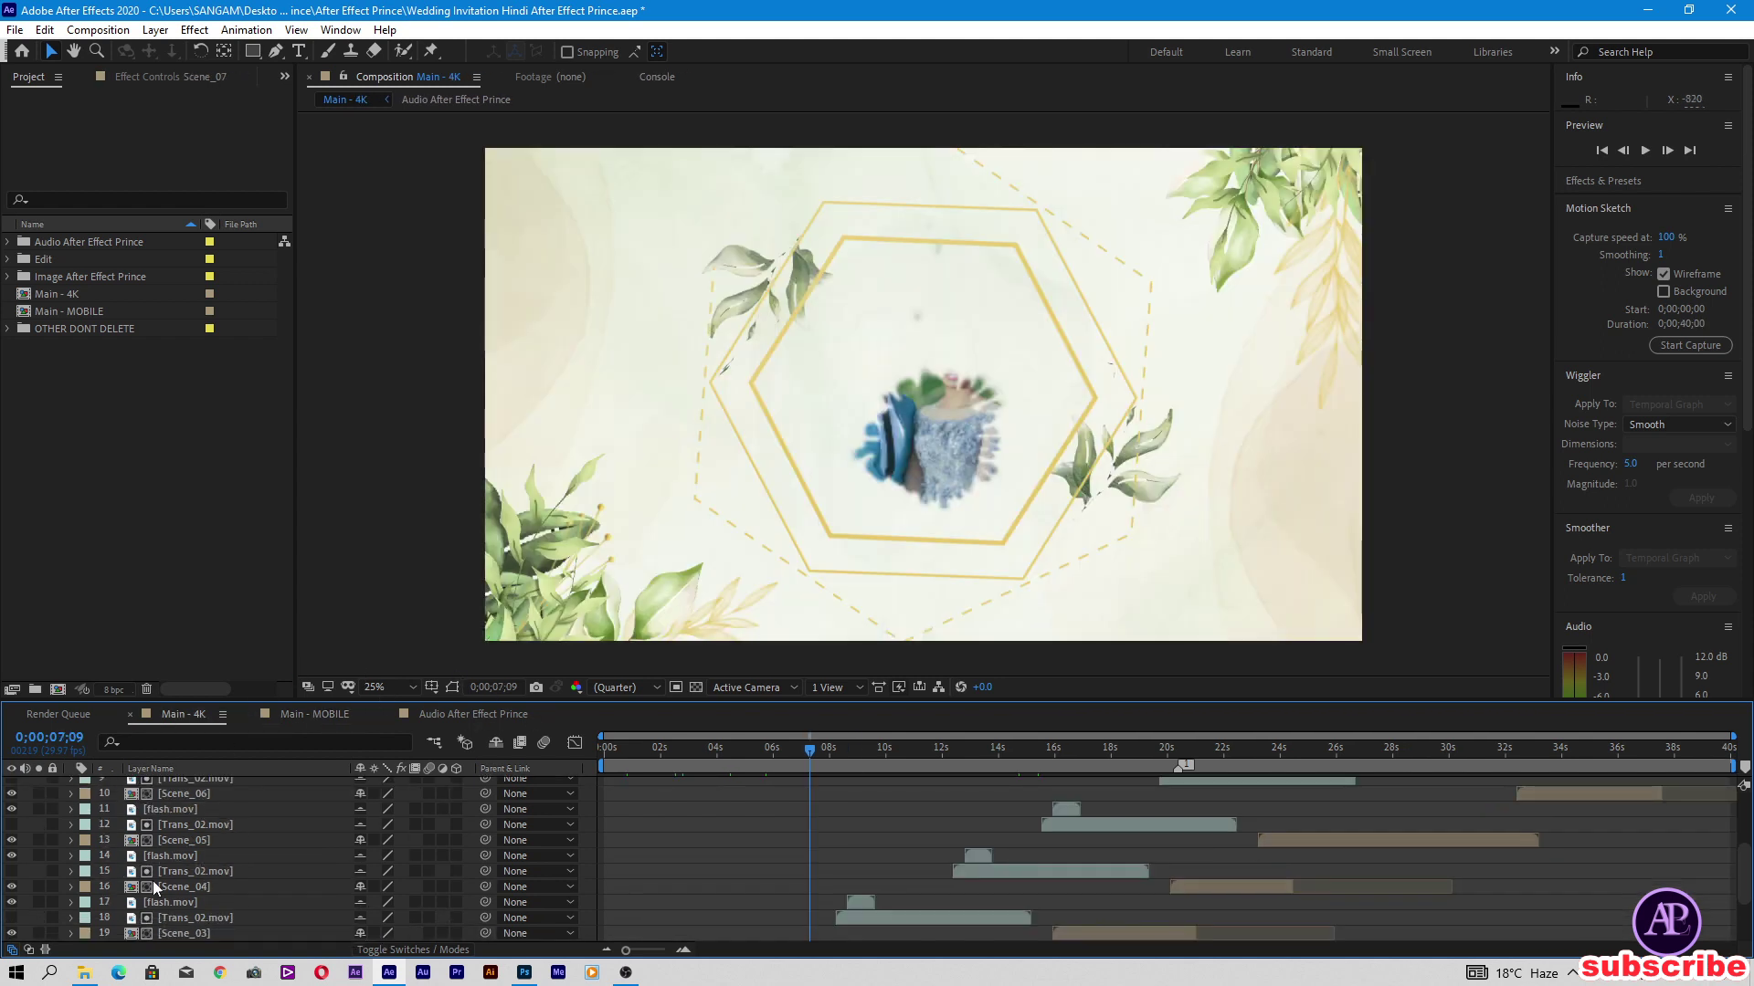
# Step: Import bensound-littleidea.mp3 from the prince folder on drive E: and place it as the first layer of the Audio After Effect Prince composition
pyautogui.click(84, 972)
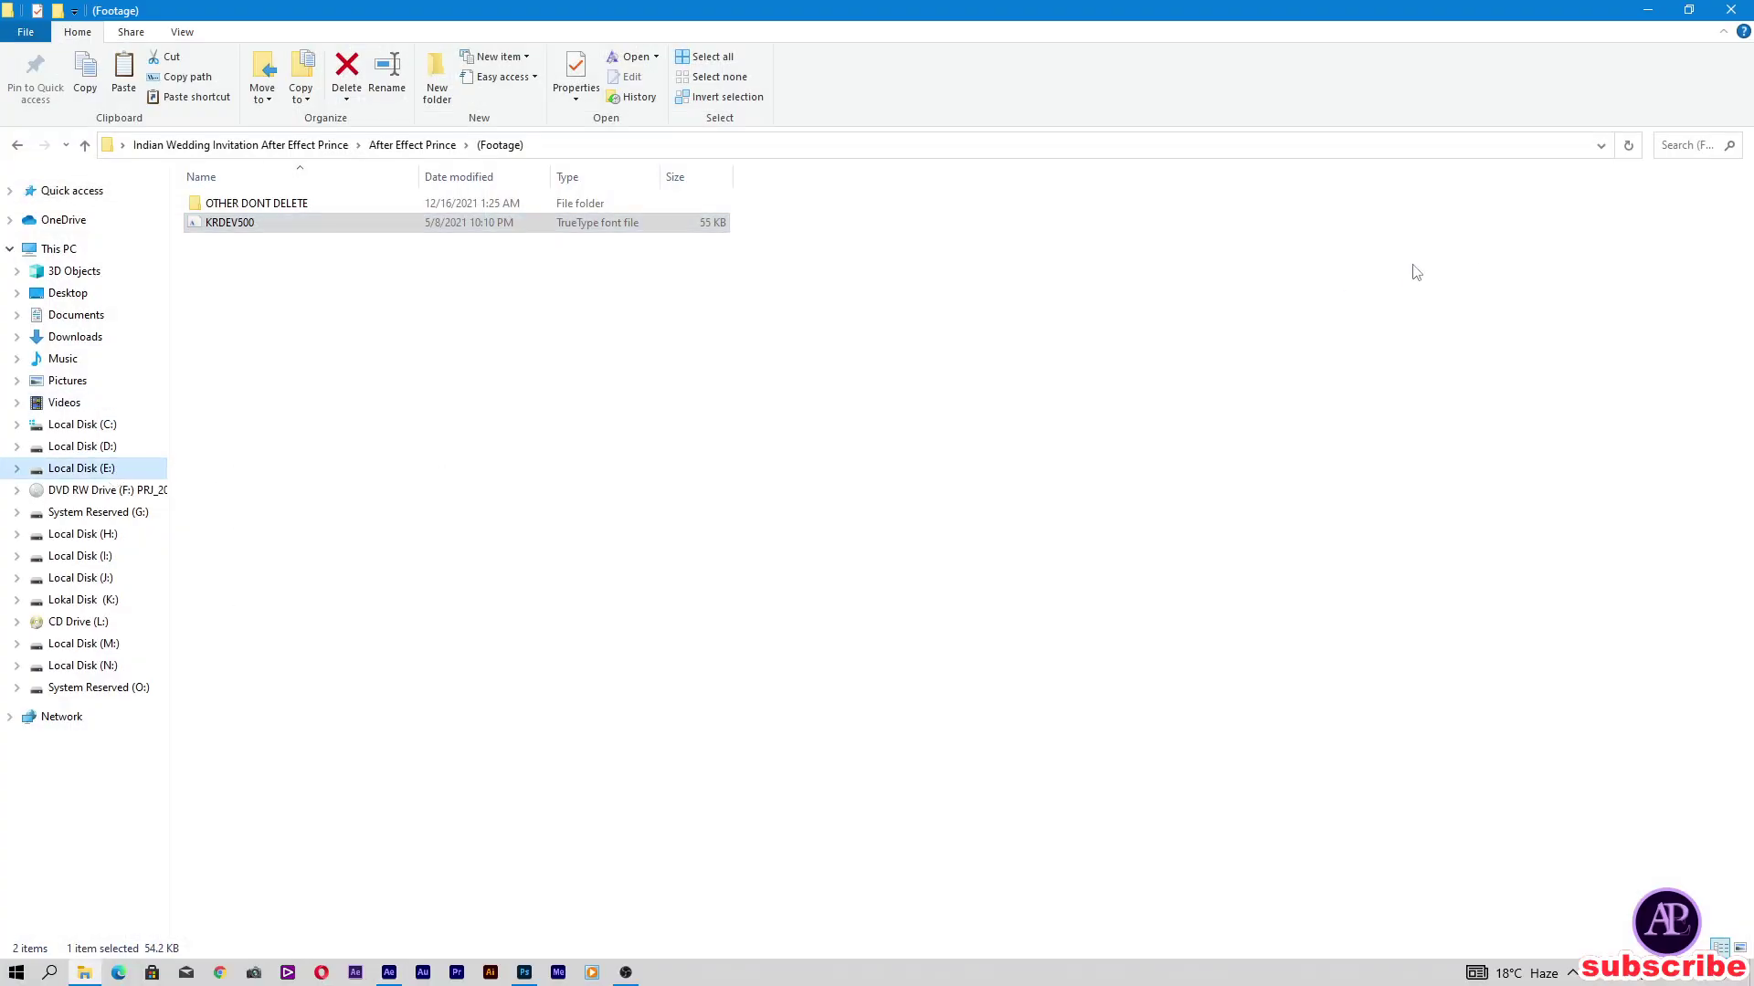
pyautogui.click(81, 468)
pyautogui.doubleClick(1498, 219)
pyautogui.moveTo(341, 347); pyautogui.dragTo(161, 528)
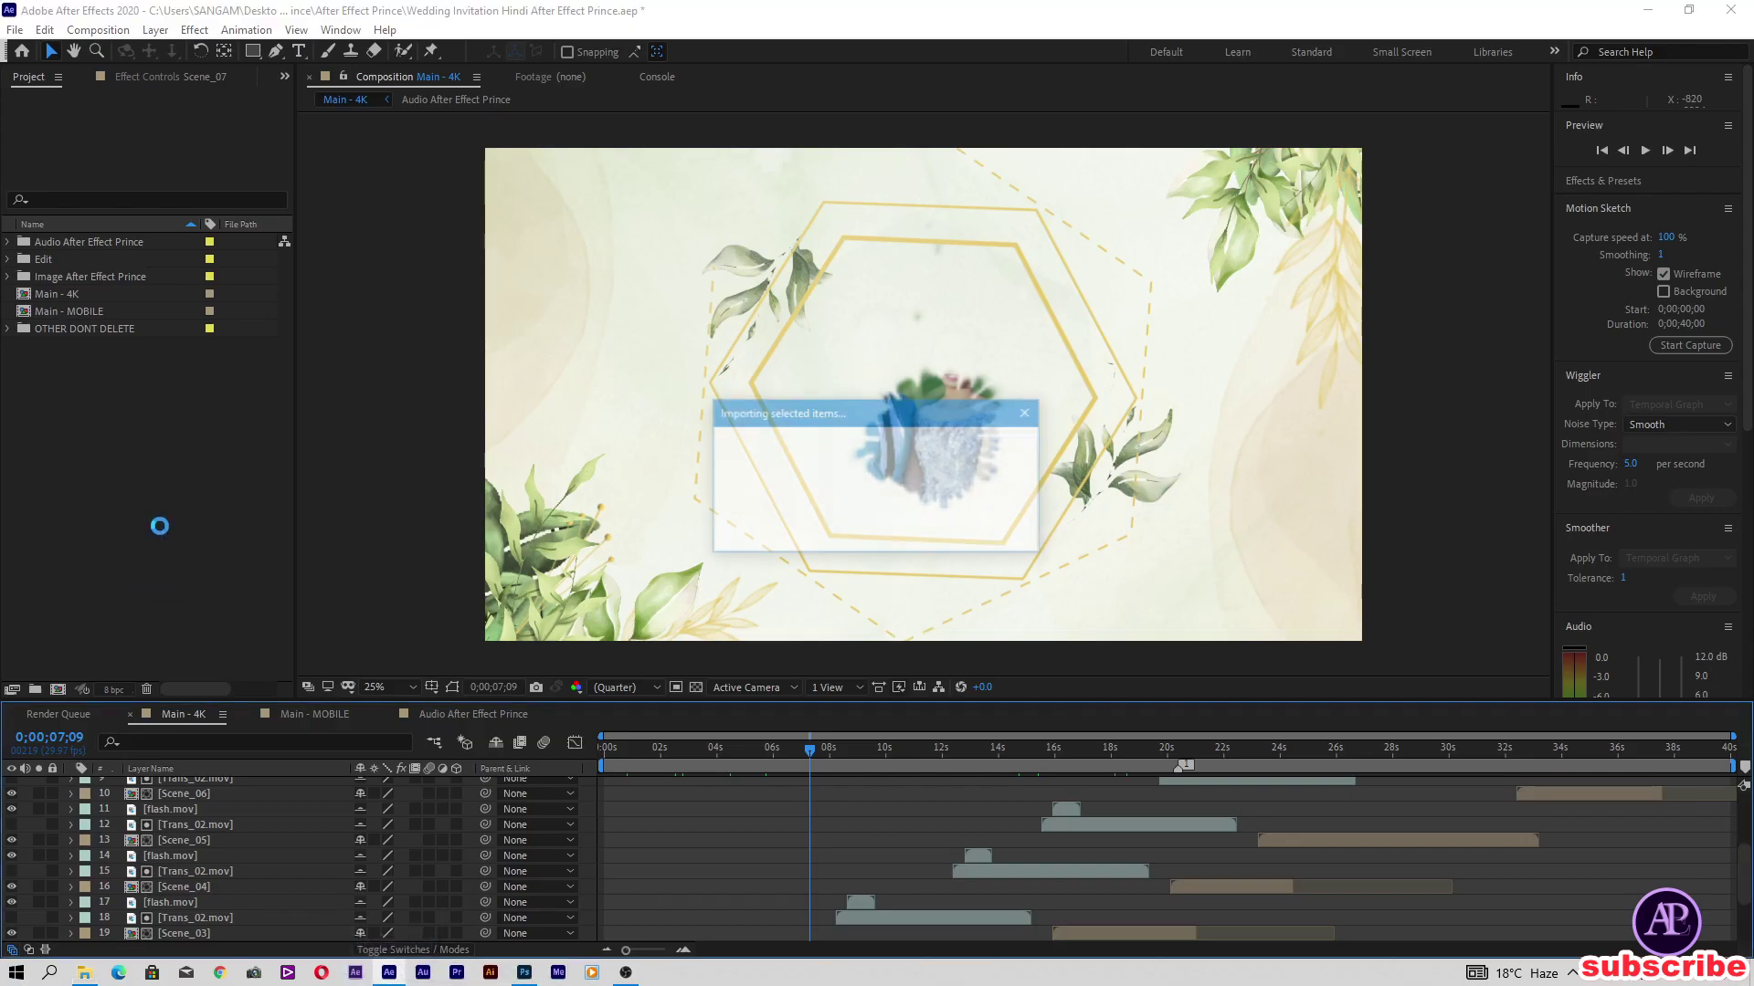
pyautogui.click(459, 714)
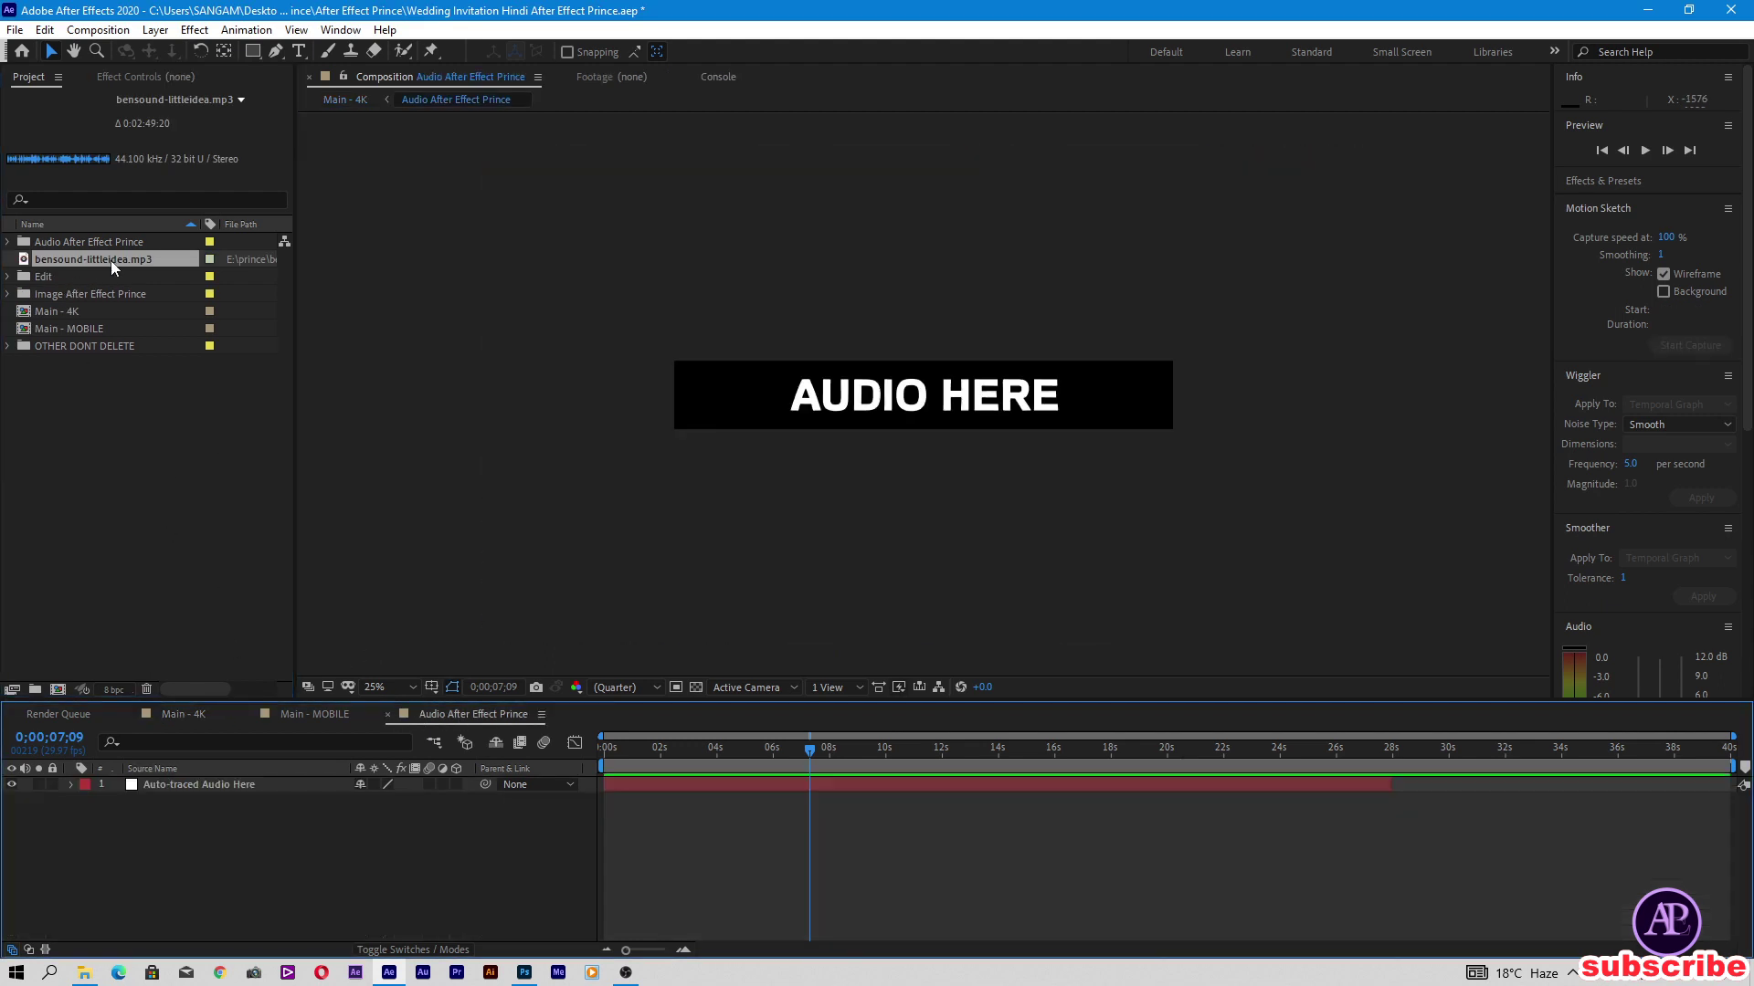
pyautogui.moveTo(121, 263); pyautogui.dragTo(134, 780)
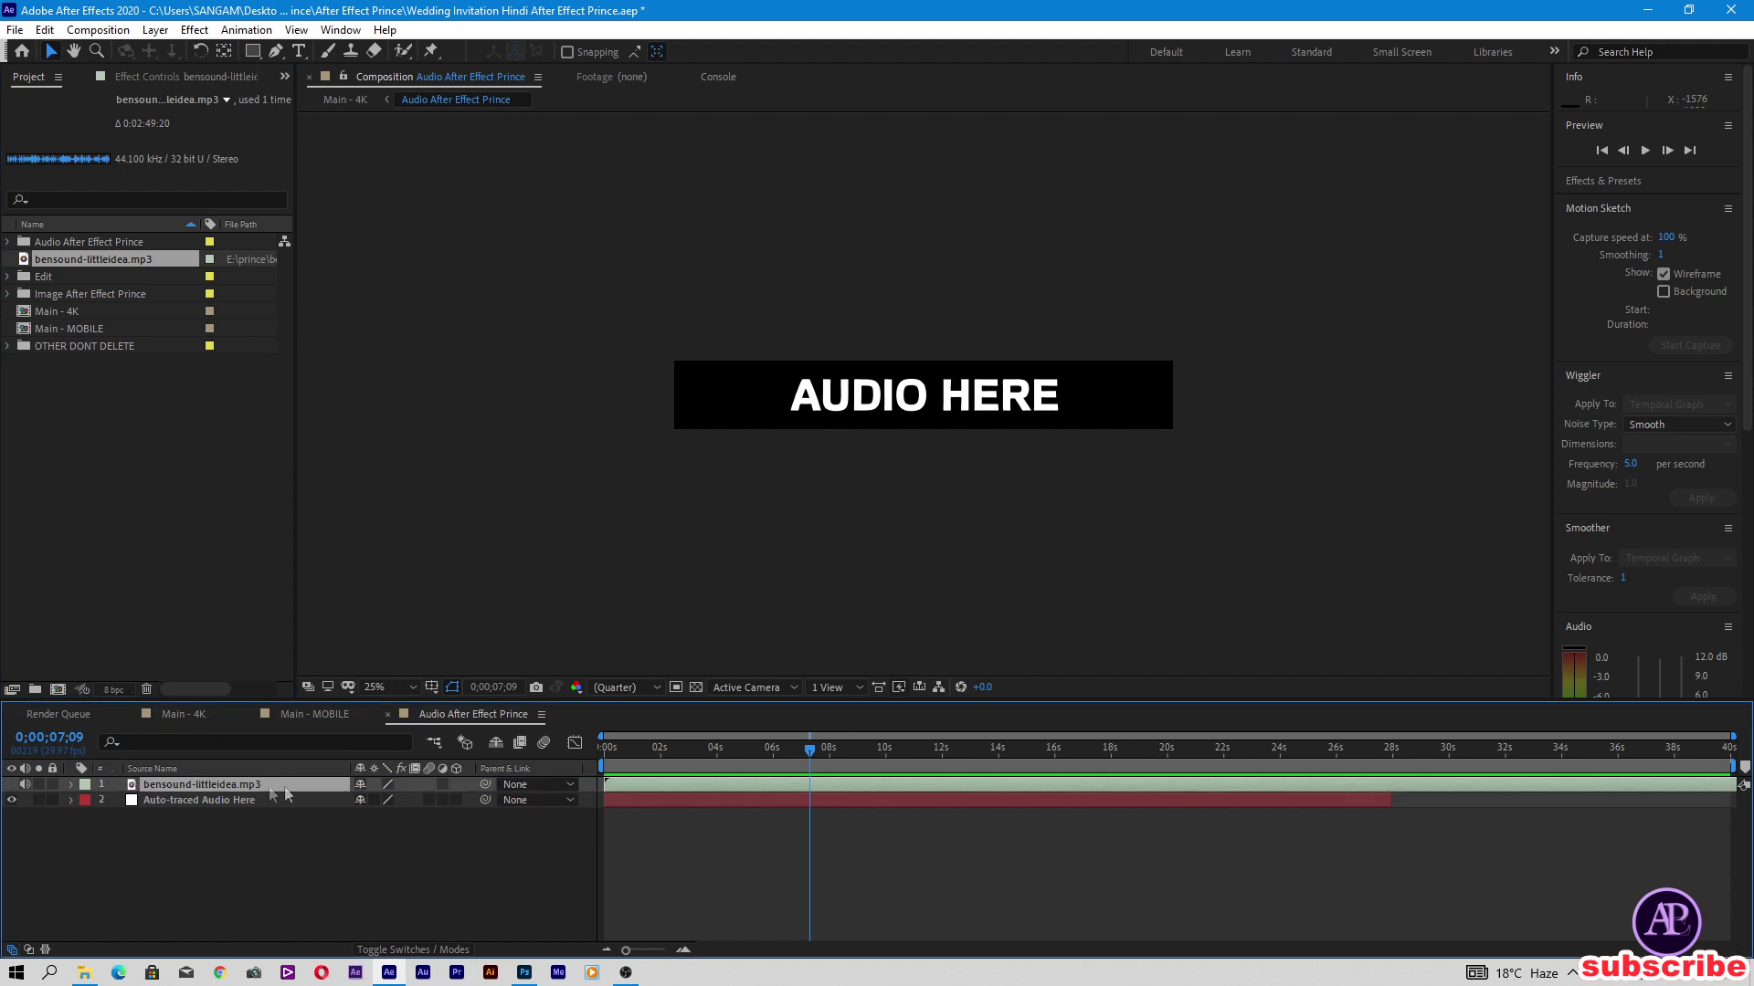
# Step: Send the Main - 4K composition to the Adobe Media Encoder queue and choose H.264 as its output format
pyautogui.click(193, 715)
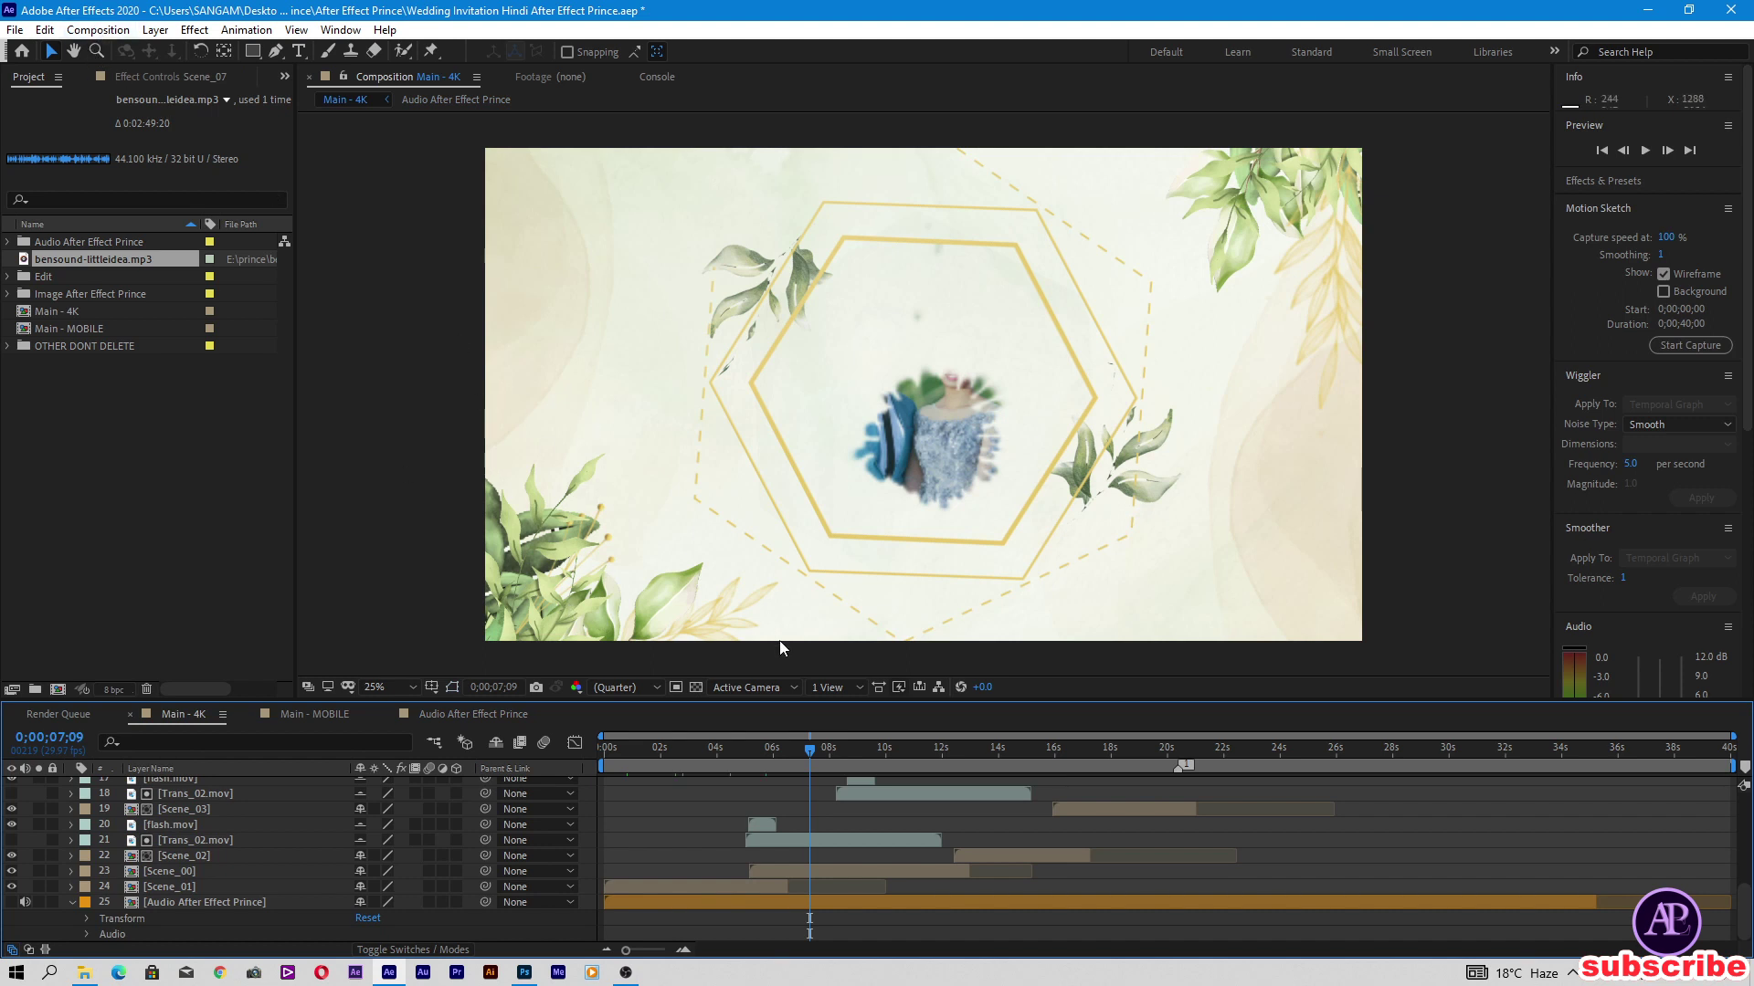
pyautogui.click(98, 29)
pyautogui.click(155, 164)
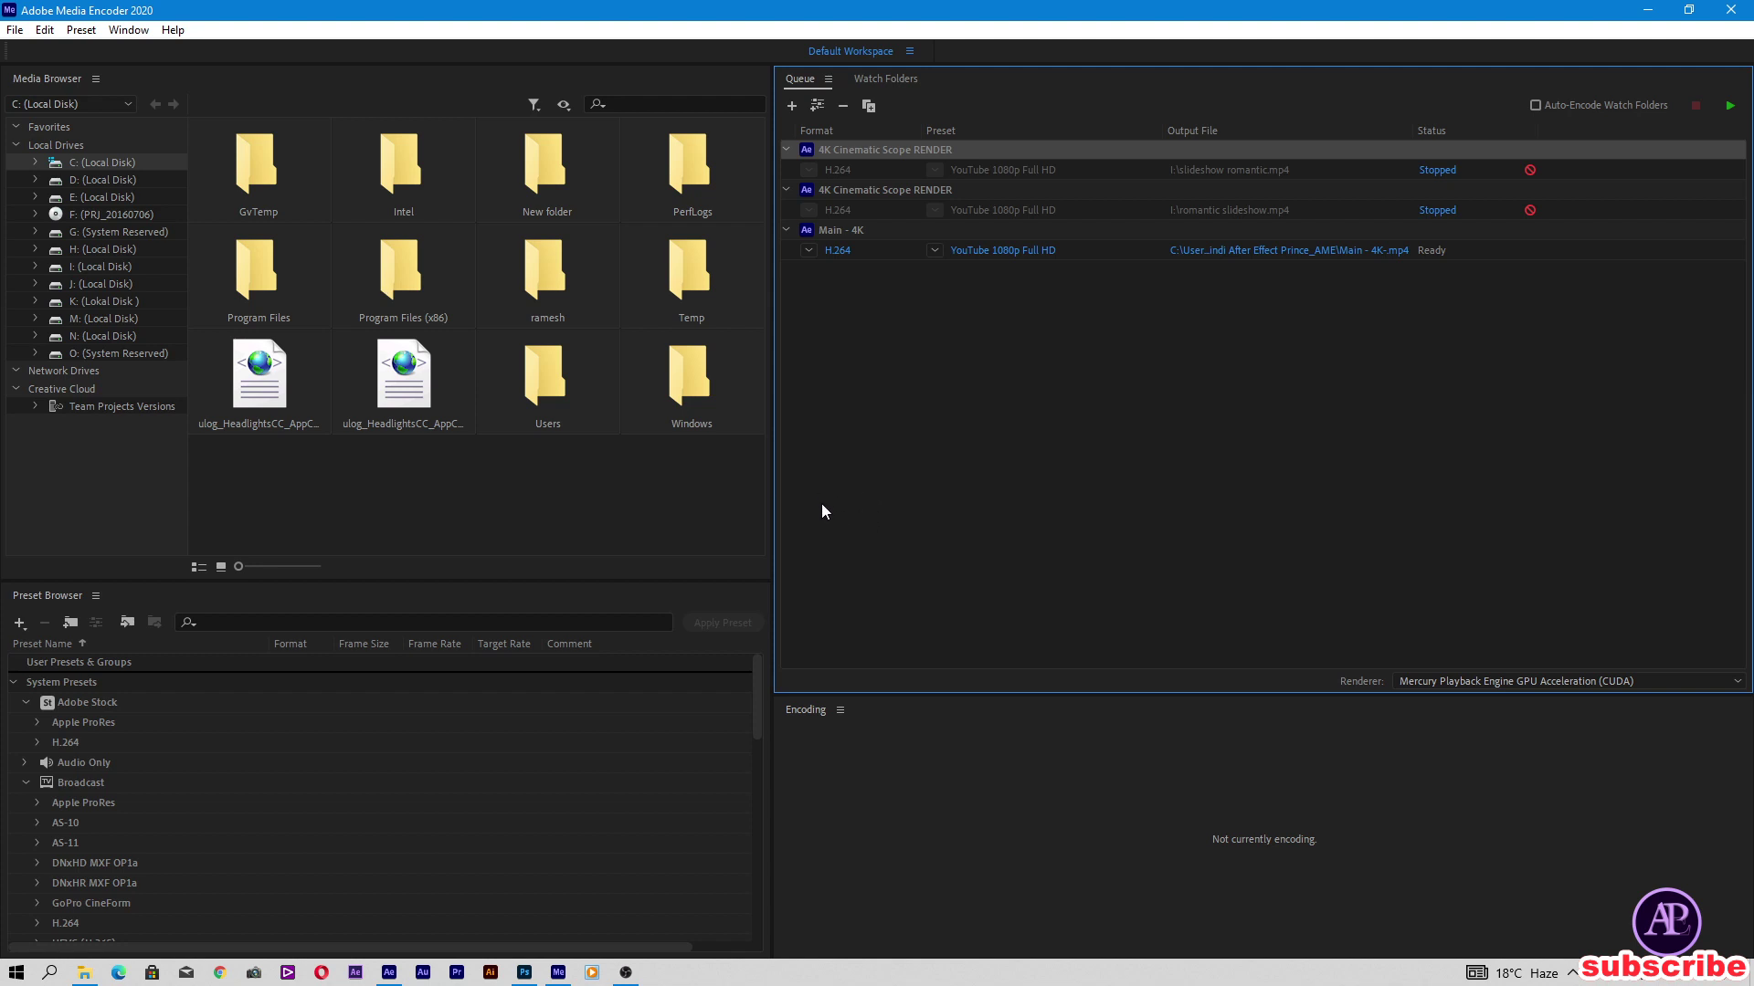
pyautogui.click(808, 249)
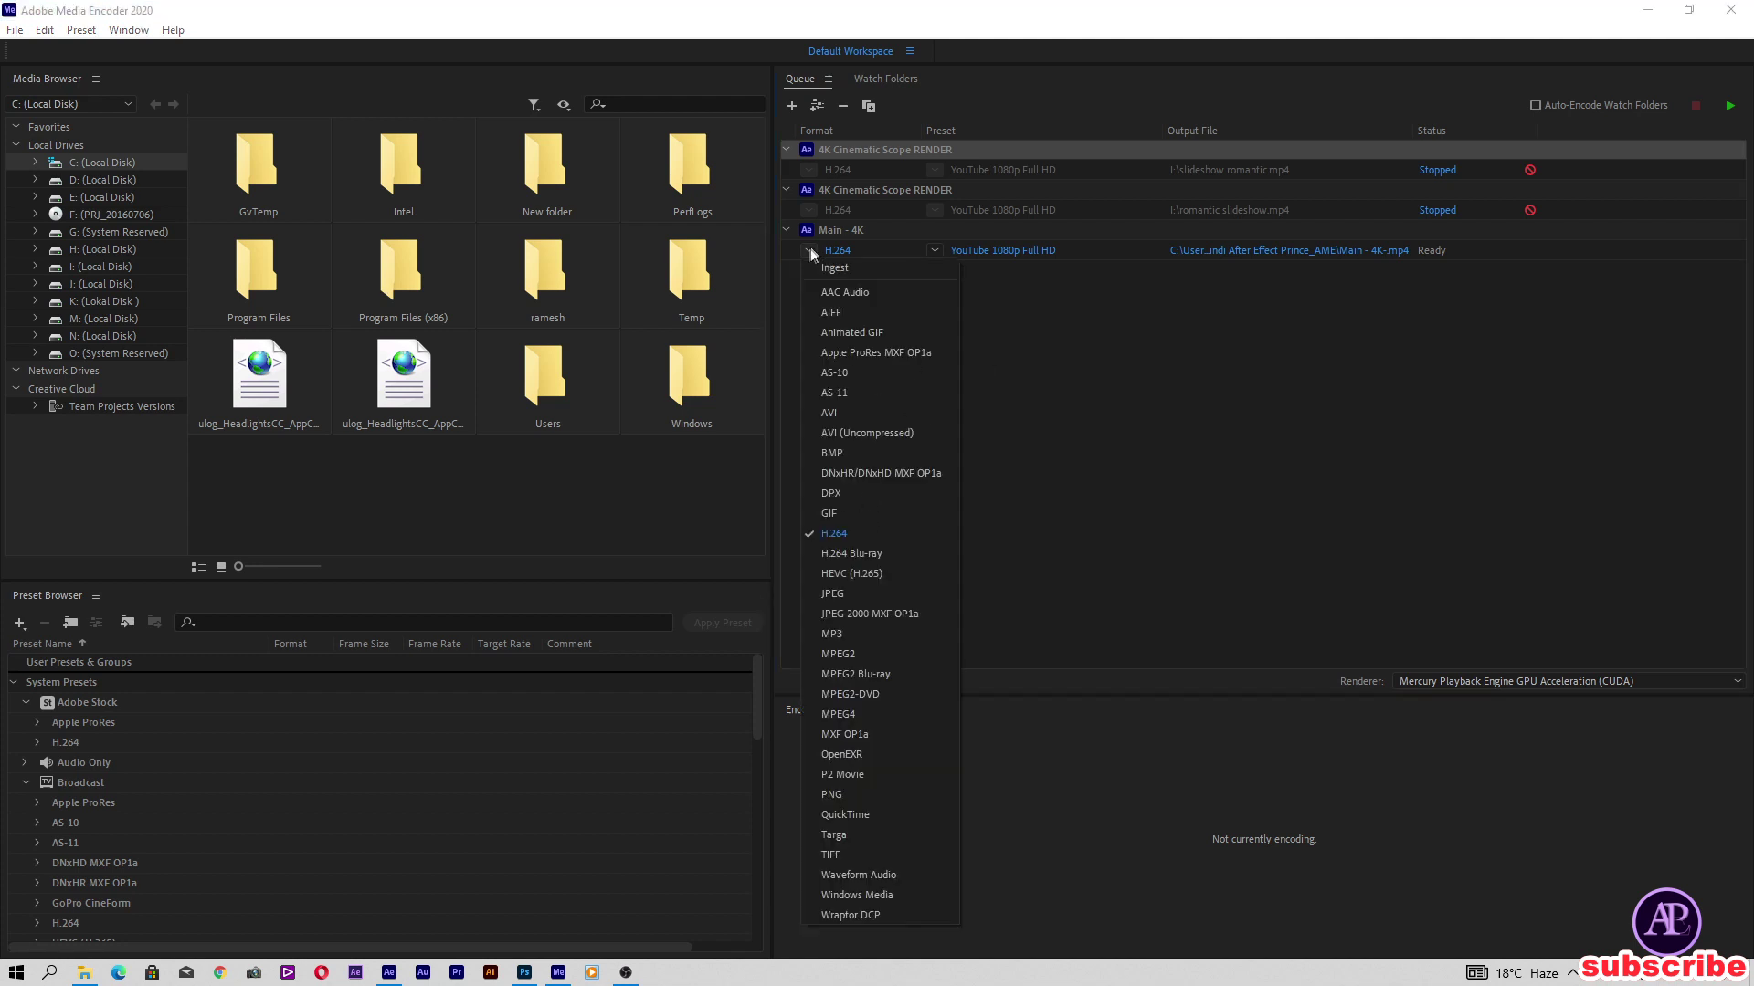
pyautogui.click(829, 532)
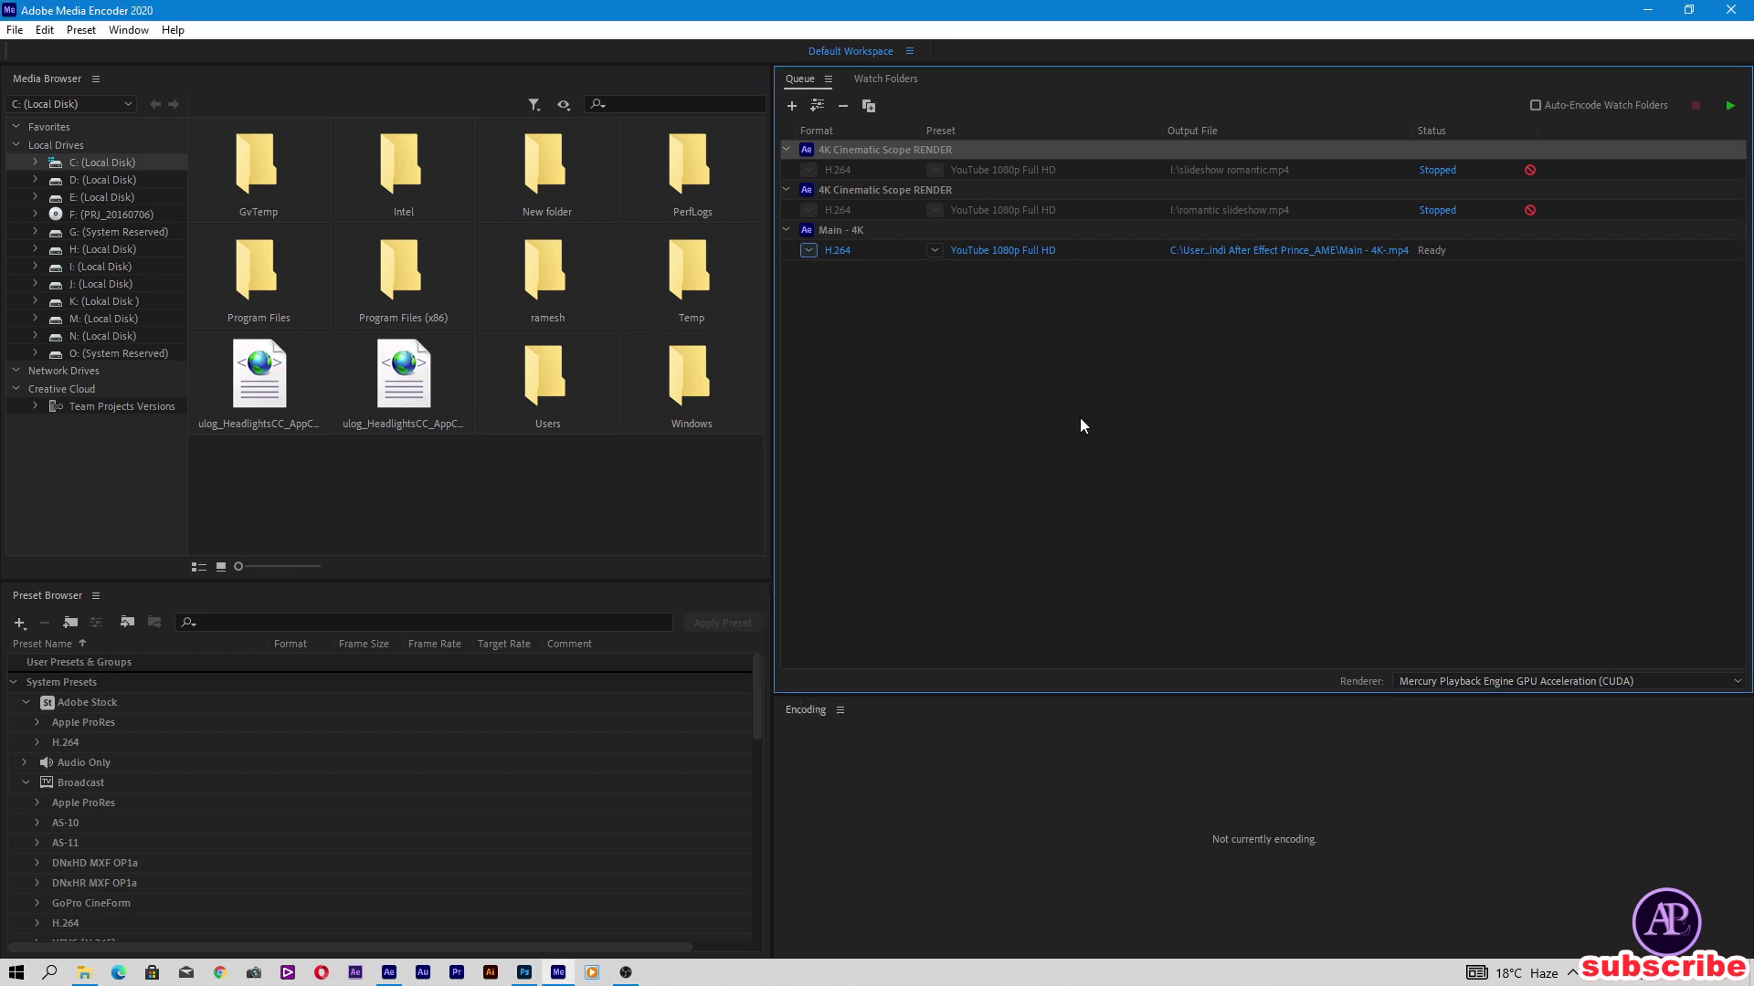
# Step: Set the Main - 4K output to "Main - 4K- wedding invitstion" on Local Disk (I:) and start encoding the queue
pyautogui.click(1264, 250)
pyautogui.scroll(-1, 163, 326)
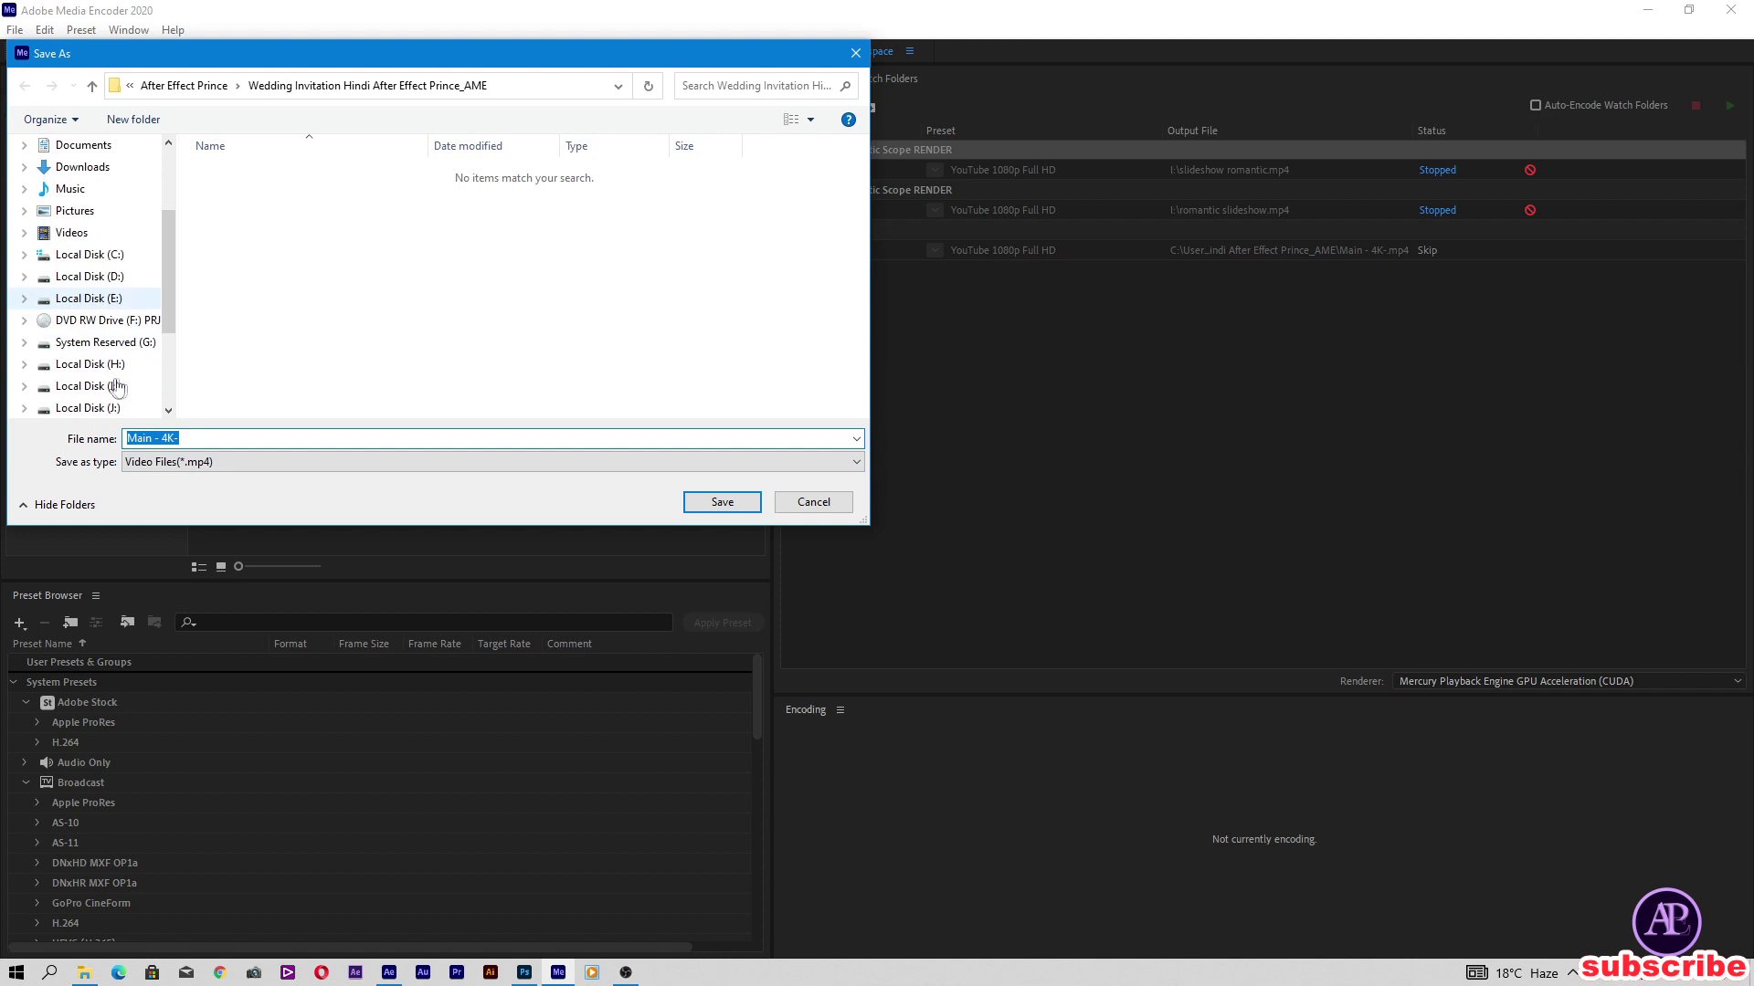
pyautogui.click(92, 386)
pyautogui.click(154, 441)
pyautogui.click(211, 438)
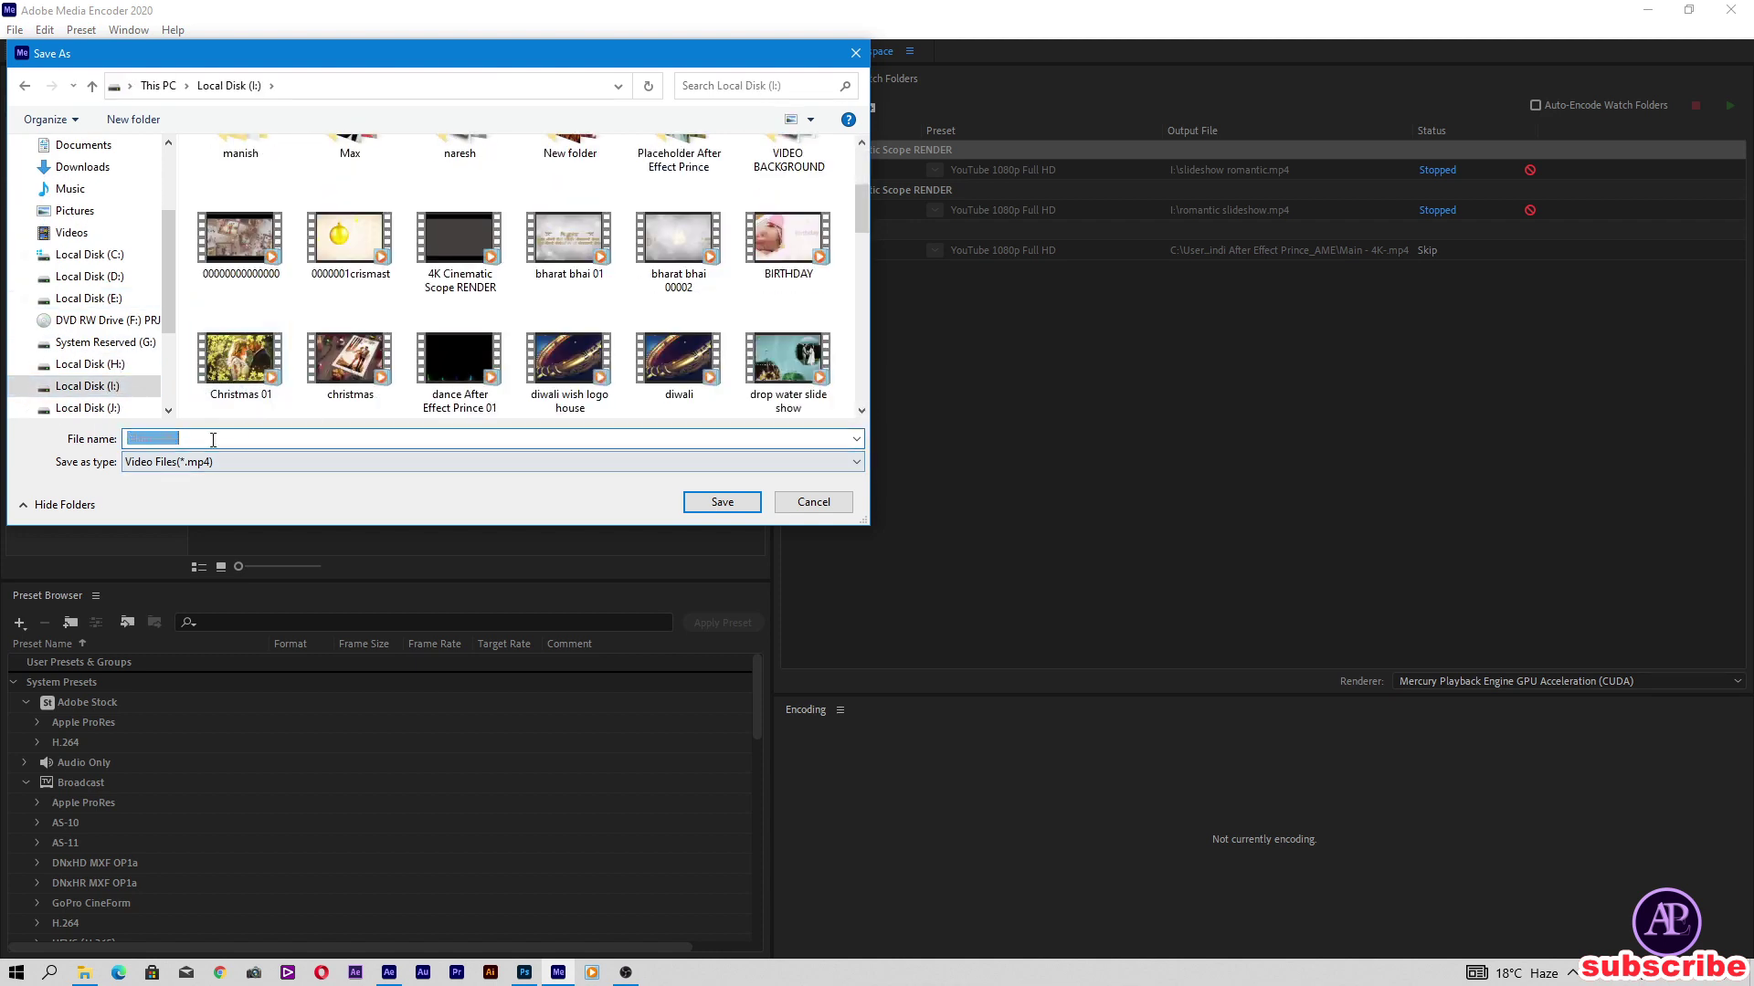
pyautogui.write('wedding invitstion')
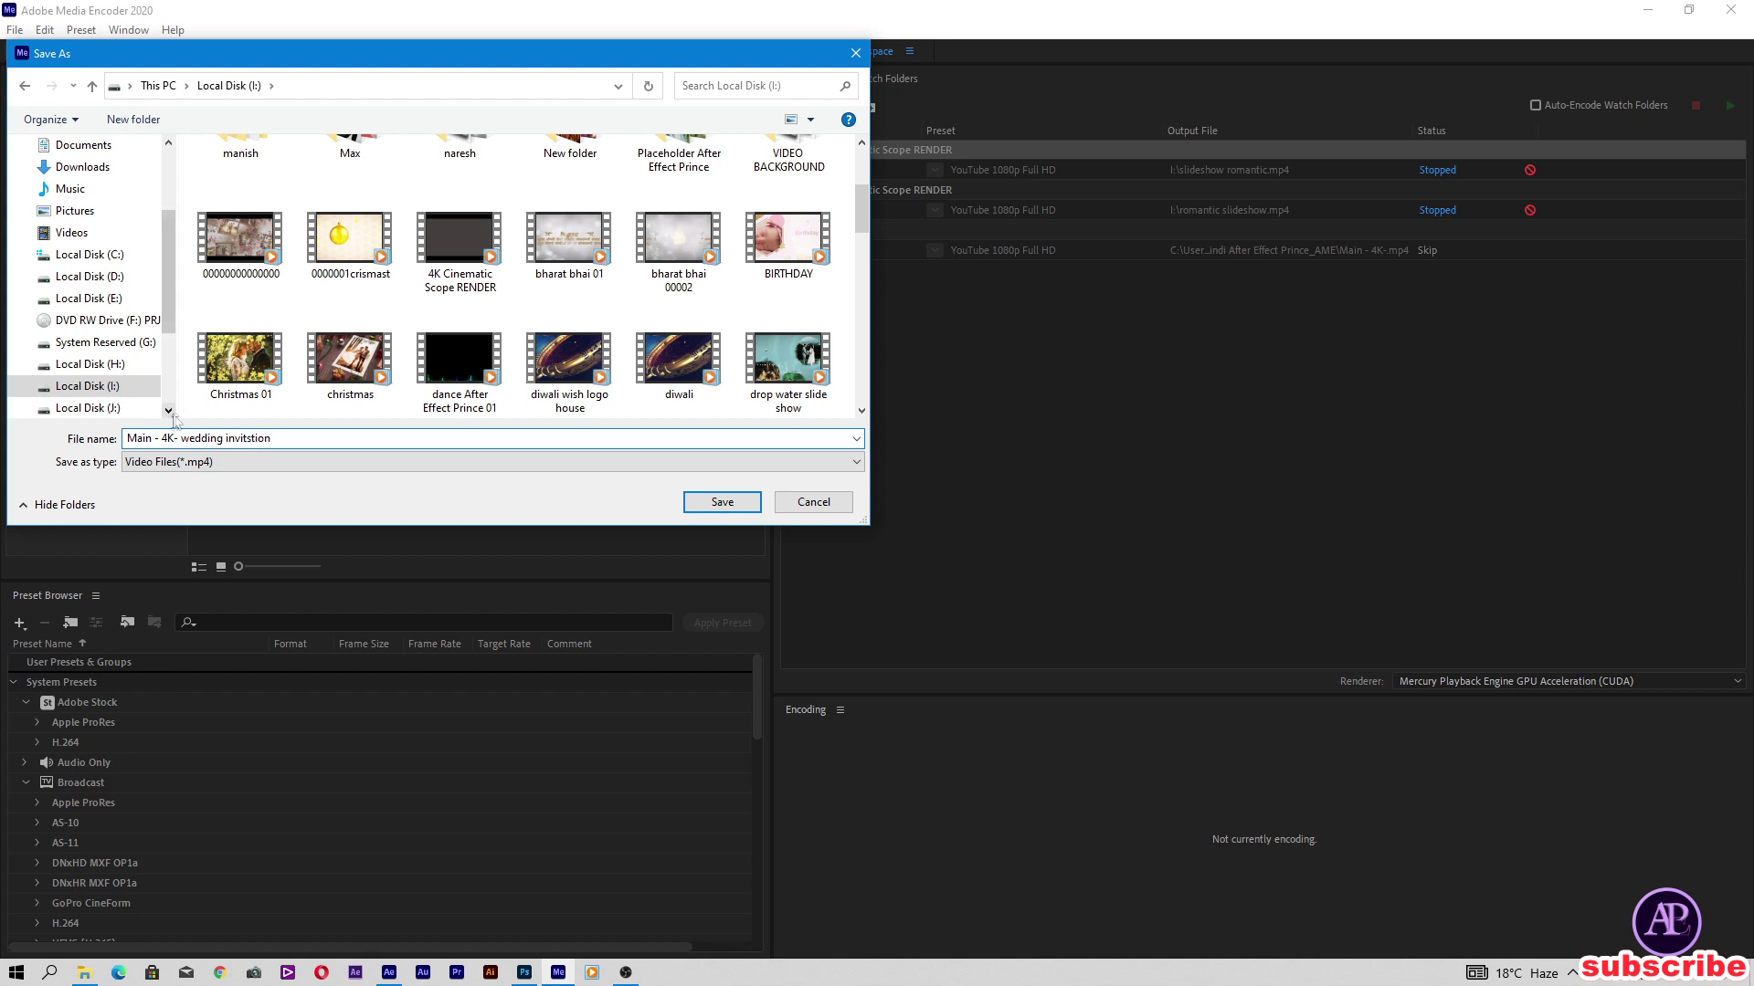
pyautogui.click(704, 502)
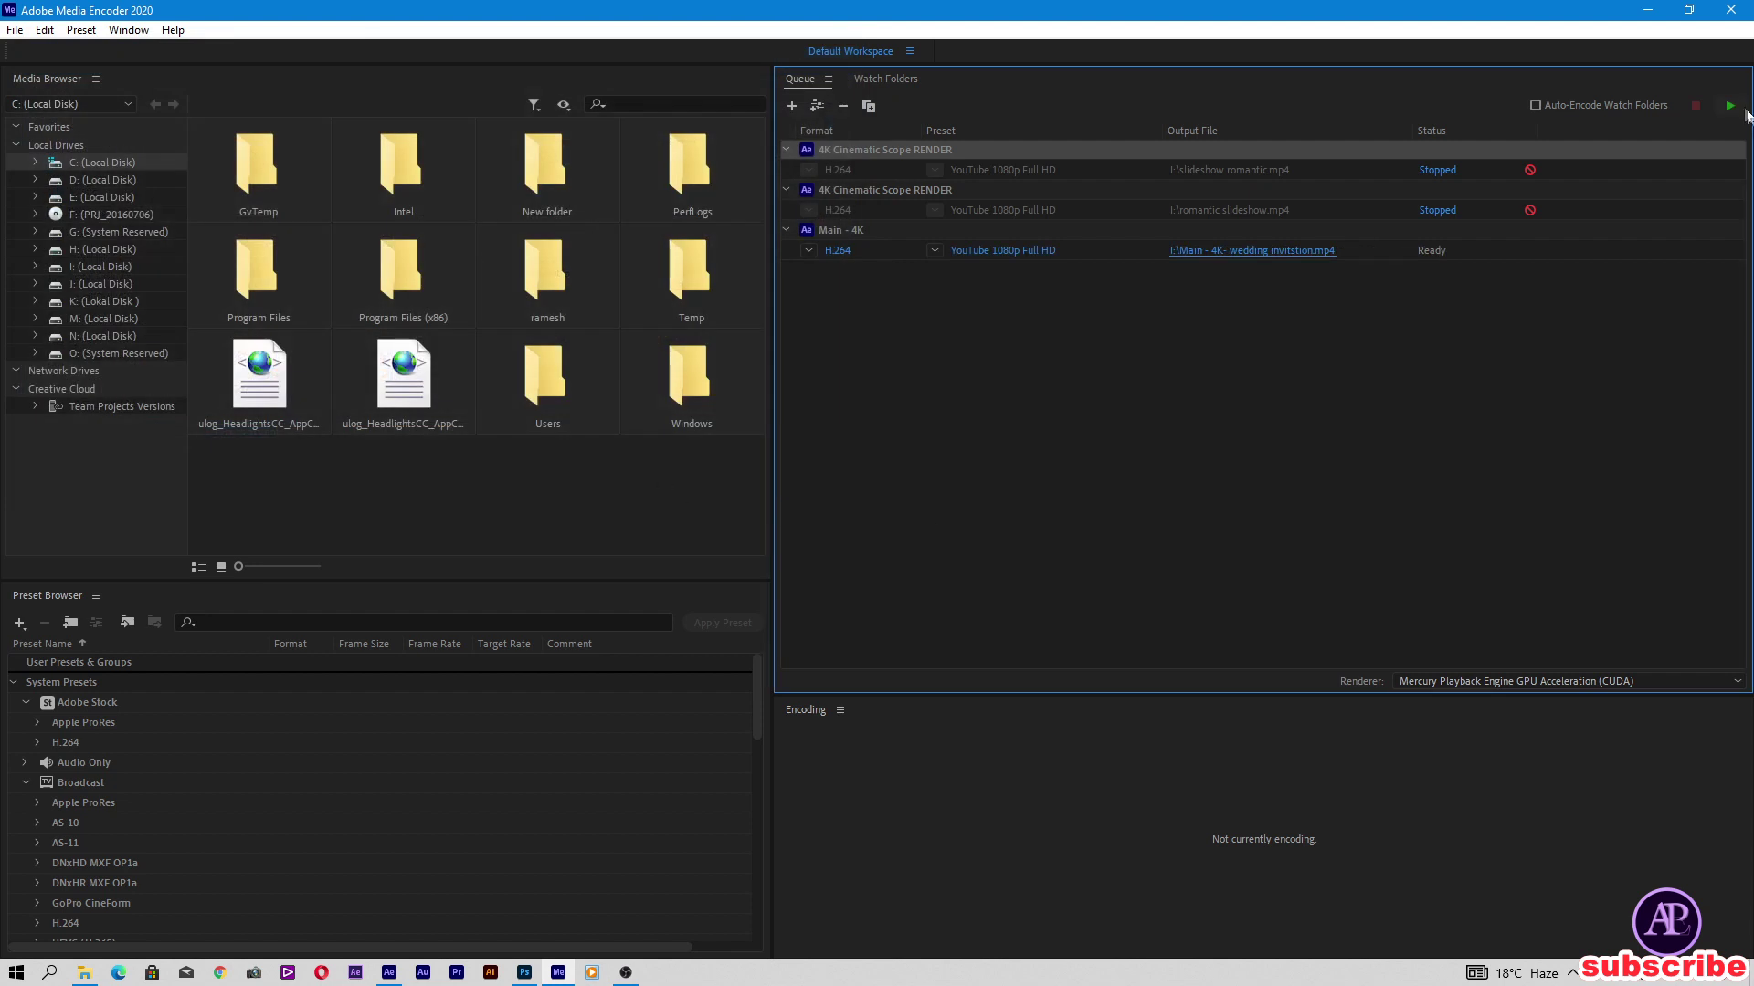
pyautogui.click(1732, 107)
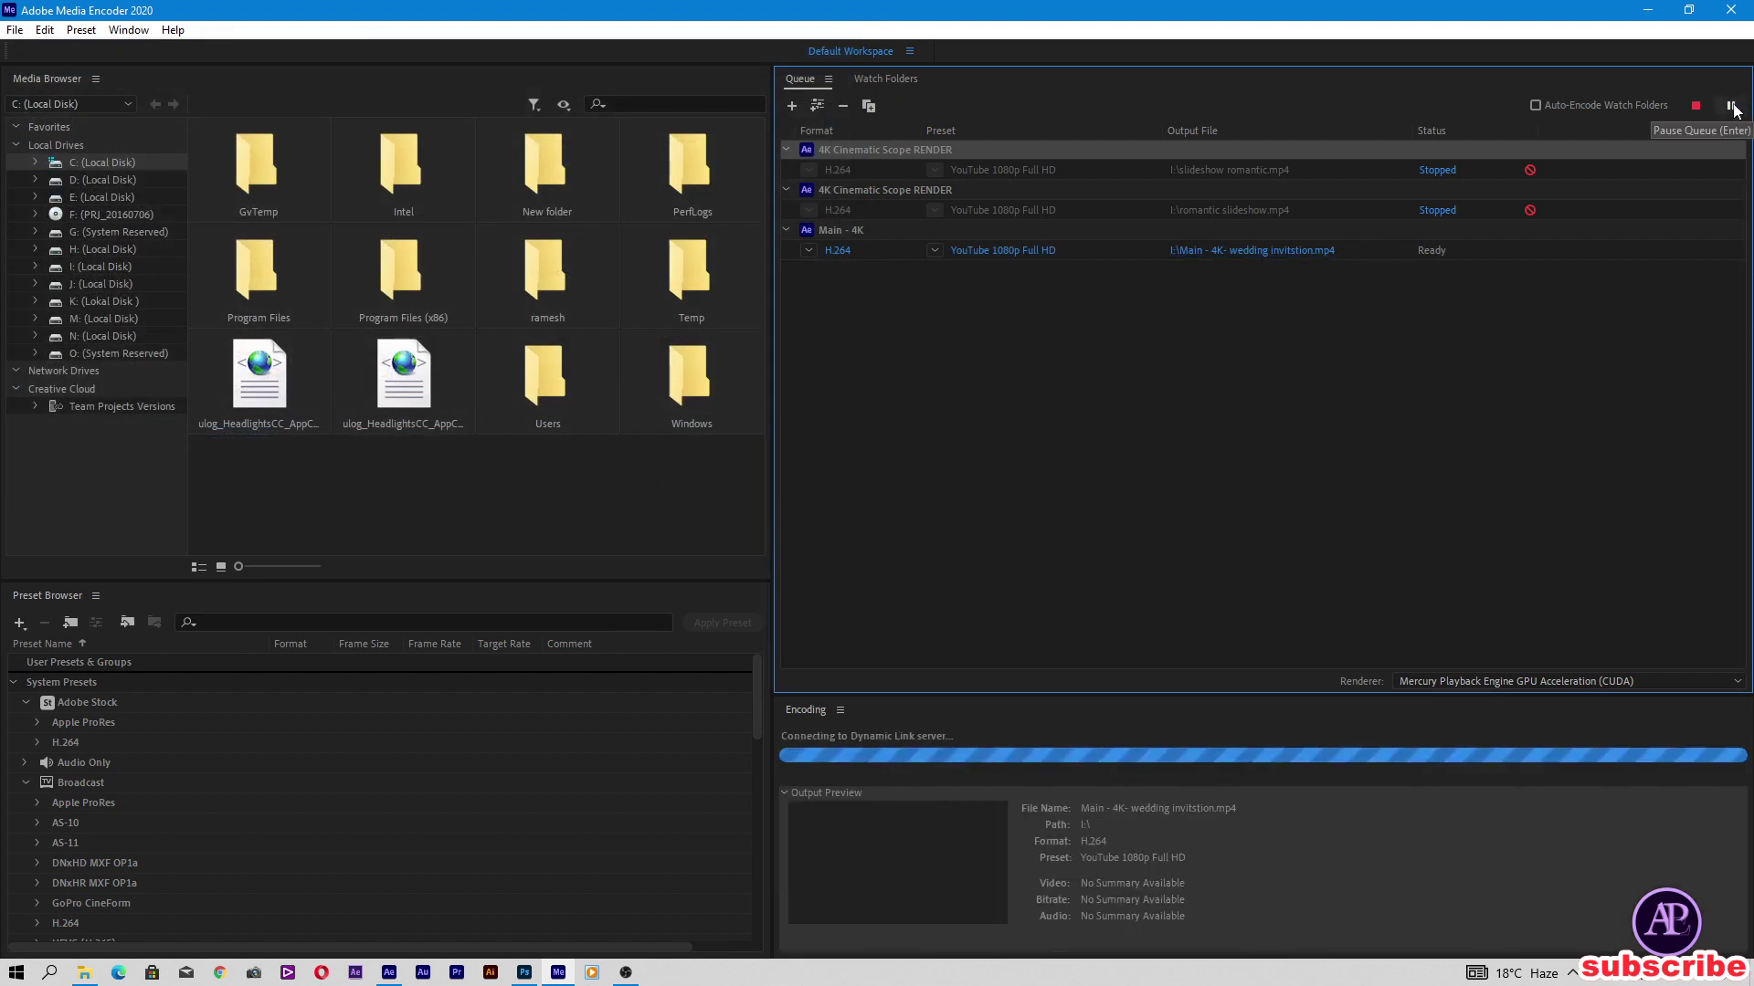